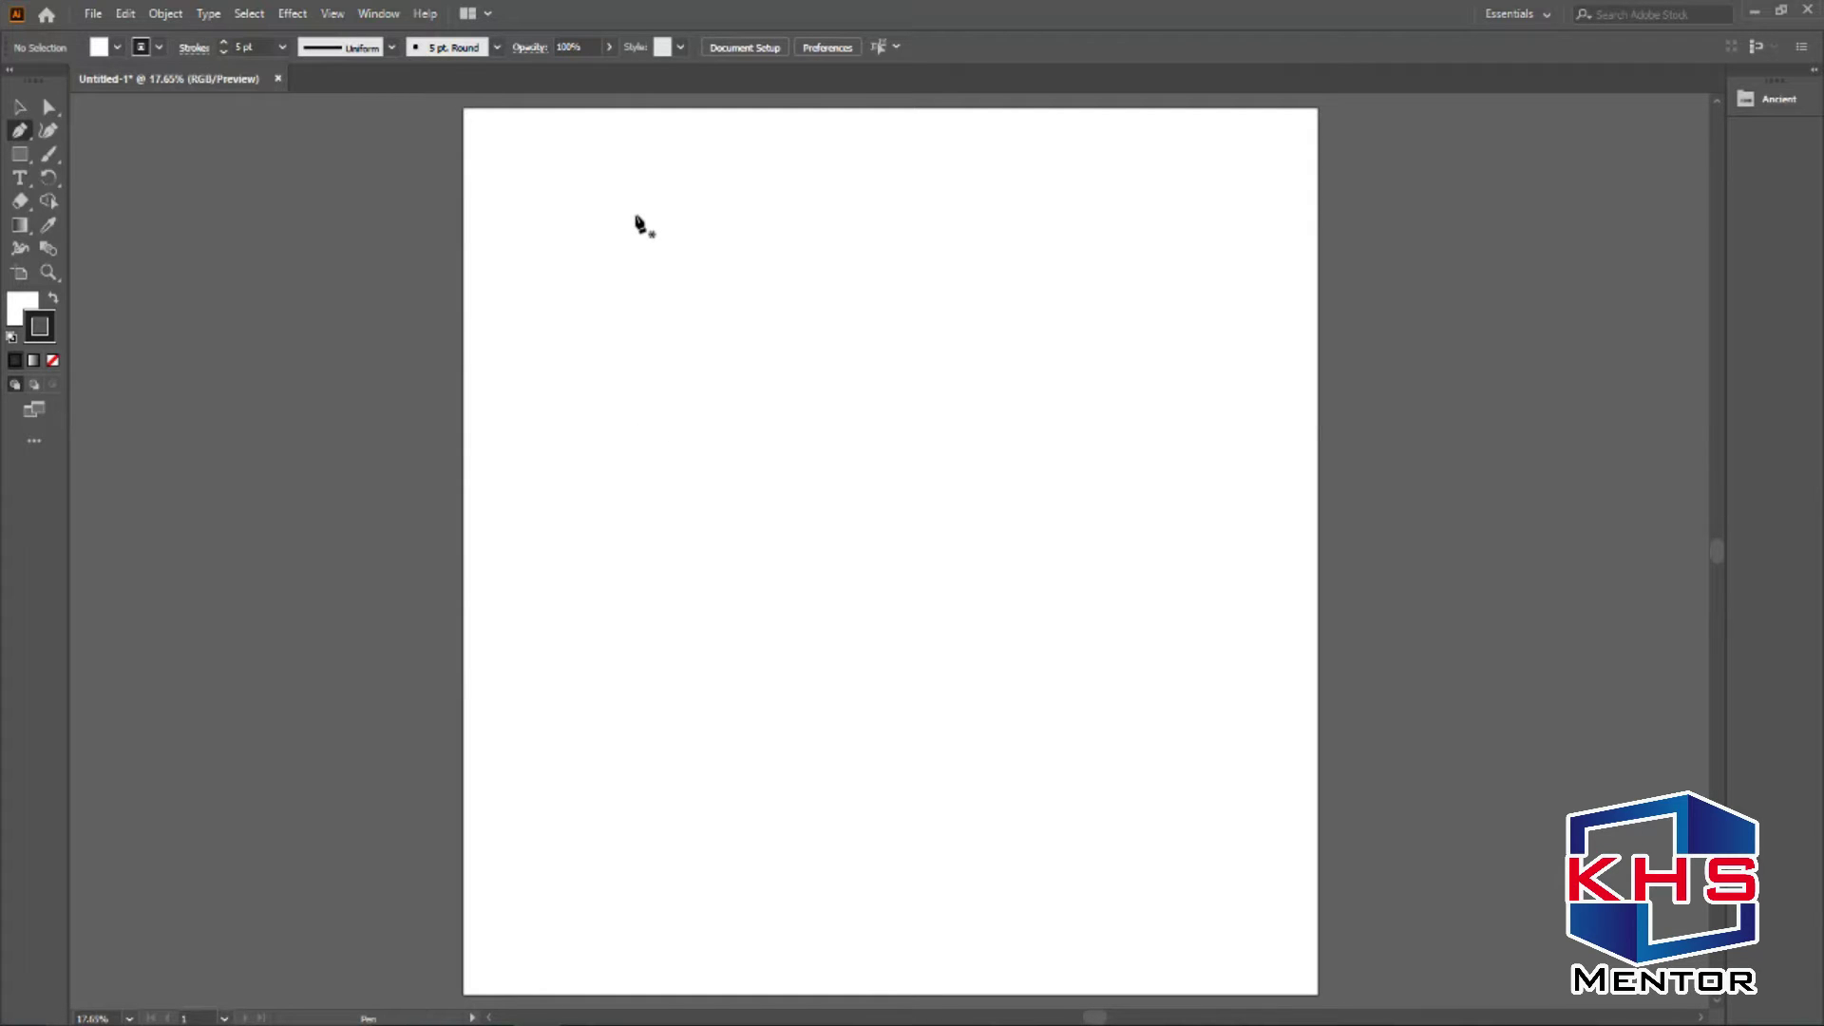
Draw a closed jagged polygon of straight segments with the Pen tool in the artboard's upper half.
click(635, 216)
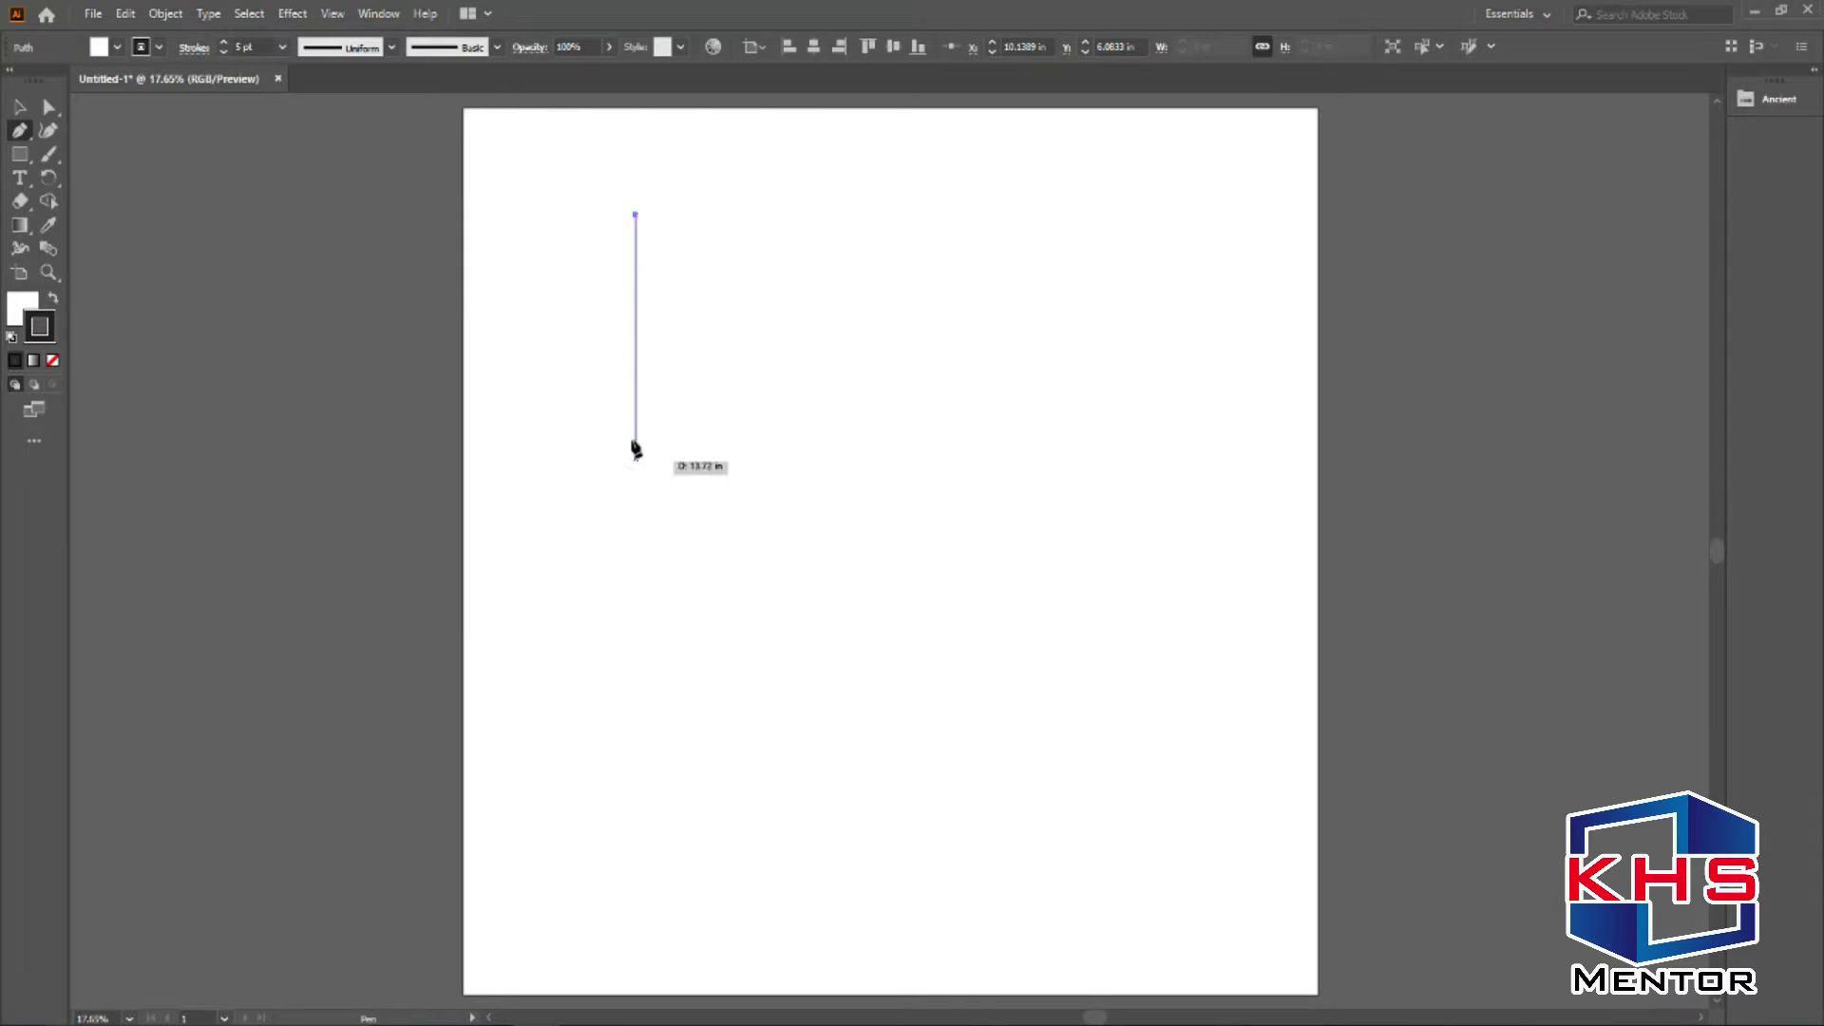
click(635, 533)
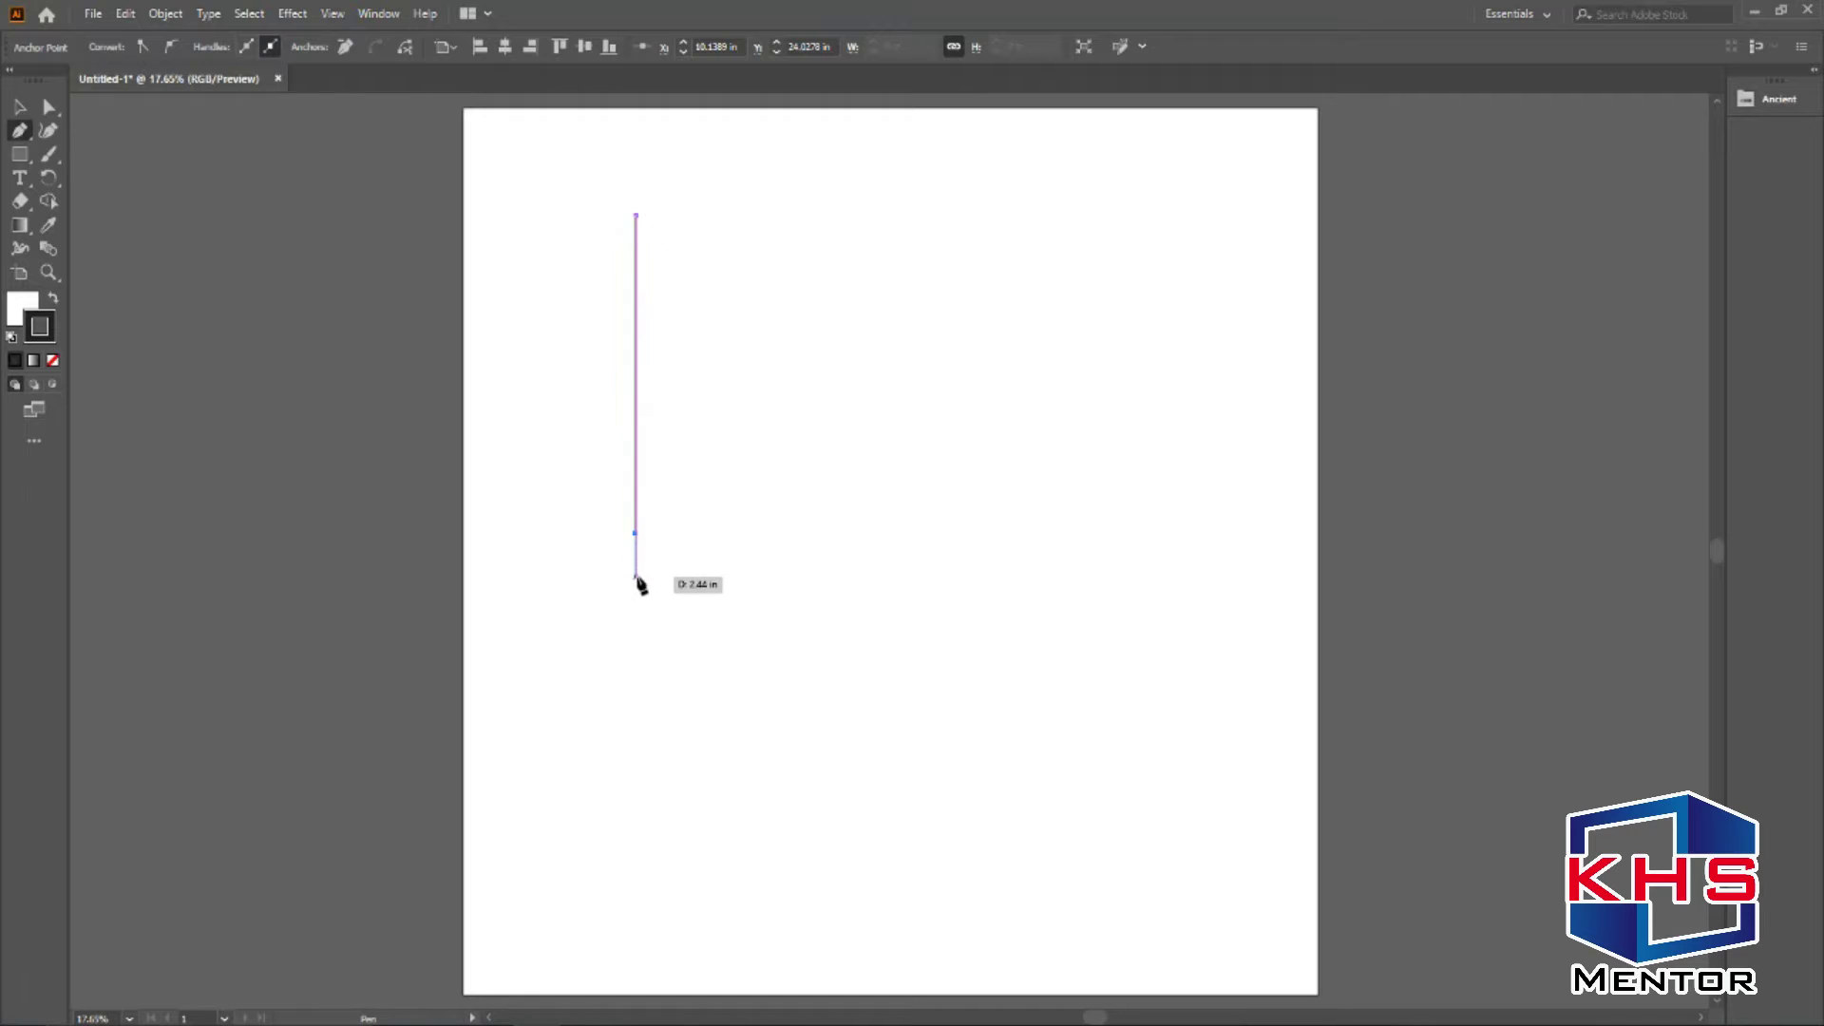
click(999, 656)
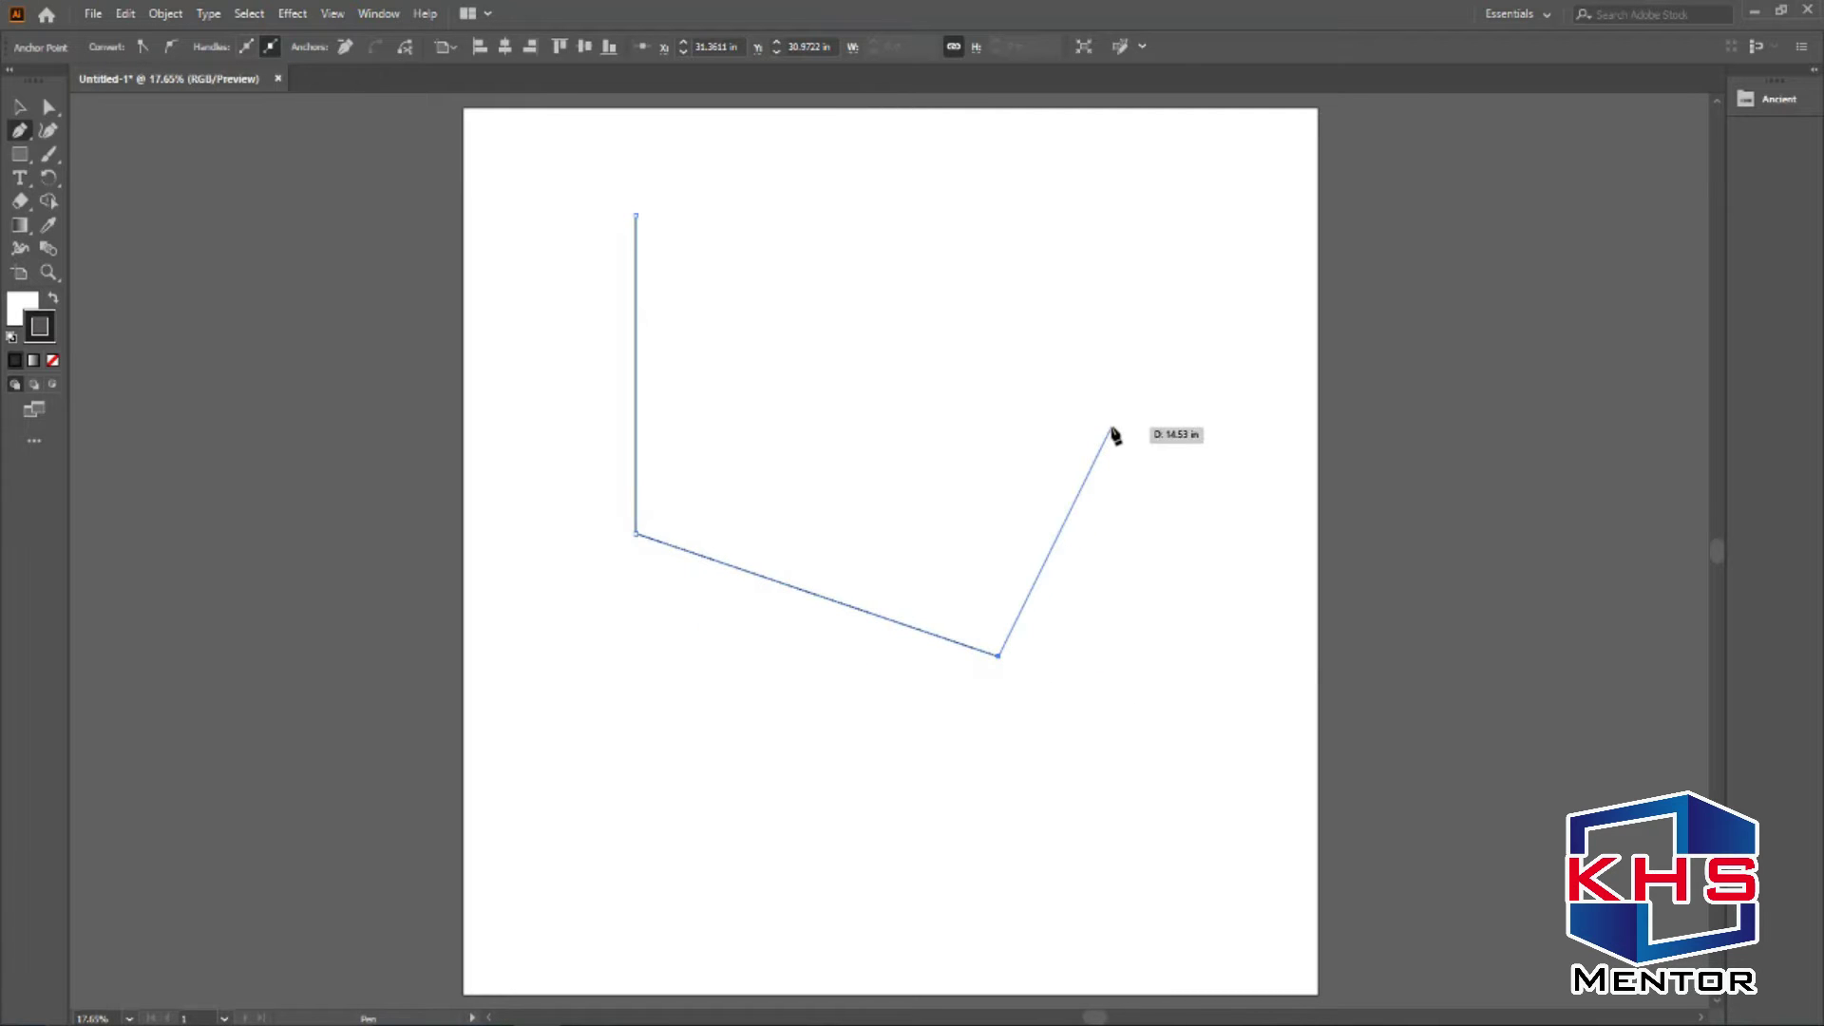
click(1112, 428)
click(845, 532)
click(884, 378)
click(724, 377)
click(771, 246)
click(944, 172)
click(733, 157)
click(723, 252)
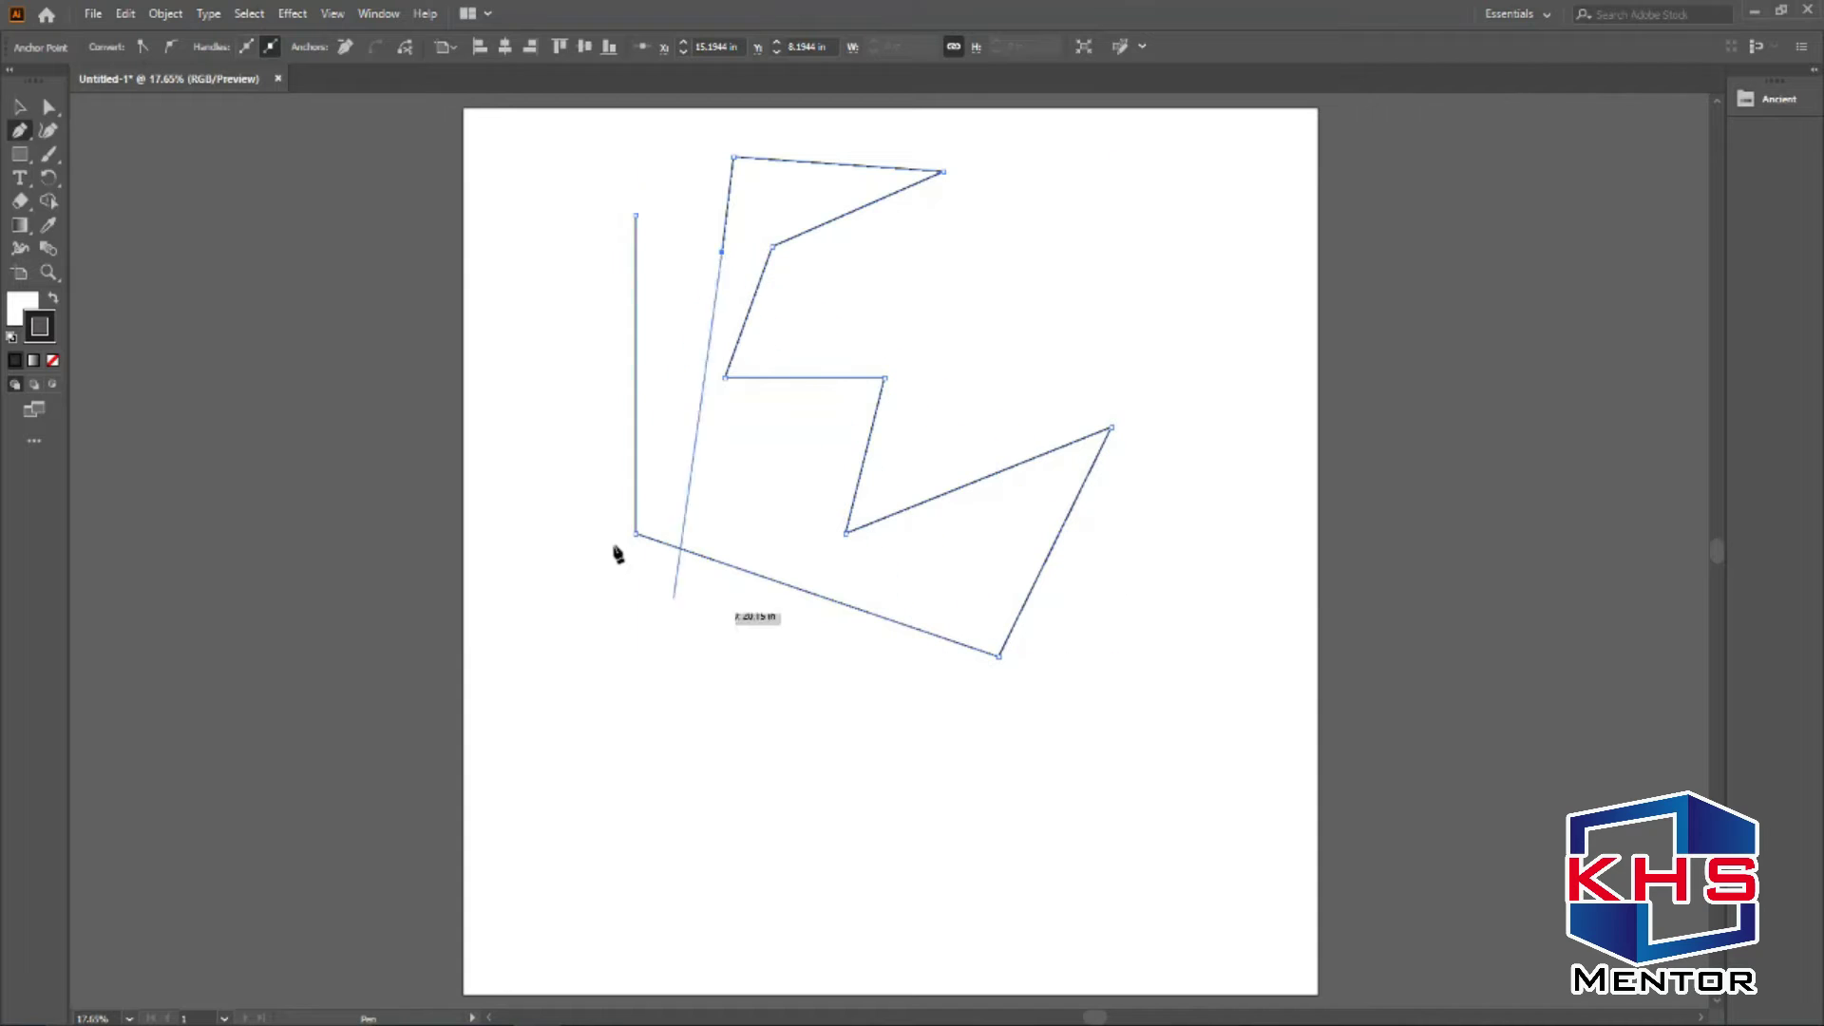
click(636, 216)
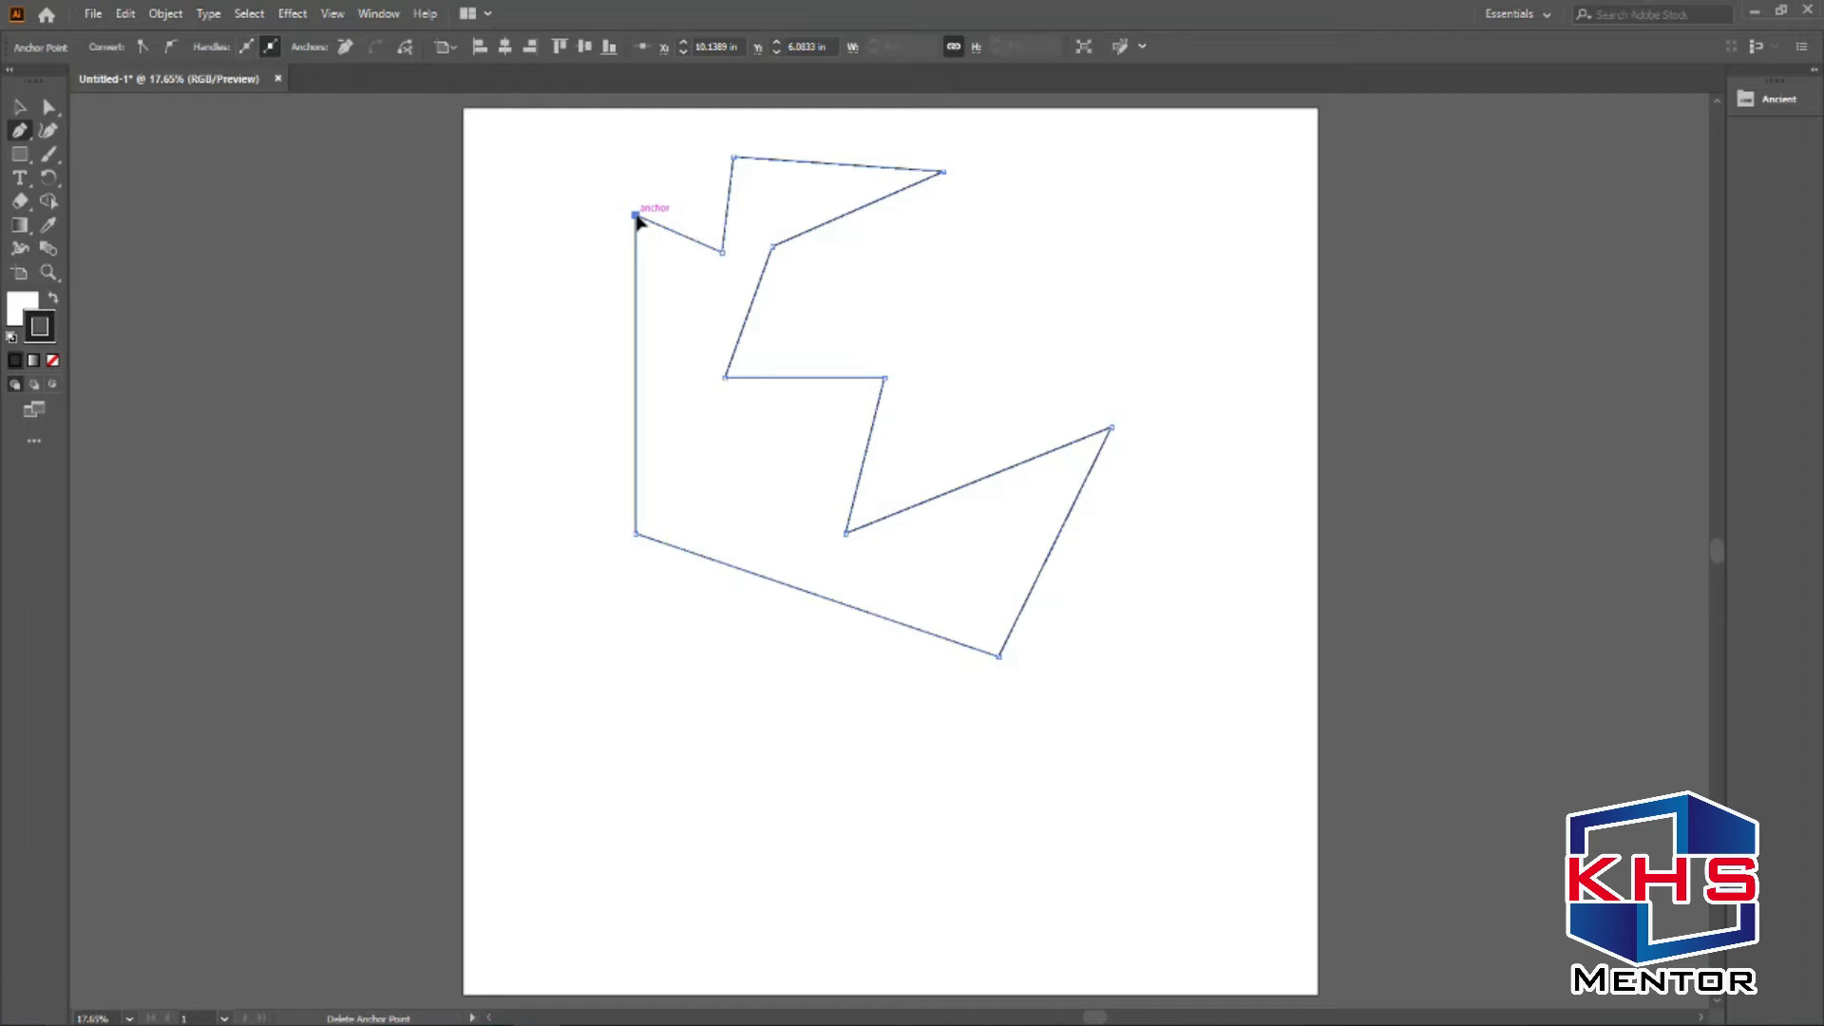
Scale the jagged polygon down to about 13 in wide and 13 in tall and move it off the artboard's right side.
key(v)
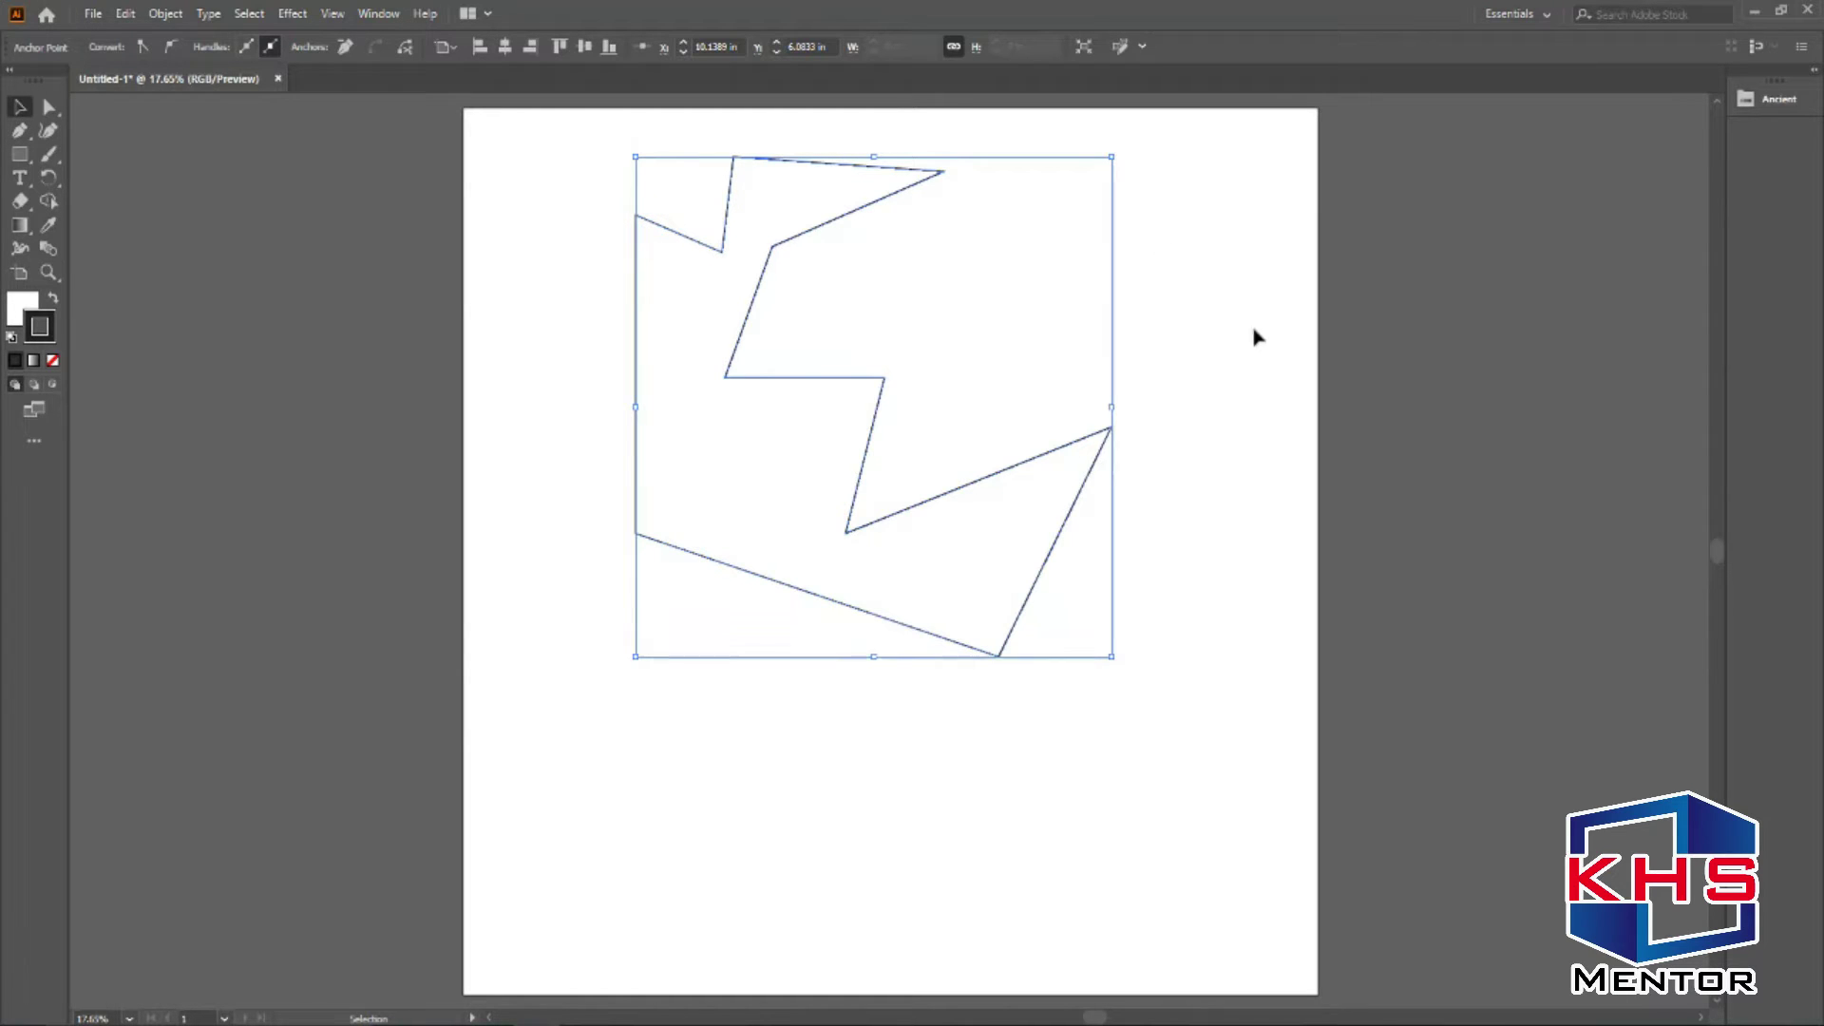
drag(1110, 156, 859, 421)
drag(684, 522, 1535, 289)
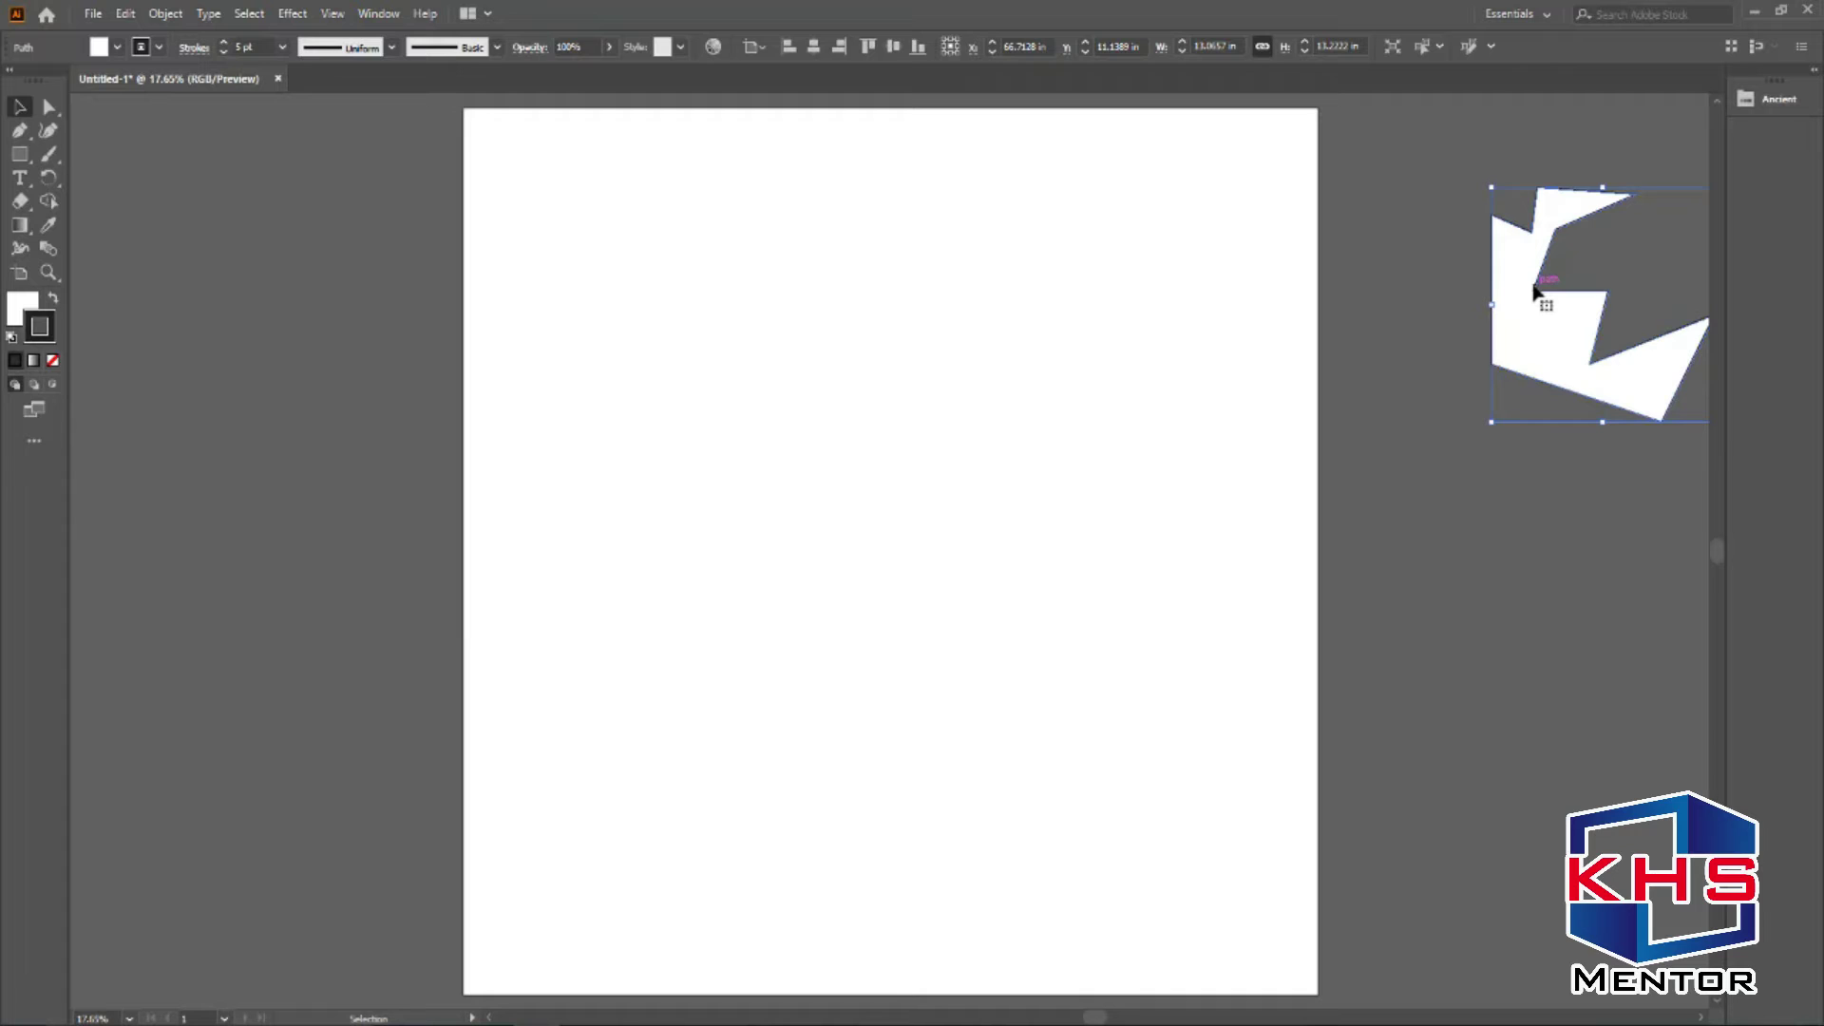
Draw a left-bulging curve with the Pen tool, its two anchors vertically aligned about 15.7 in apart, as a leaf's left side.
key(x)
click(17, 133)
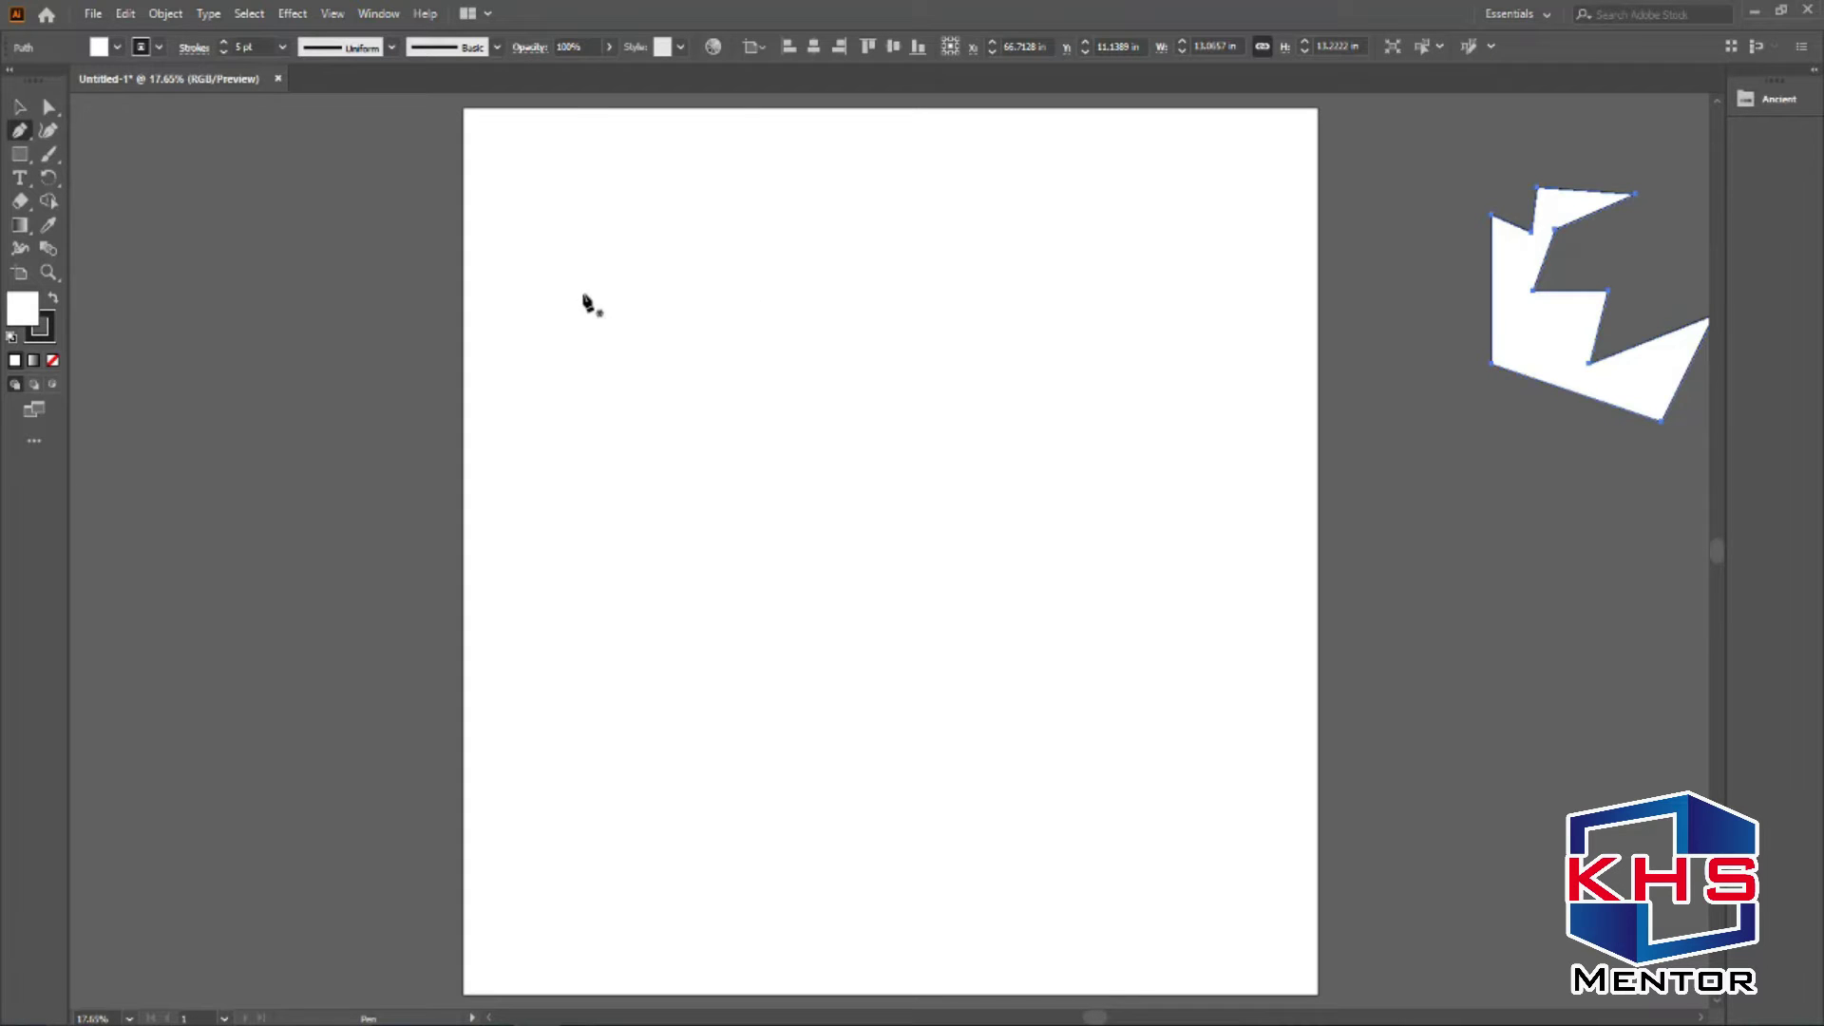
click(750, 236)
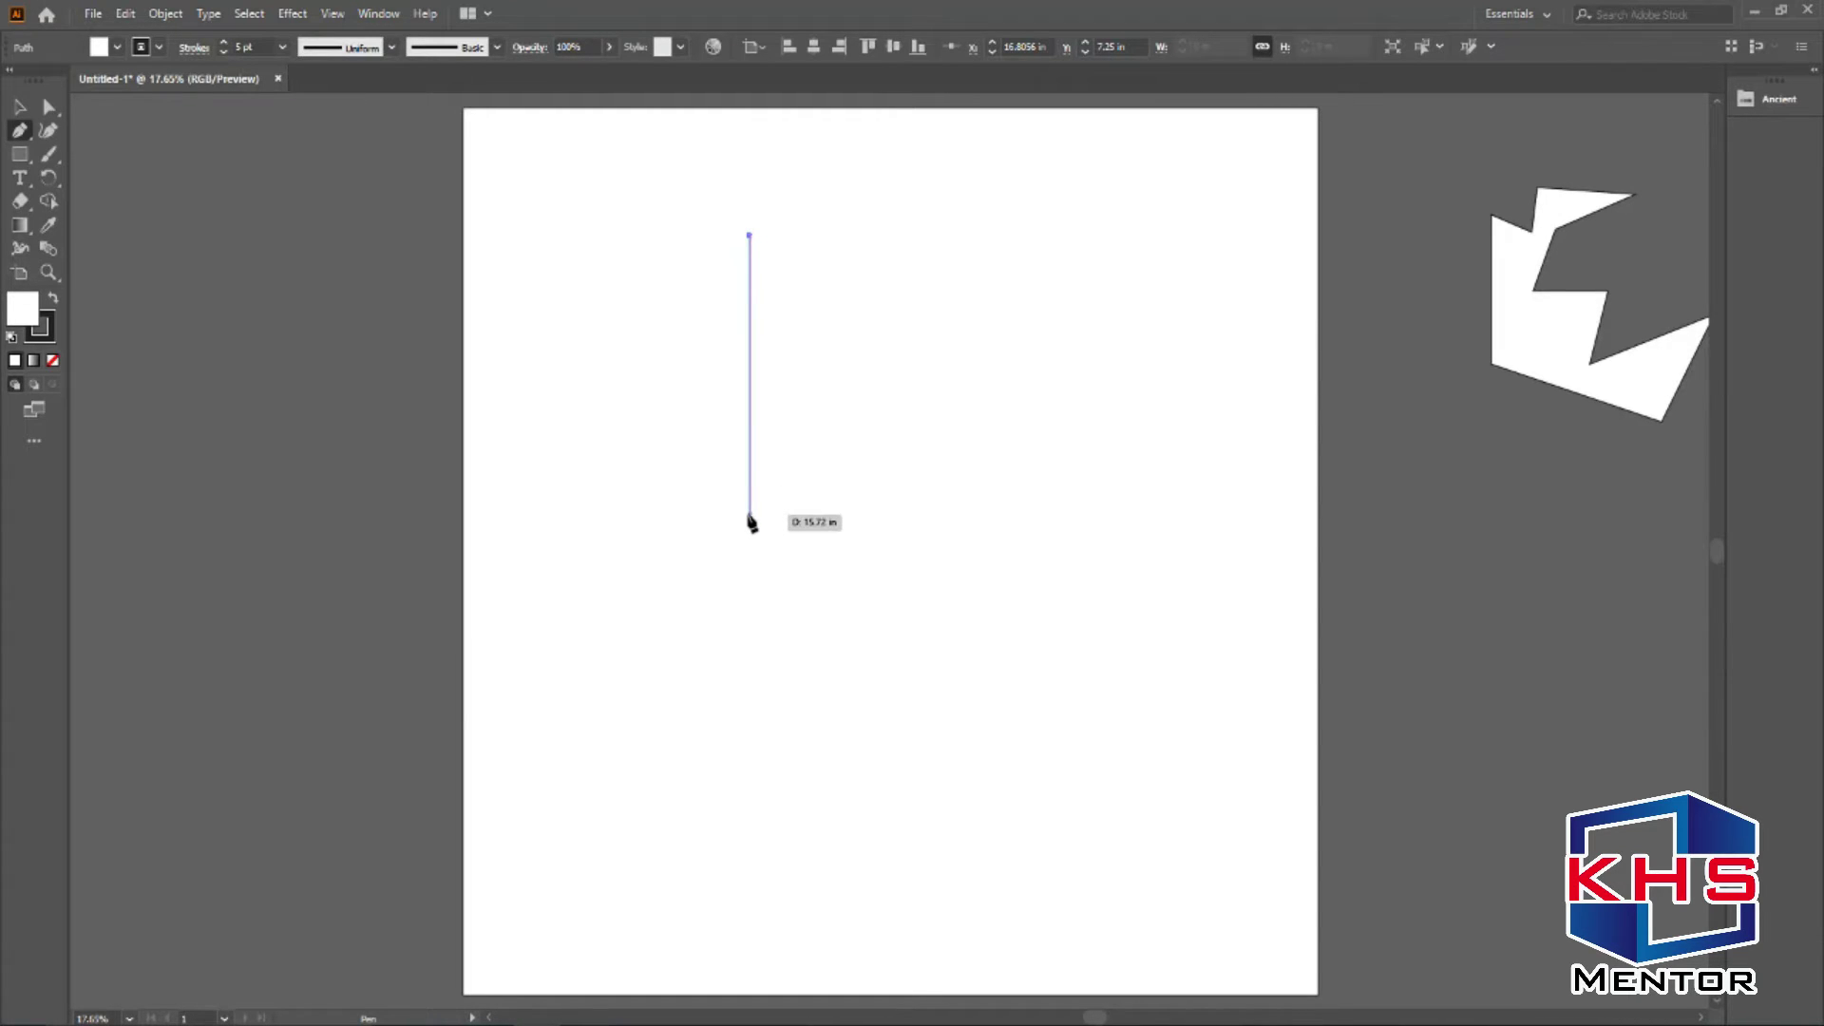
shift+click(750, 519)
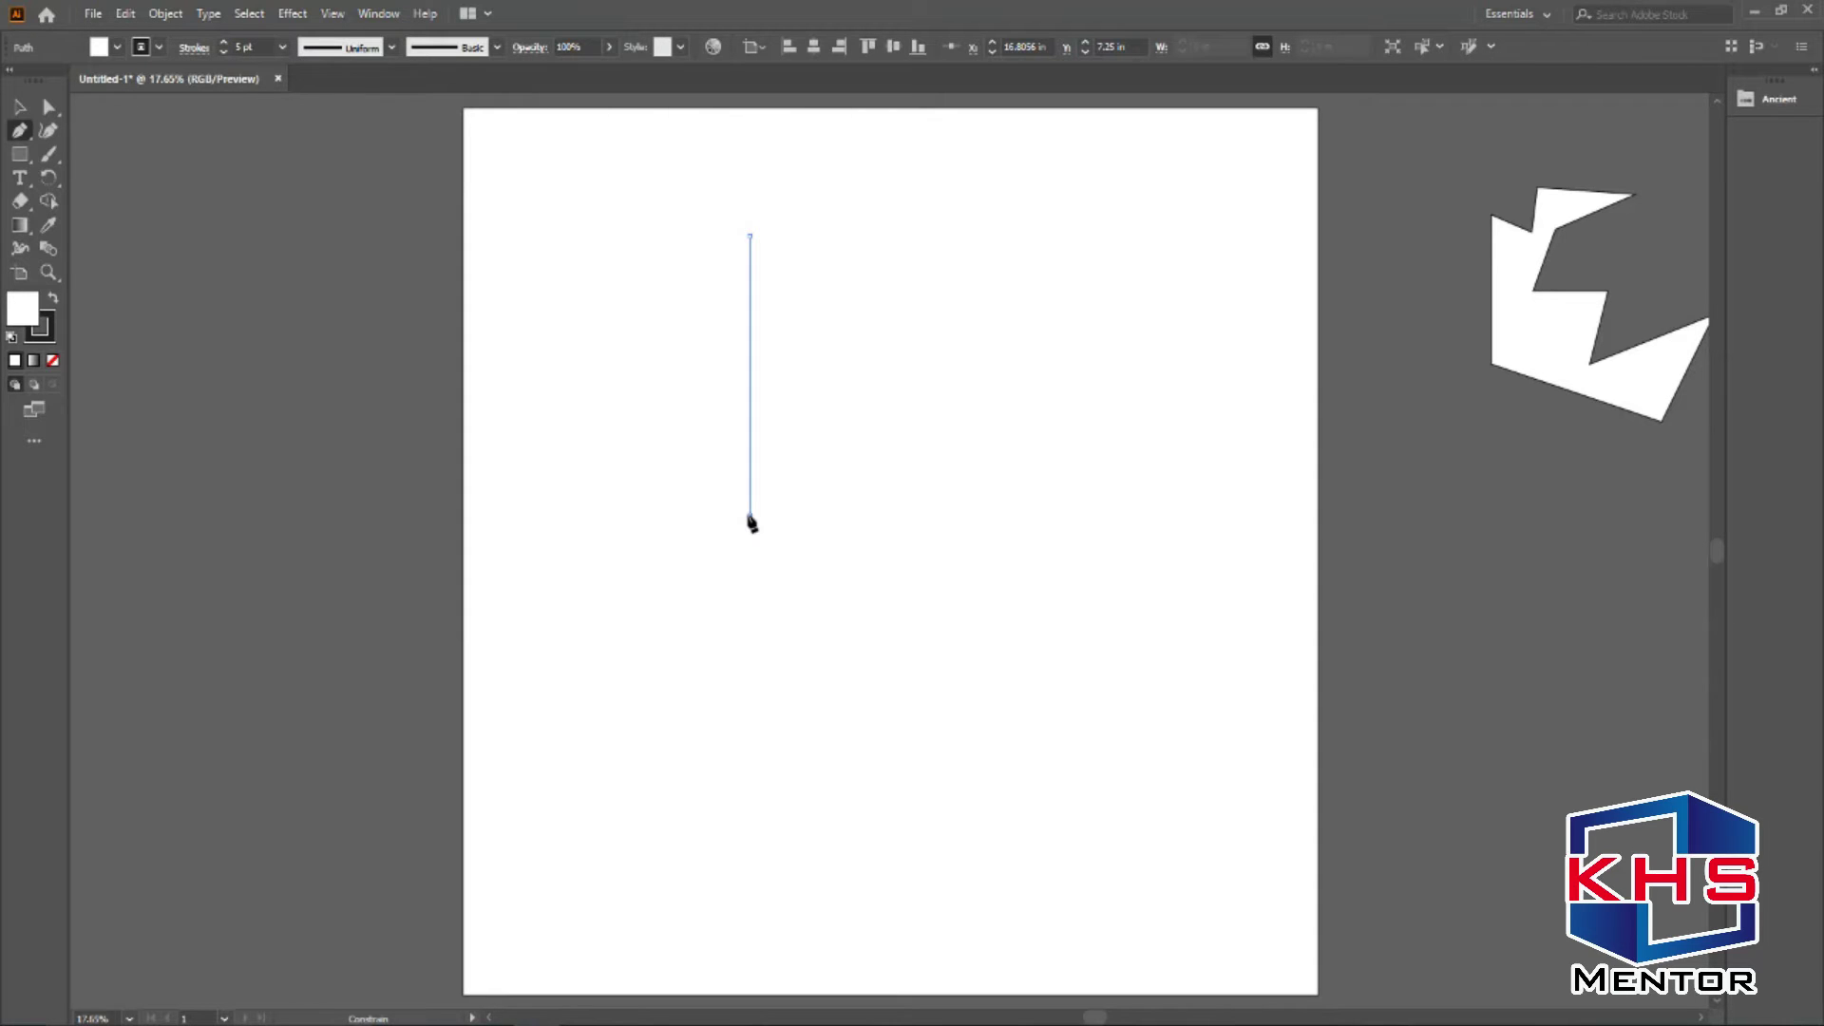
drag(750, 517, 977, 705)
drag(982, 709, 982, 704)
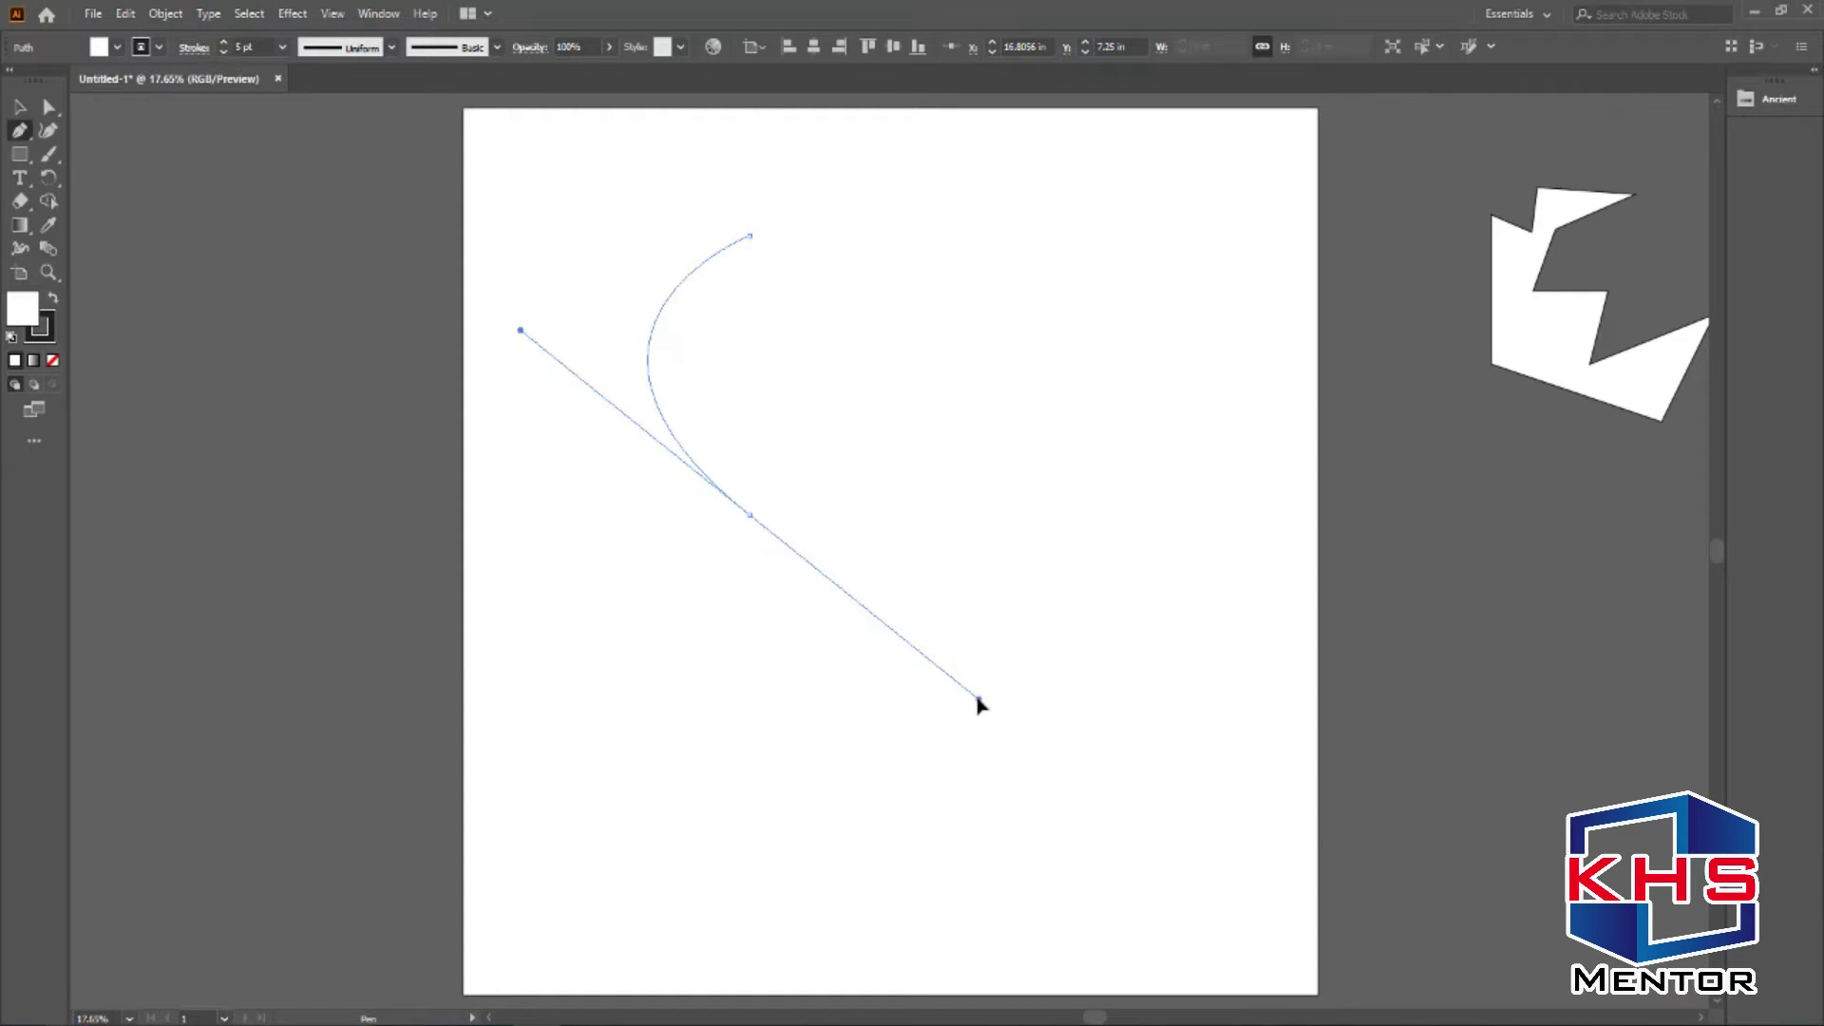
drag(978, 700, 559, 678)
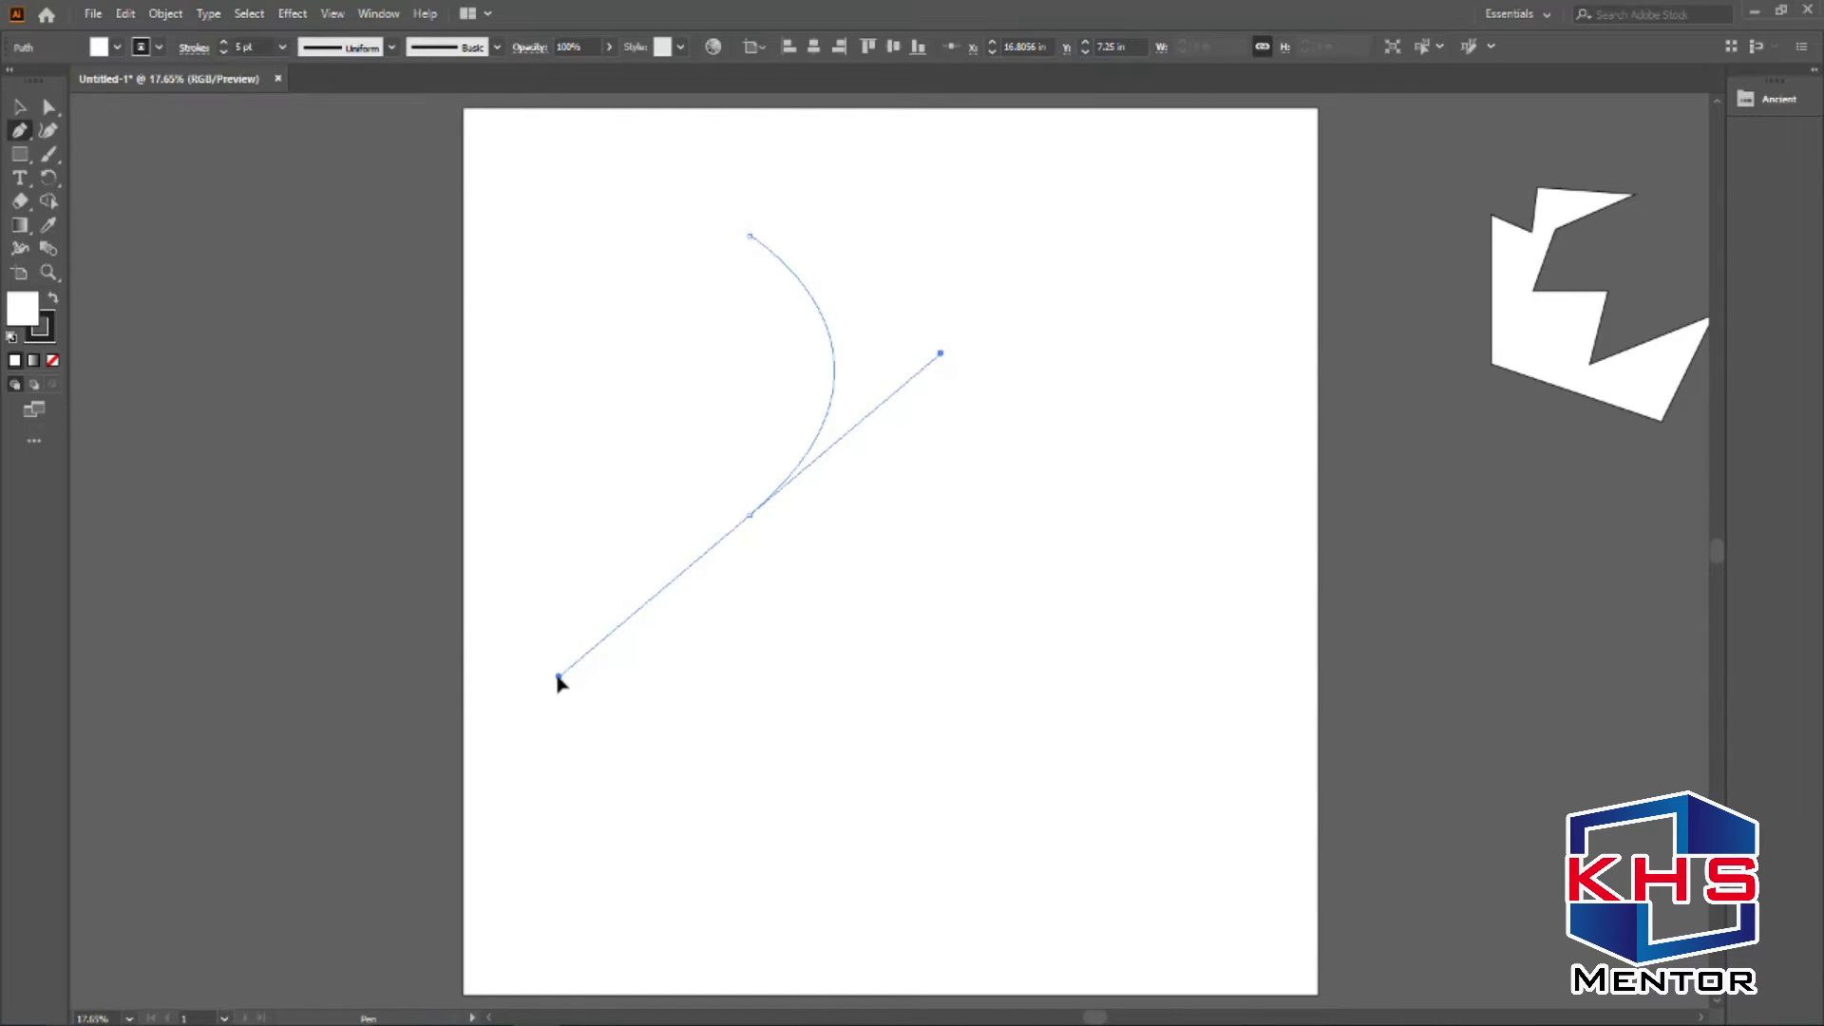
drag(557, 680, 981, 680)
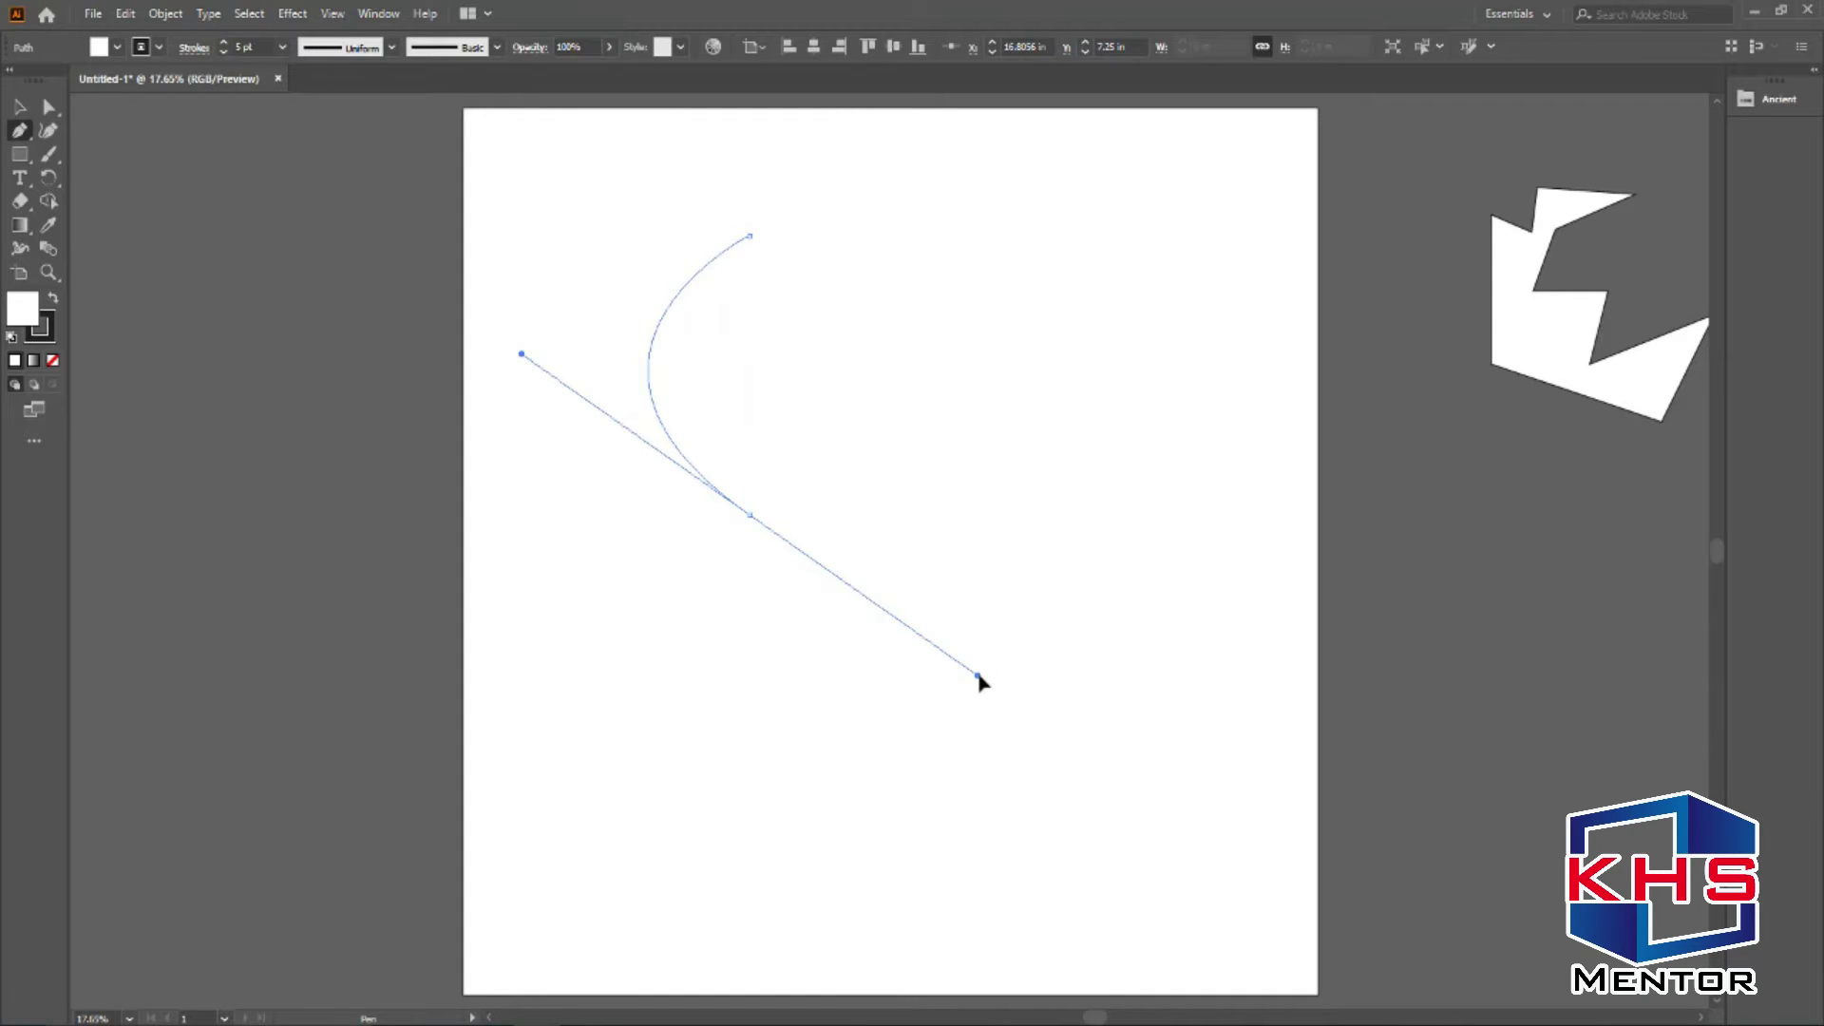
drag(982, 681, 558, 684)
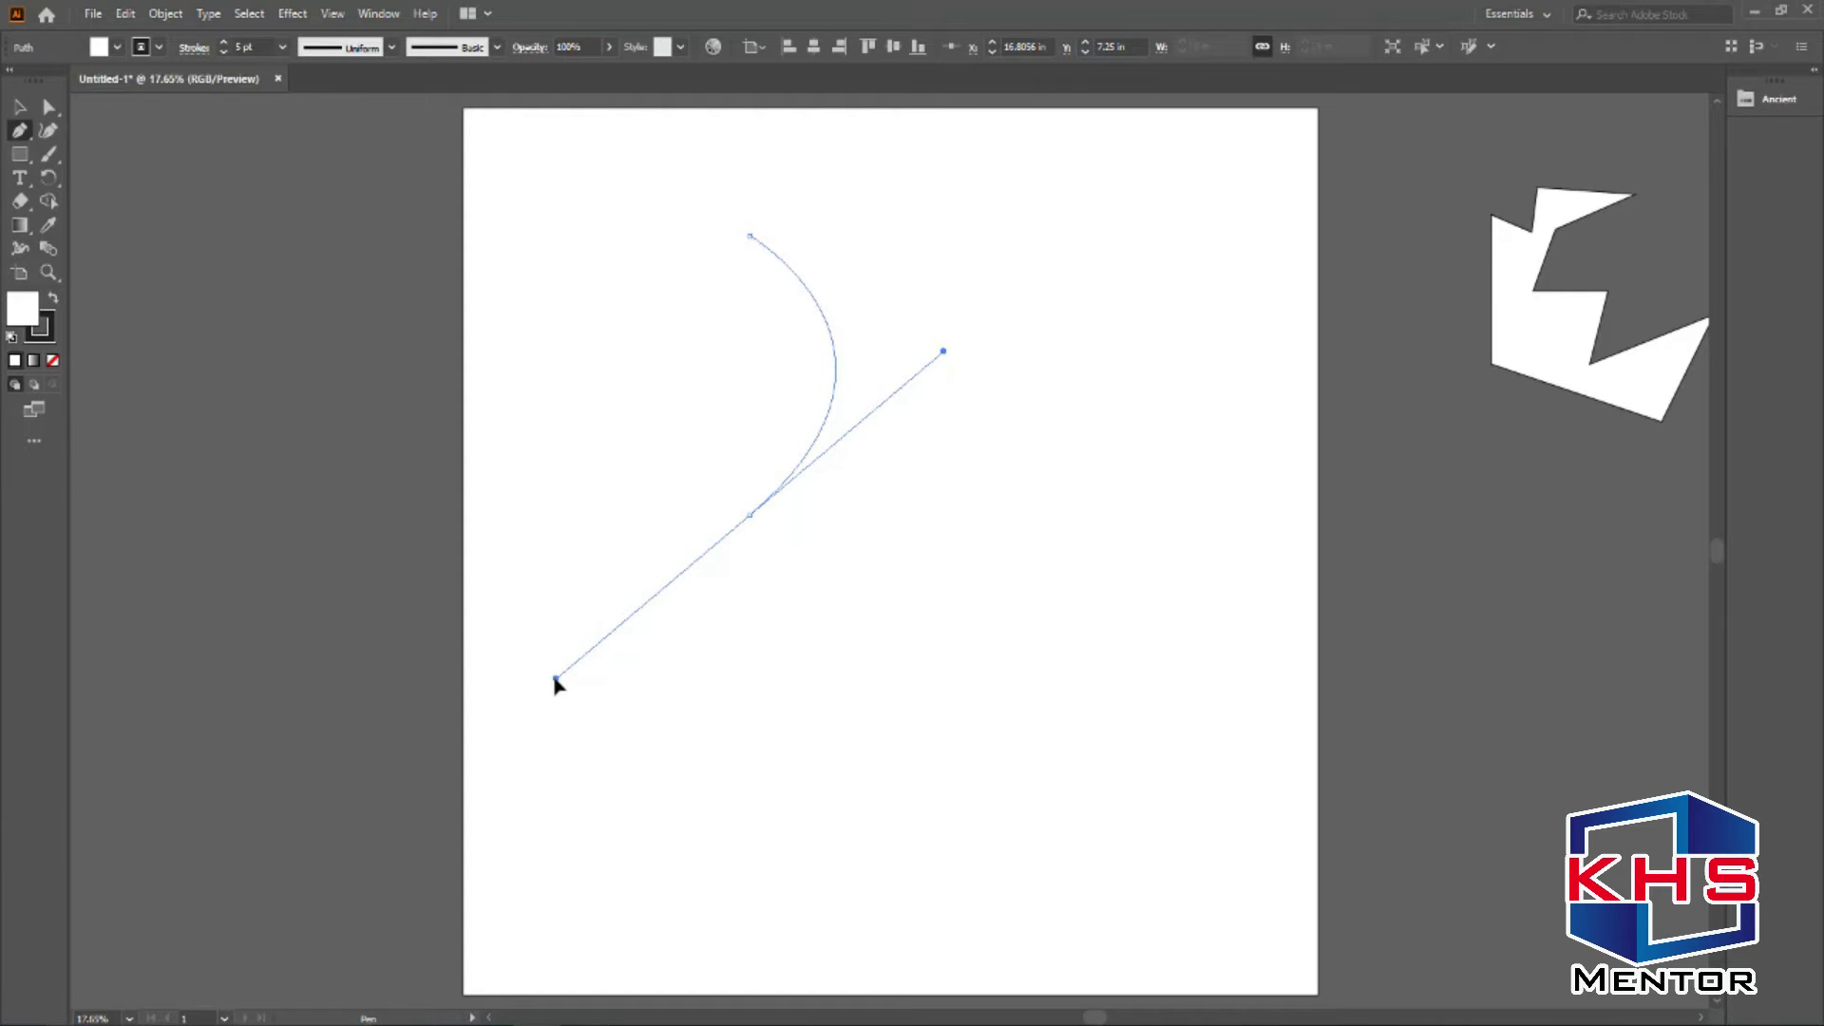
drag(556, 682, 971, 662)
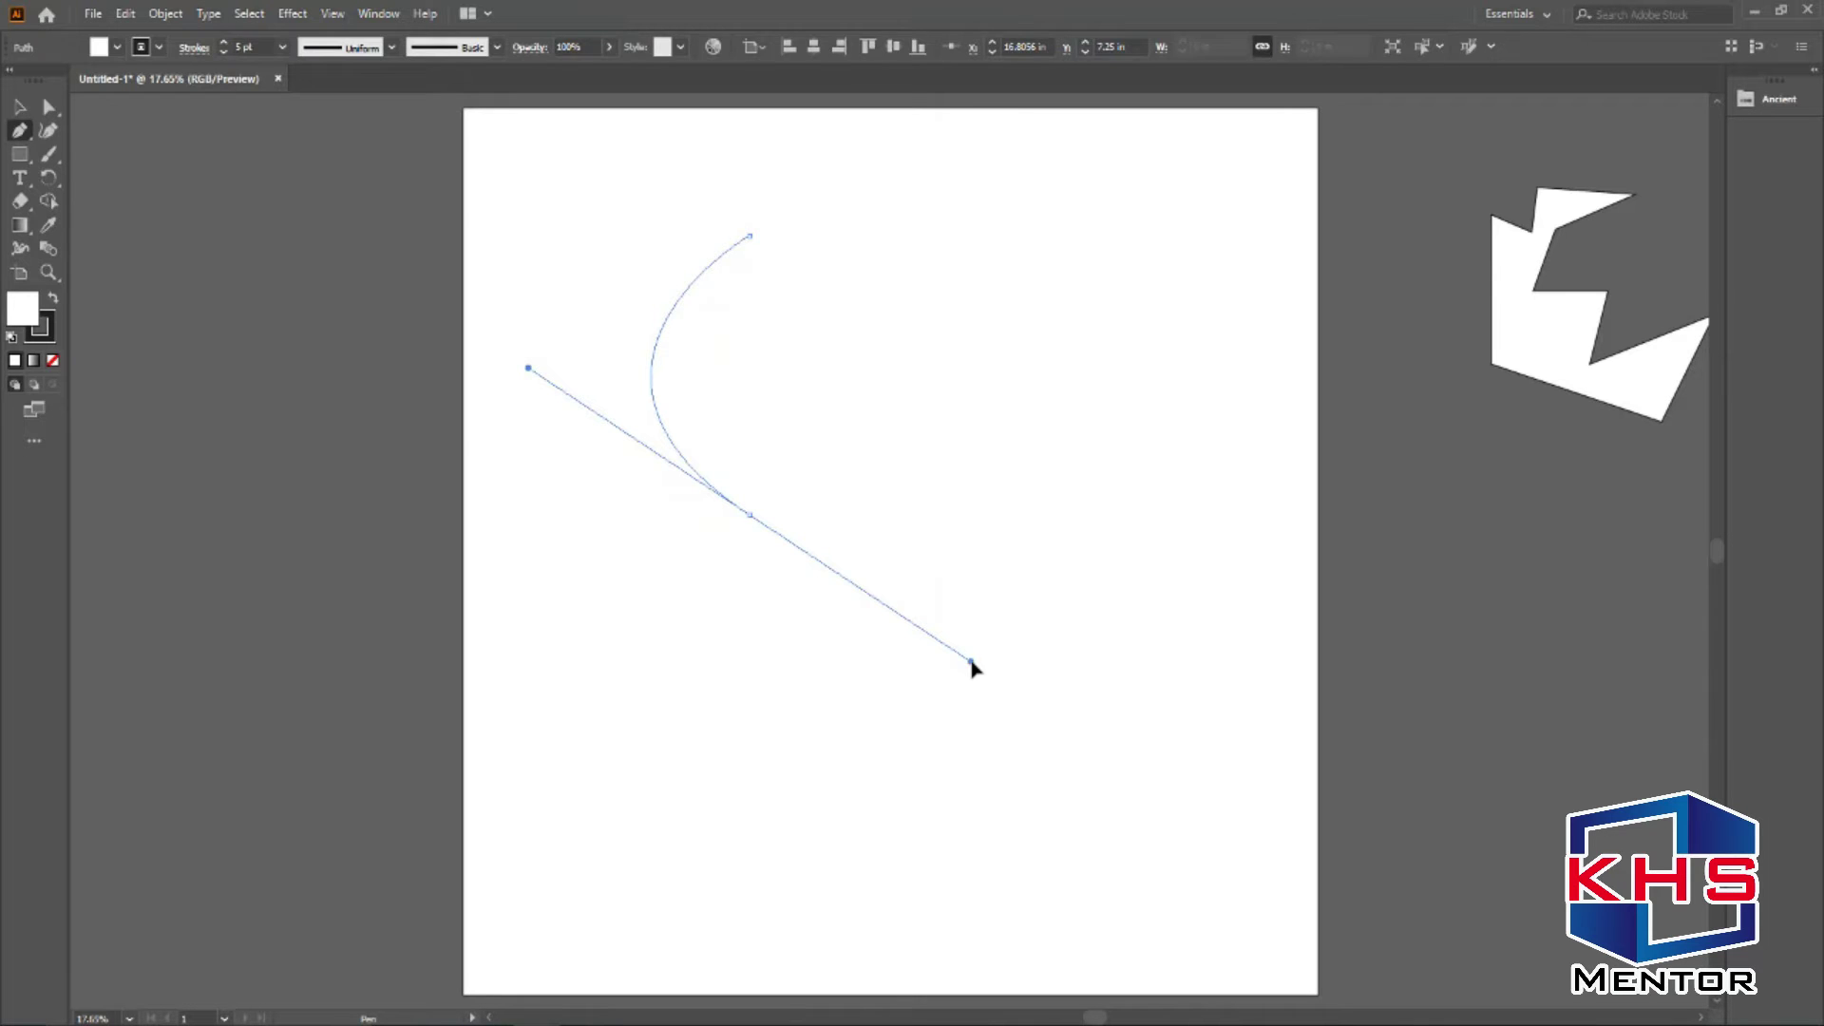
drag(971, 662, 971, 662)
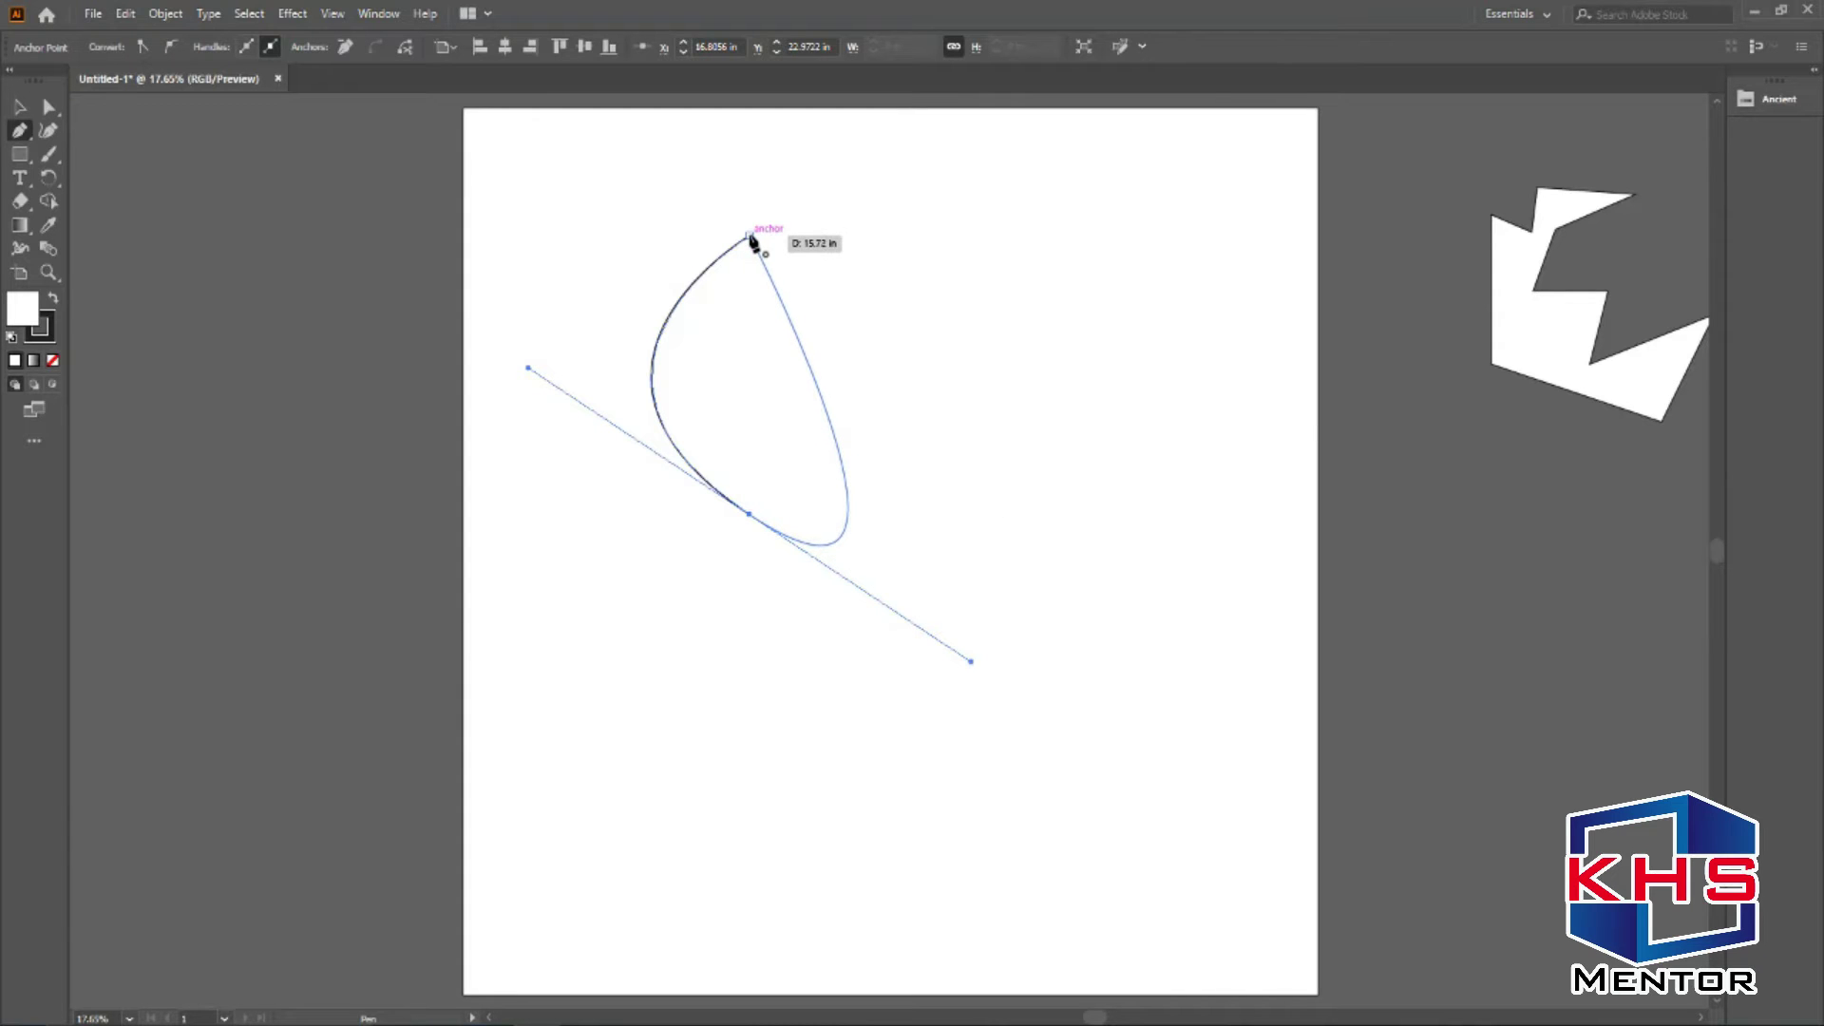
Remove the outgoing handle at the curve's lower anchor and close the leaf shape with a right-bulging curve.
click(750, 710)
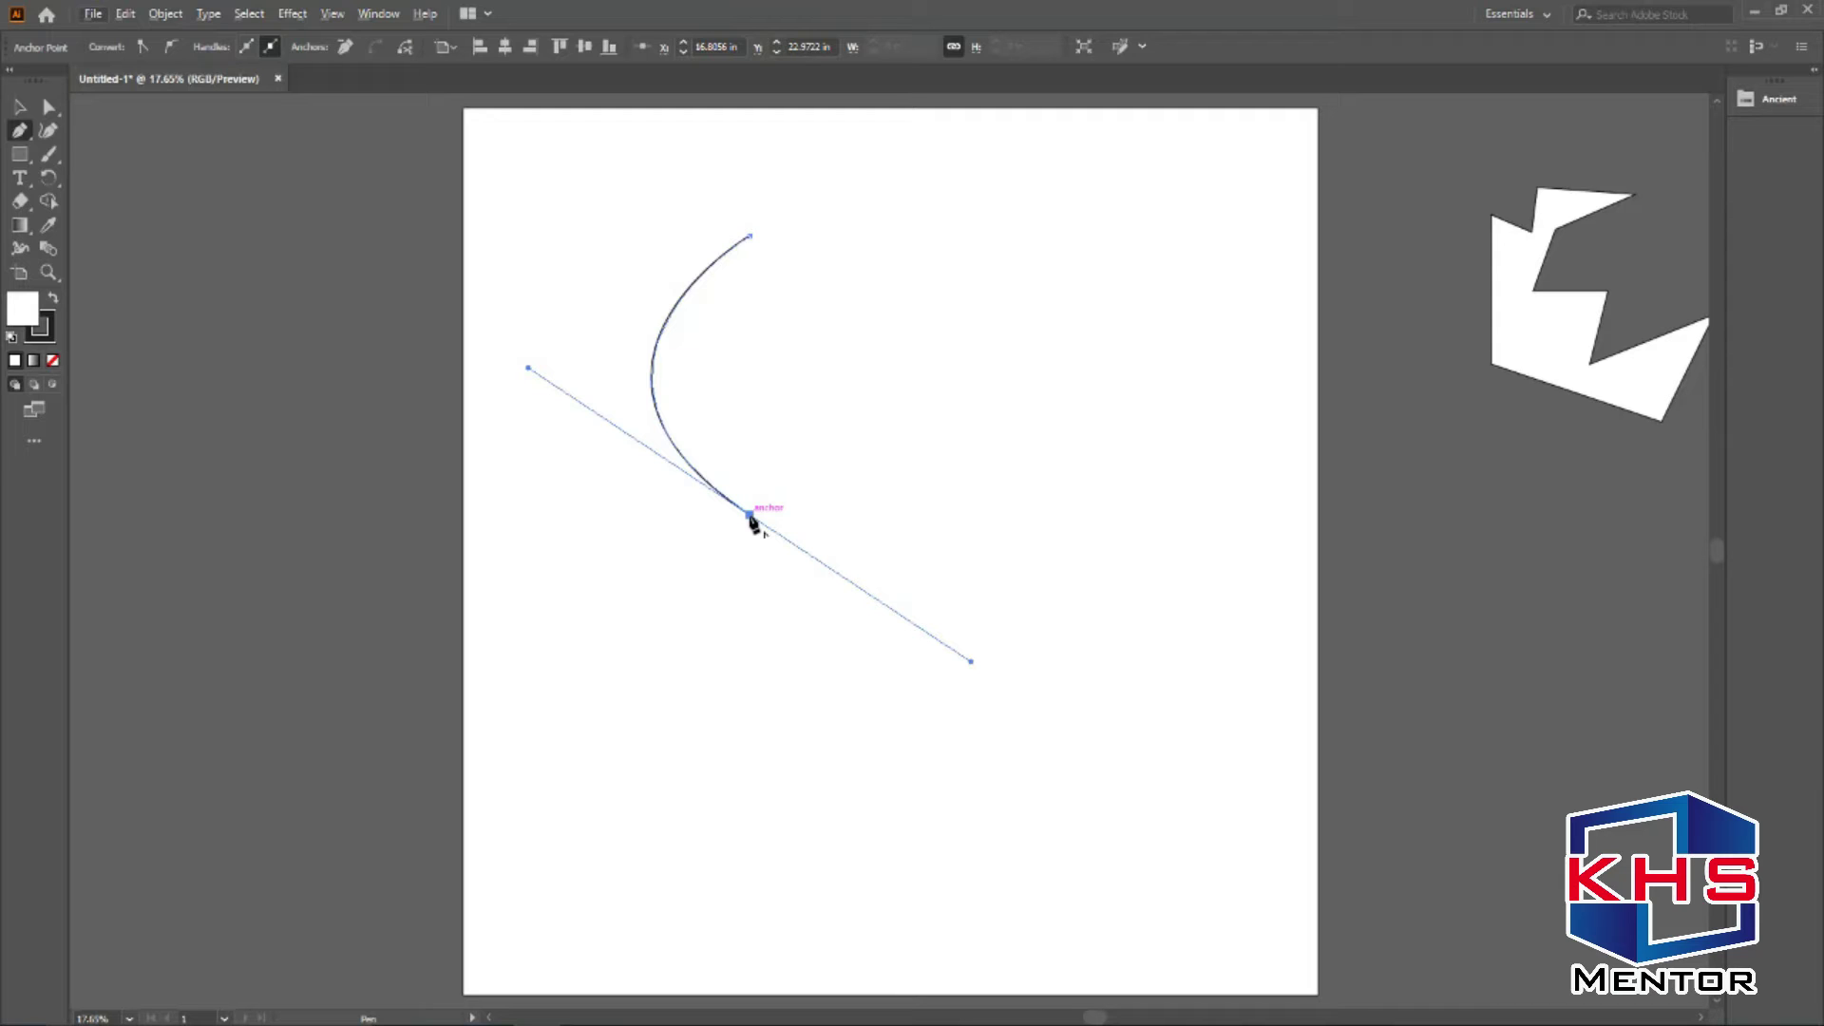
key(alt)
alt+click(749, 515)
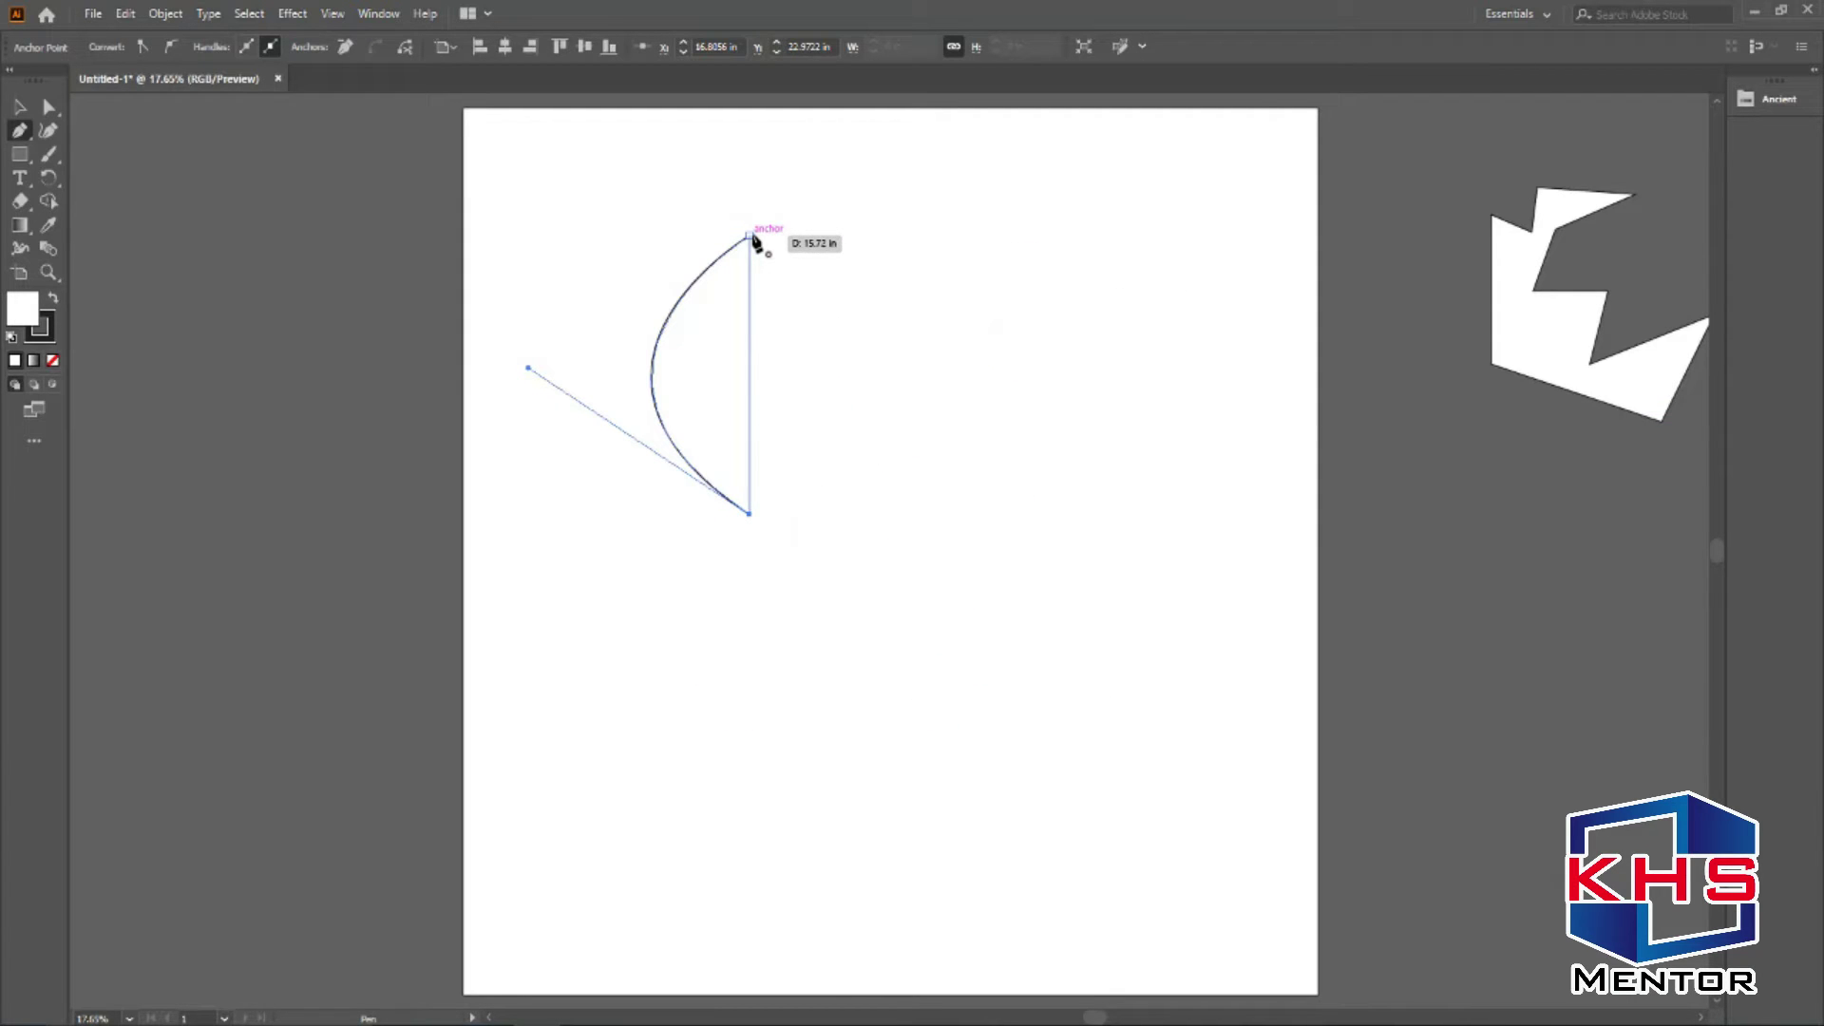
mouse_move(752, 236)
mouse_down()
mouse_move(640, 260)
mouse_move(537, 106)
mouse_move(582, 186)
mouse_move(570, 290)
mouse_move(561, 193)
mouse_up()
Stretch the leaf shape taller, move it off the artboard below the jagged polygon, and deselect it.
key(v)
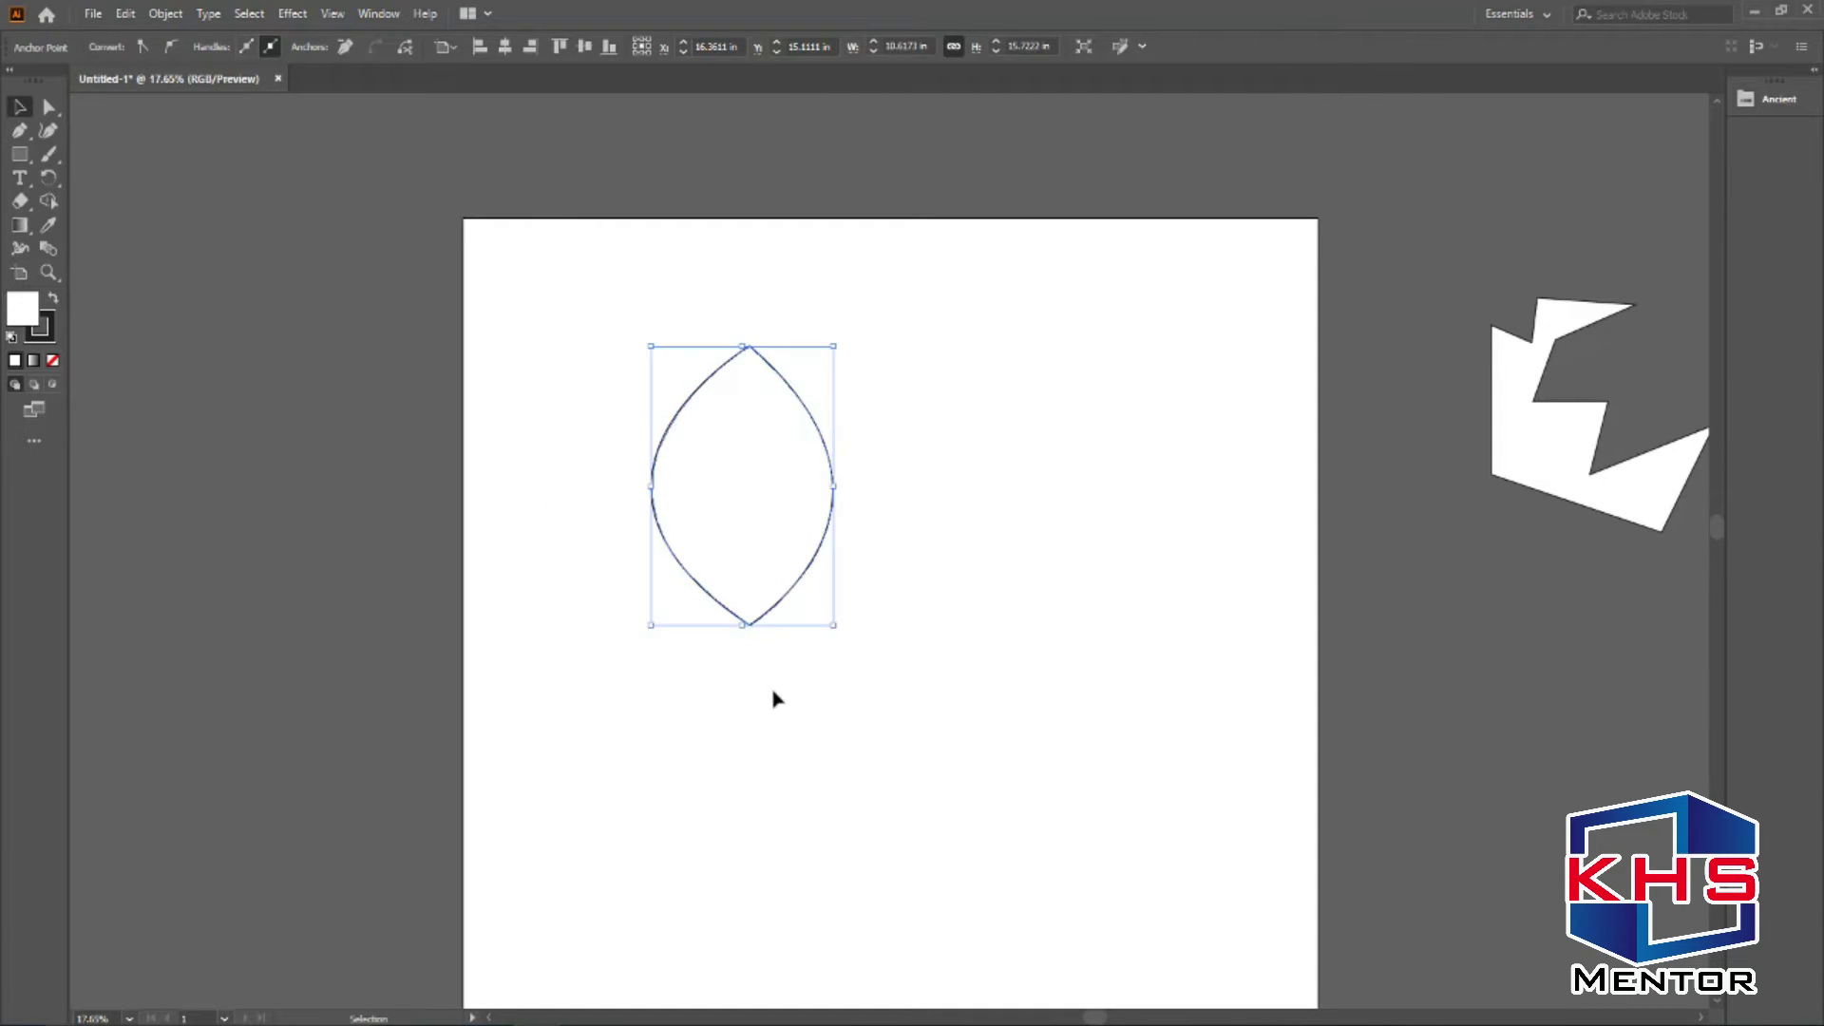
drag(745, 628, 745, 667)
click(1085, 504)
drag(973, 493, 826, 486)
drag(664, 434, 1355, 642)
click(781, 601)
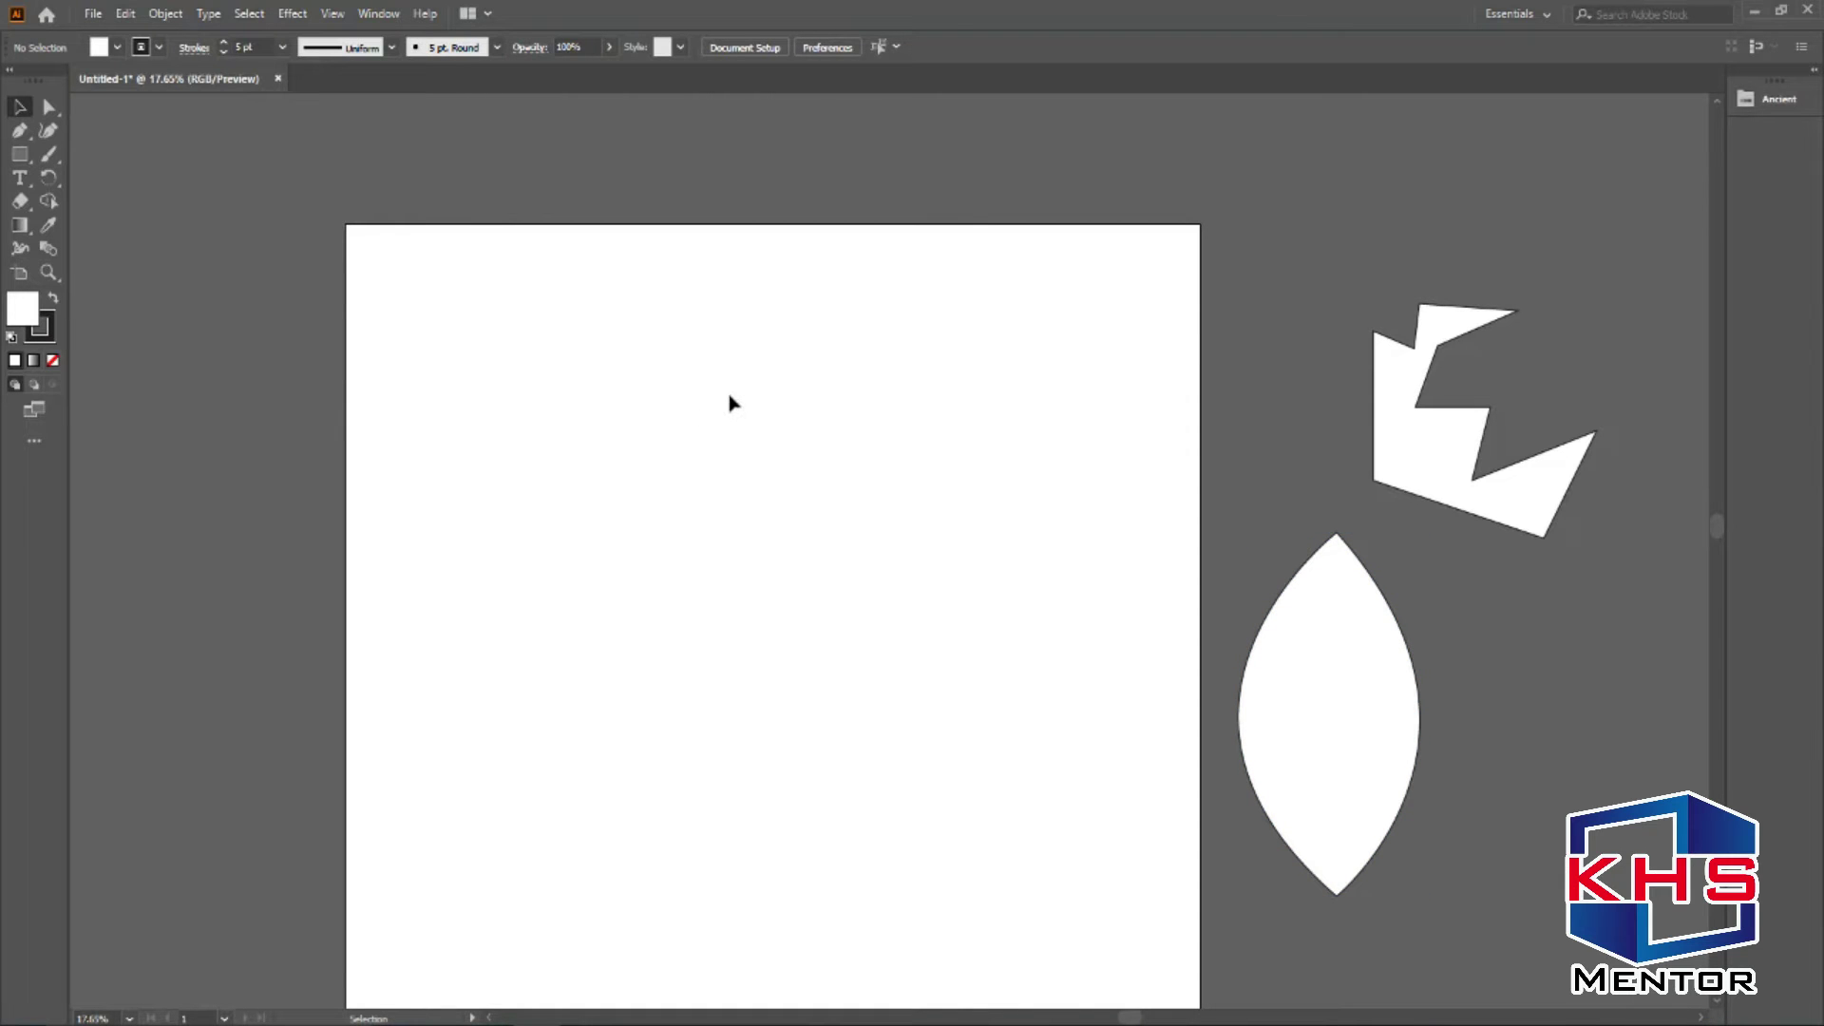
Draw the left half of a heart with two Pen tool curves, removing the outgoing handle at the side and bottom anchors.
key(p)
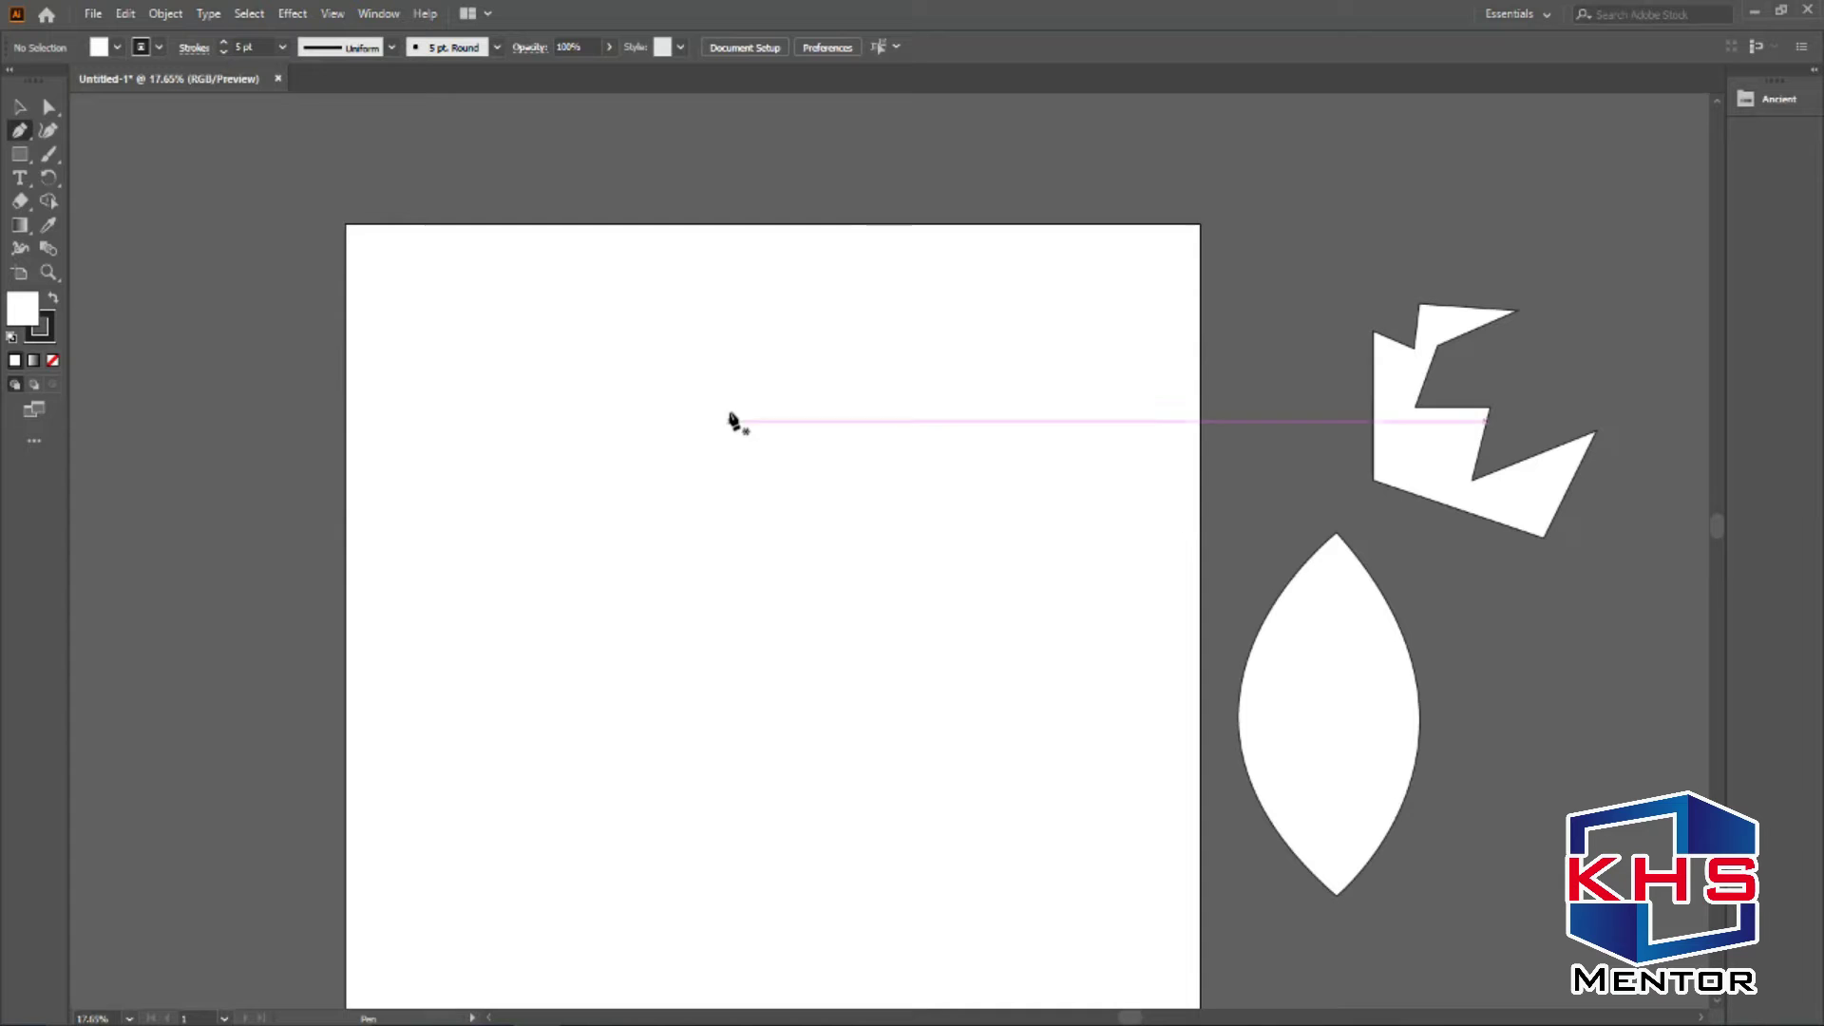
click(741, 407)
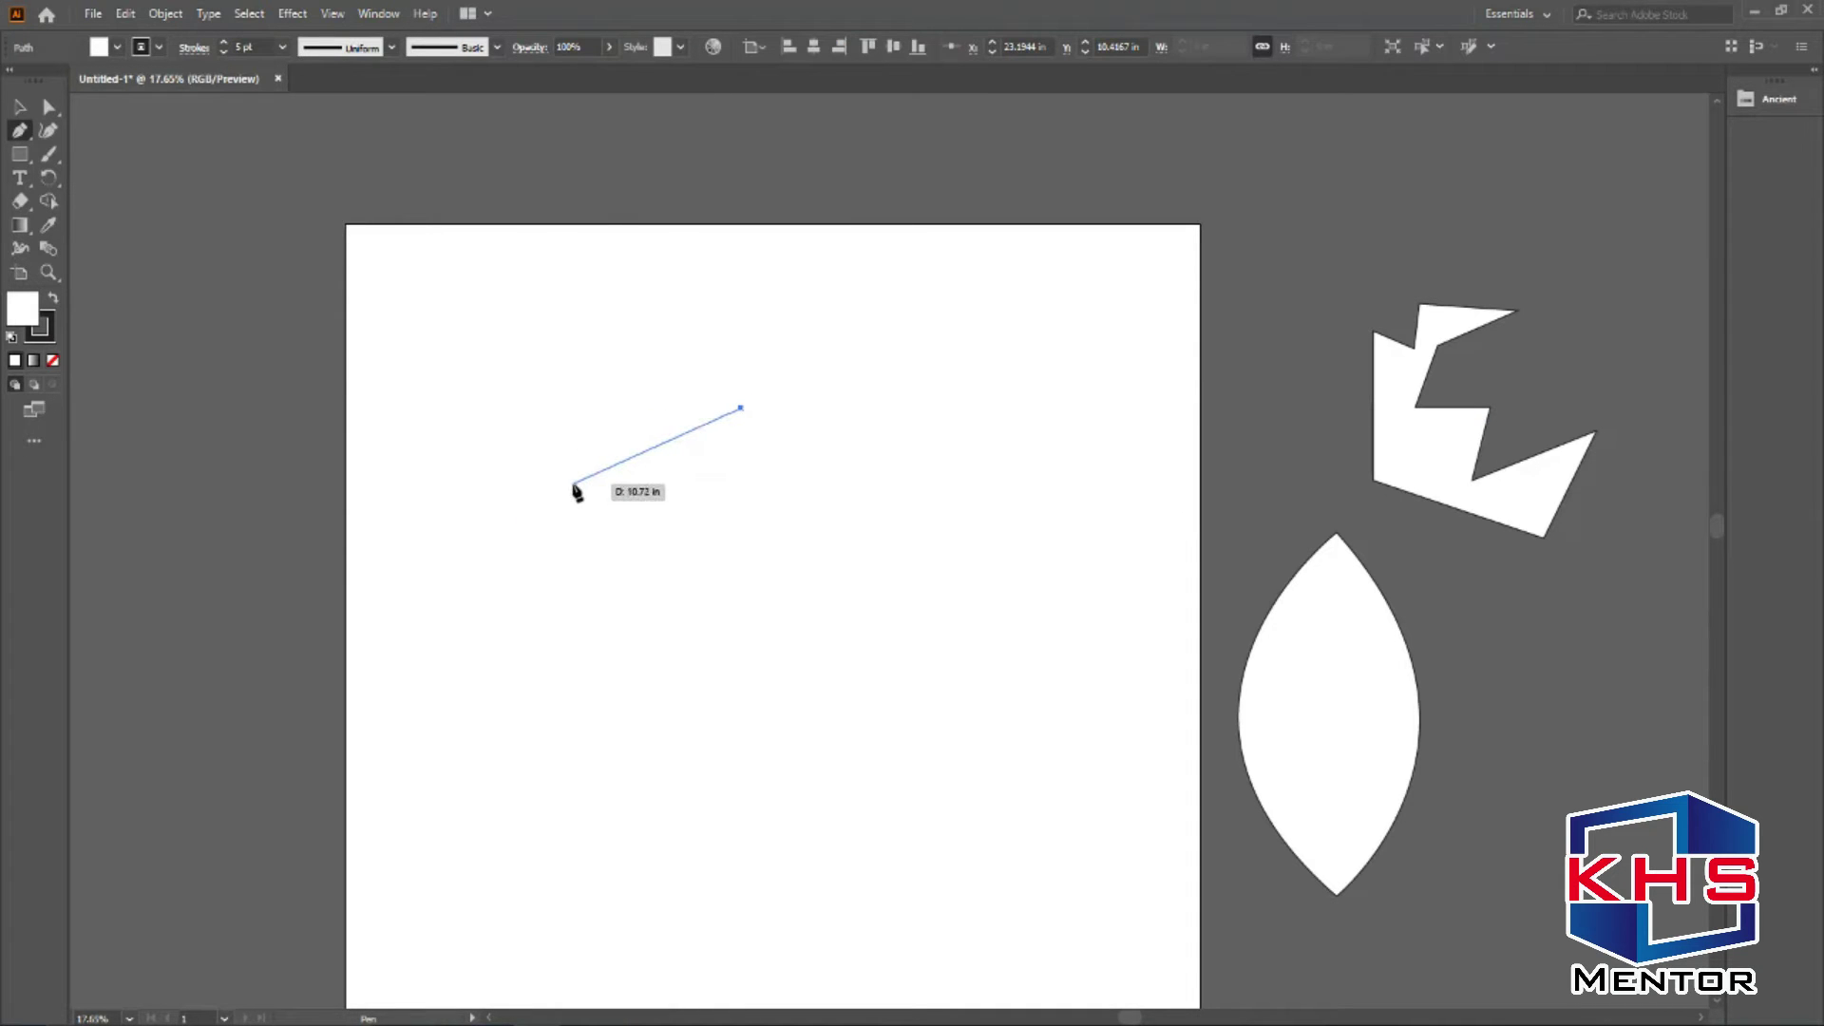
drag(573, 484, 561, 642)
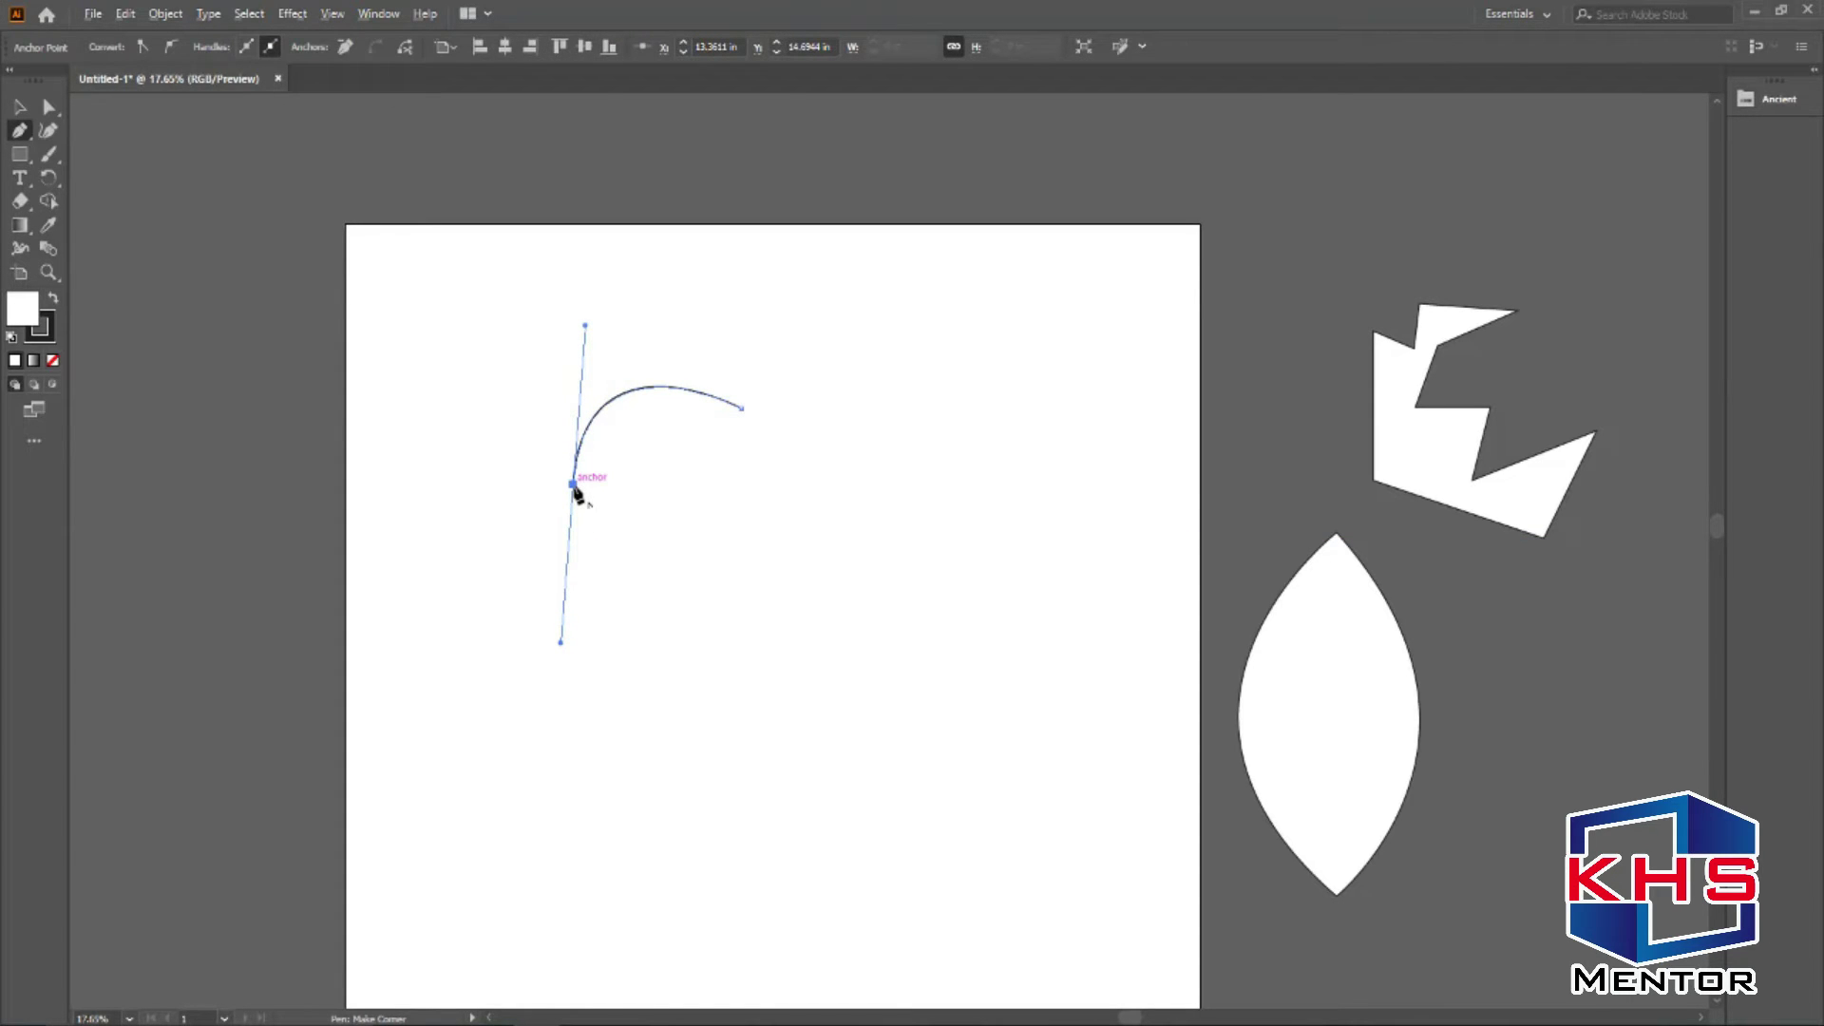
click(573, 486)
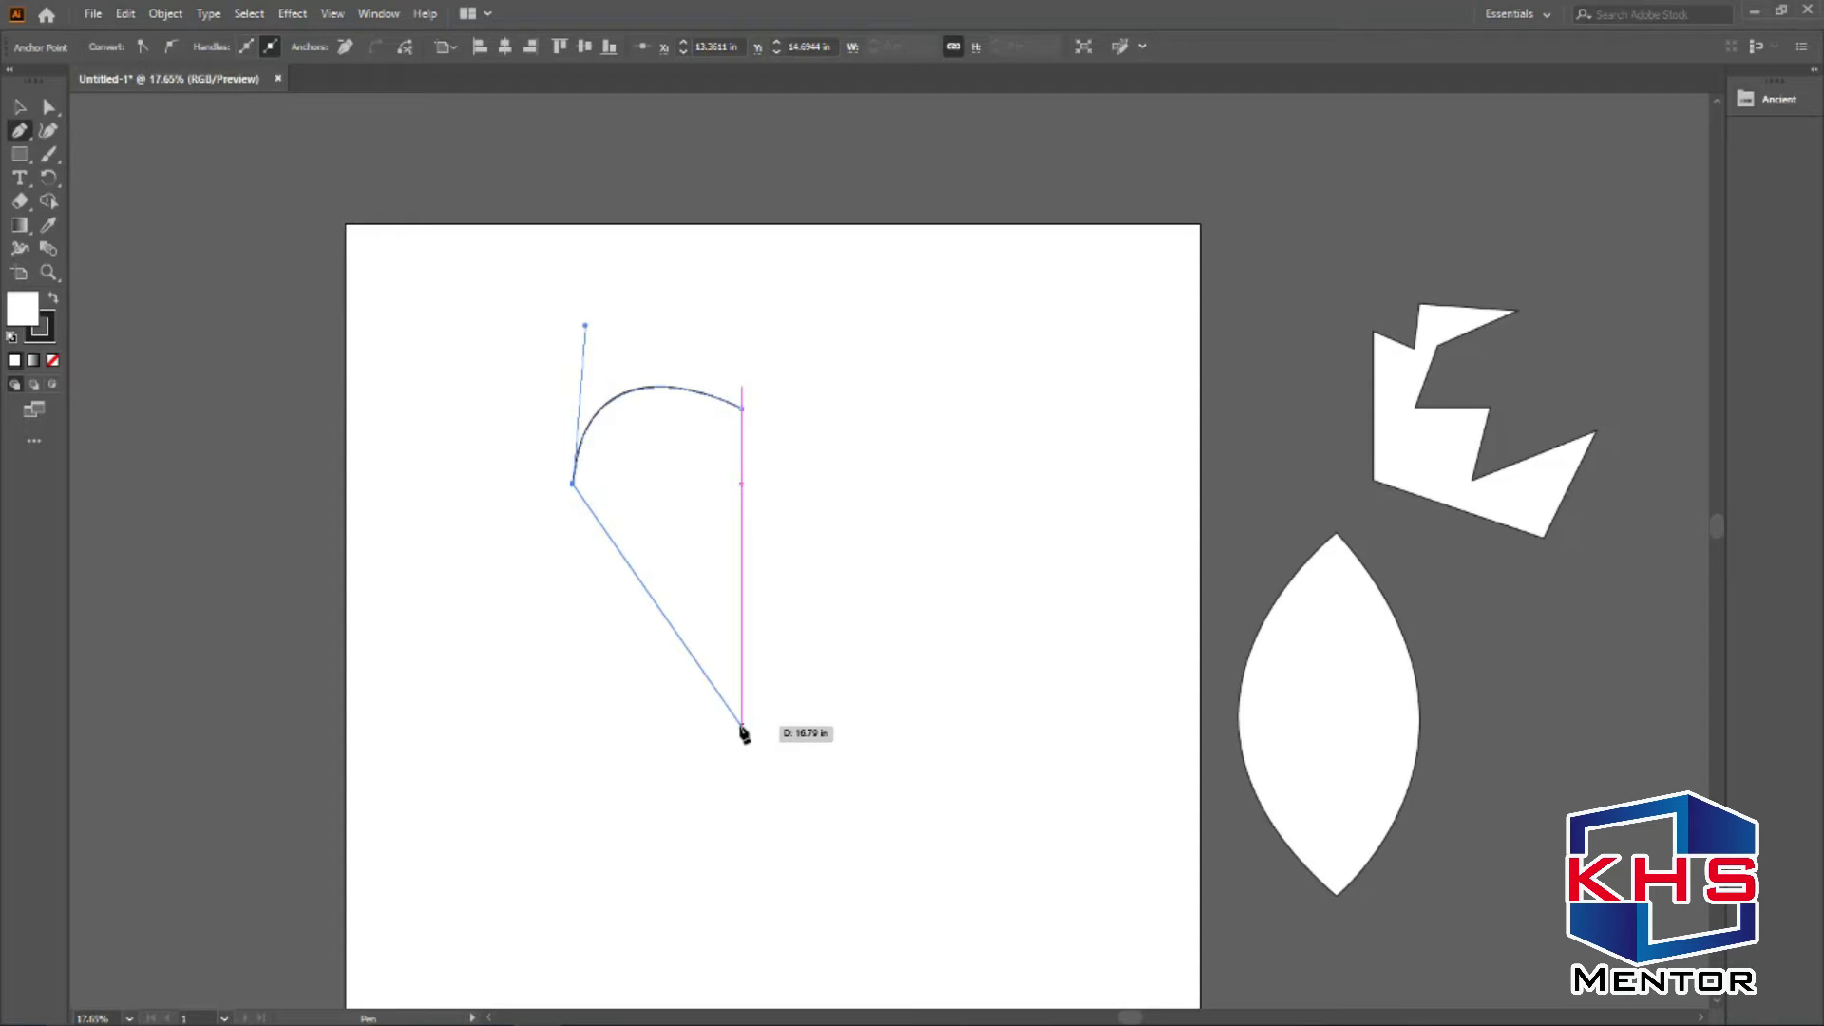
drag(742, 727, 920, 835)
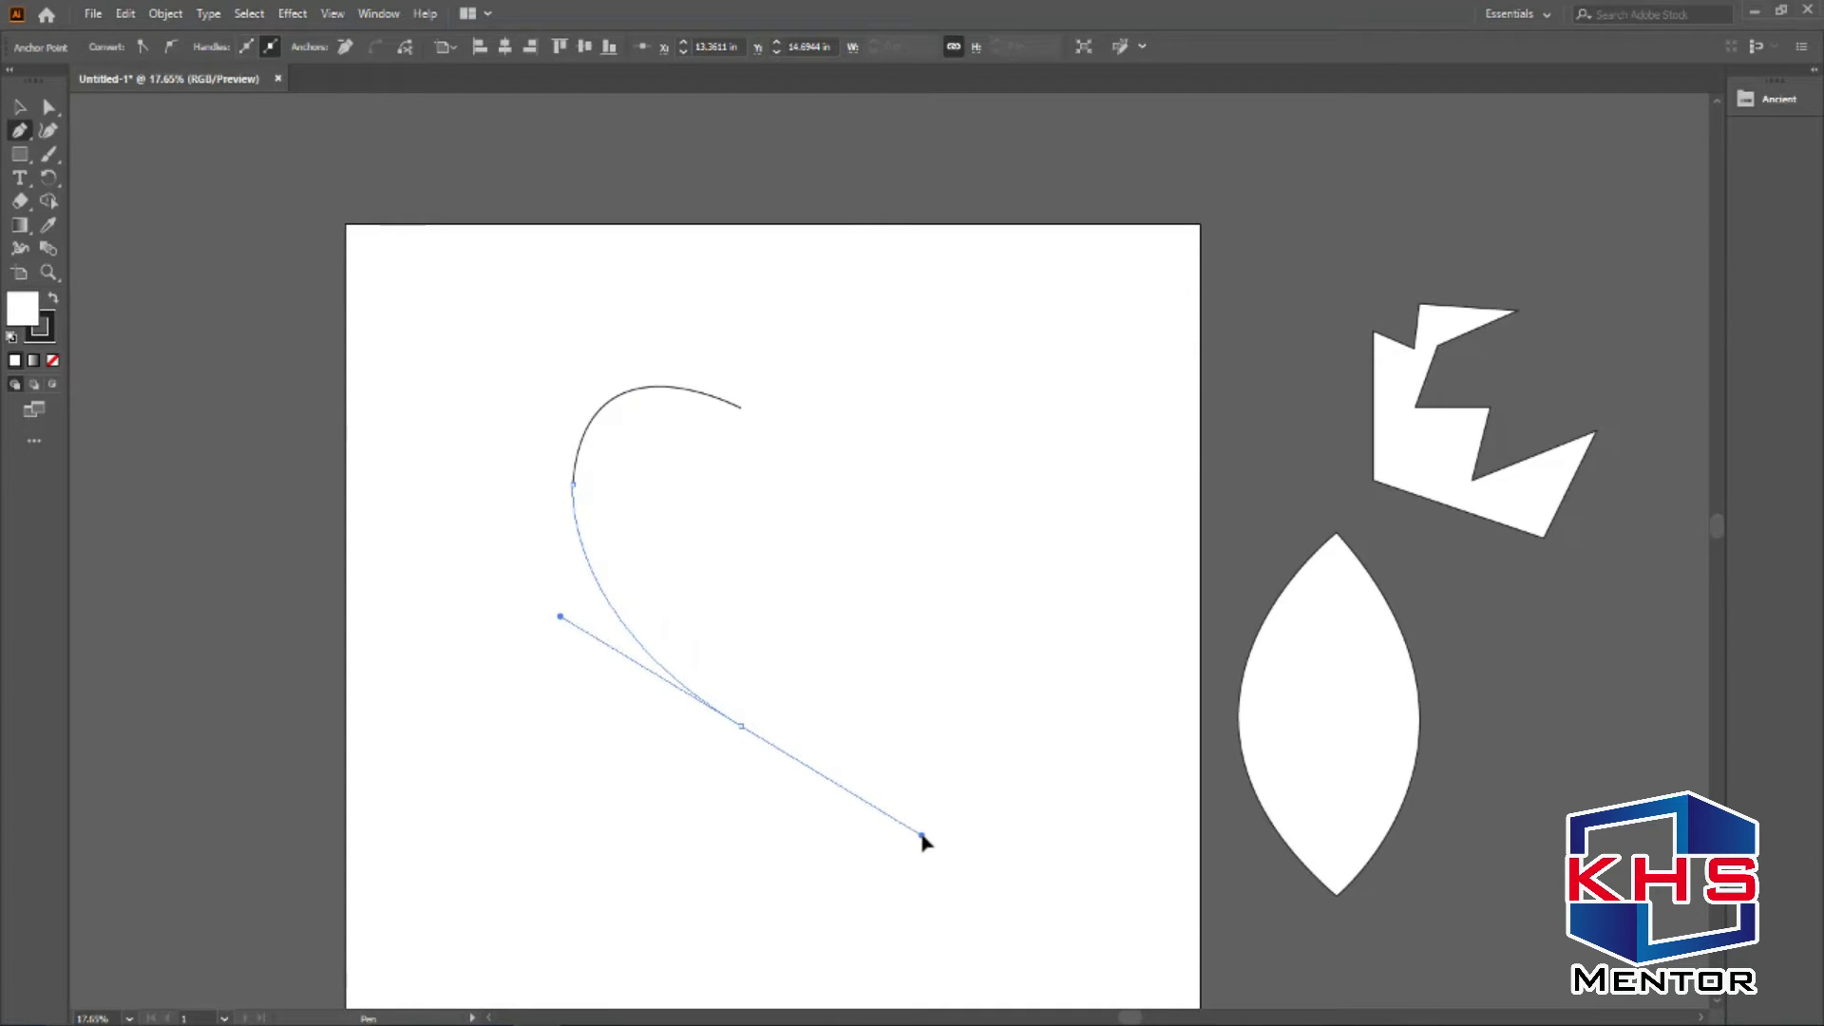
alt+click(742, 728)
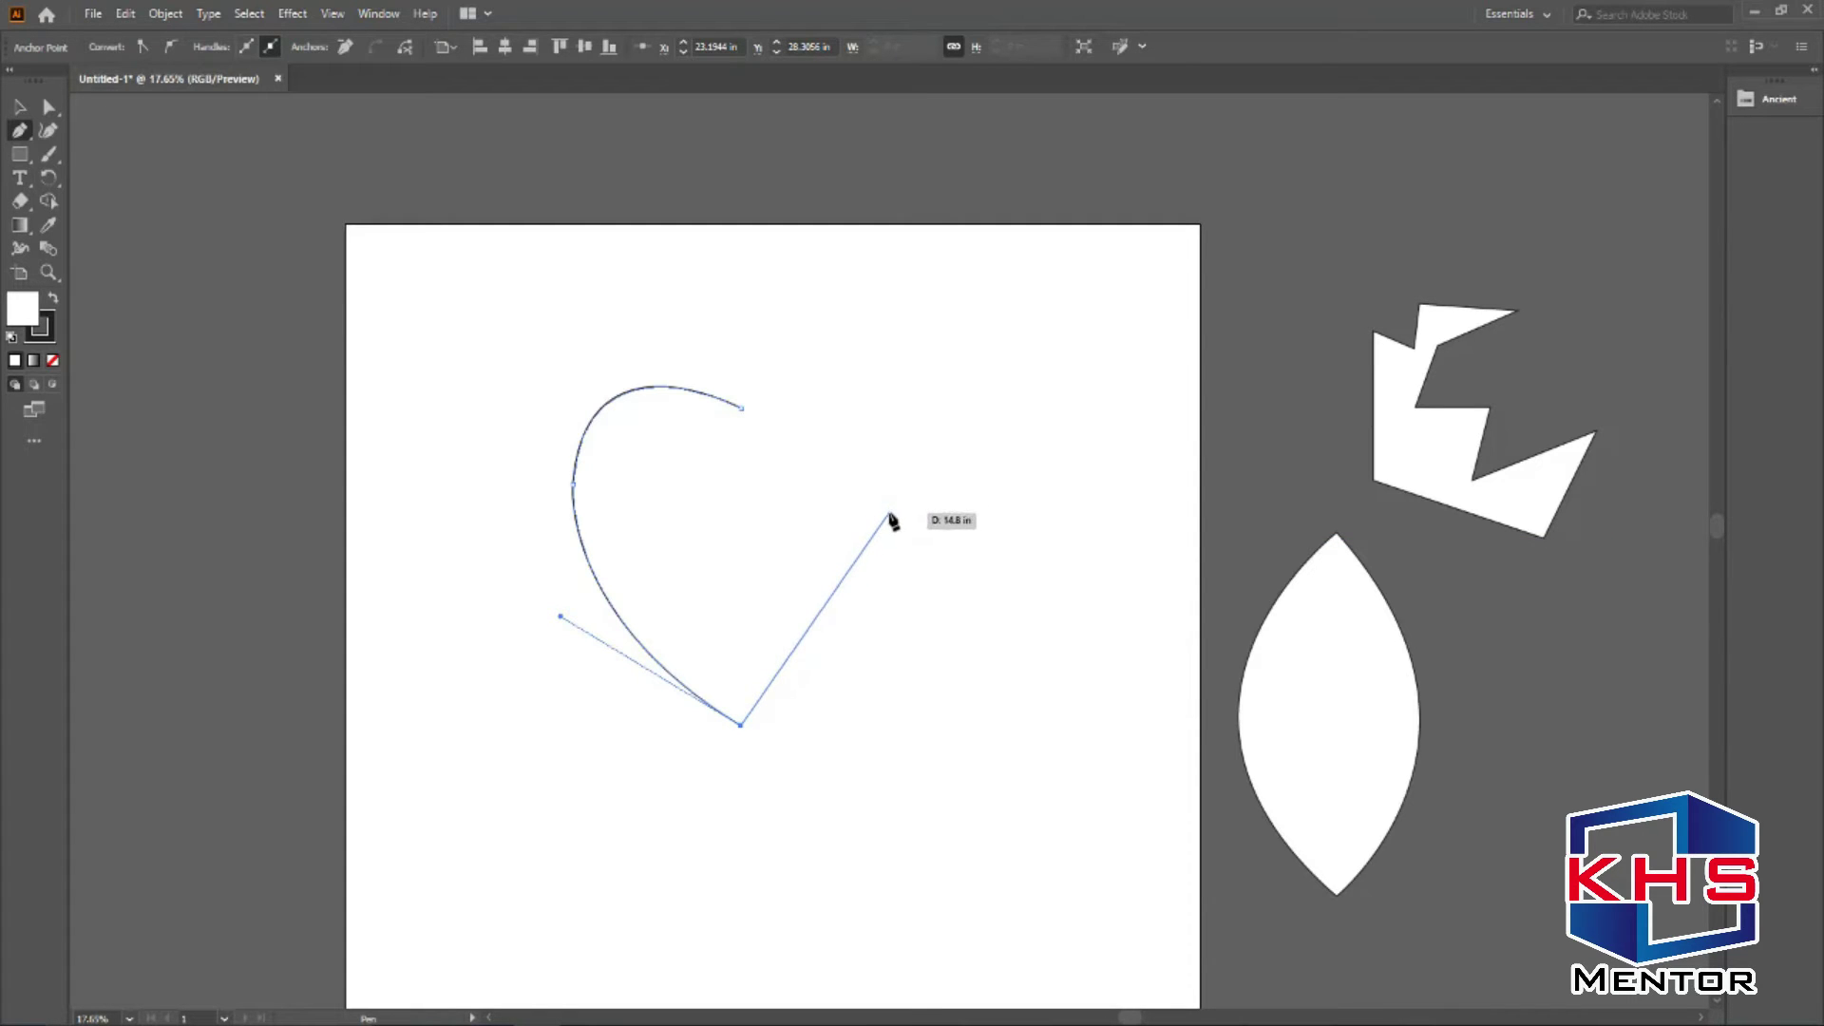
Close the heart with two right-side curves, about 19 in tall overall, and move it off the artboard beside the leaf.
drag(891, 500, 935, 326)
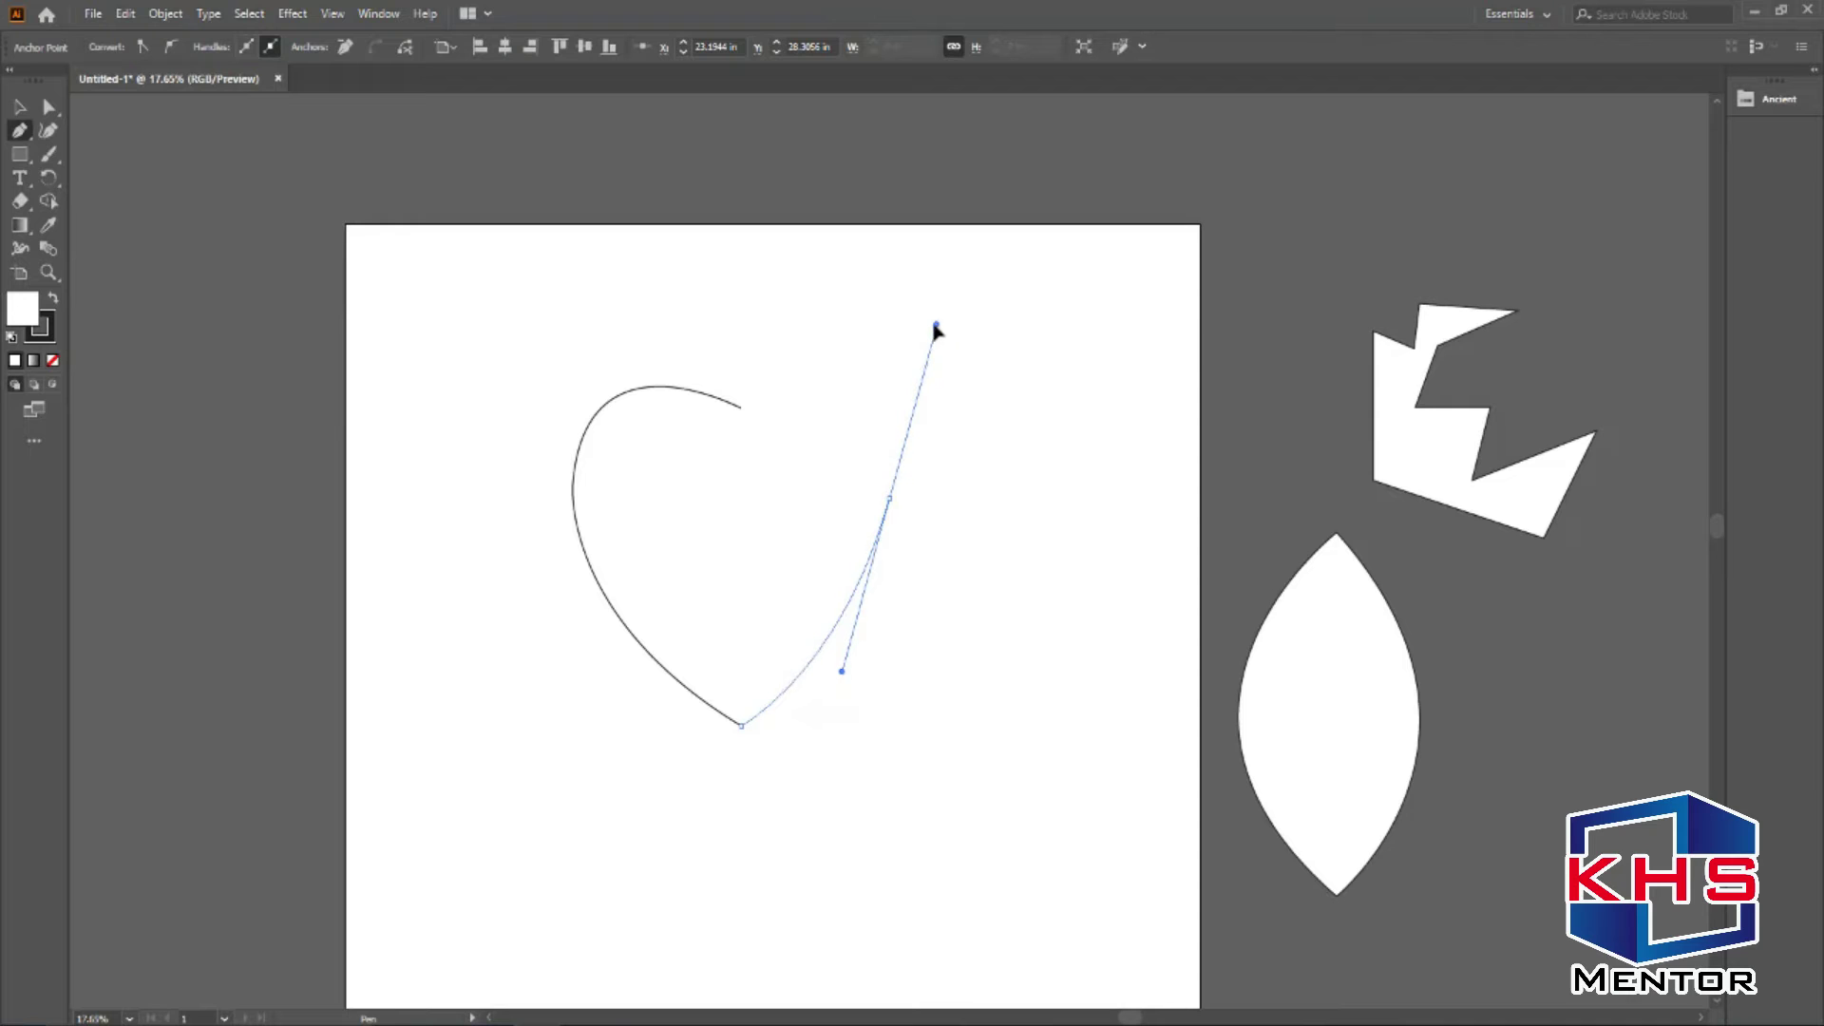
click(890, 499)
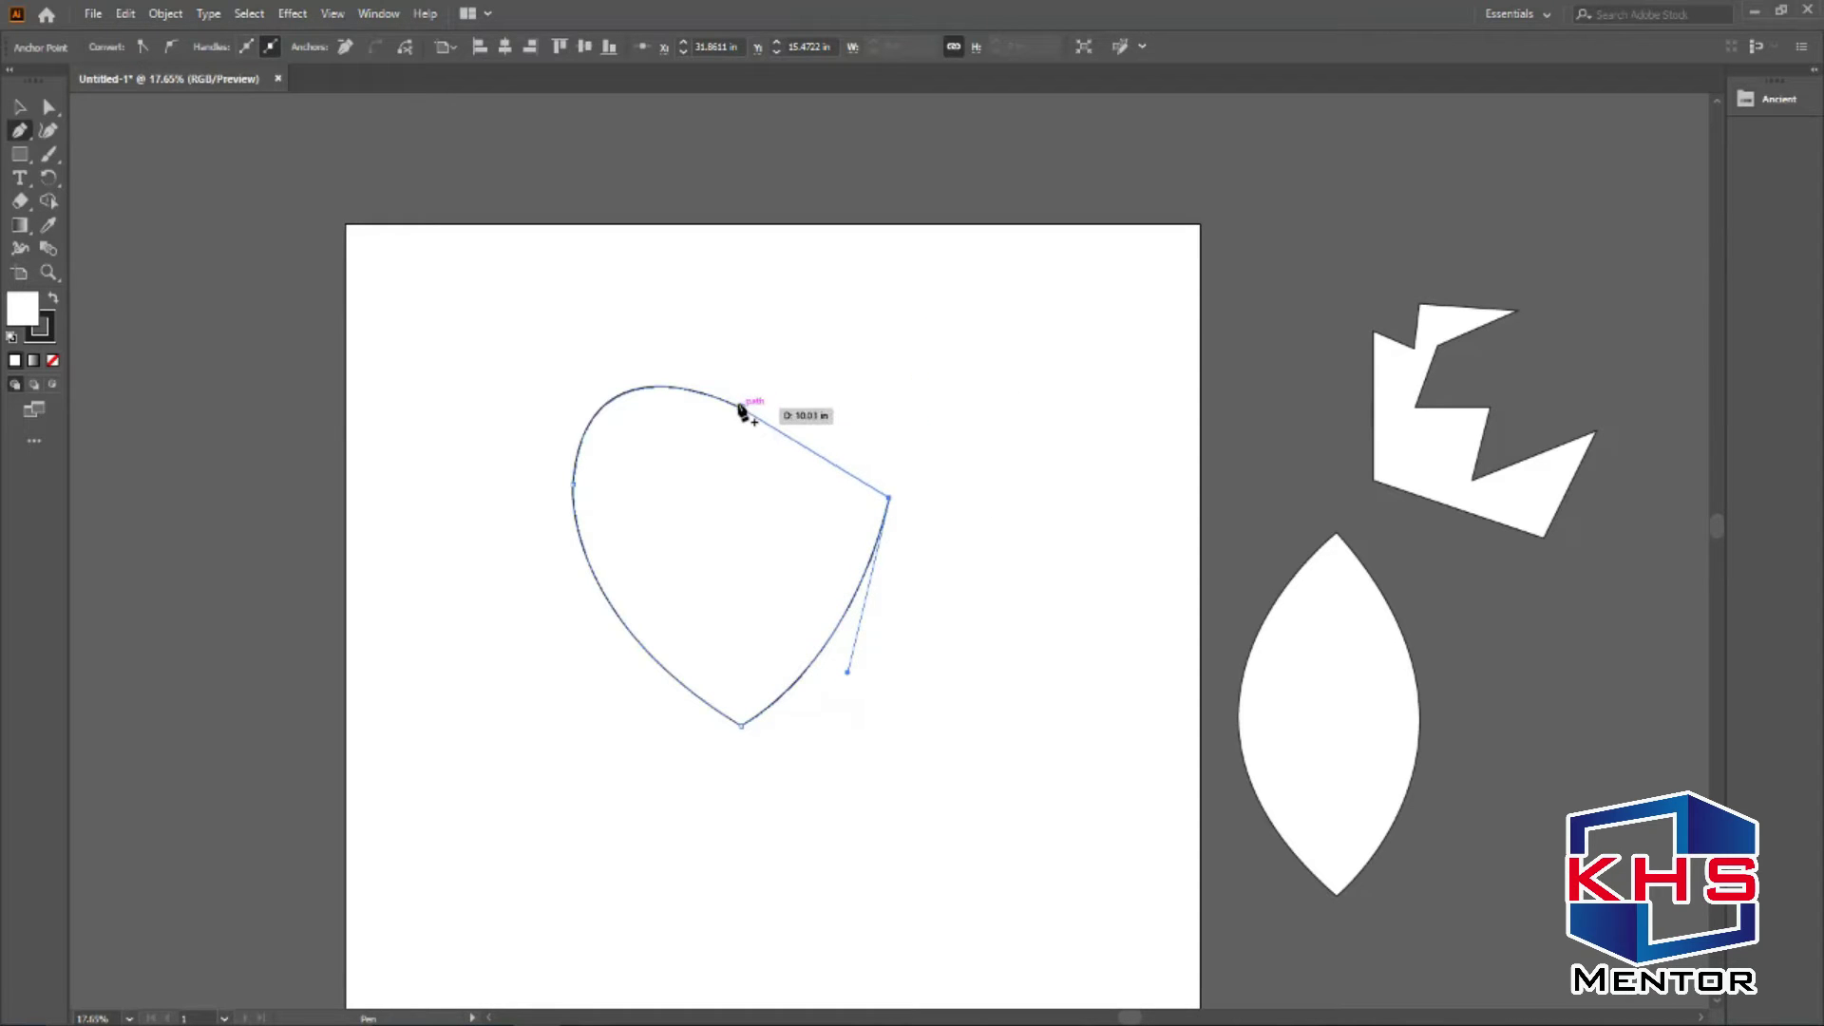
drag(741, 409, 561, 468)
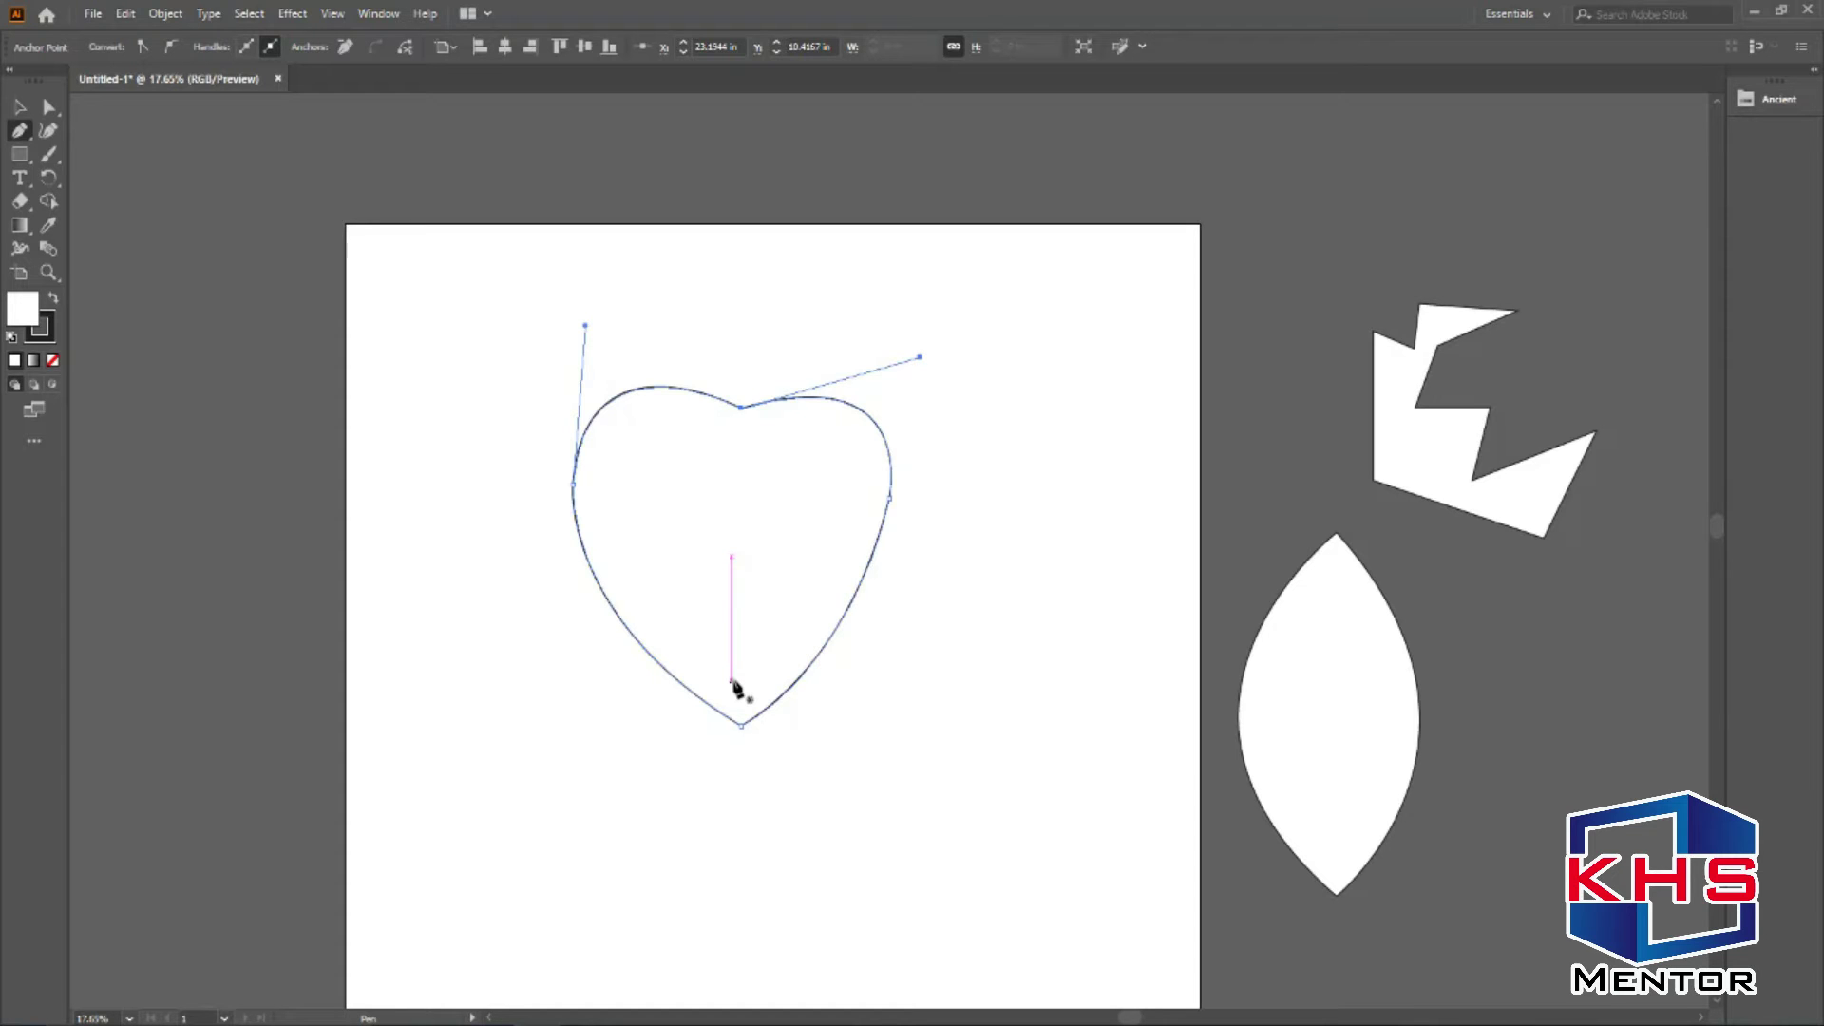
key(v)
drag(660, 510, 1642, 714)
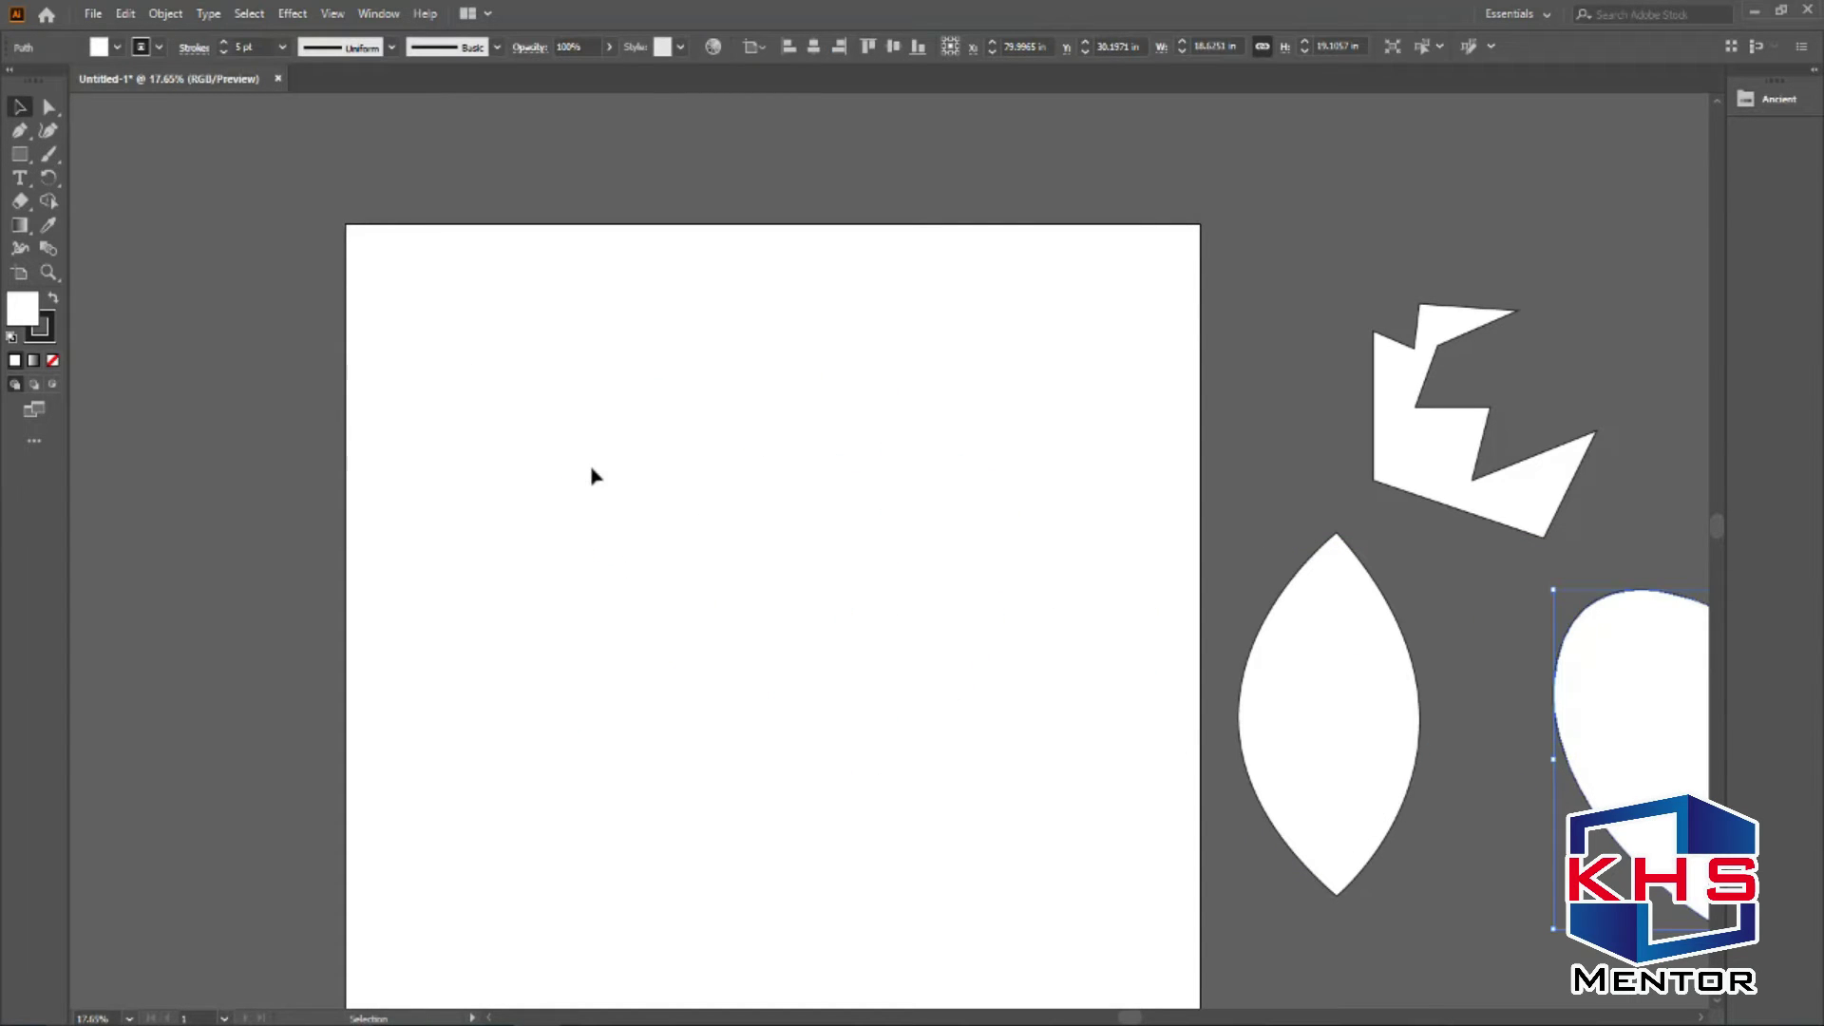
Draw a second heart's left half with two Pen tool curves and corner anchors, ending it as an open path at the bottom.
key(p)
click(765, 381)
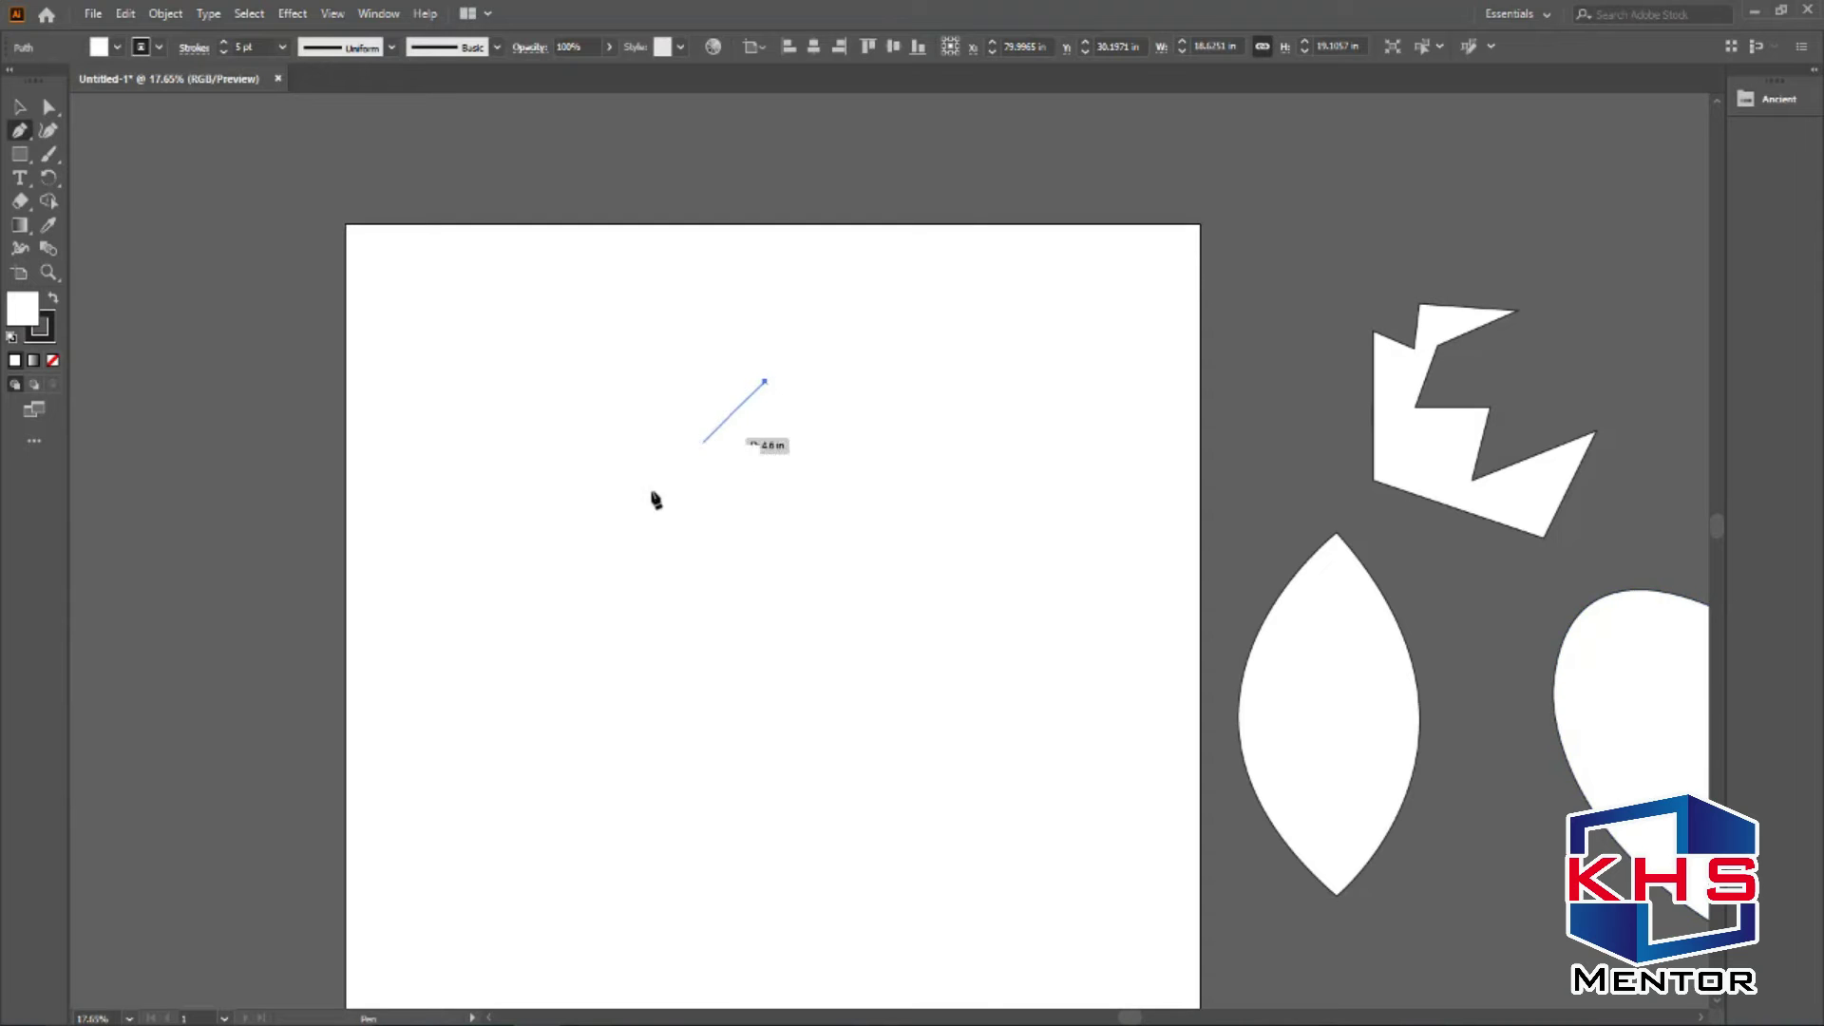
drag(607, 477, 603, 642)
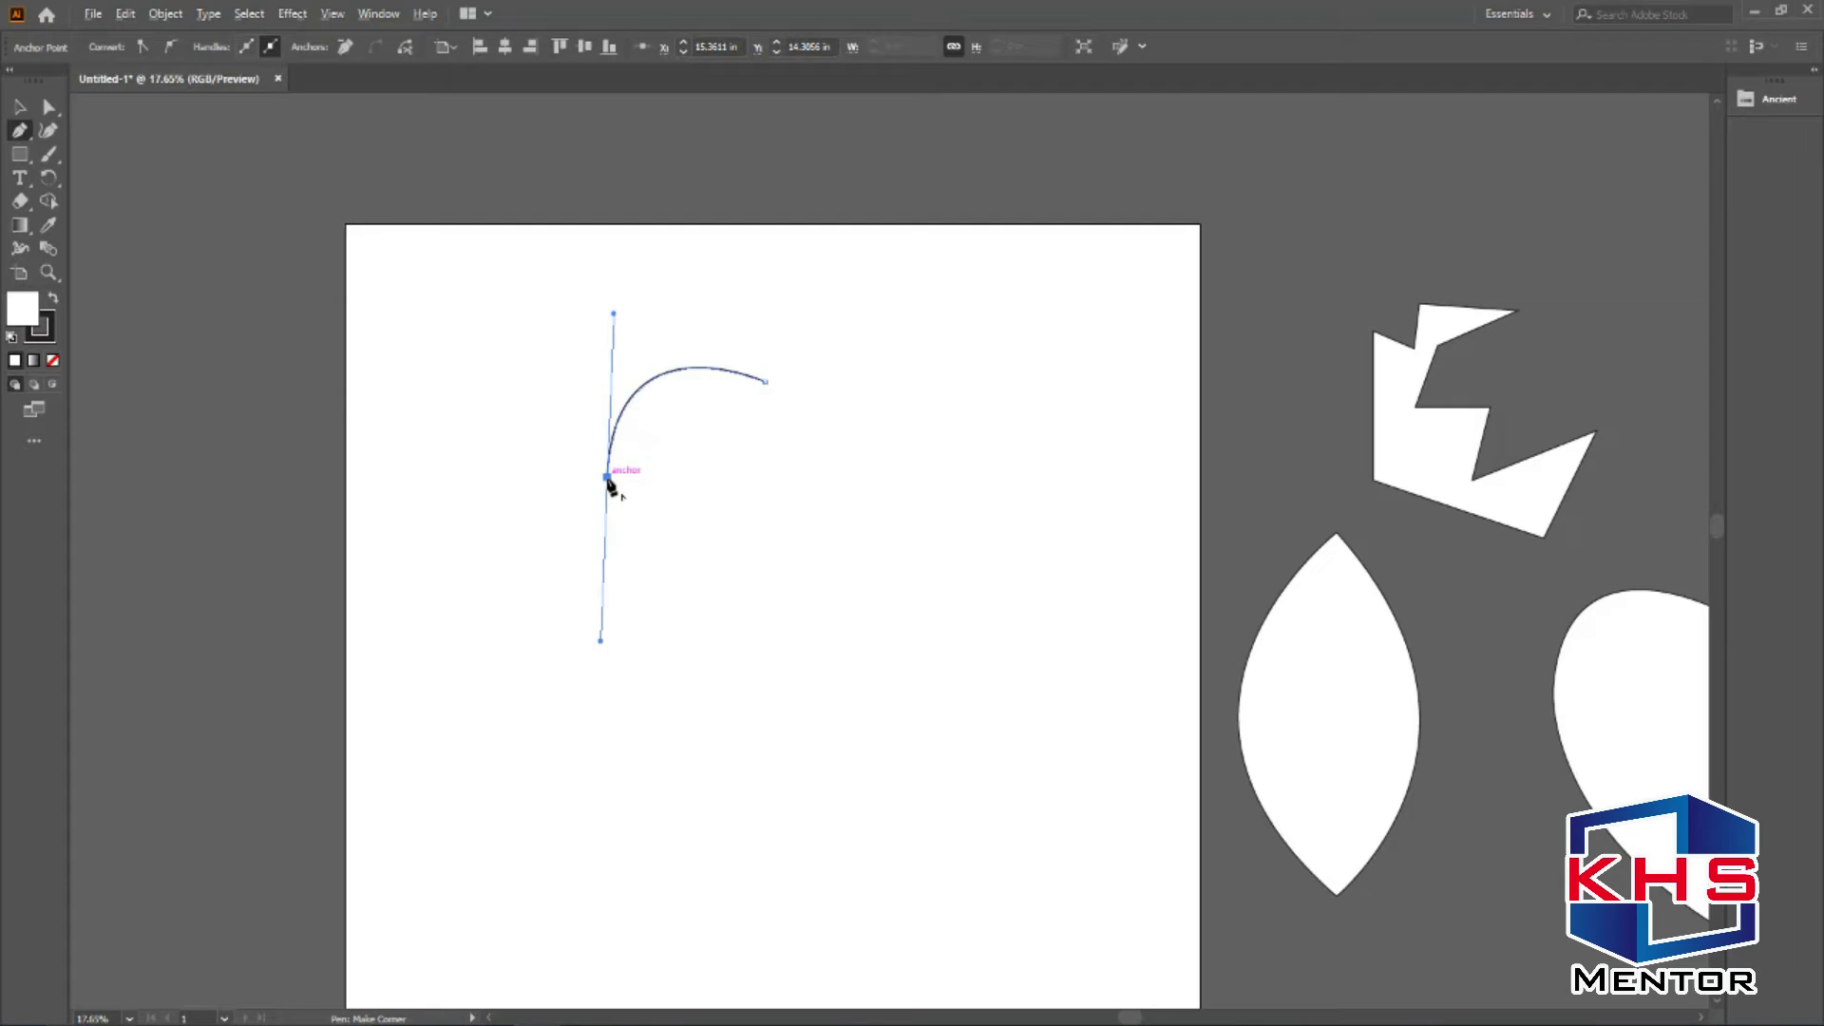
click(607, 477)
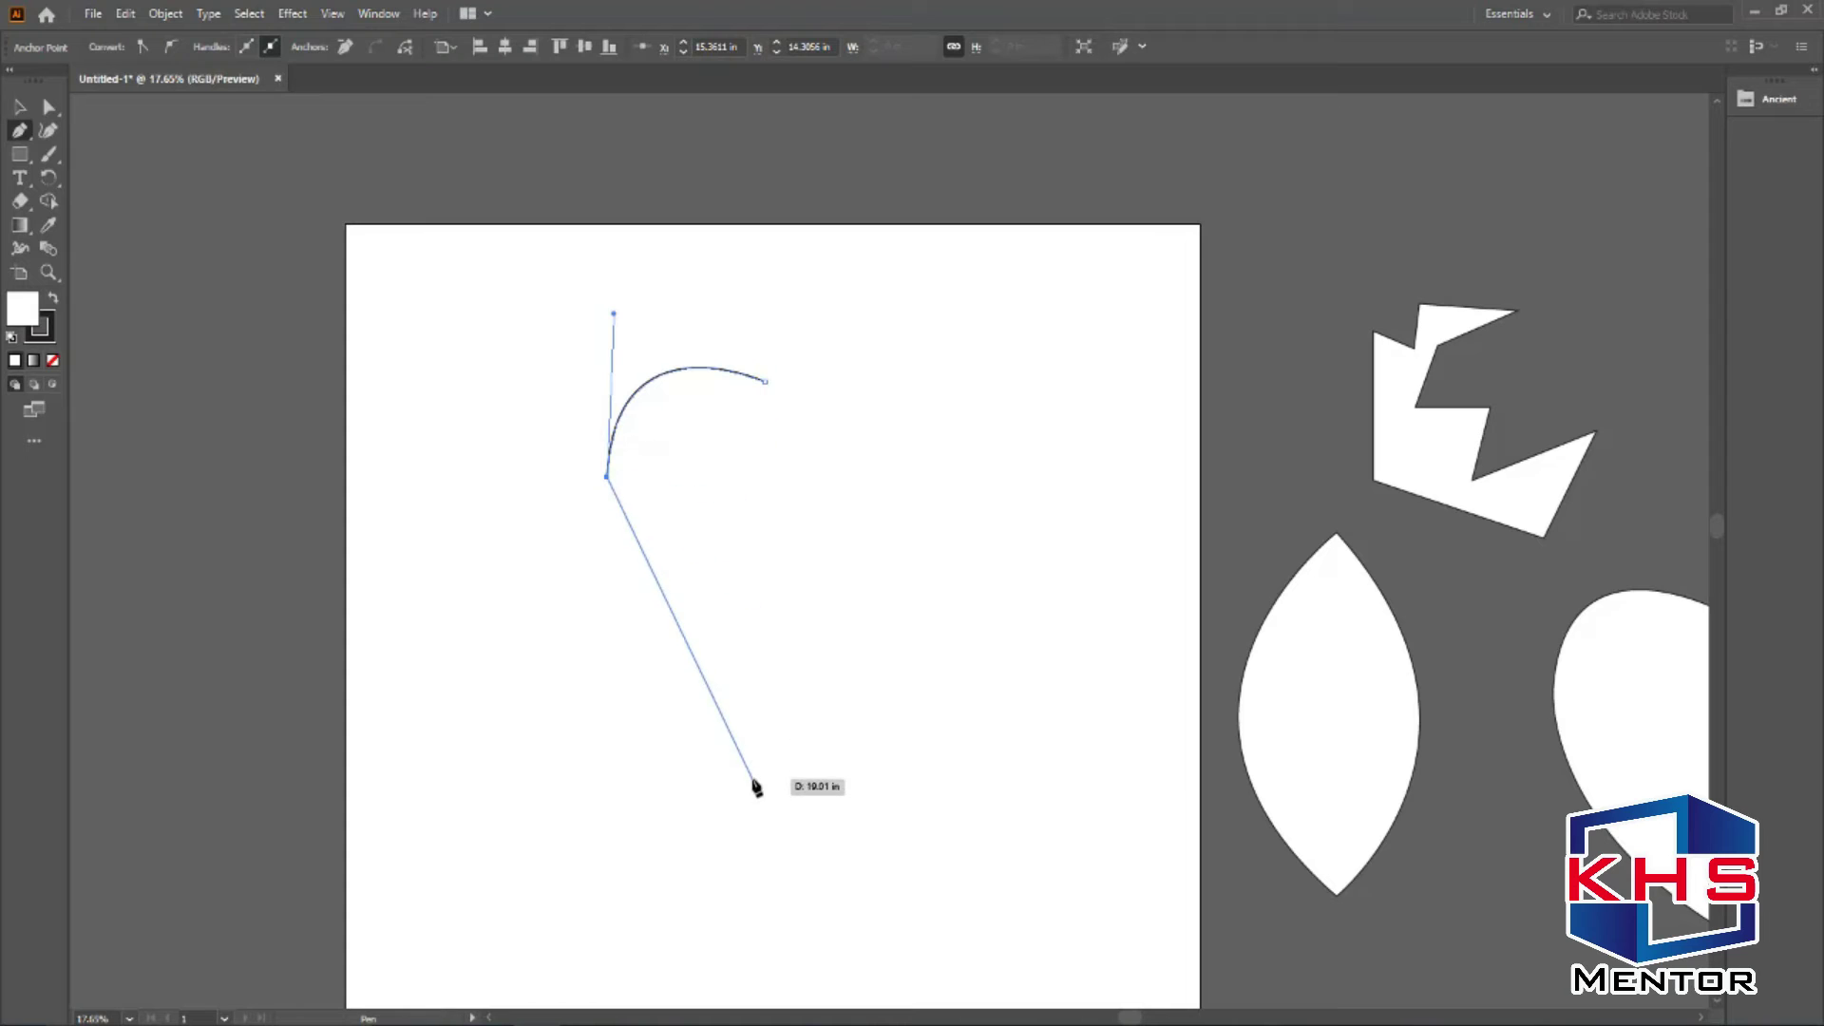
drag(765, 720, 929, 849)
click(766, 719)
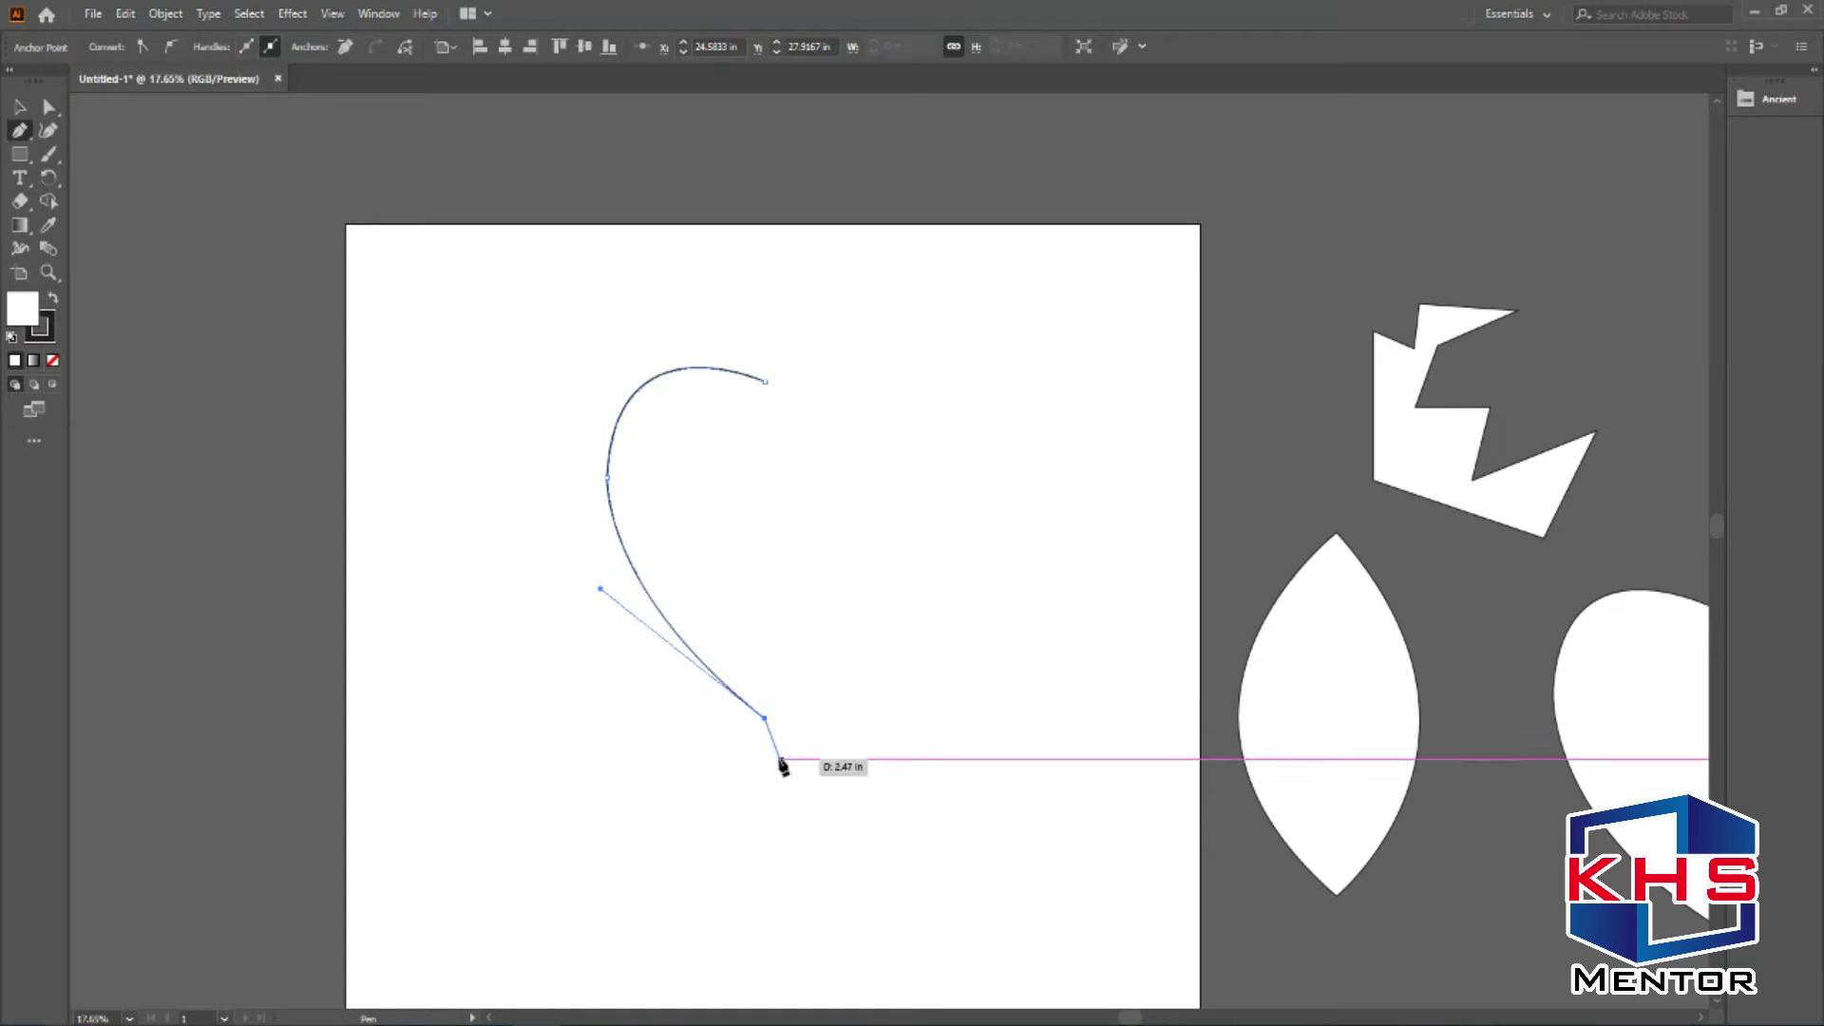
key(Escape)
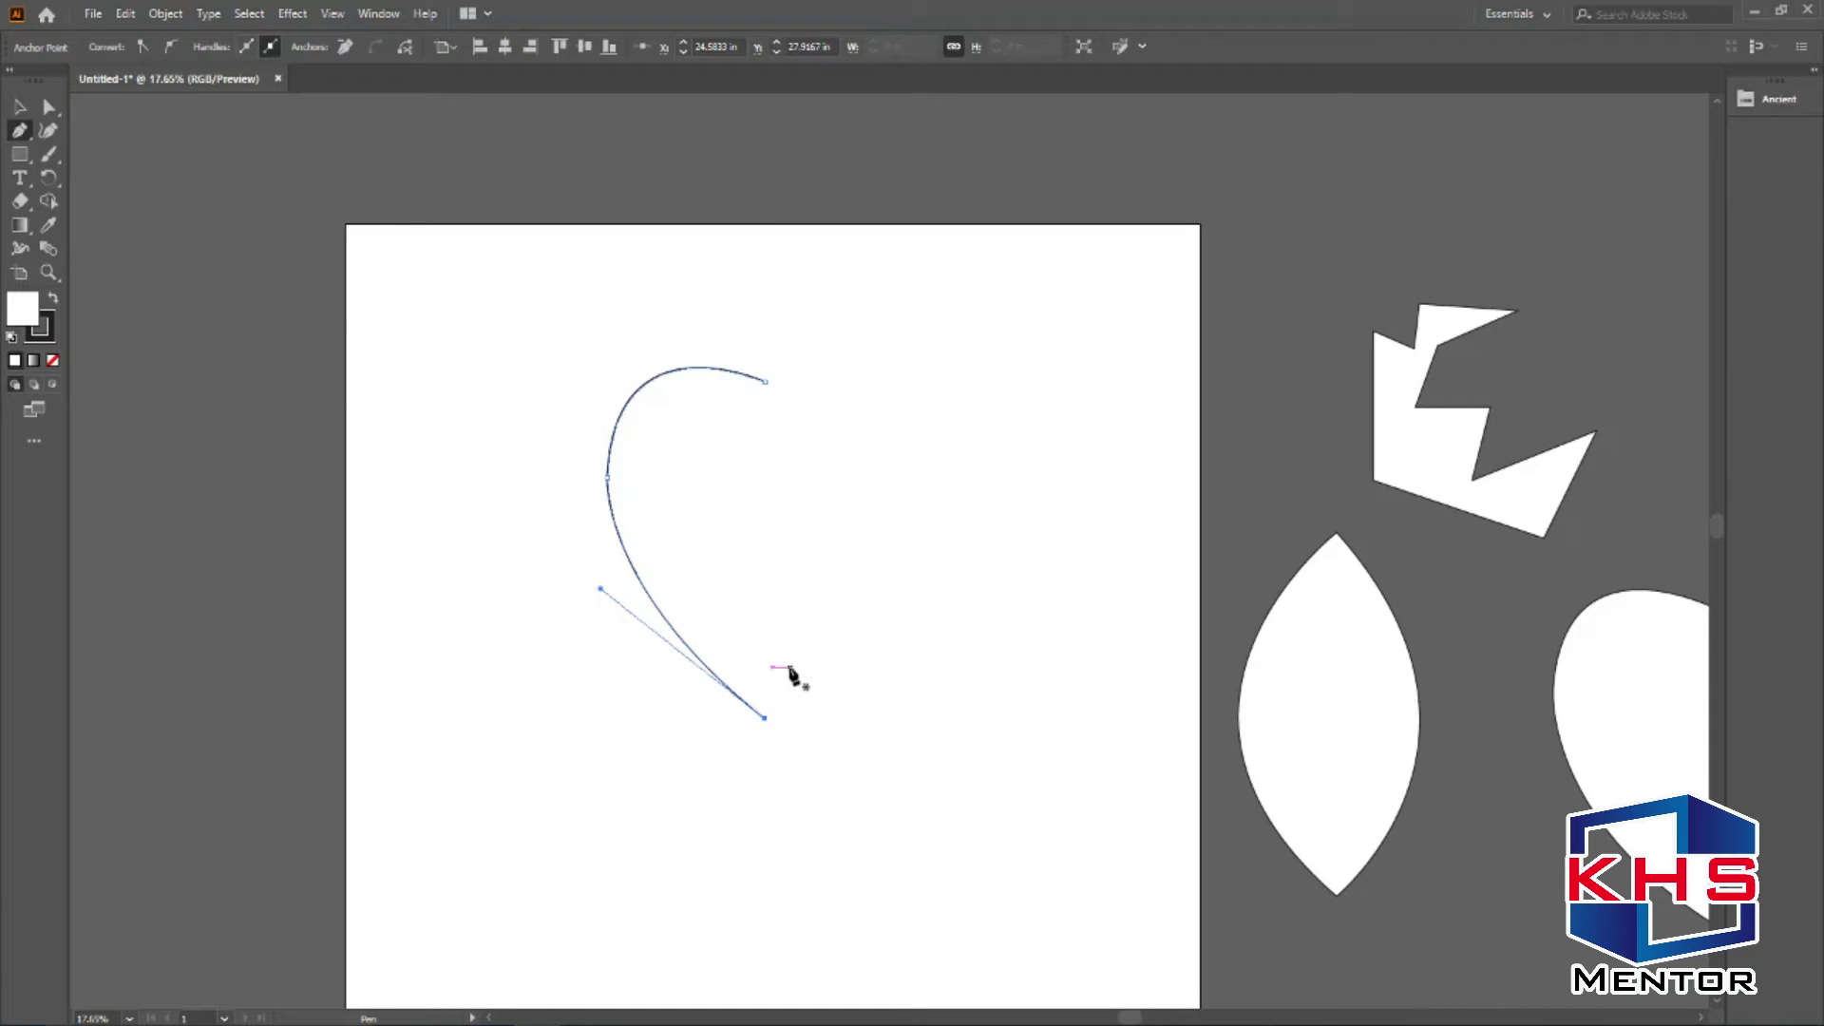
Create a copy of the heart's open left half reflected across the vertical axis, previewing the reflection first.
click(20, 106)
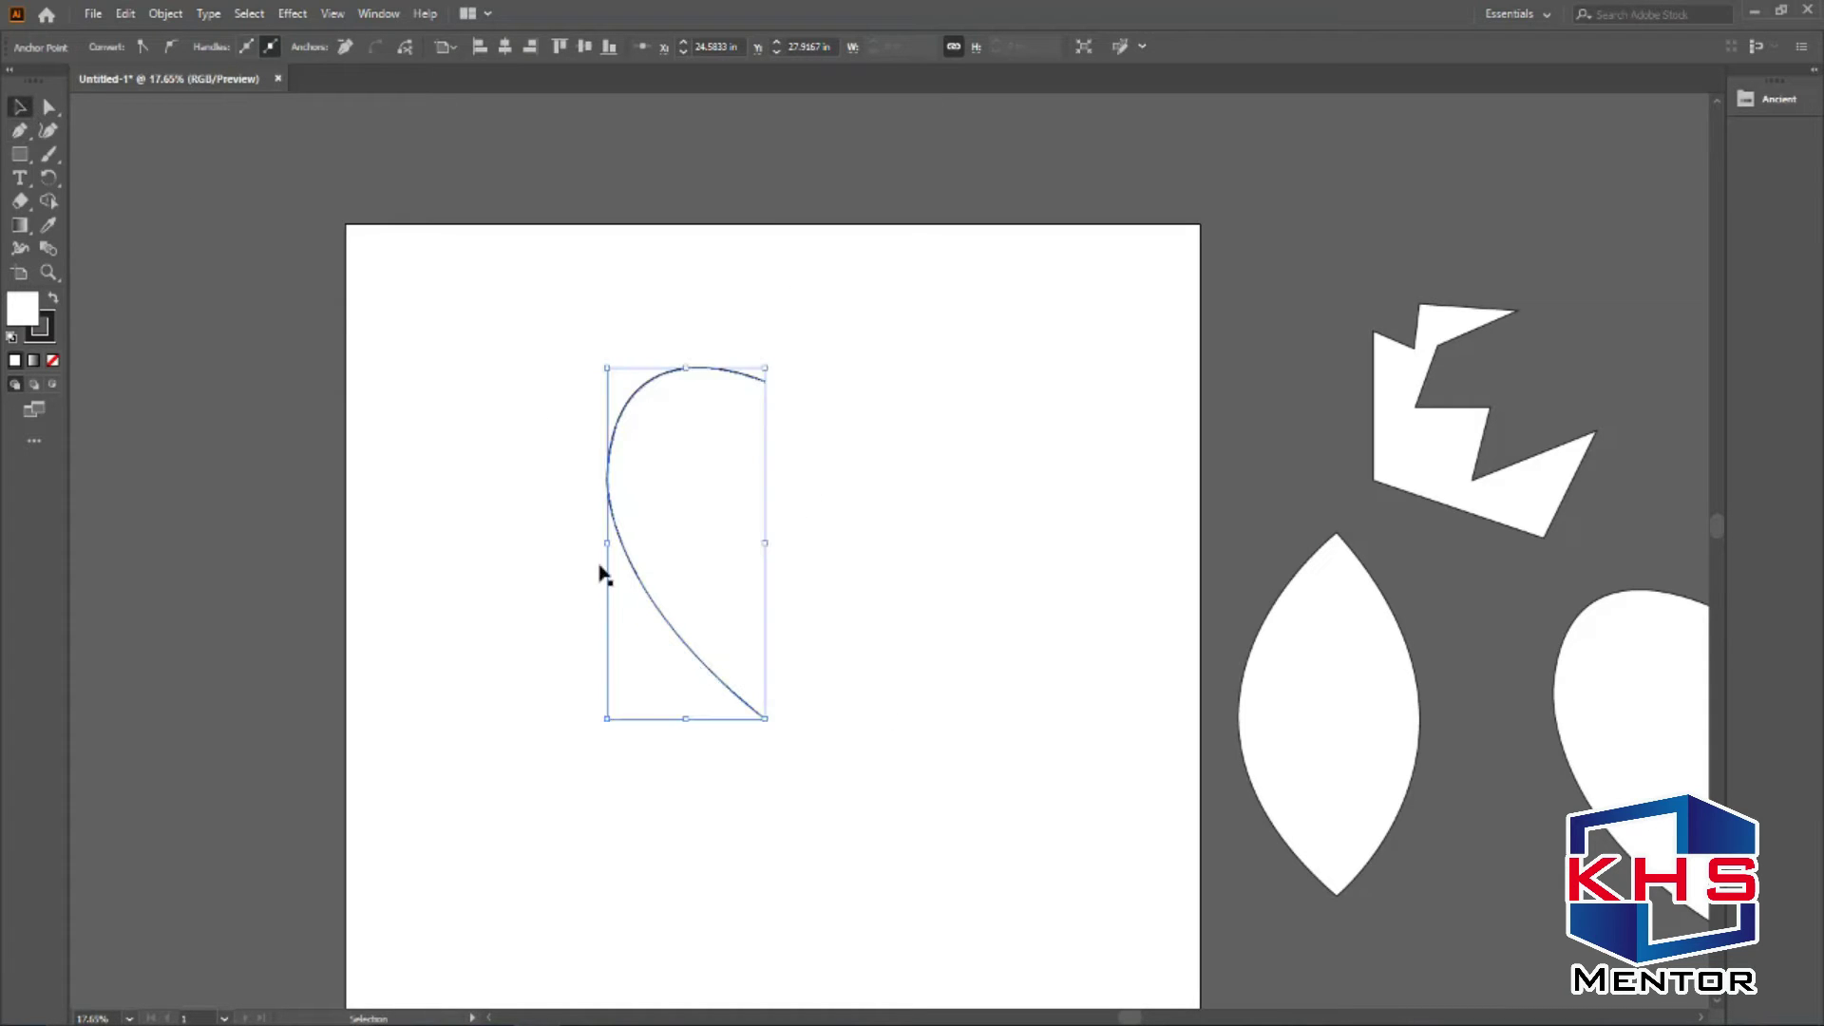
right_click(669, 519)
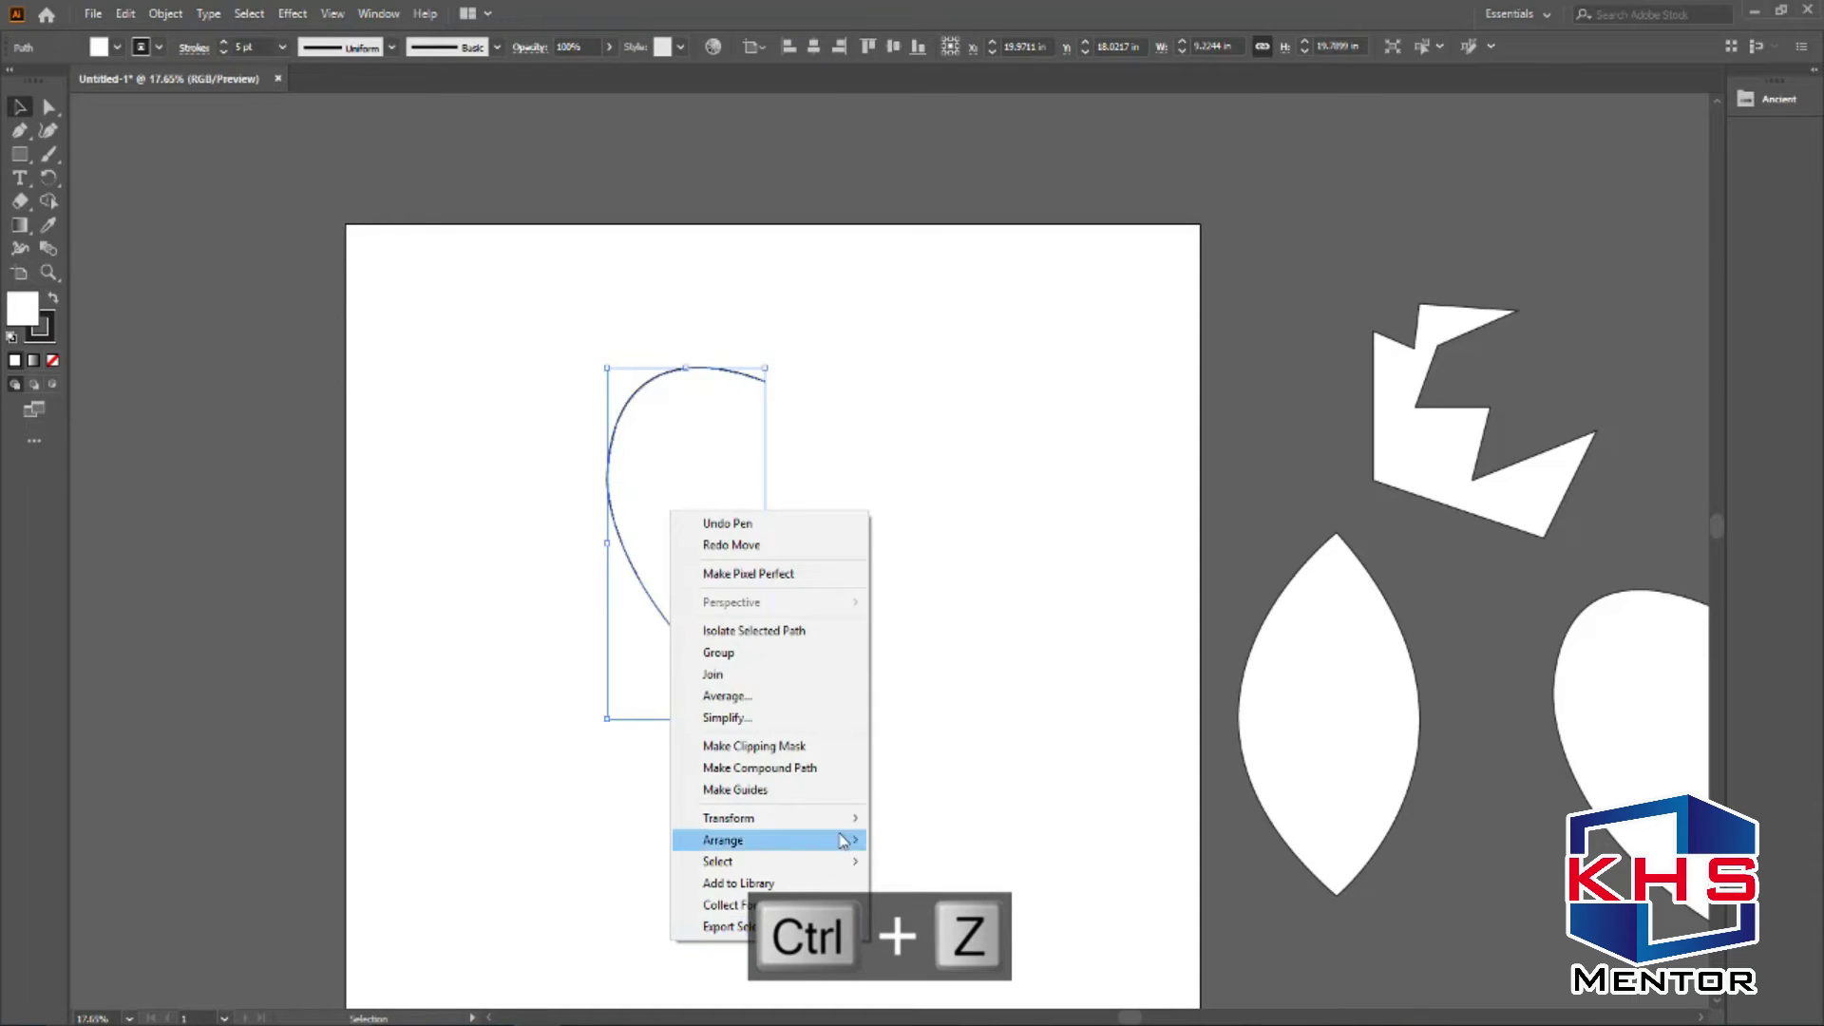
mouse_move(836, 818)
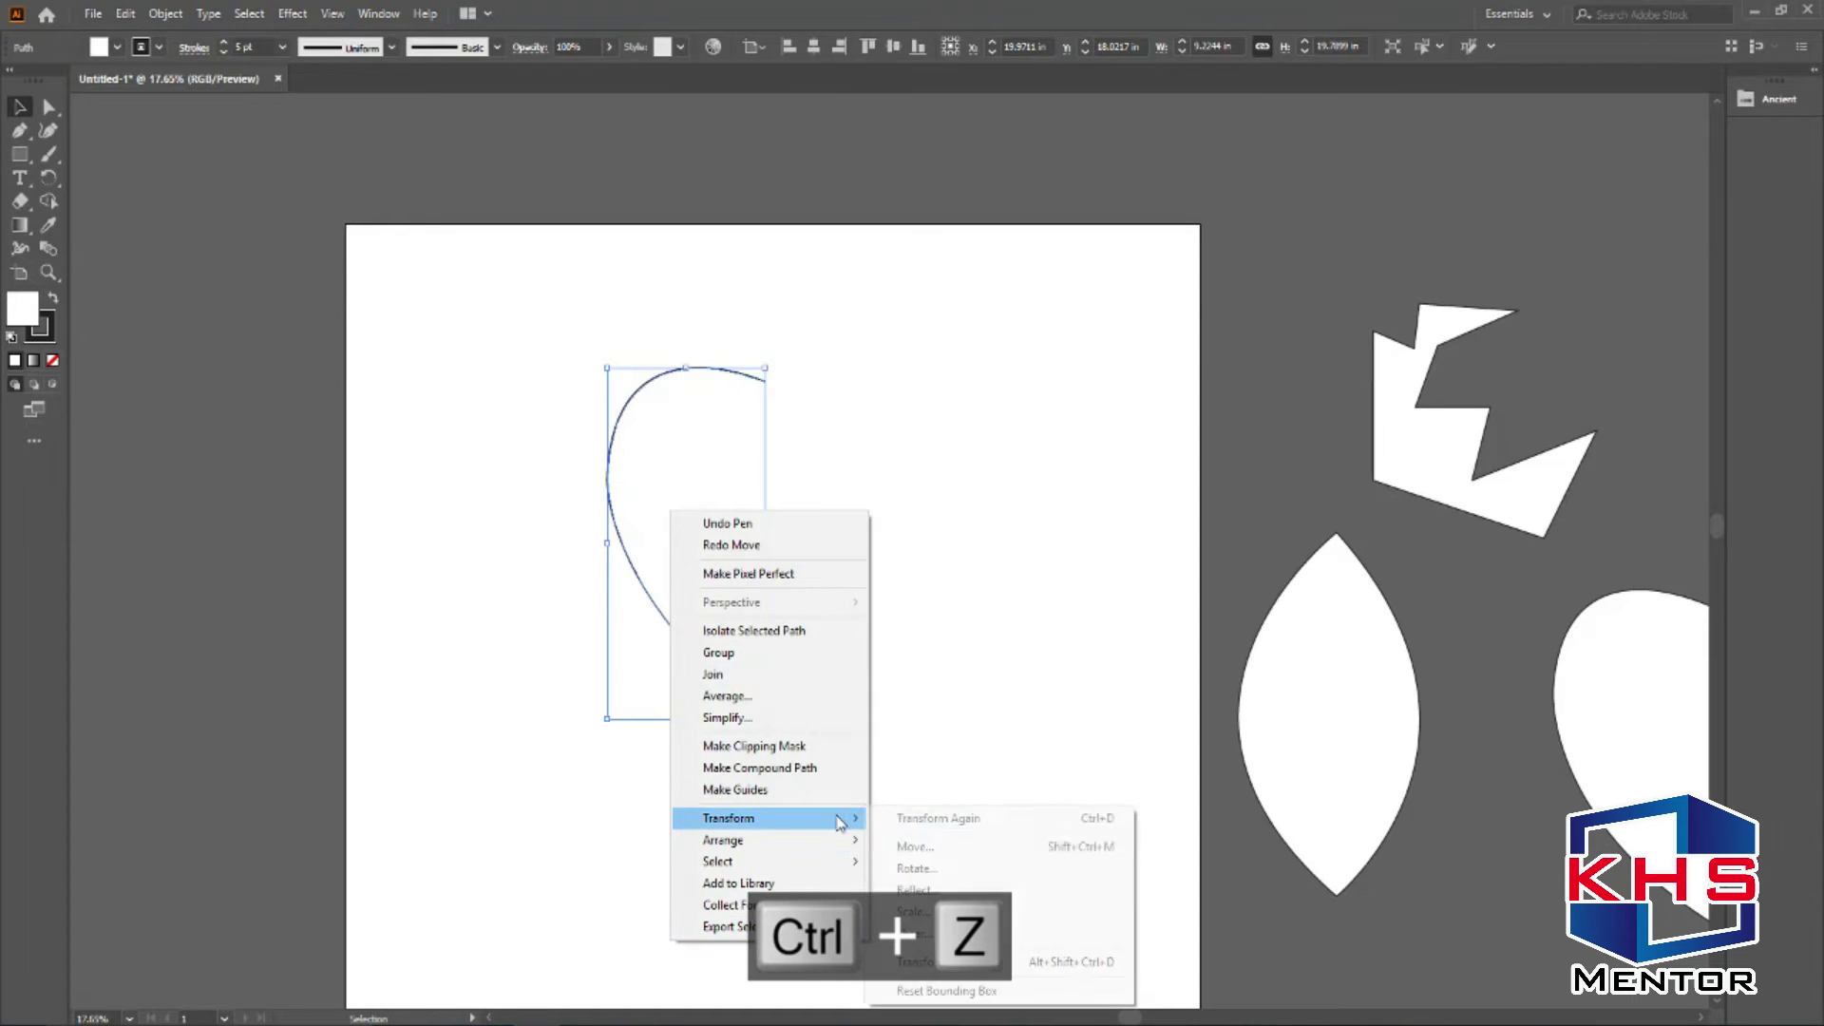
click(1039, 900)
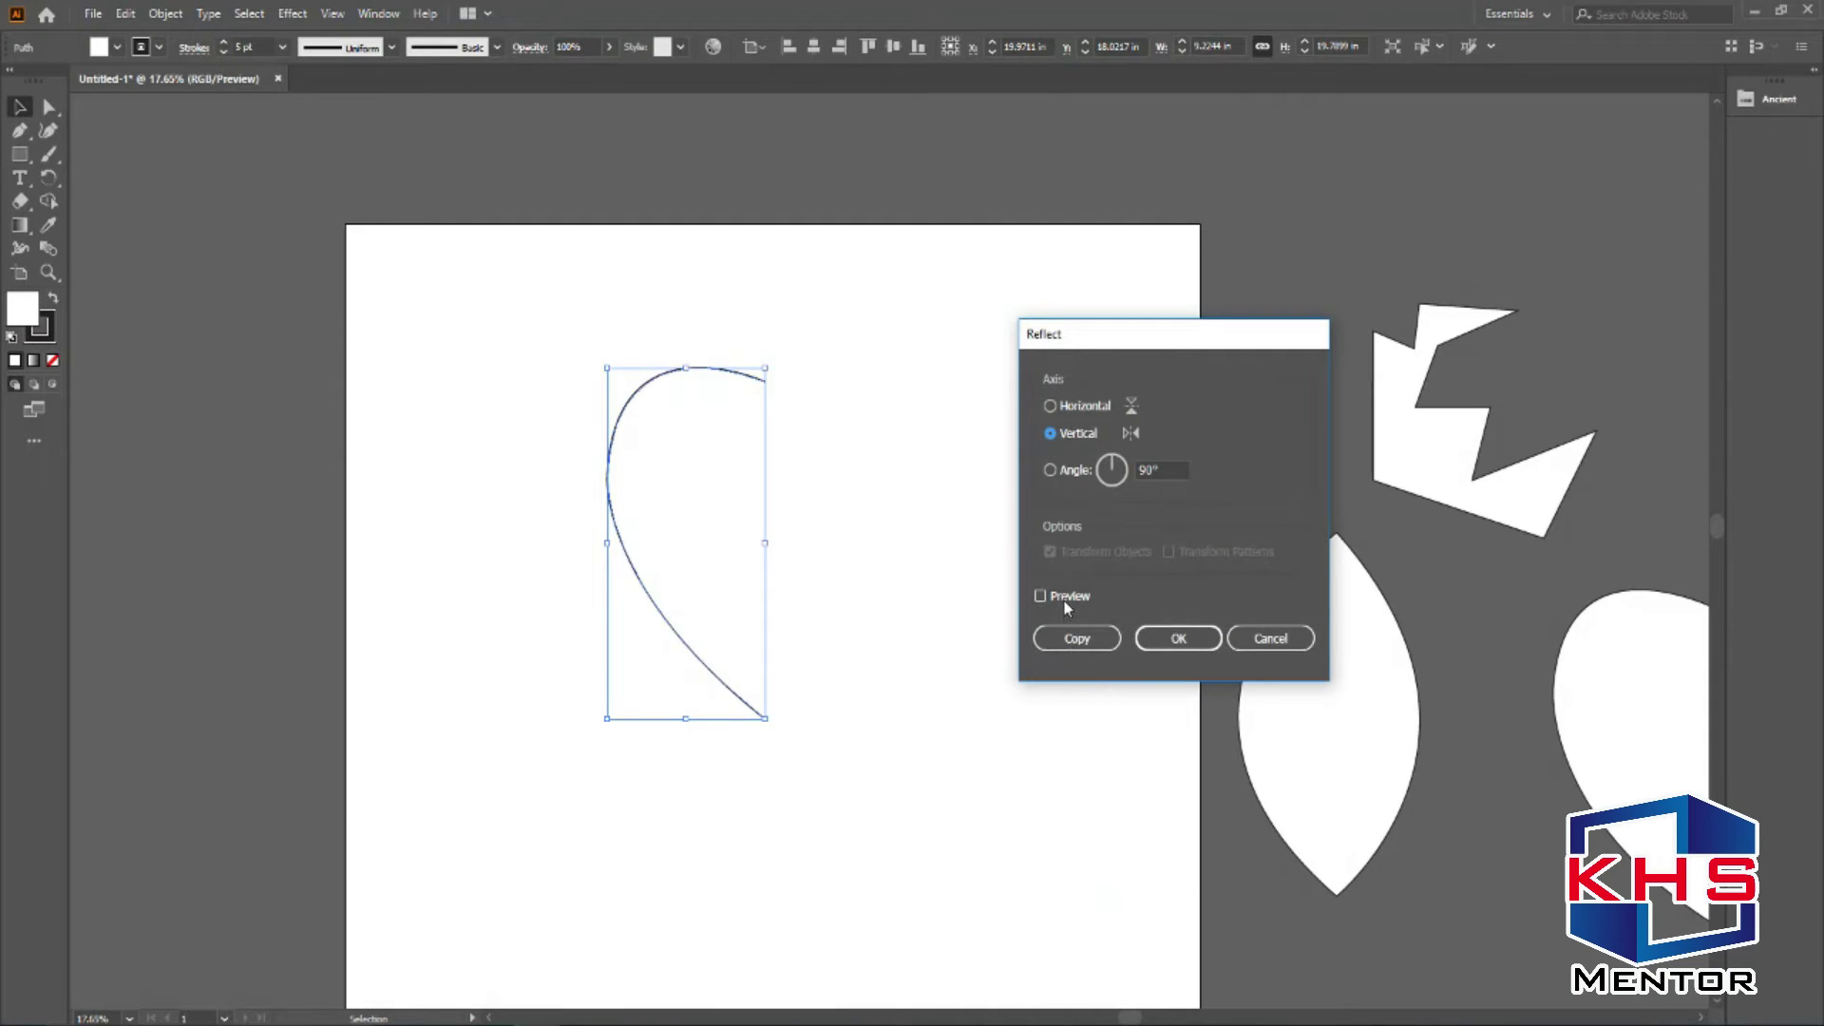
click(1063, 597)
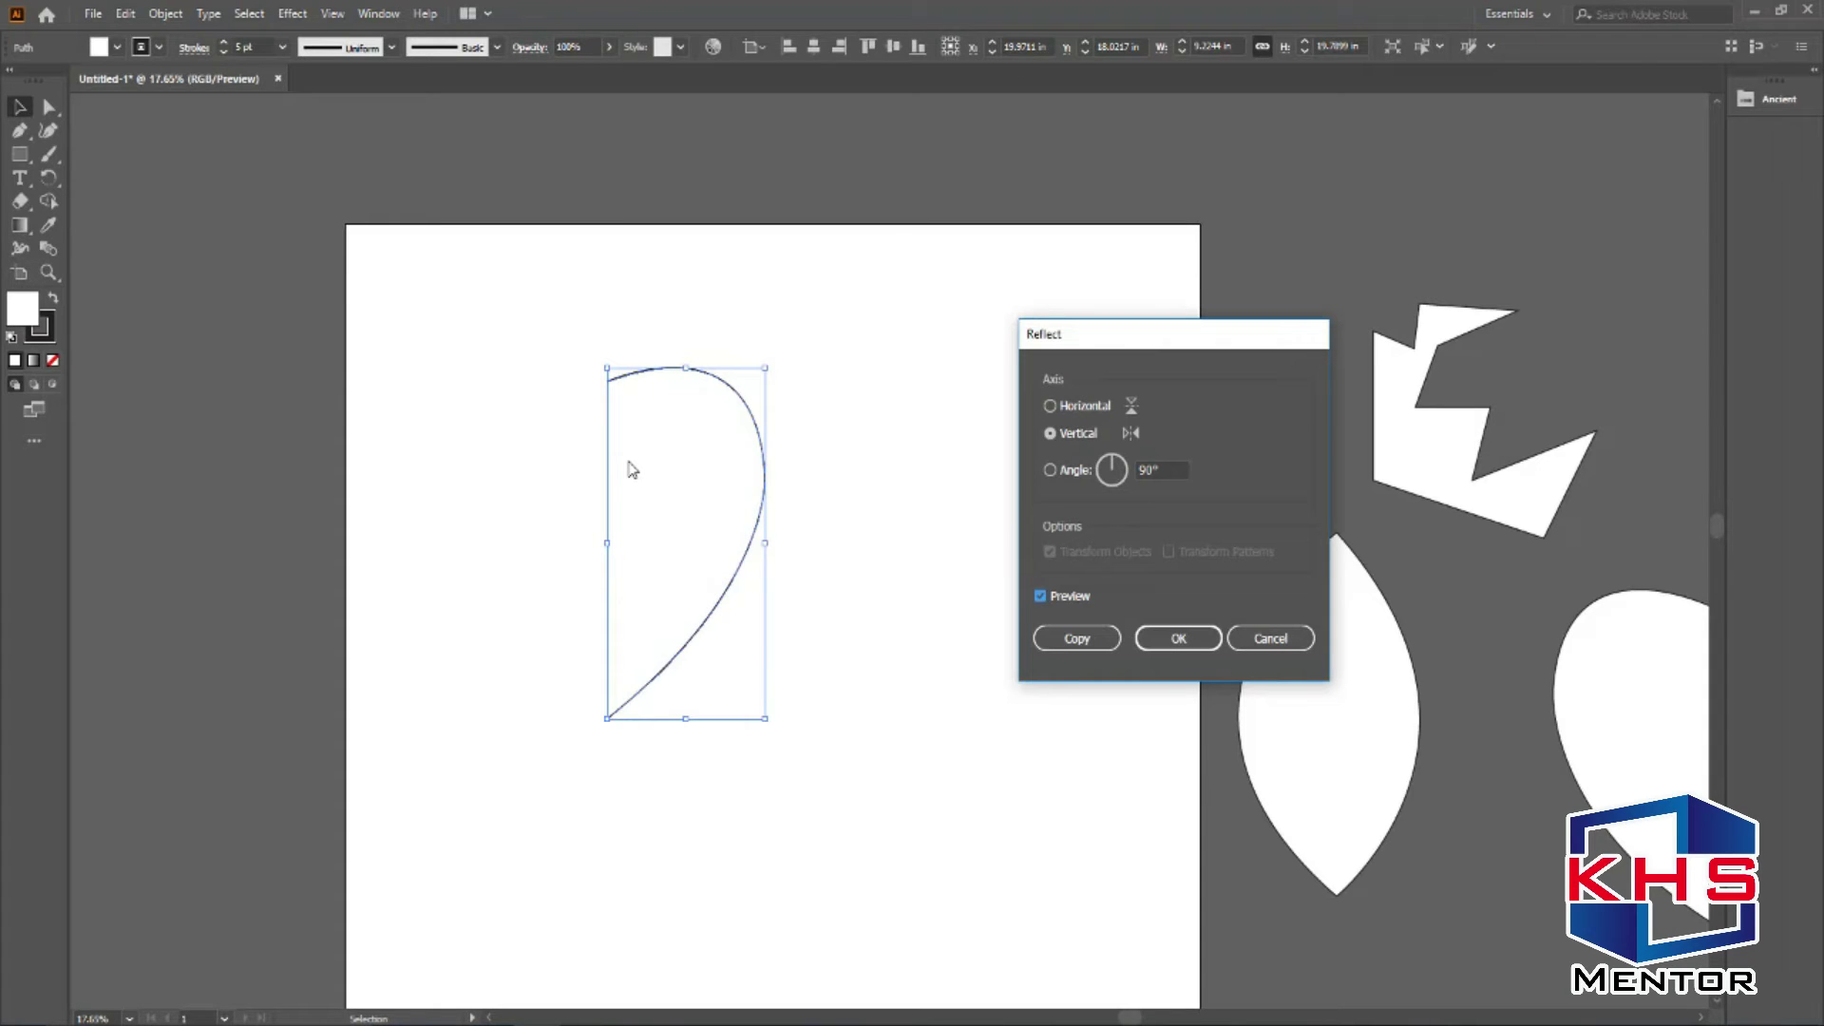
click(1100, 641)
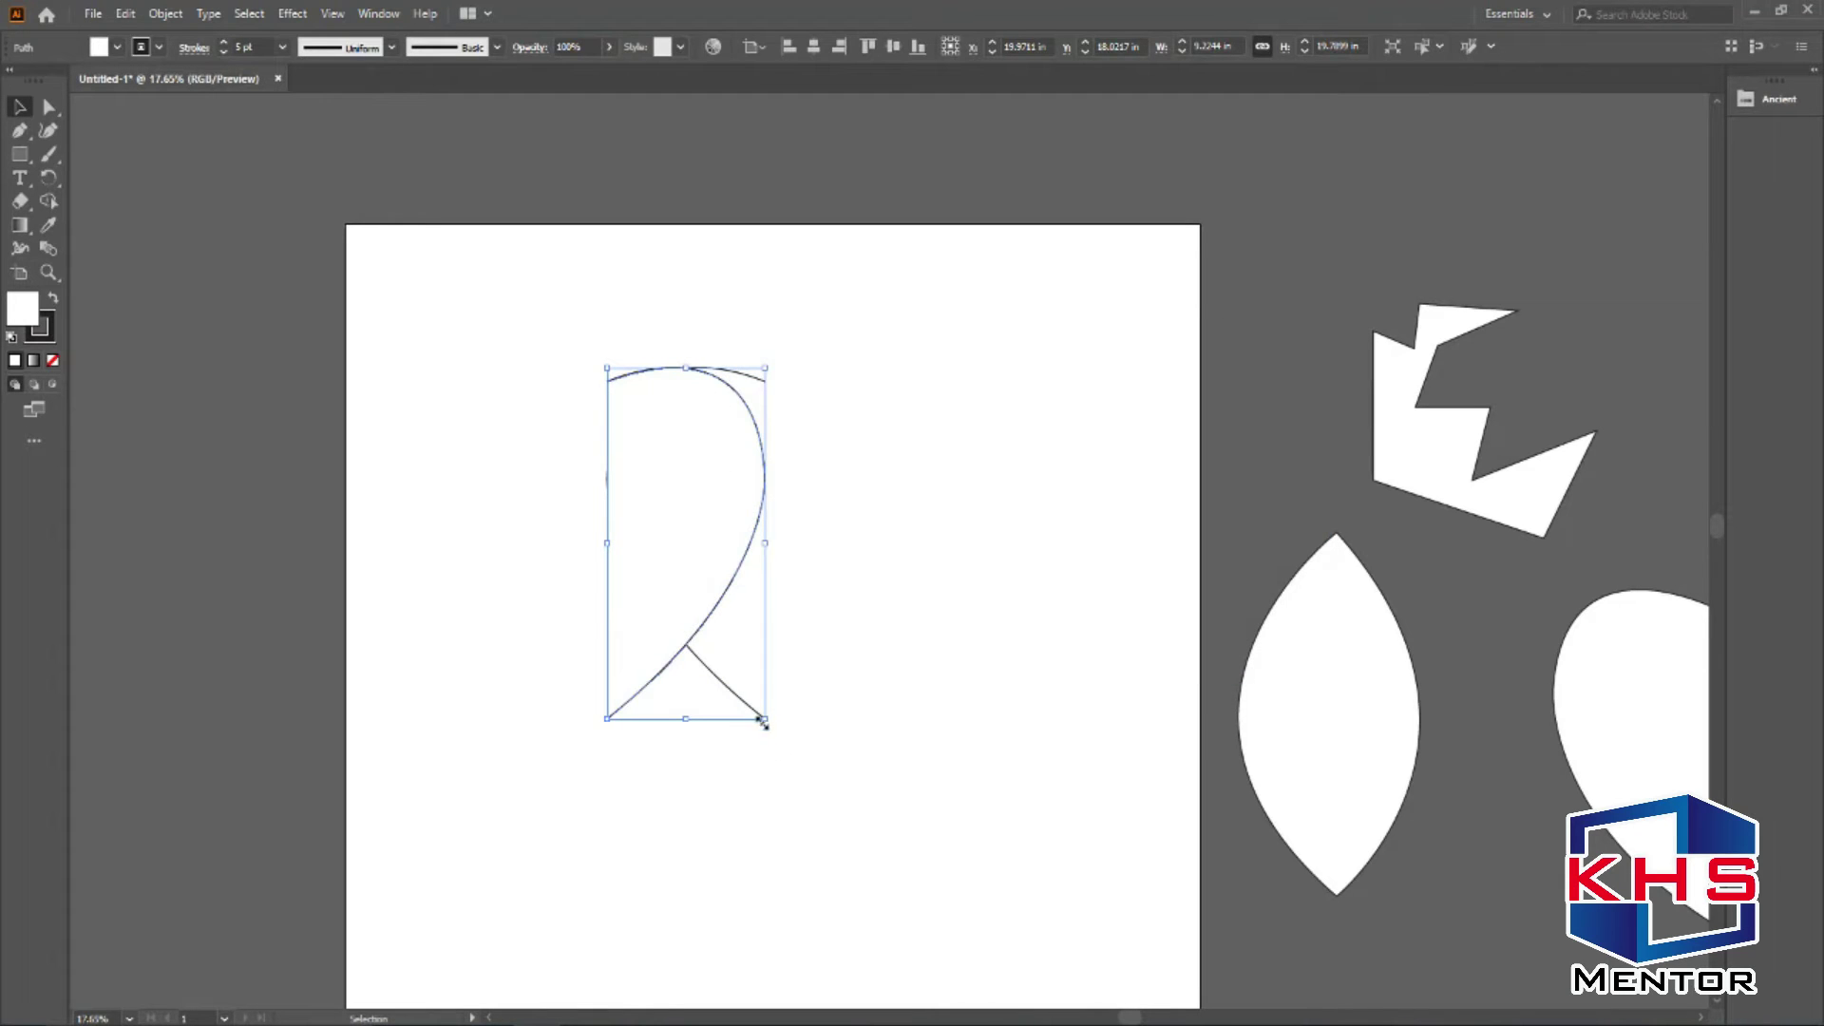
Move the reflected half about 9.22 in horizontally so its ends meet the ends of the original half.
click(787, 442)
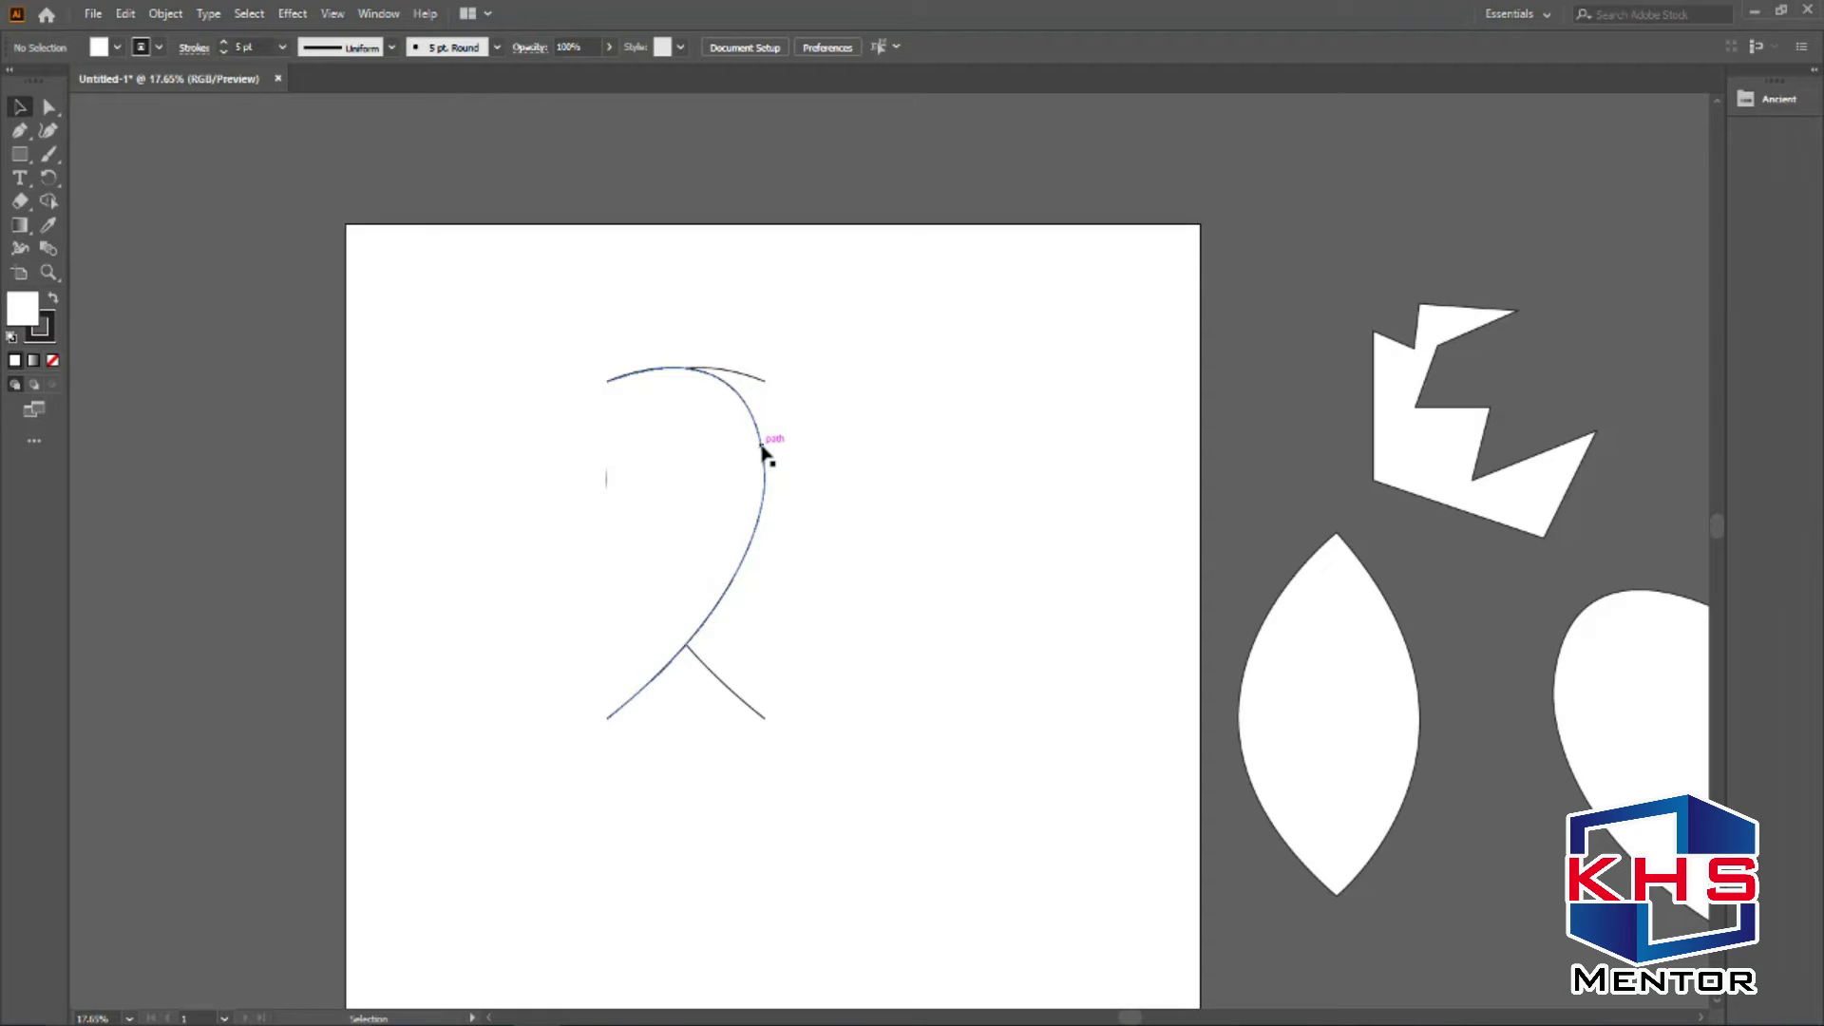
drag(765, 450, 920, 464)
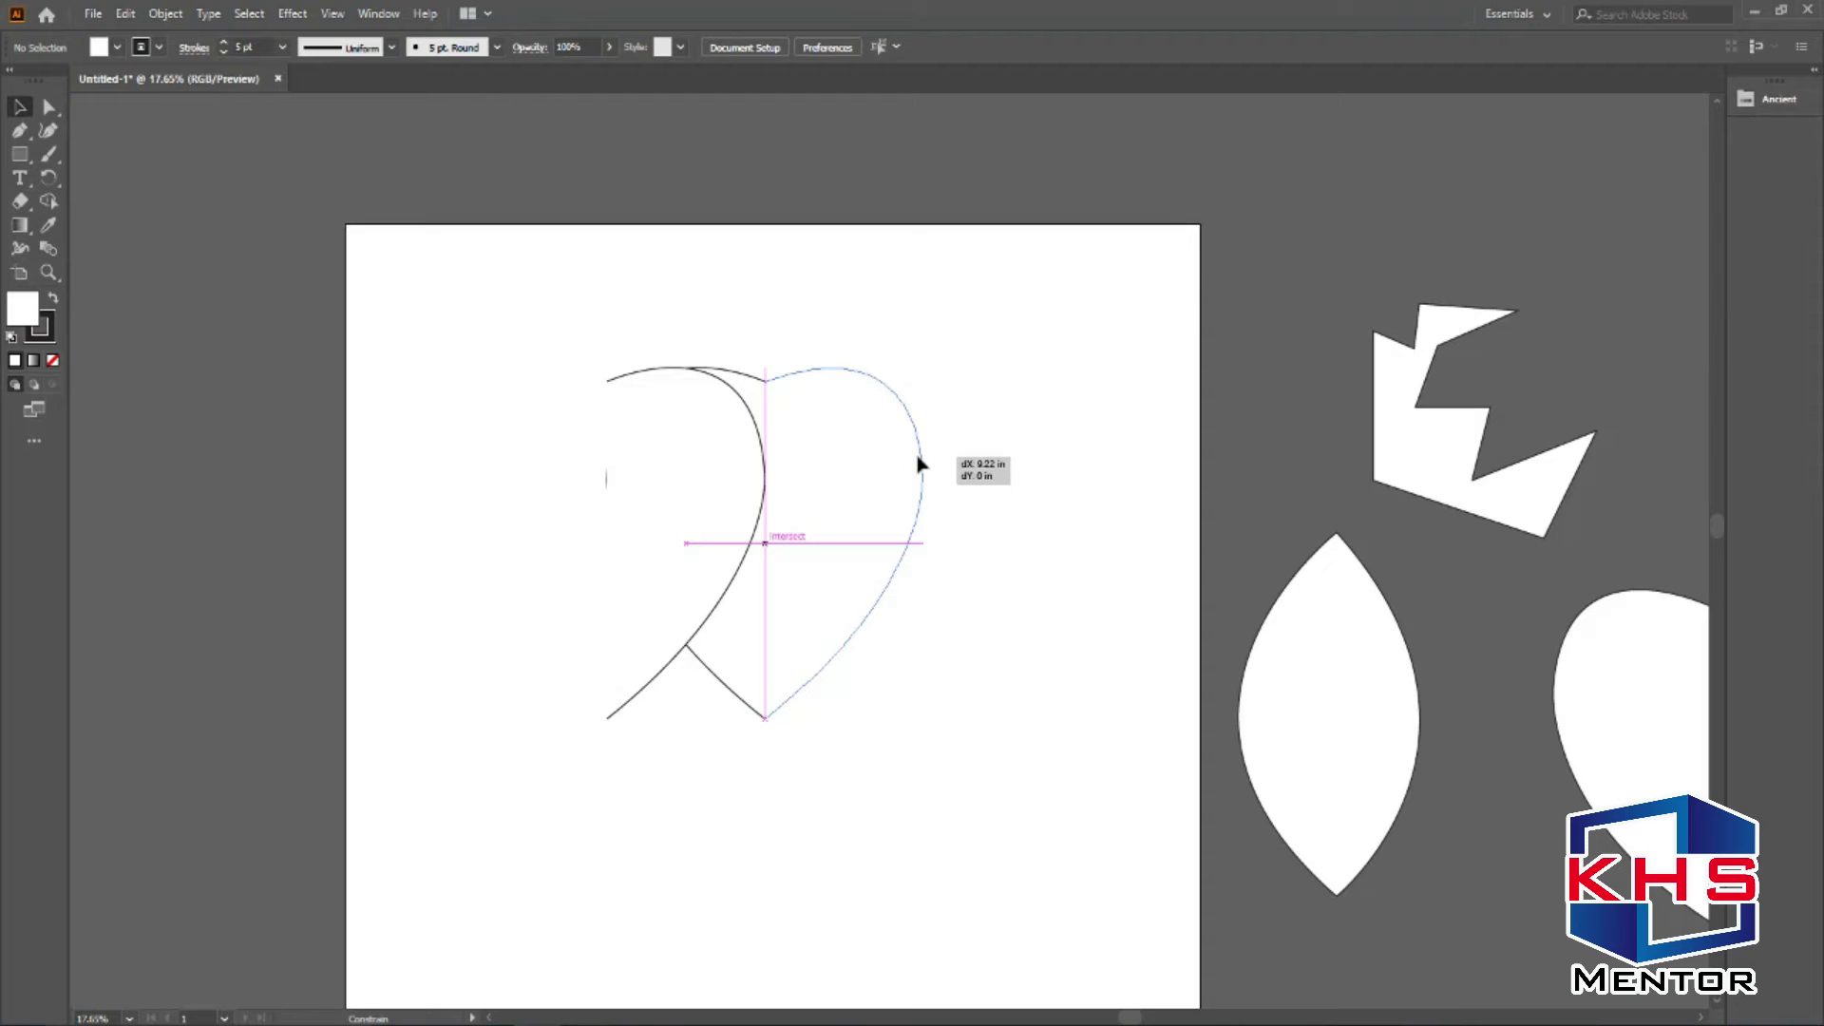
drag(920, 464, 917, 467)
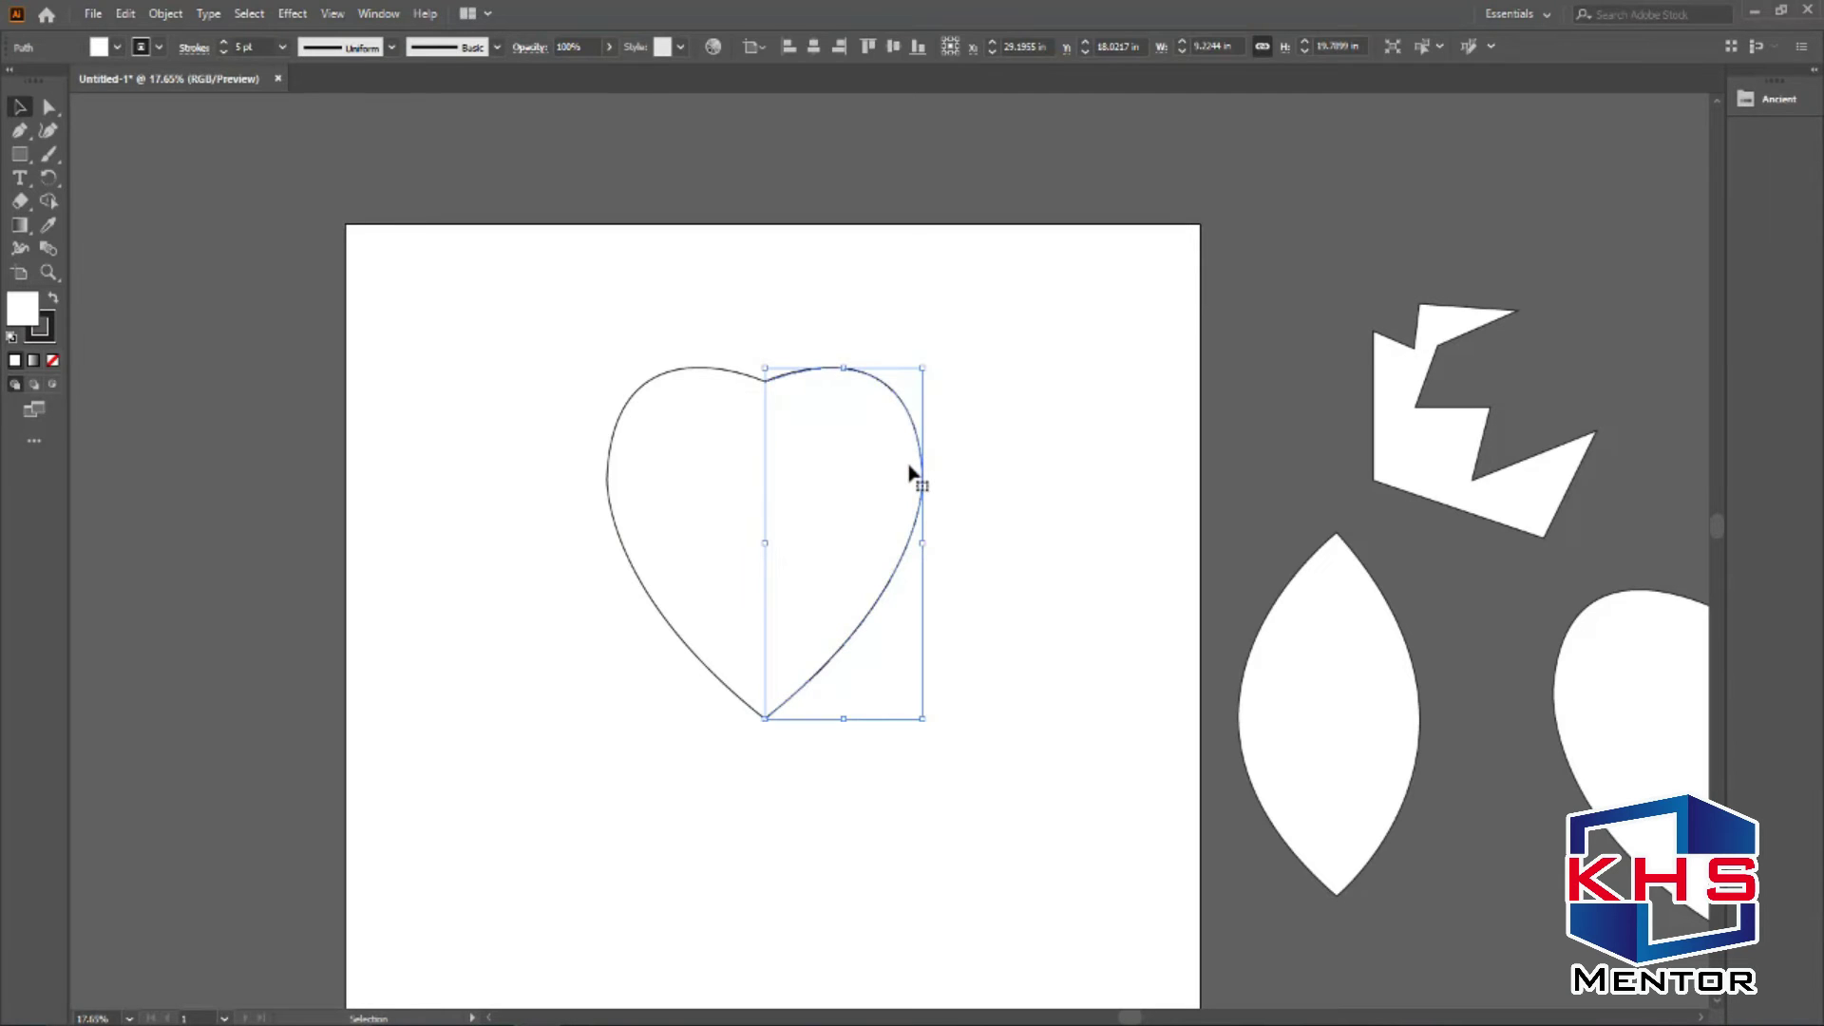
Select both halves of the heart together.
key(ctrl+space)
drag(671, 304, 1083, 696)
scroll(1026, 635, down, 7)
key(ctrl+space)
drag(671, 490, 1284, 944)
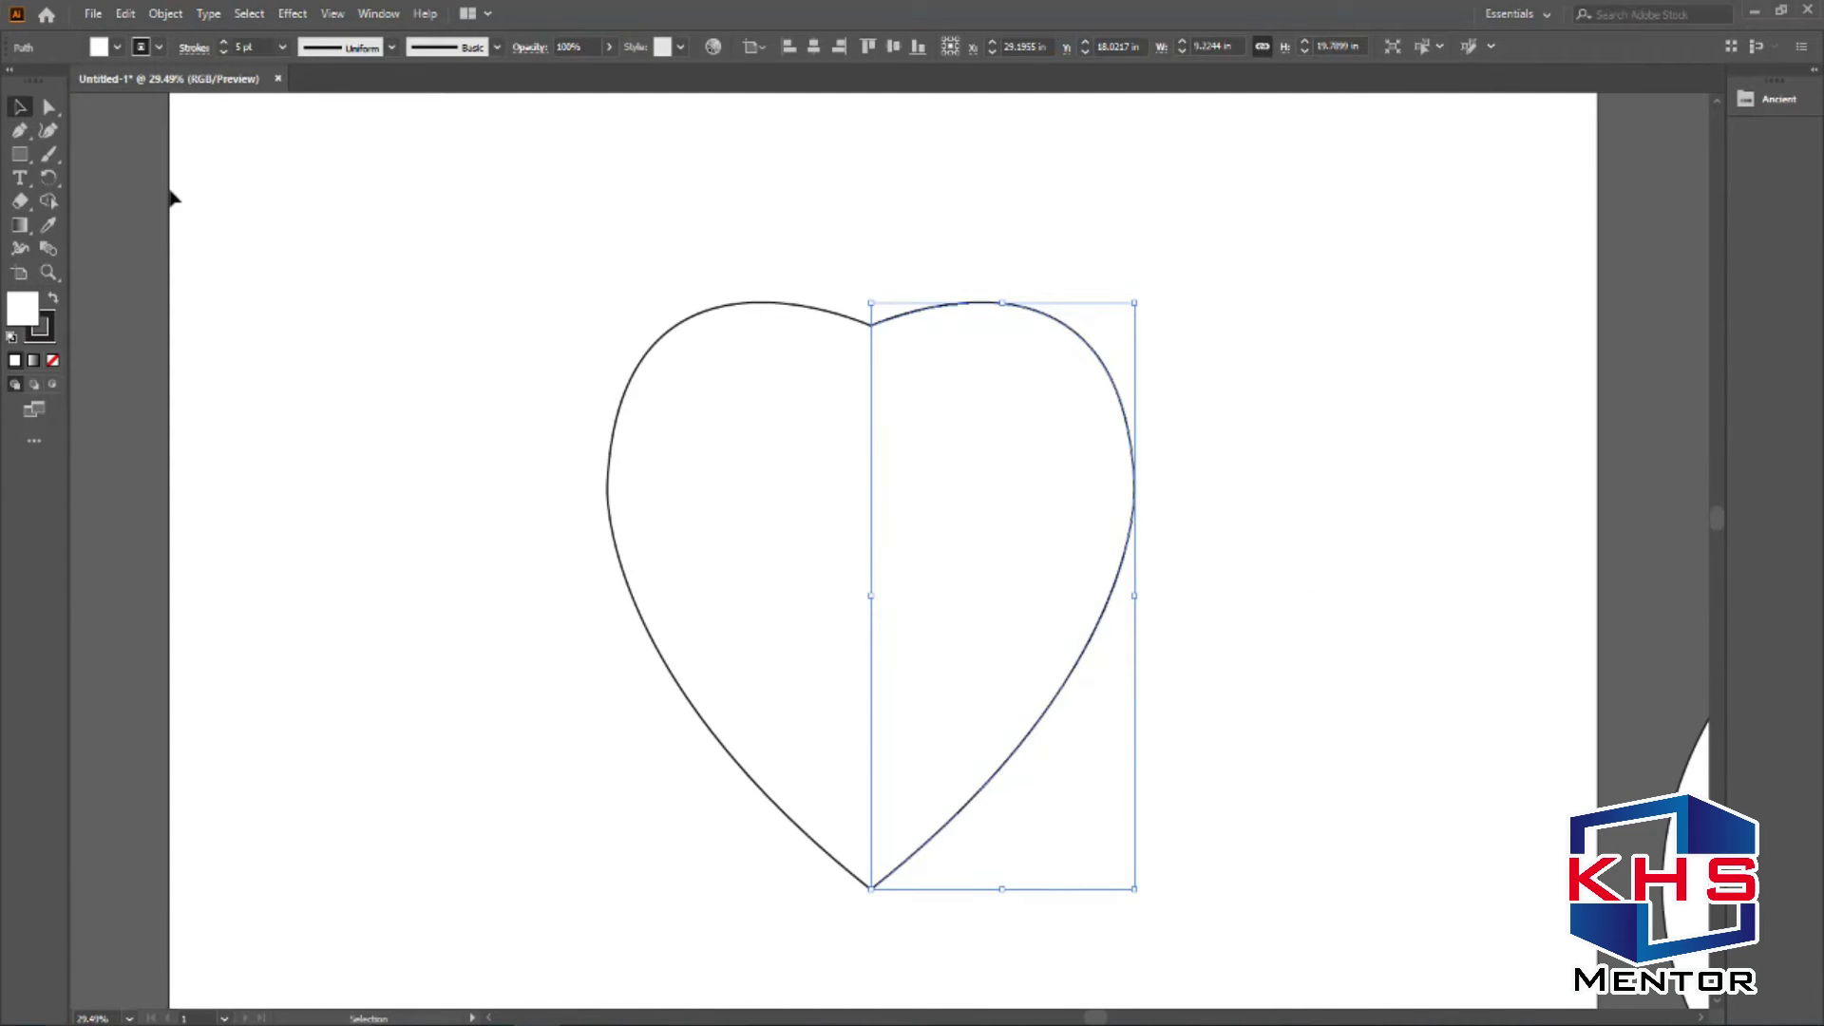
drag(463, 205, 1344, 817)
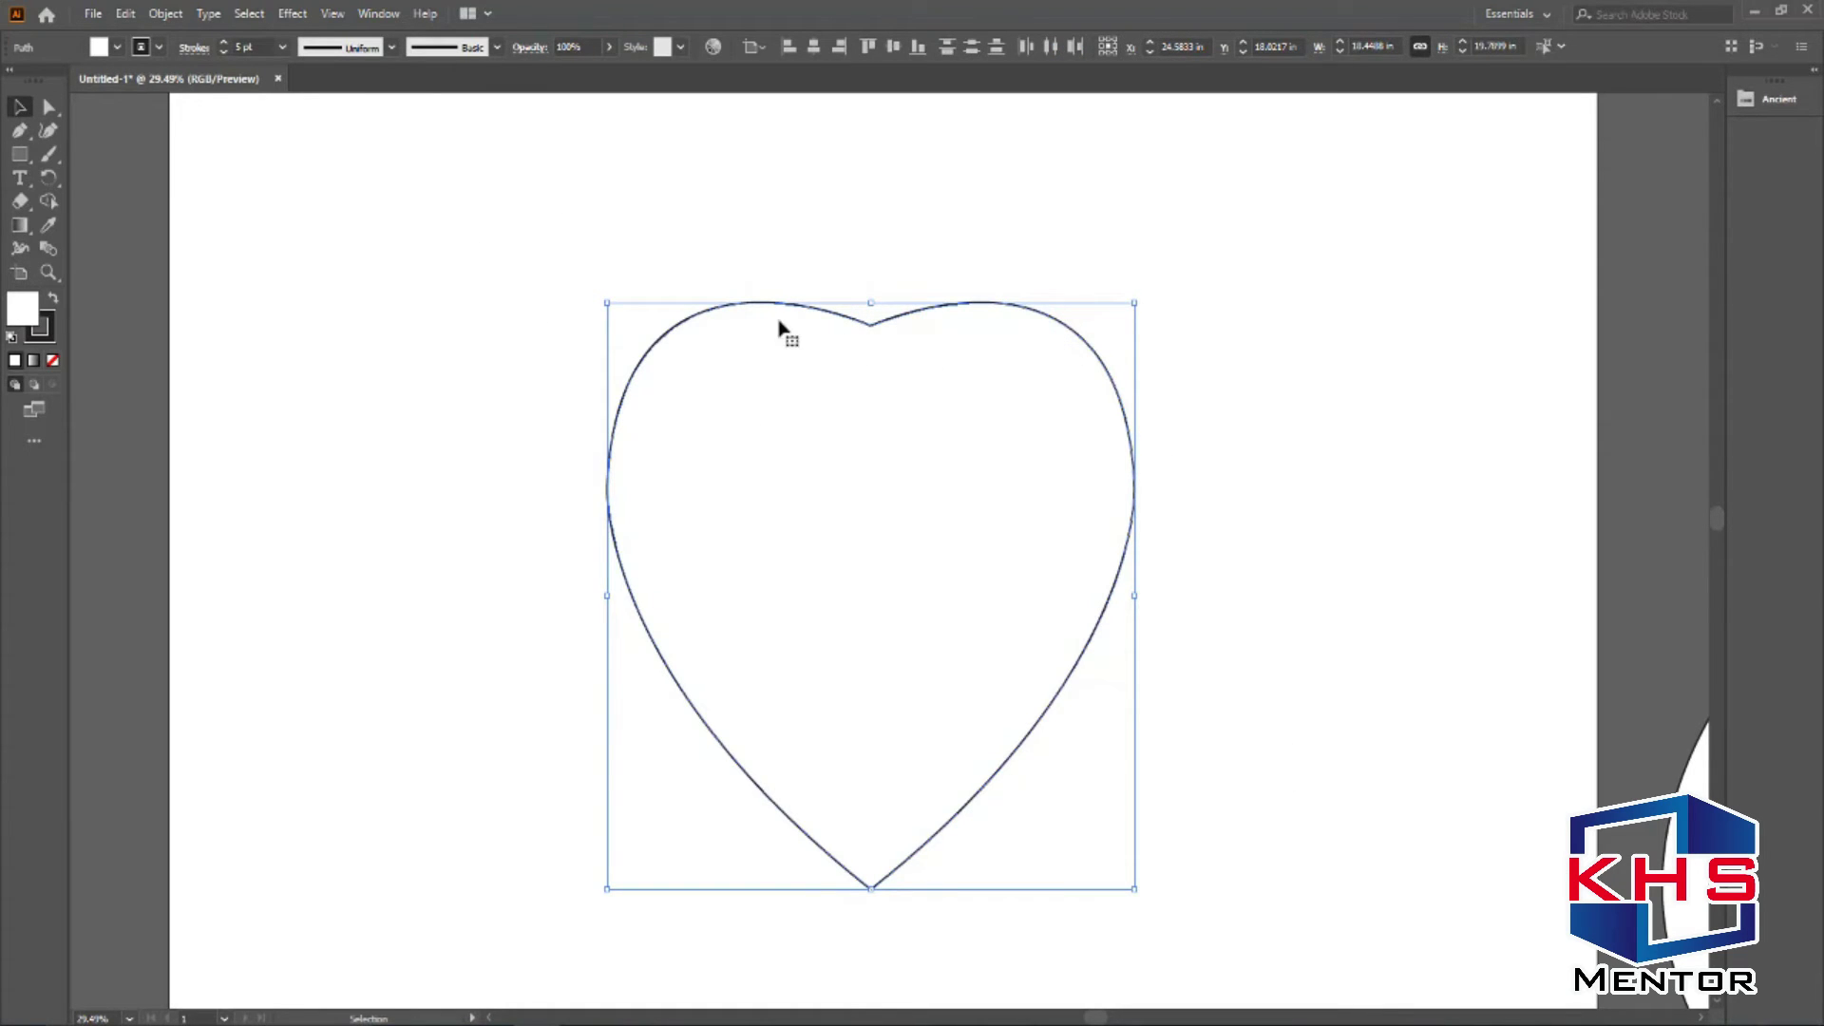
Select the two halves' end anchors at the heart's top notch and examine the gap and the available path commands.
click(51, 109)
key(ctrl+space)
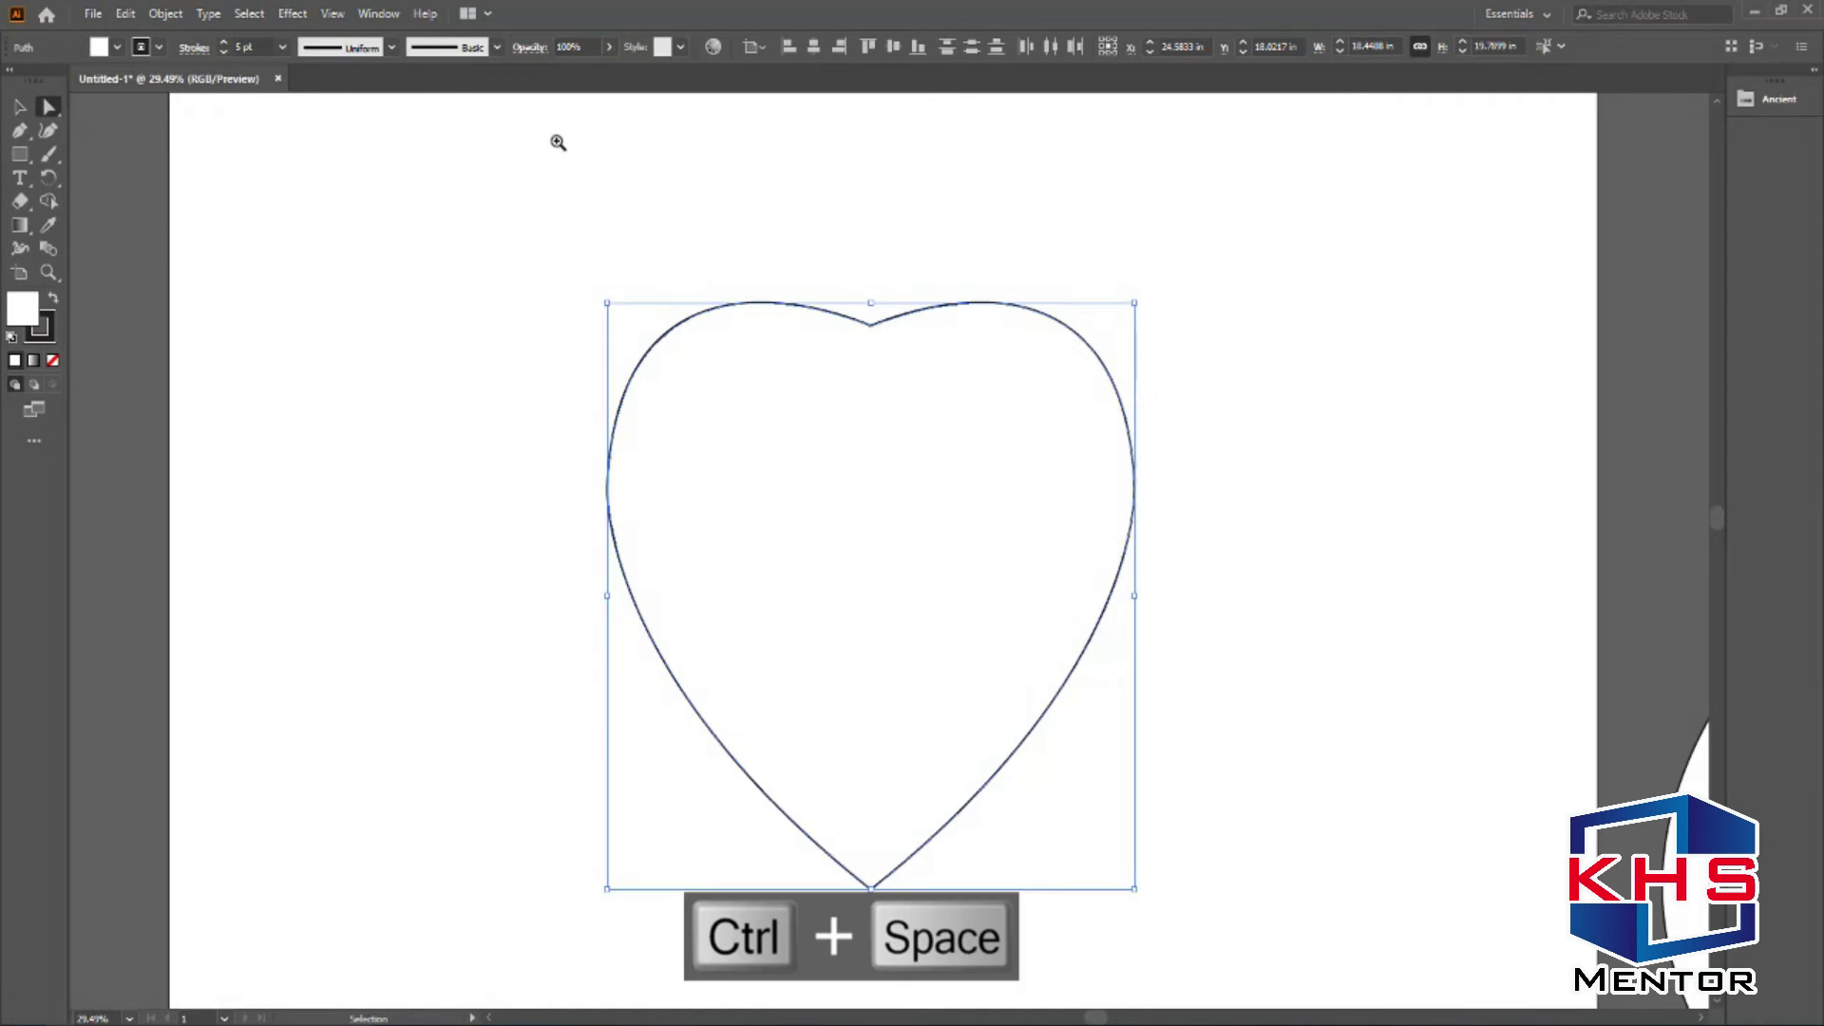
drag(665, 147, 975, 425)
drag(925, 554, 1040, 707)
scroll(977, 640, down, 5)
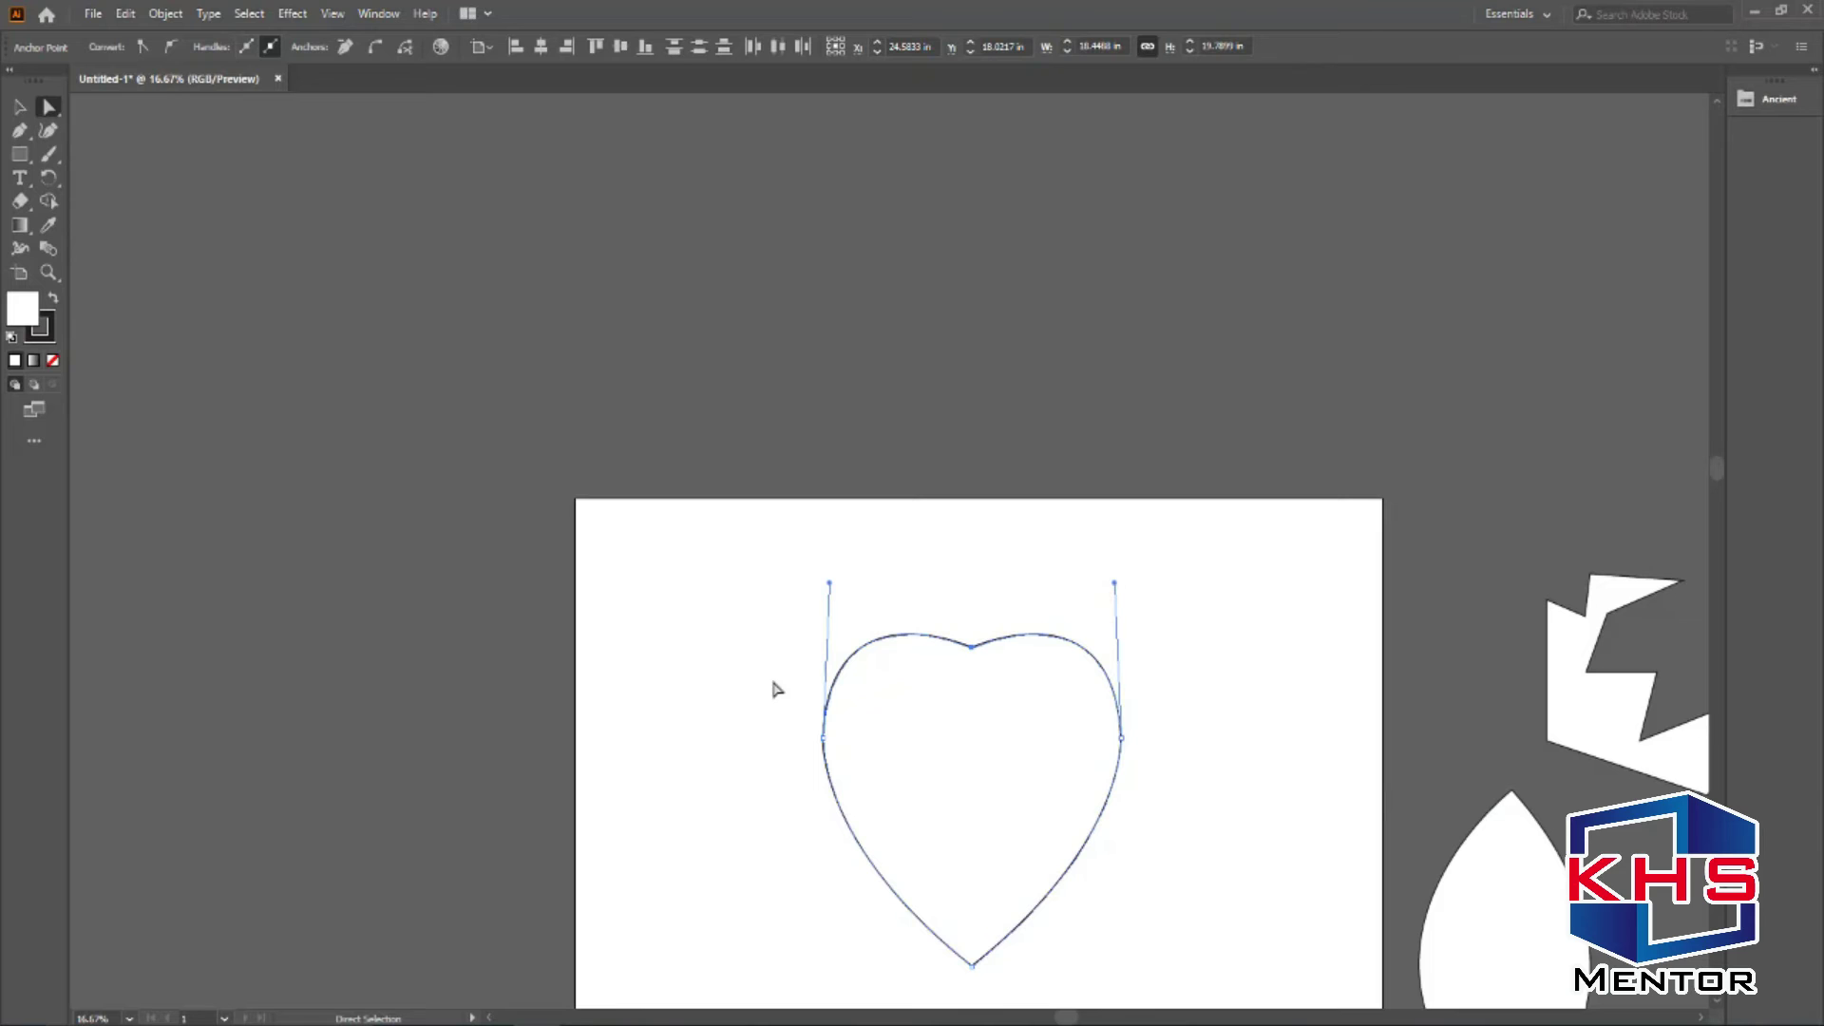
key(ctrl+space)
drag(896, 554, 1095, 763)
drag(645, 299, 861, 572)
drag(774, 482, 1089, 833)
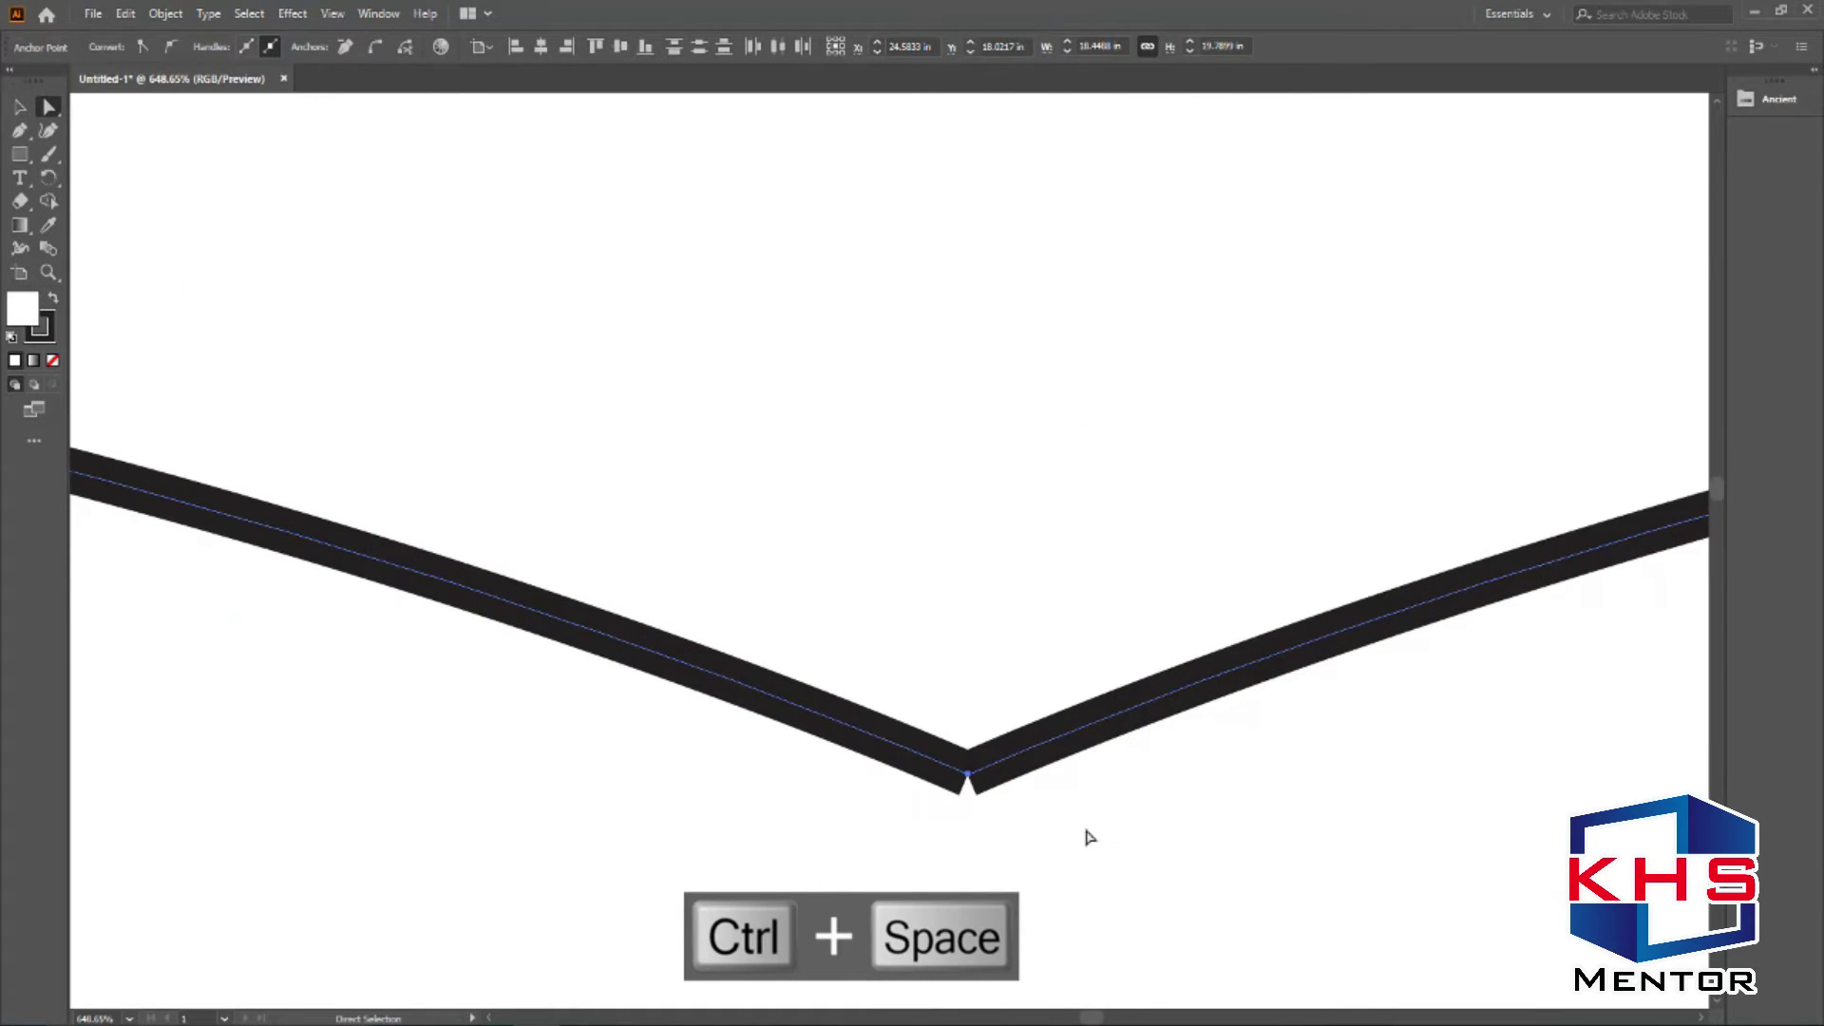
right_click(966, 772)
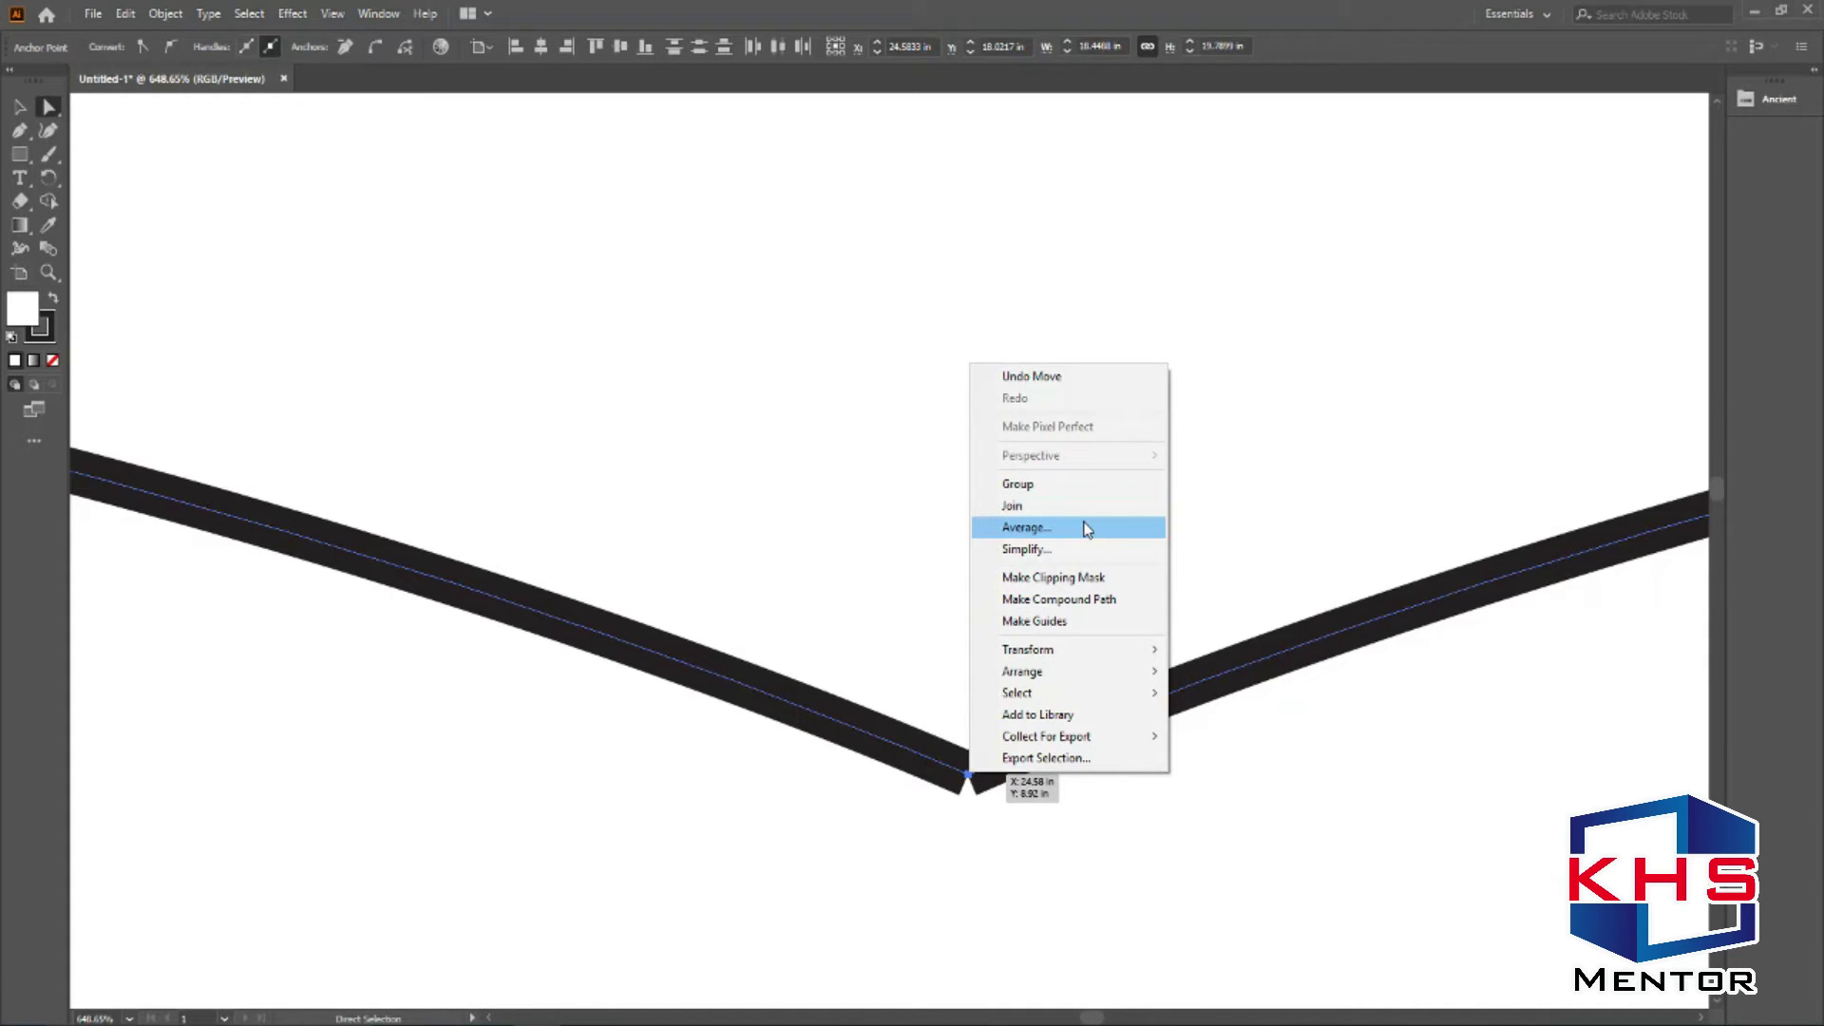
key(Escape)
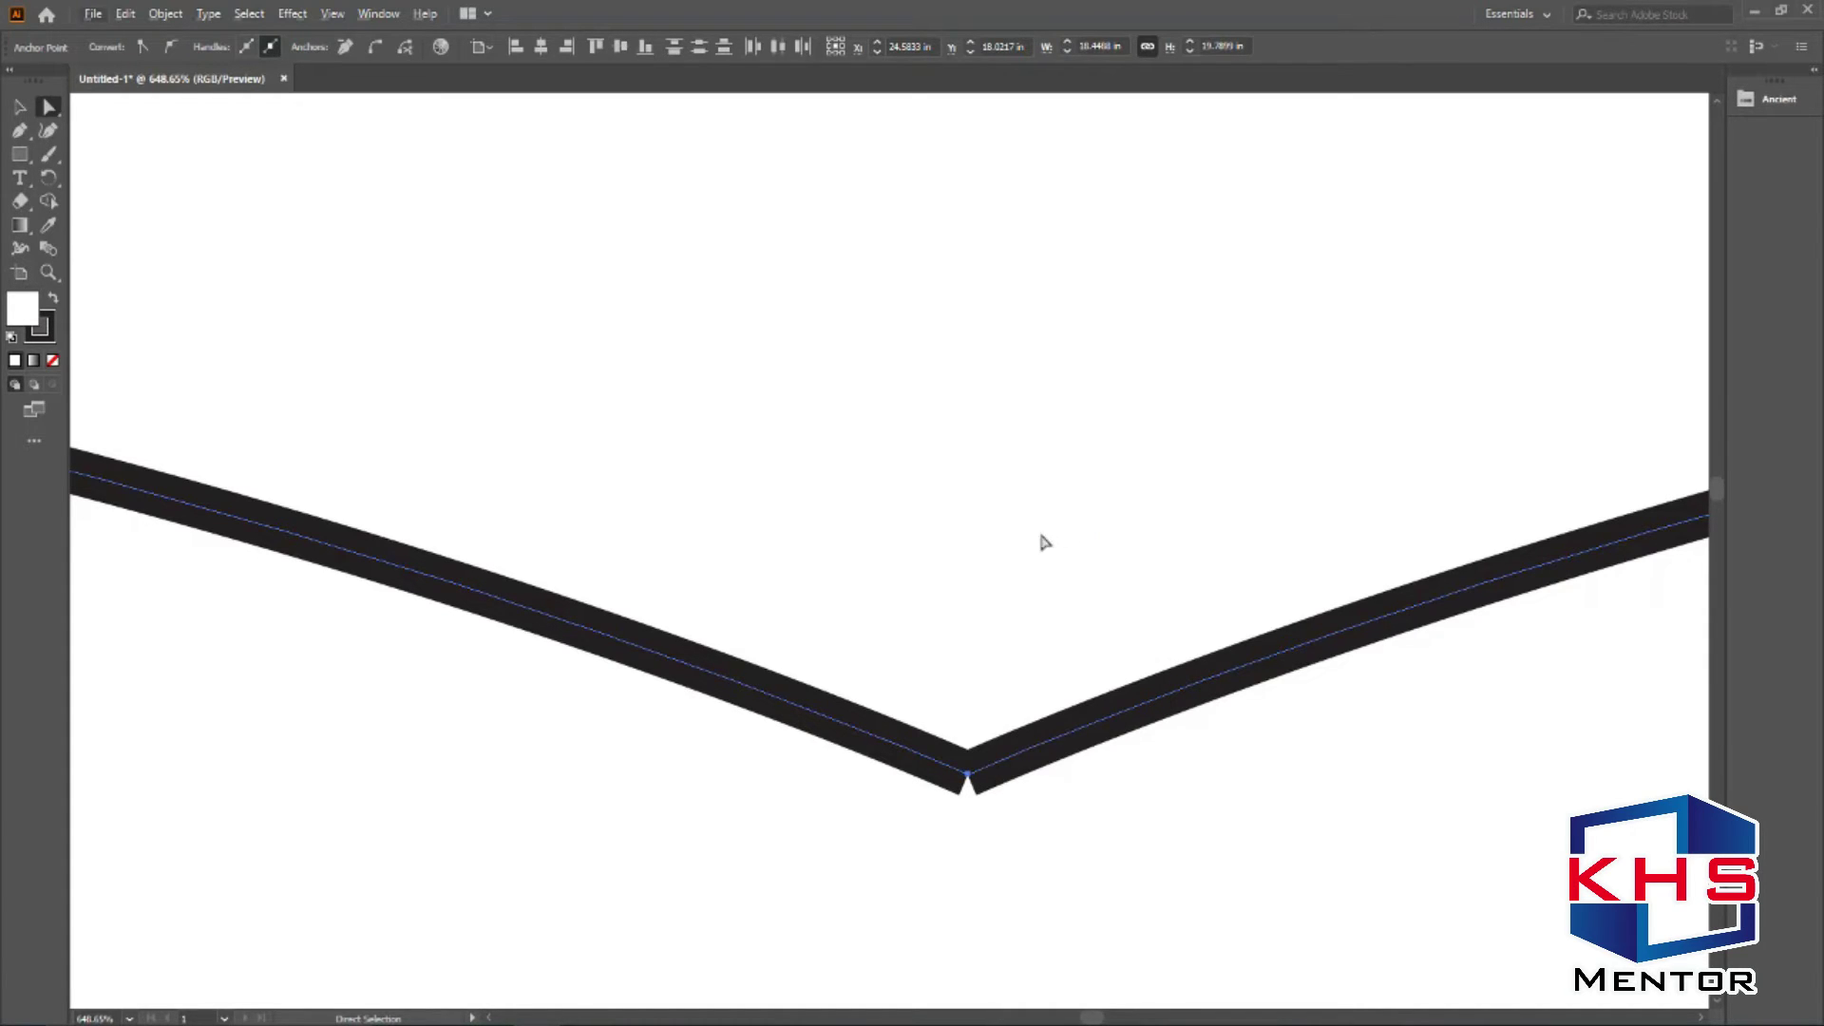
Move both heart halves together off the artboard, onto the empty canvas on its left.
scroll(1003, 537, down, 12)
key(v)
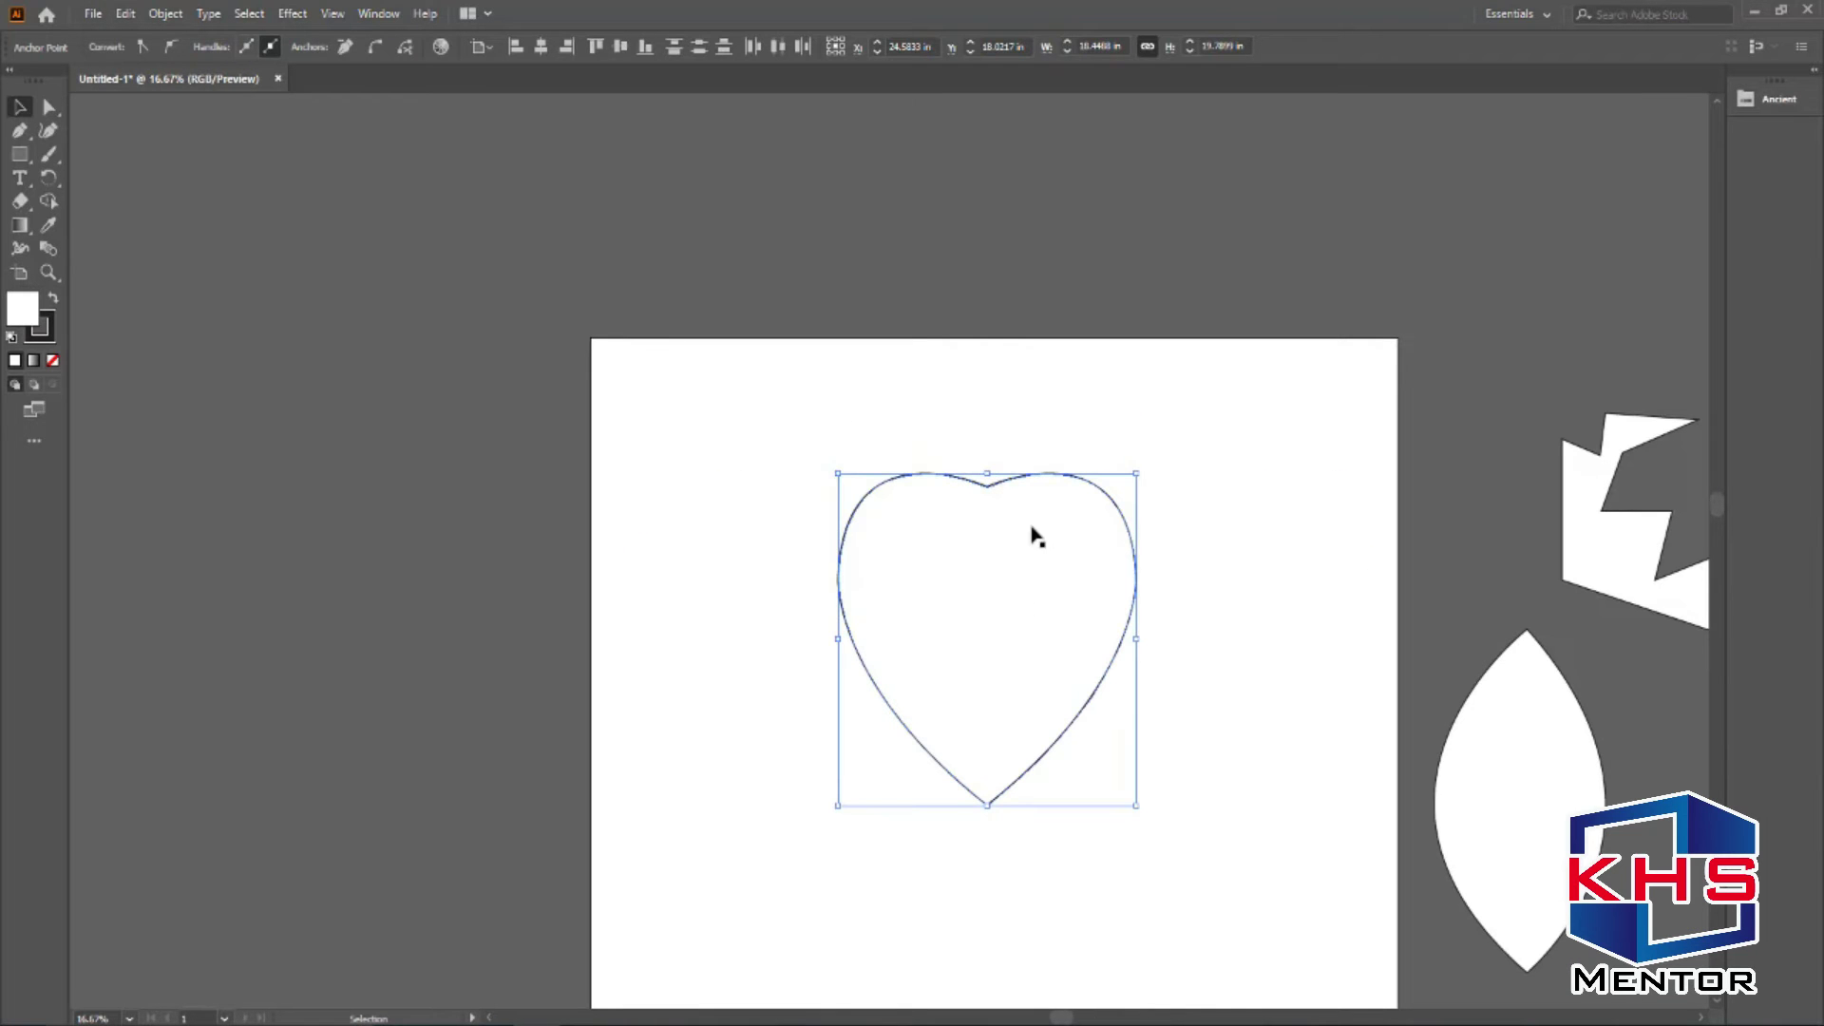
drag(1122, 519, 470, 524)
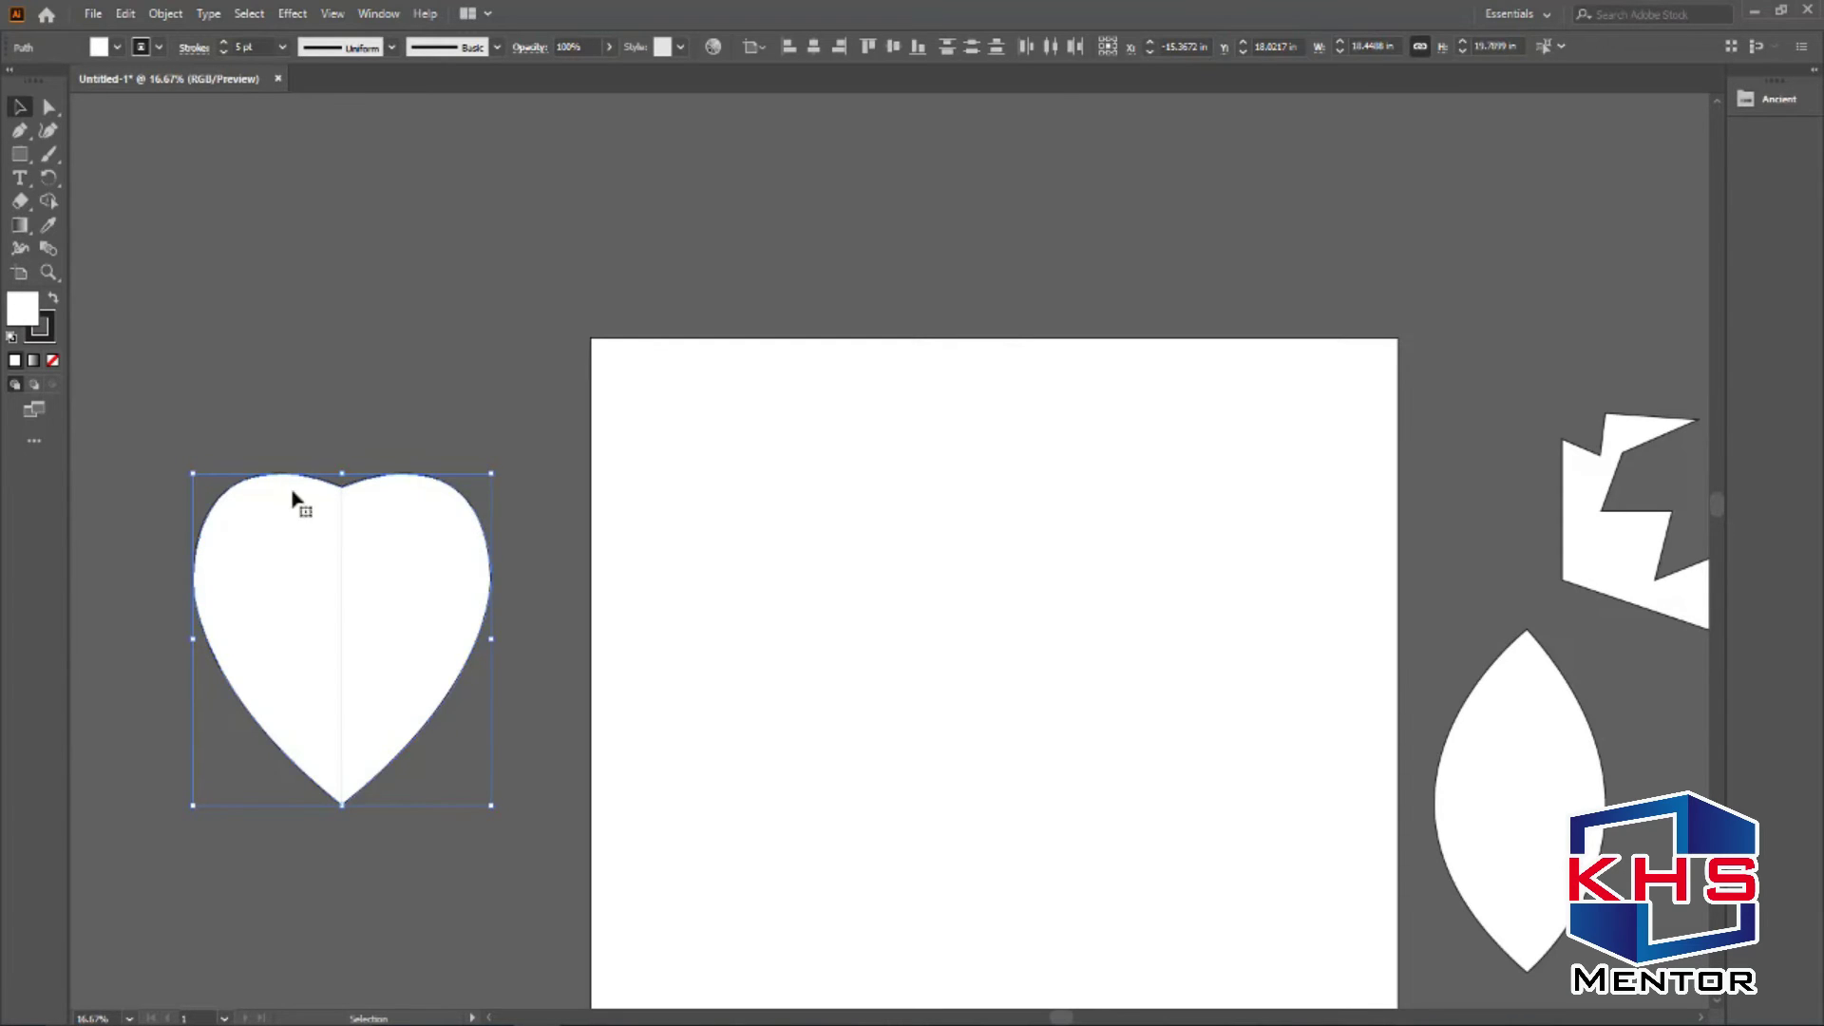
Draw two separate slanted line segments on the artboard that spread downwards, leaving a small gap between their upper ends.
key(p)
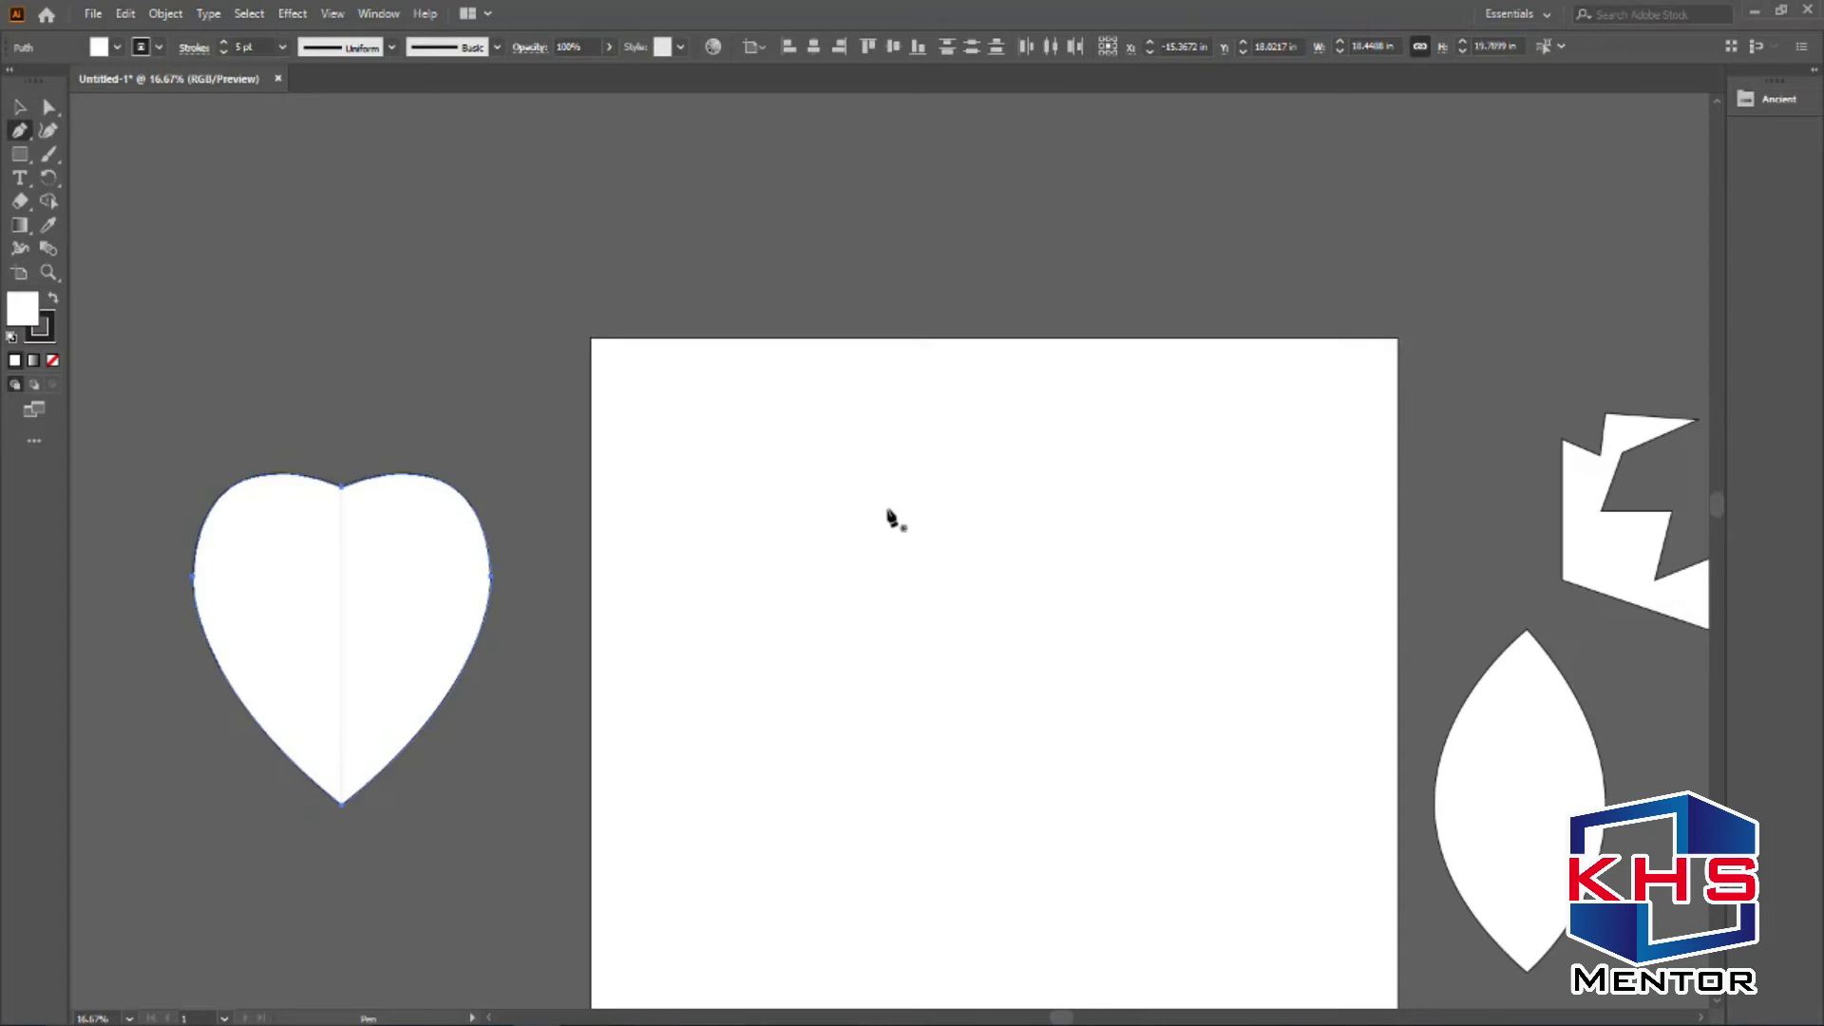
key(backslash)
drag(891, 448, 706, 739)
drag(949, 443, 1243, 853)
Join the upper end anchors of the two slanted lines.
key(a)
drag(1071, 391, 908, 474)
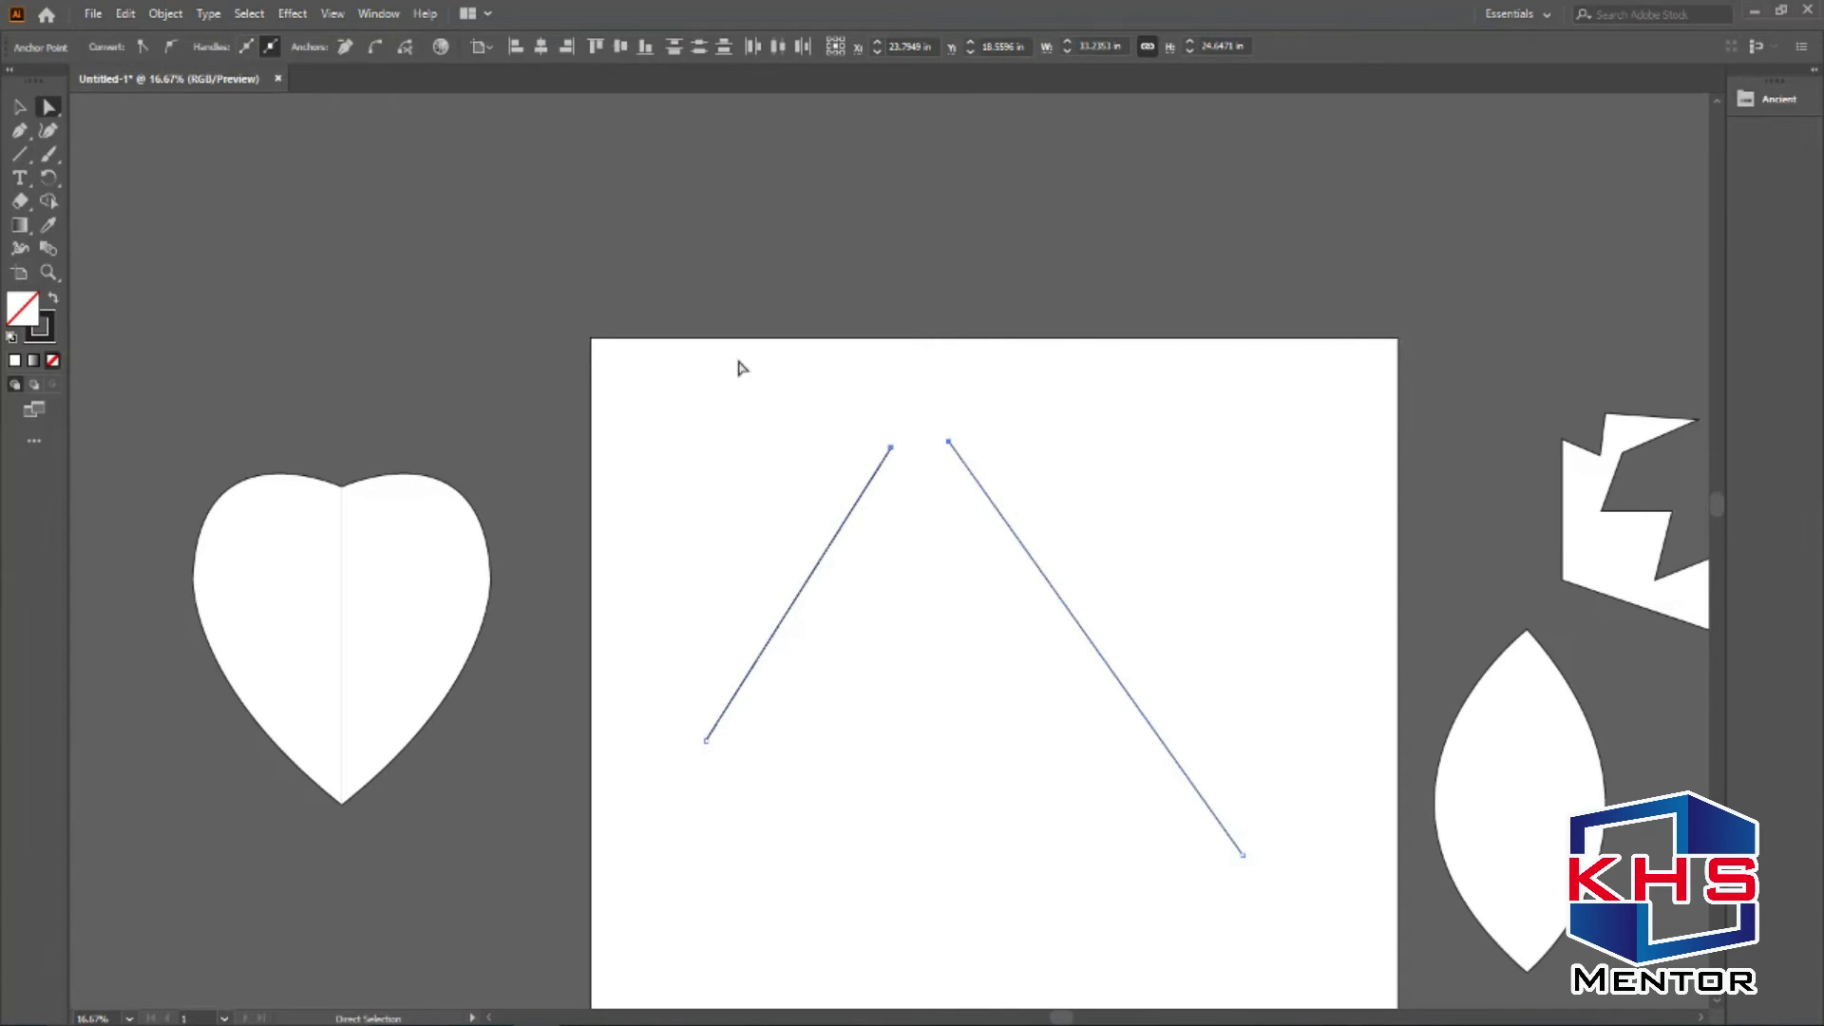
right_click(929, 441)
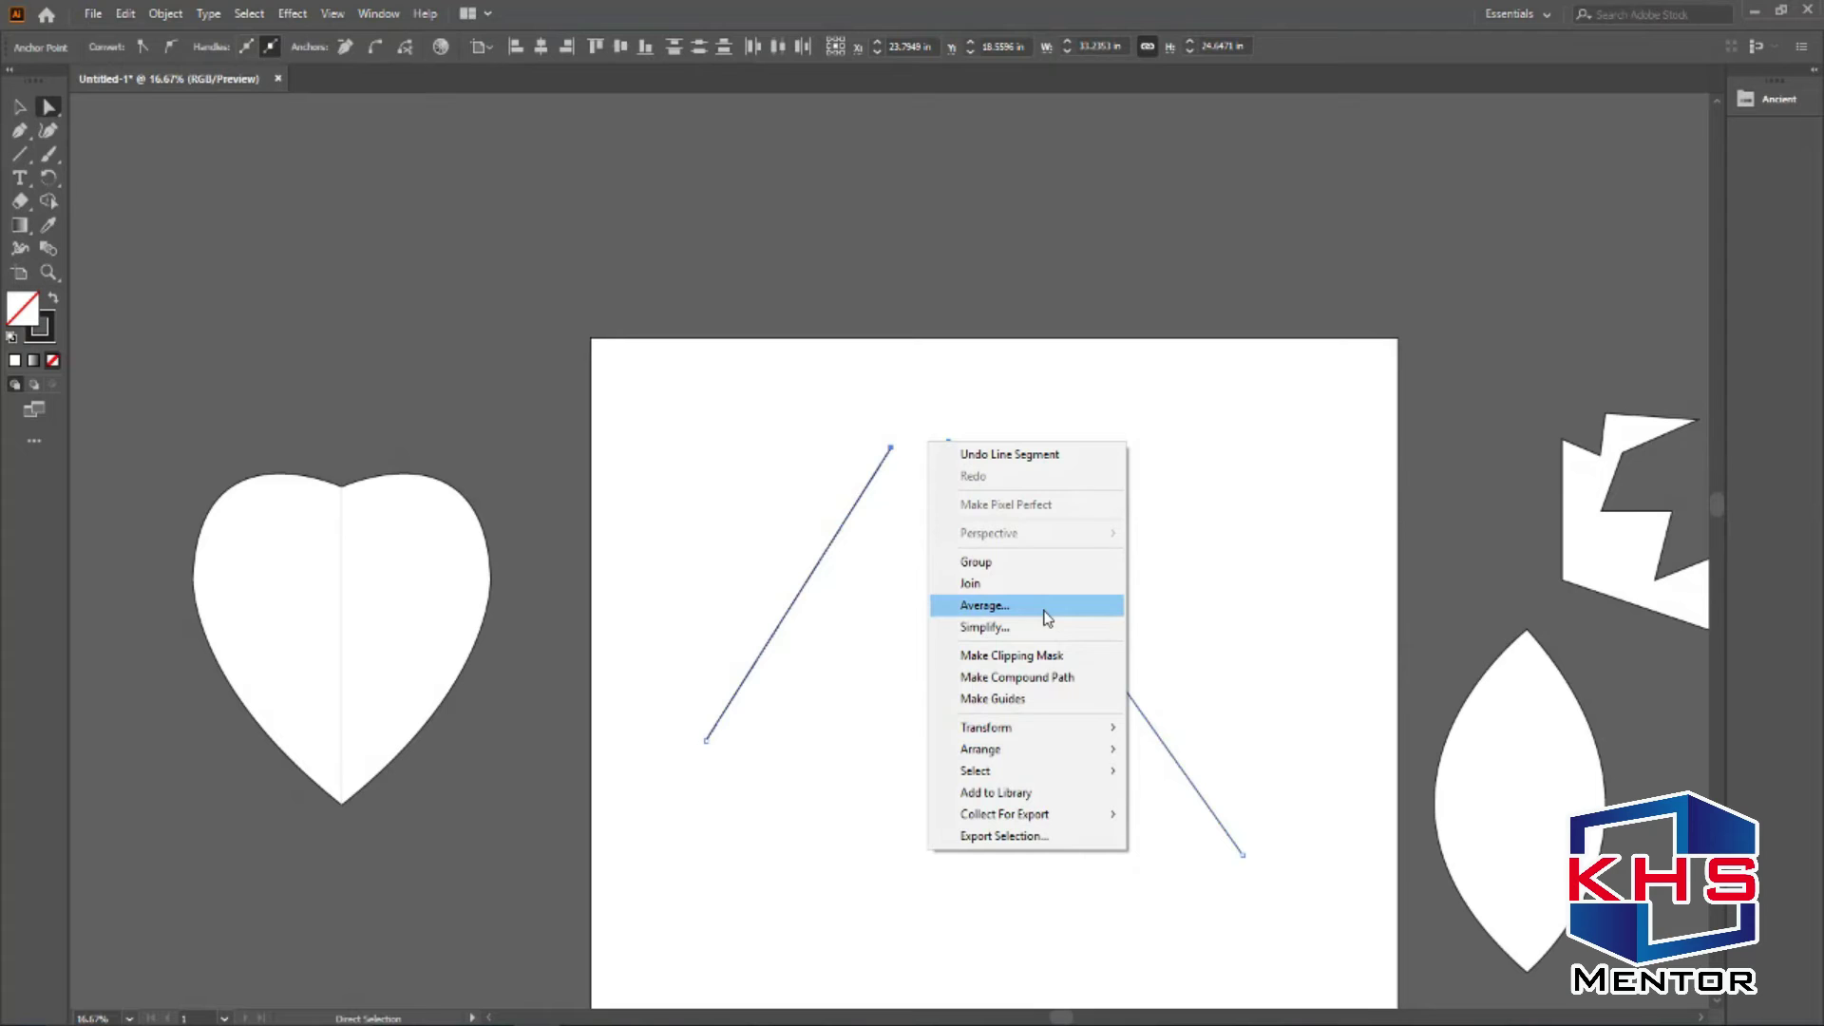
click(1040, 583)
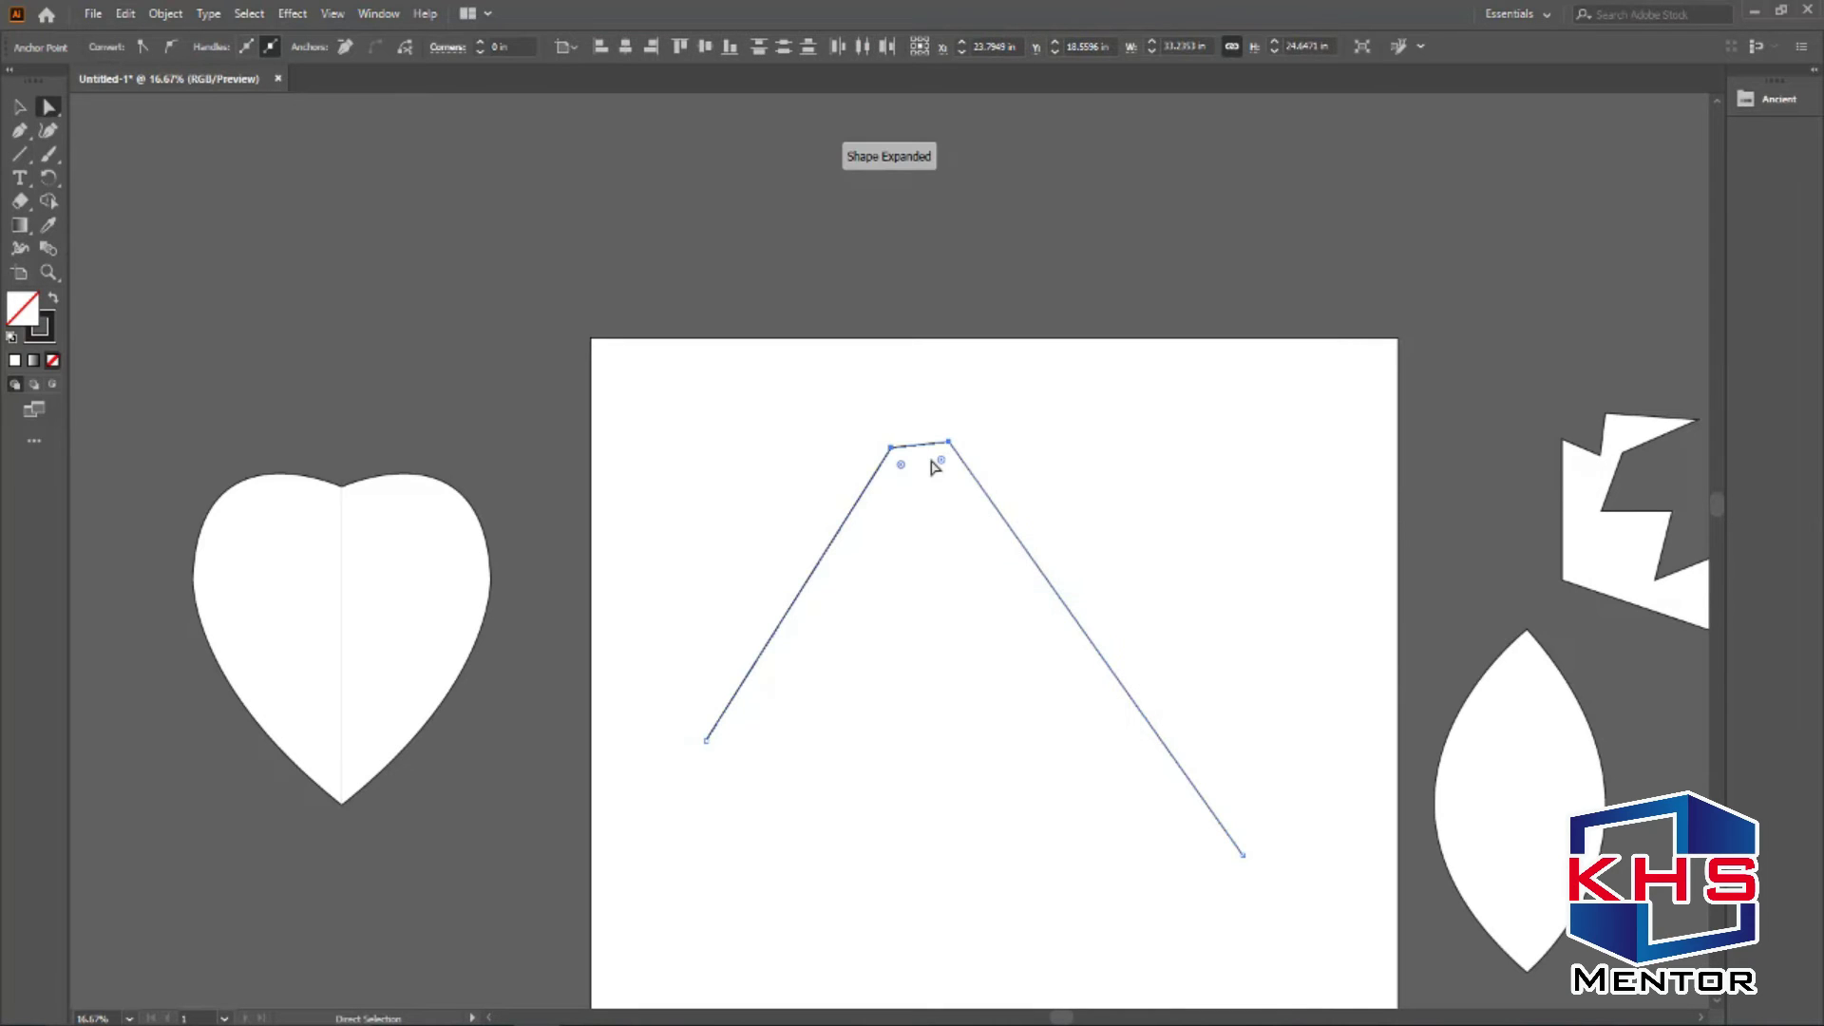
Undo the join between the two lines' upper end anchors.
click(893, 446)
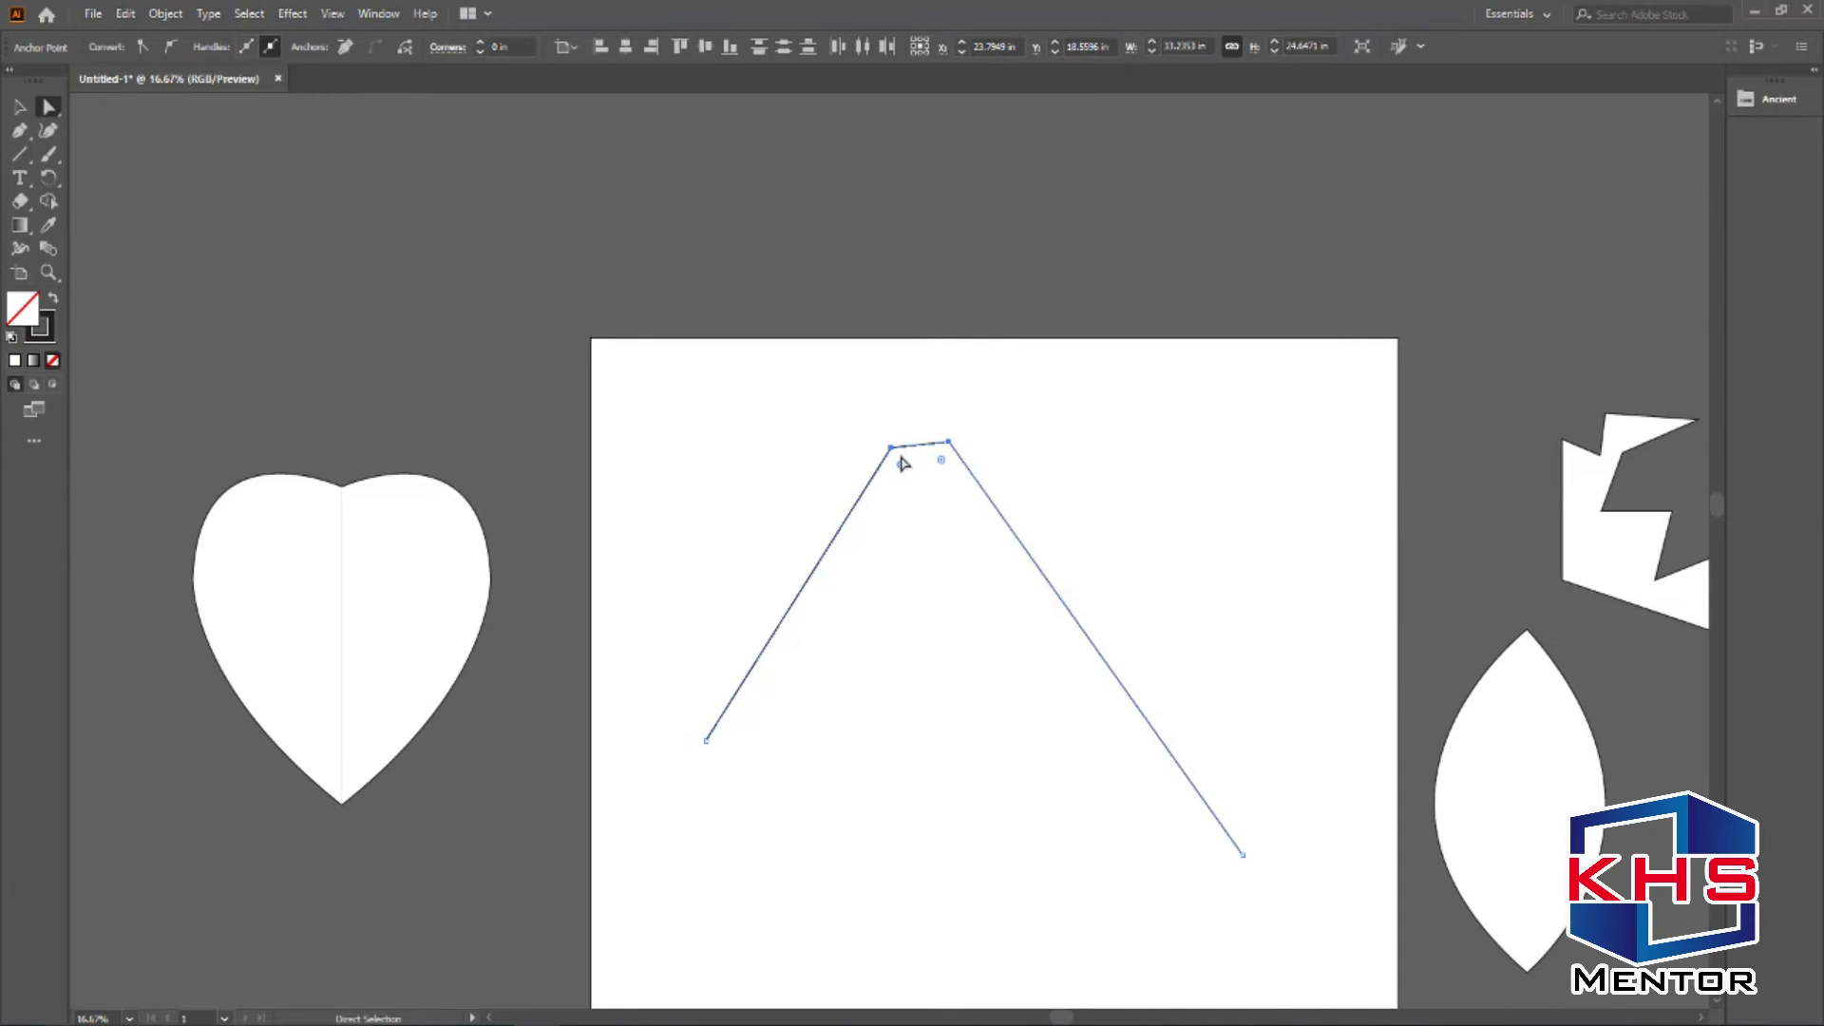
shift+click(949, 442)
key(ctrl+z)
Move the right-hand line so its upper end overlaps the upper end of the left-hand line.
key(ctrl+space)
drag(806, 366, 851, 598)
key(v)
click(1099, 533)
key(ctrl+z)
click(818, 407)
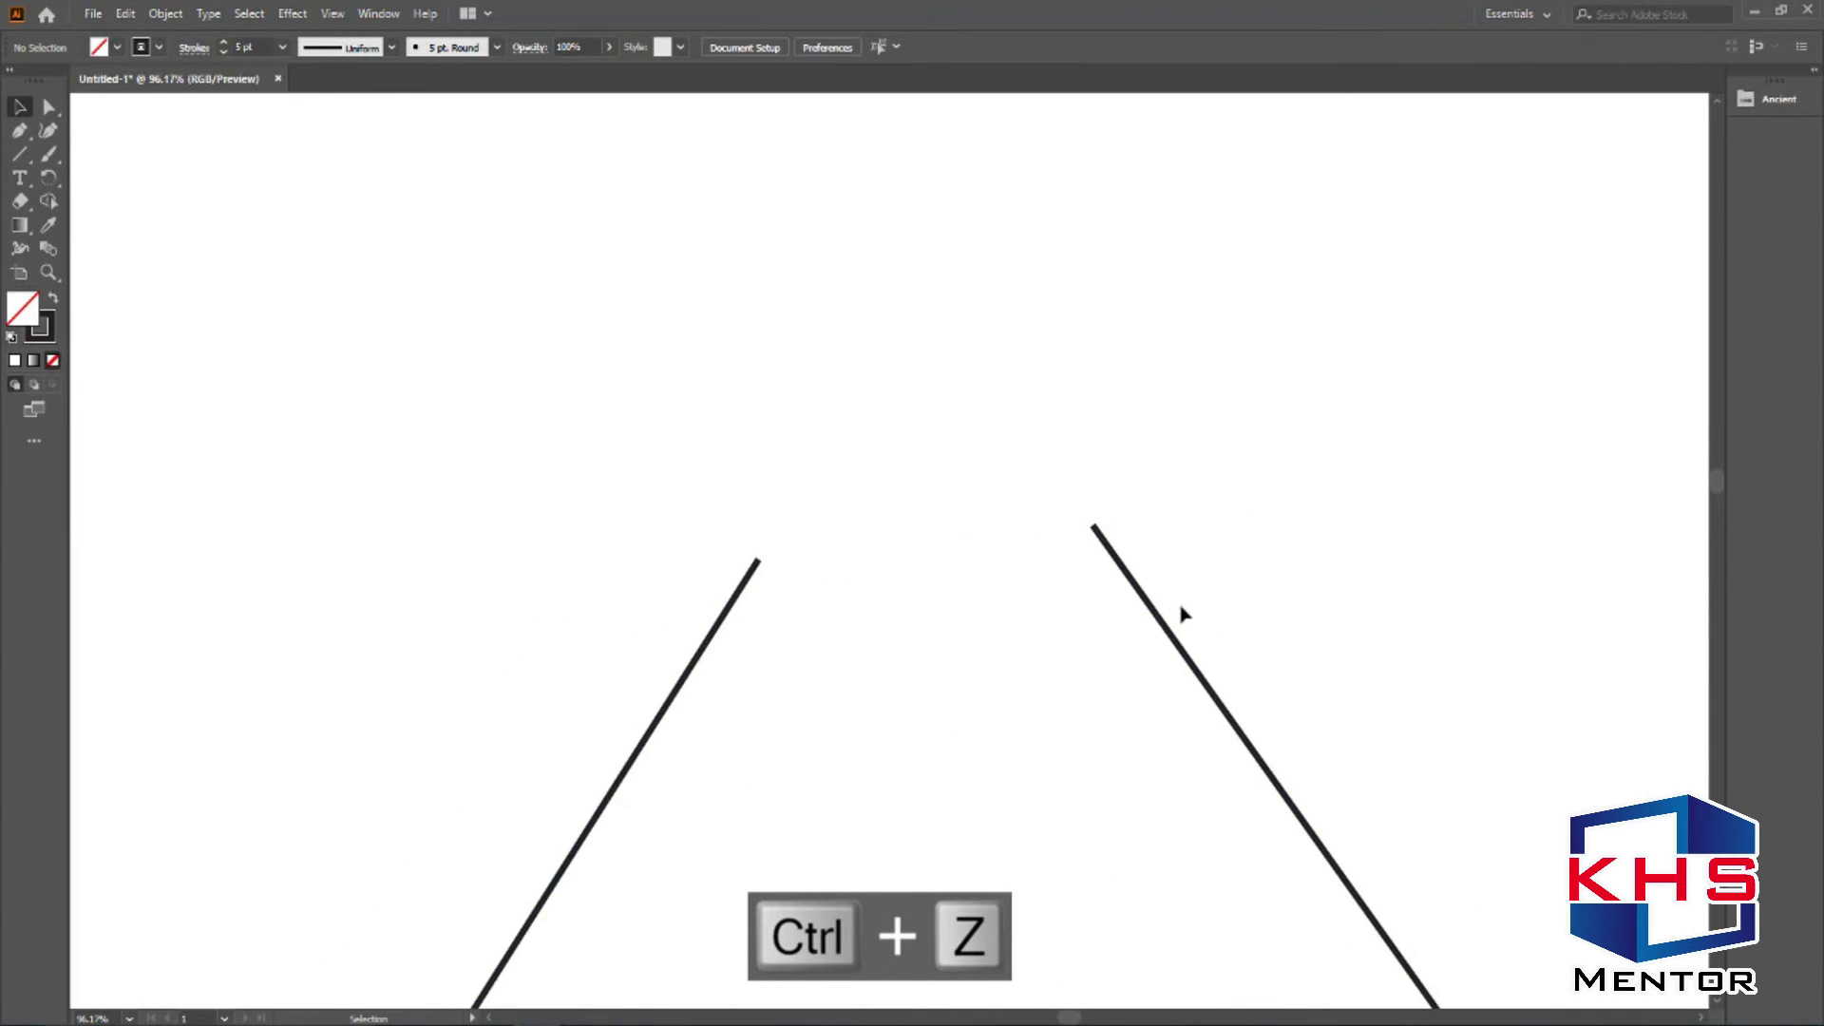
drag(1104, 529, 1156, 624)
key(ctrl+space)
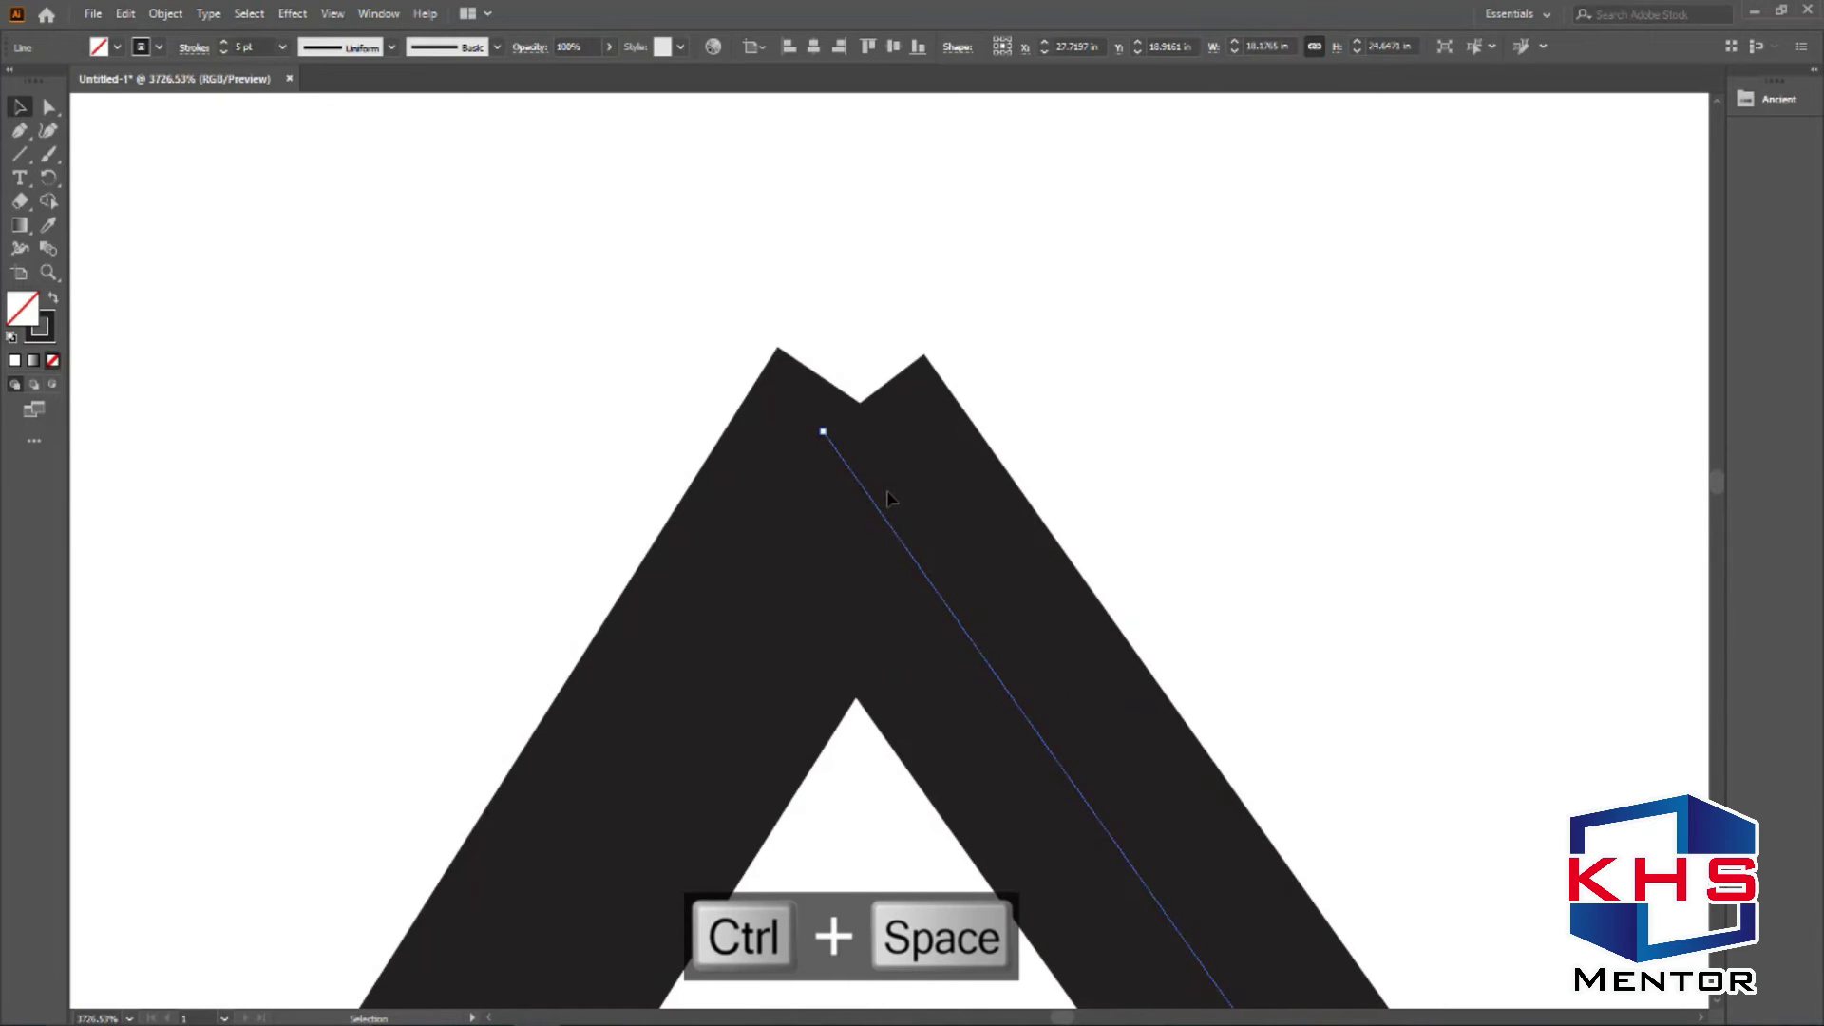
Select both lines' overlapping upper end anchors and average them on both axes.
key(a)
drag(1115, 285, 528, 570)
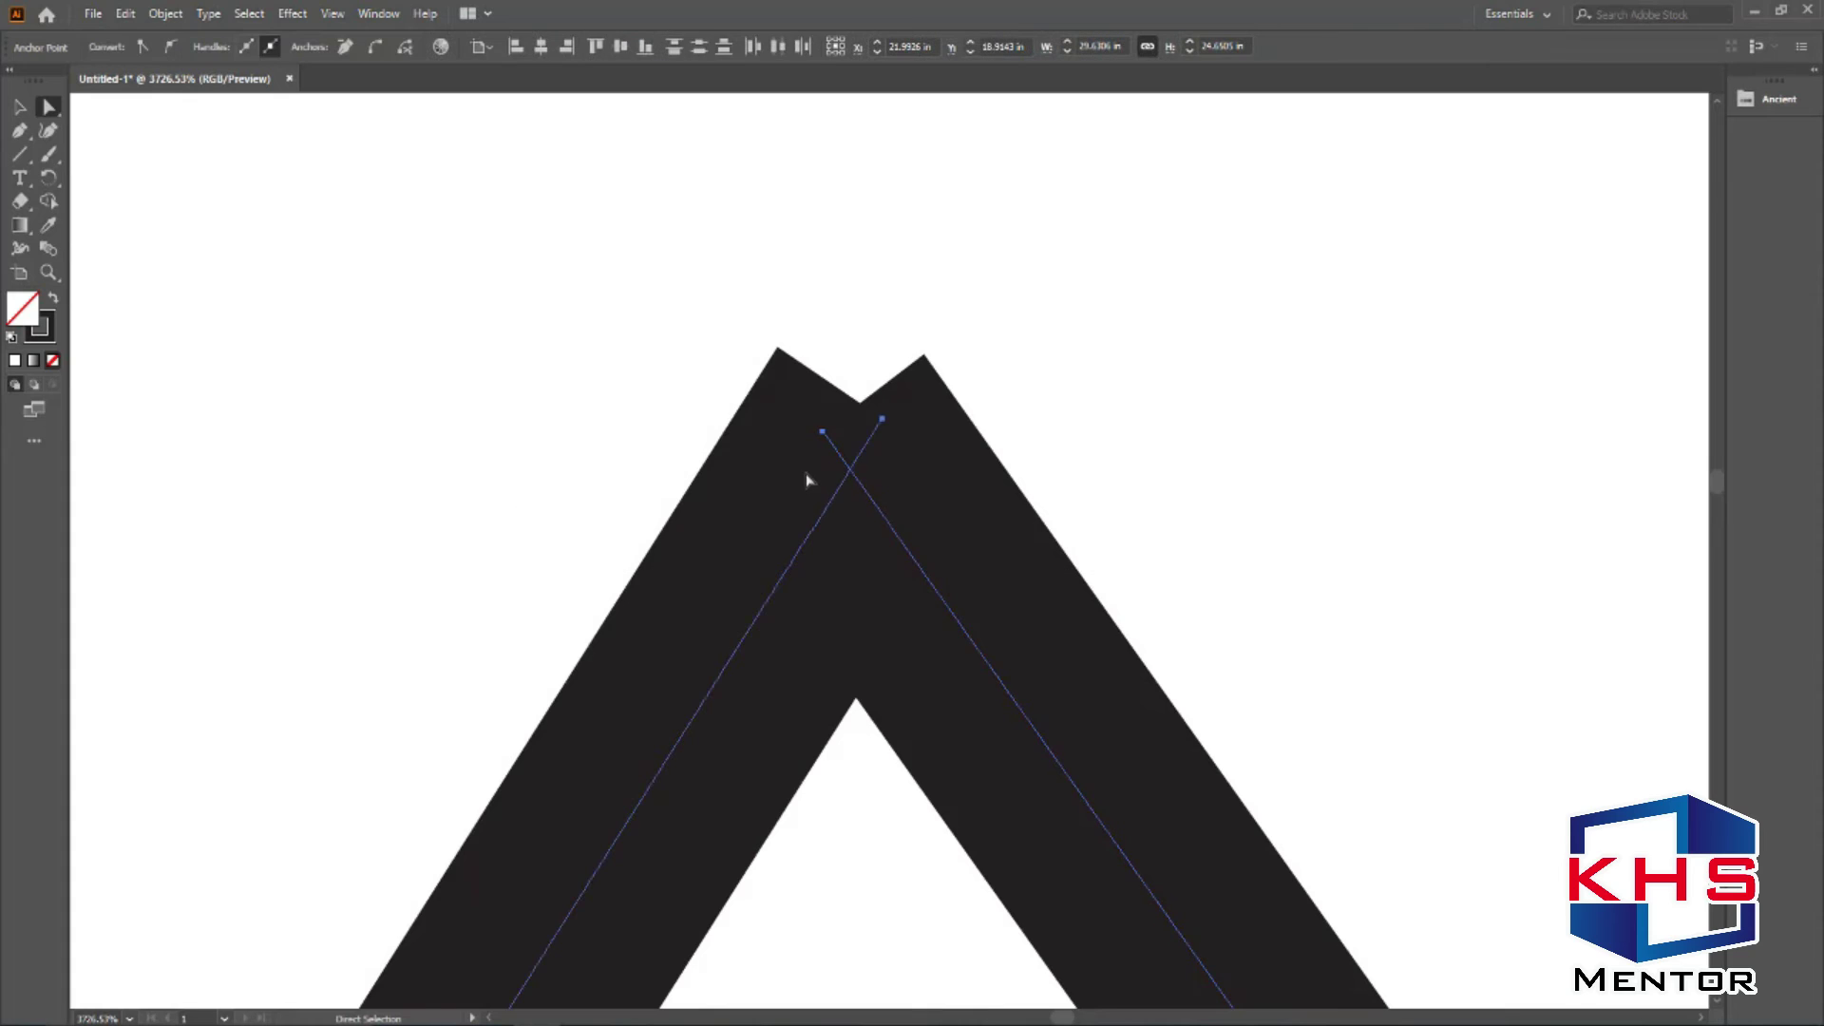
right_click(836, 437)
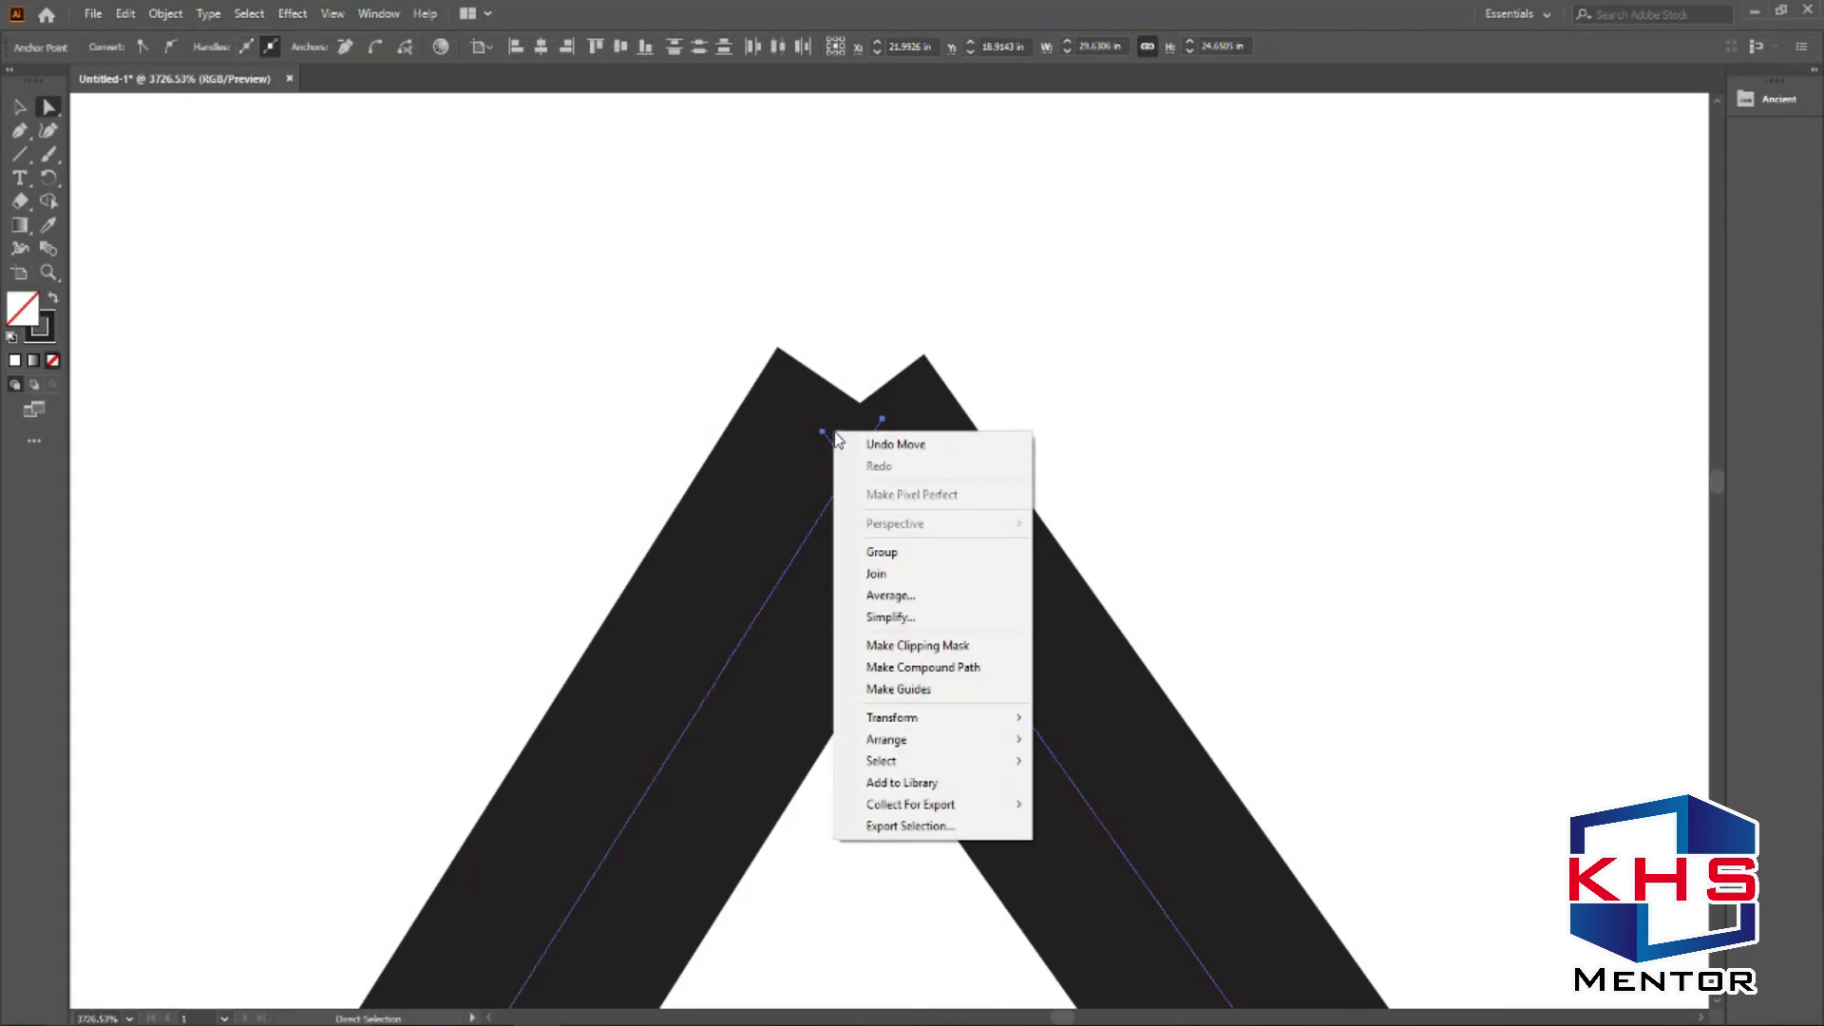
click(940, 597)
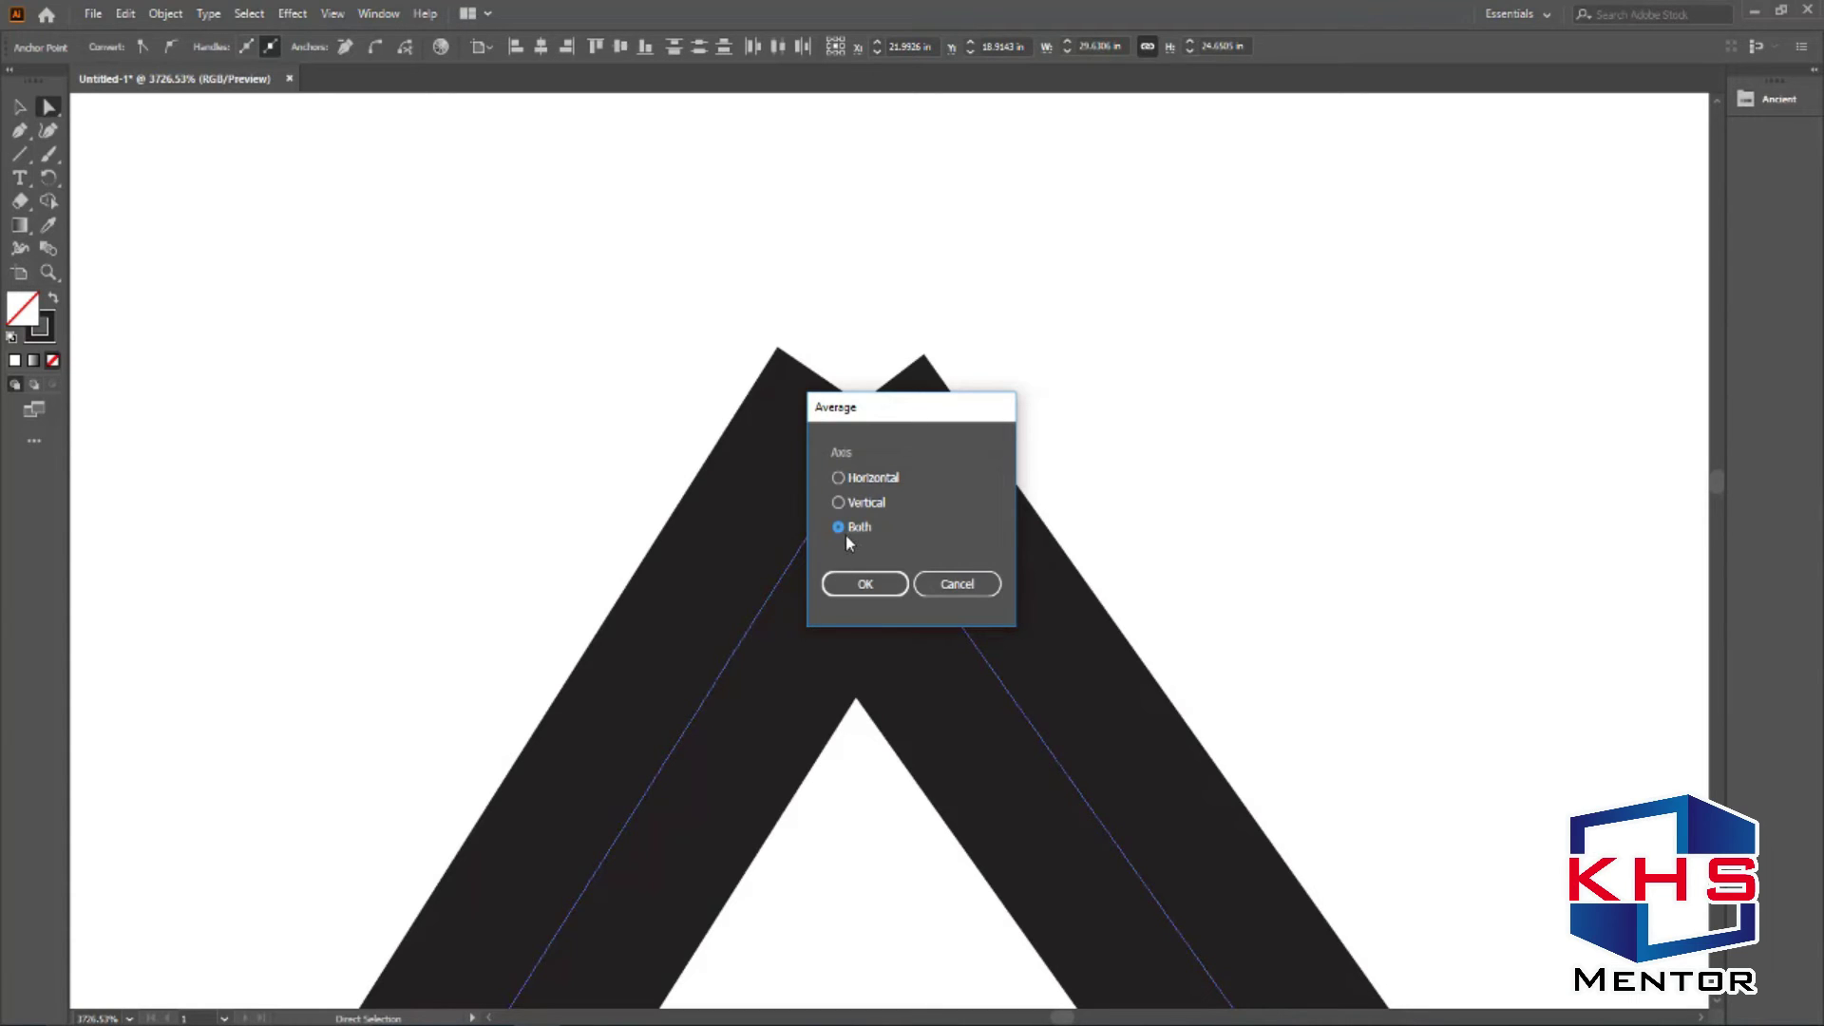
click(861, 584)
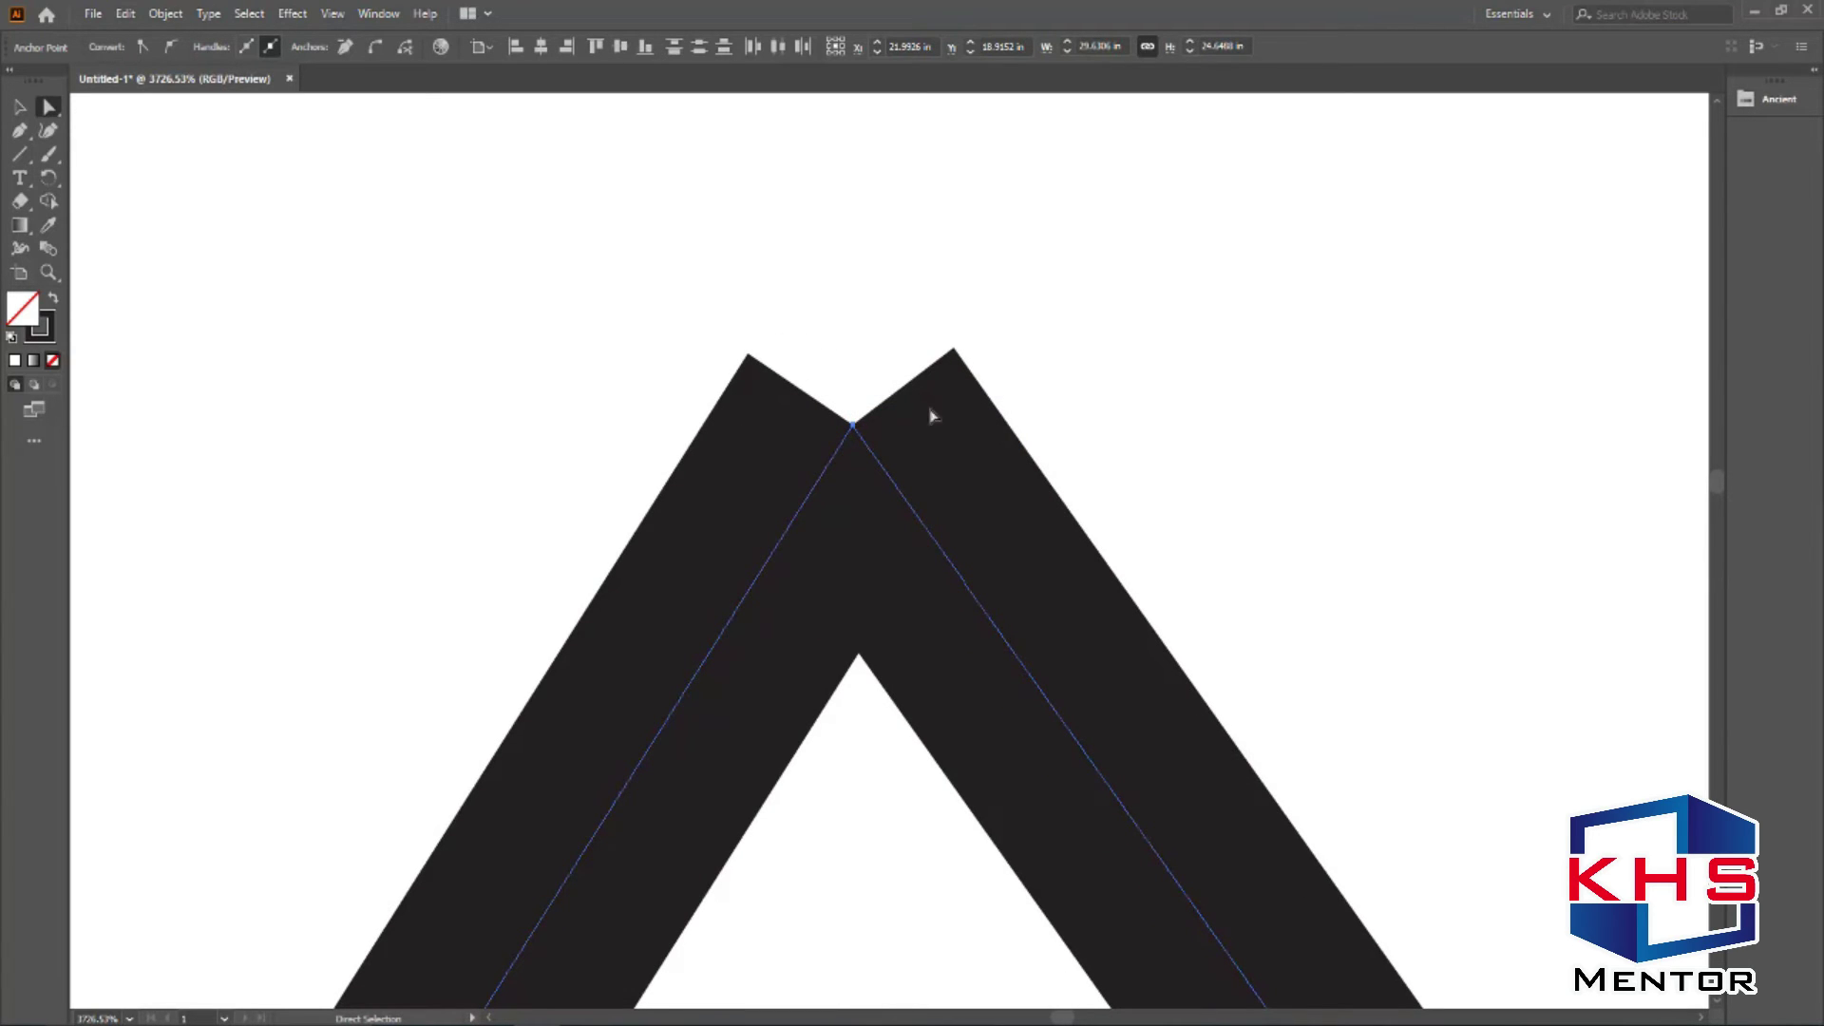
Join the two averaged anchors into one corner point and deselect the path.
right_click(852, 443)
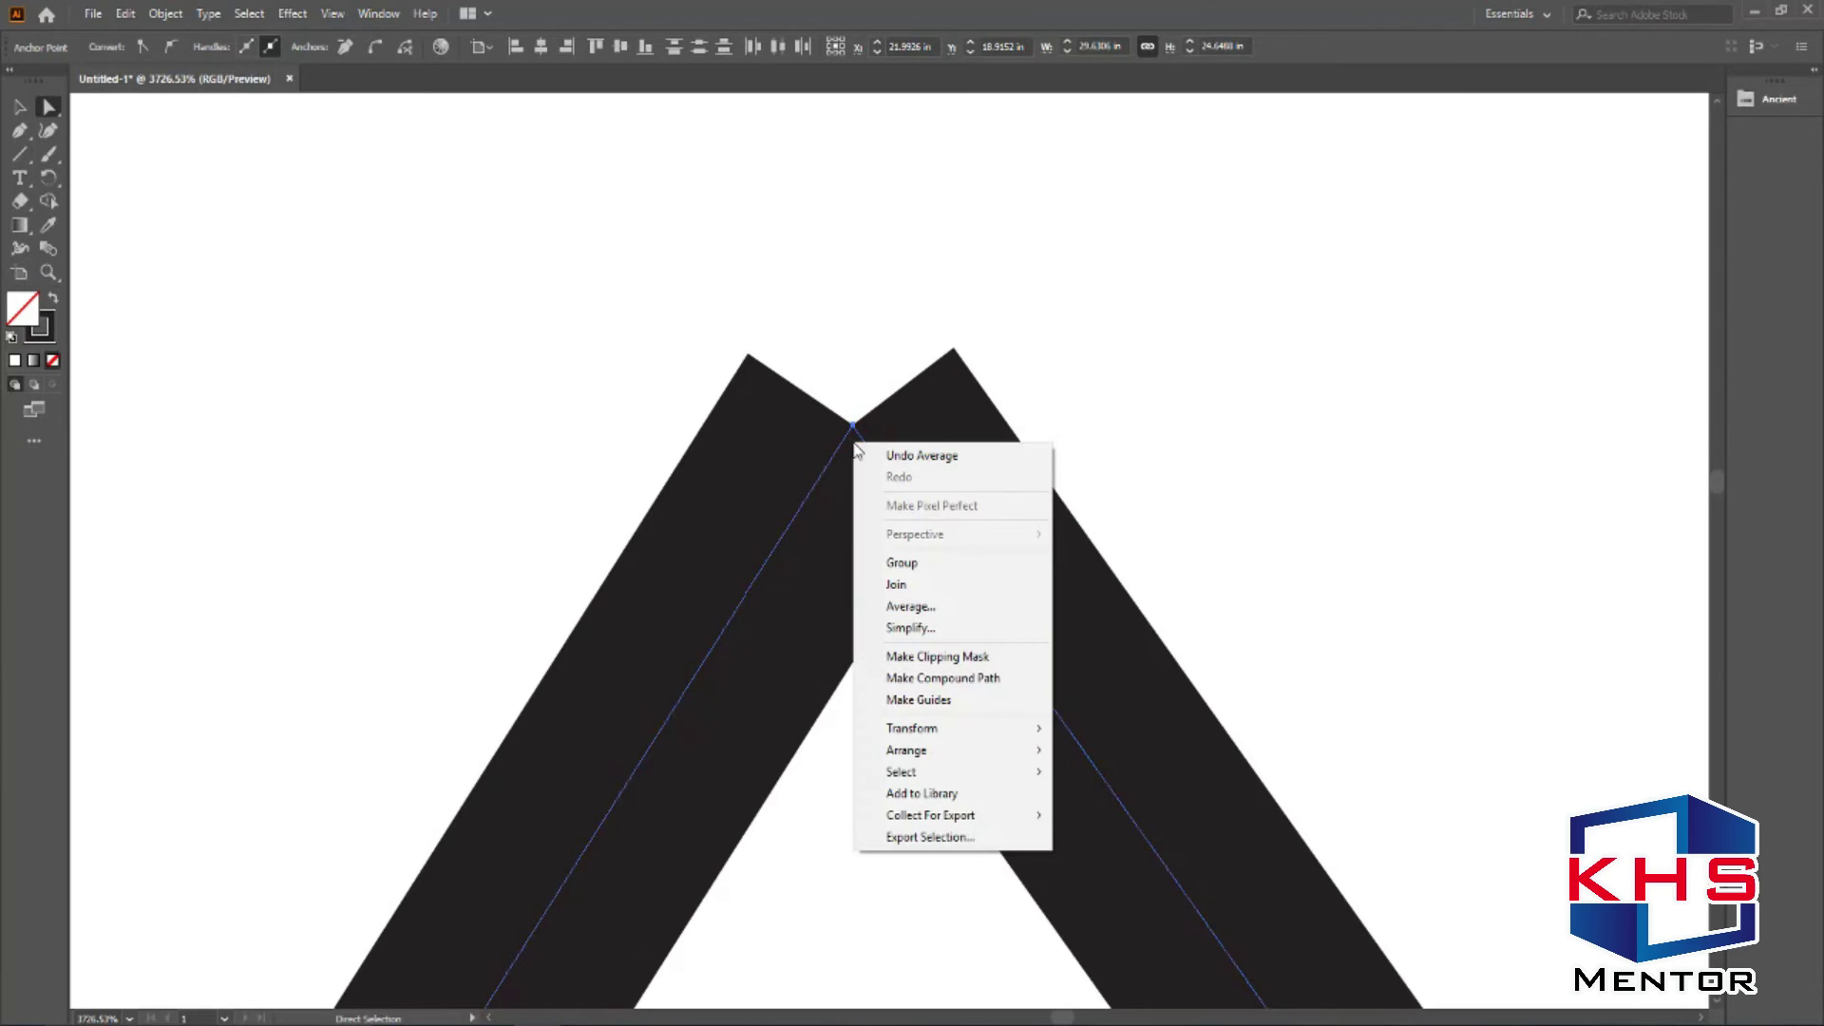
click(946, 587)
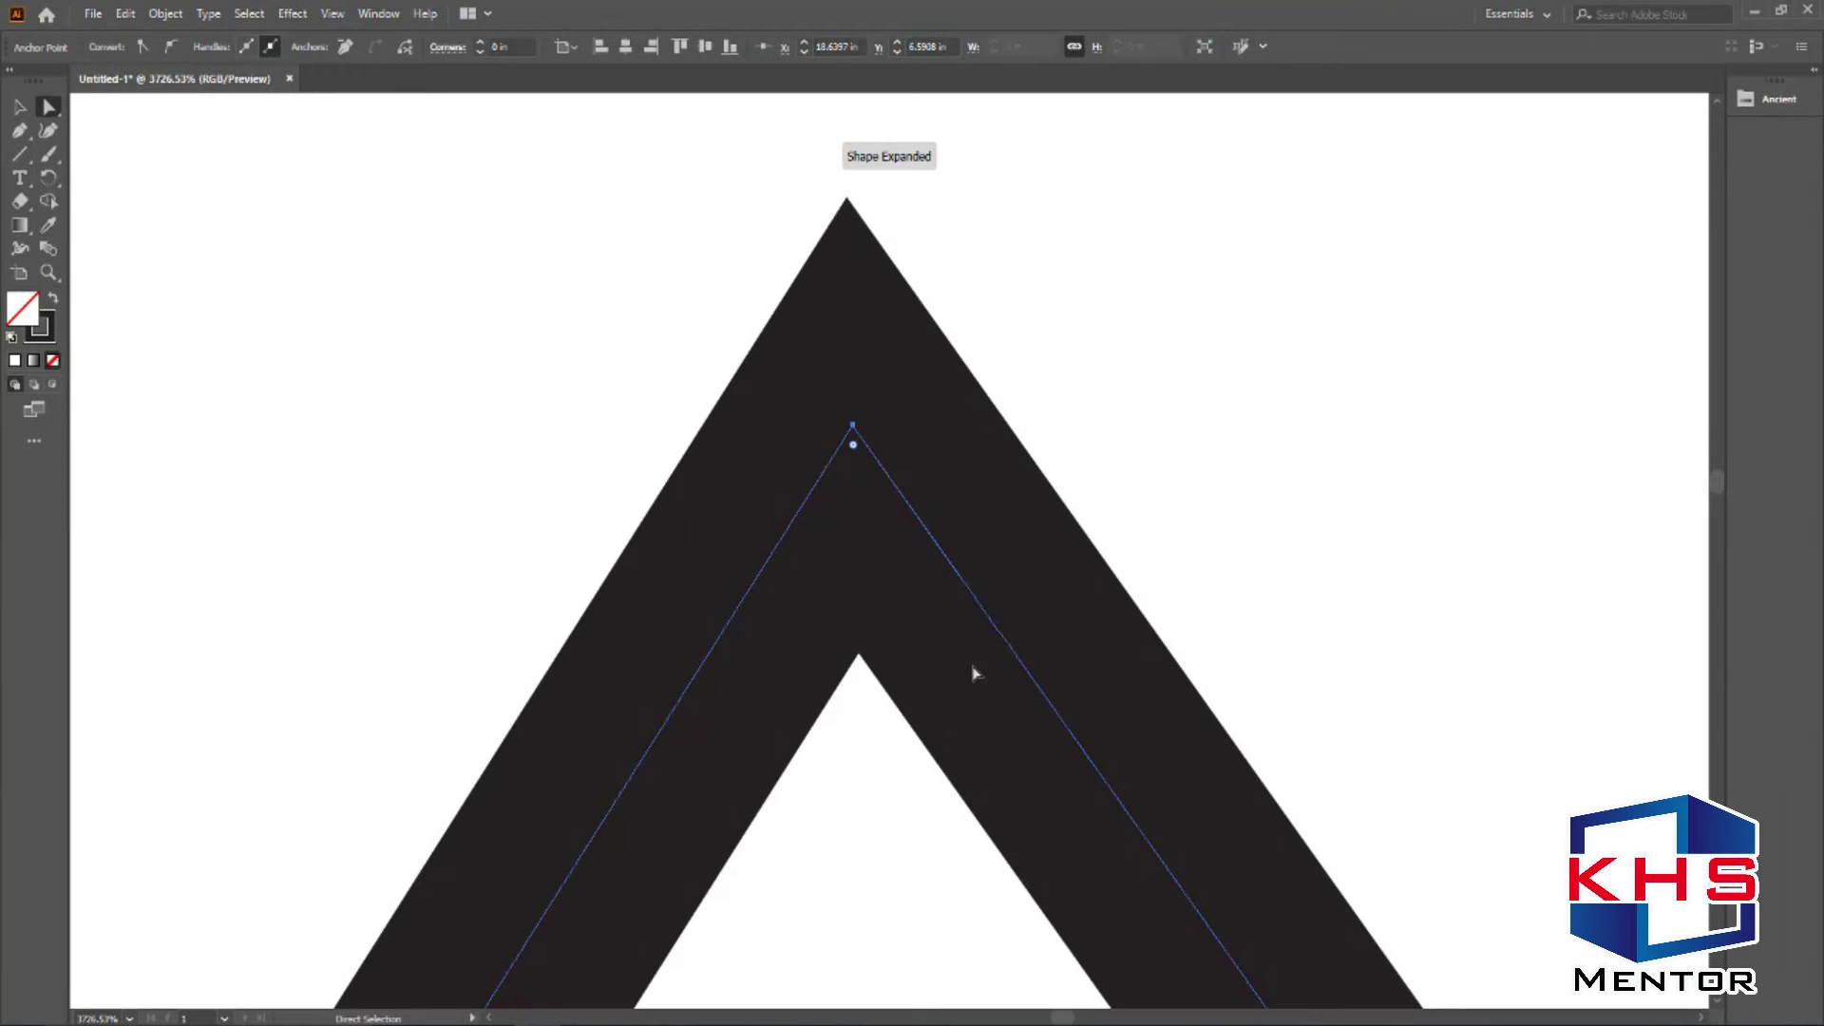
scroll(950, 622, down, 8)
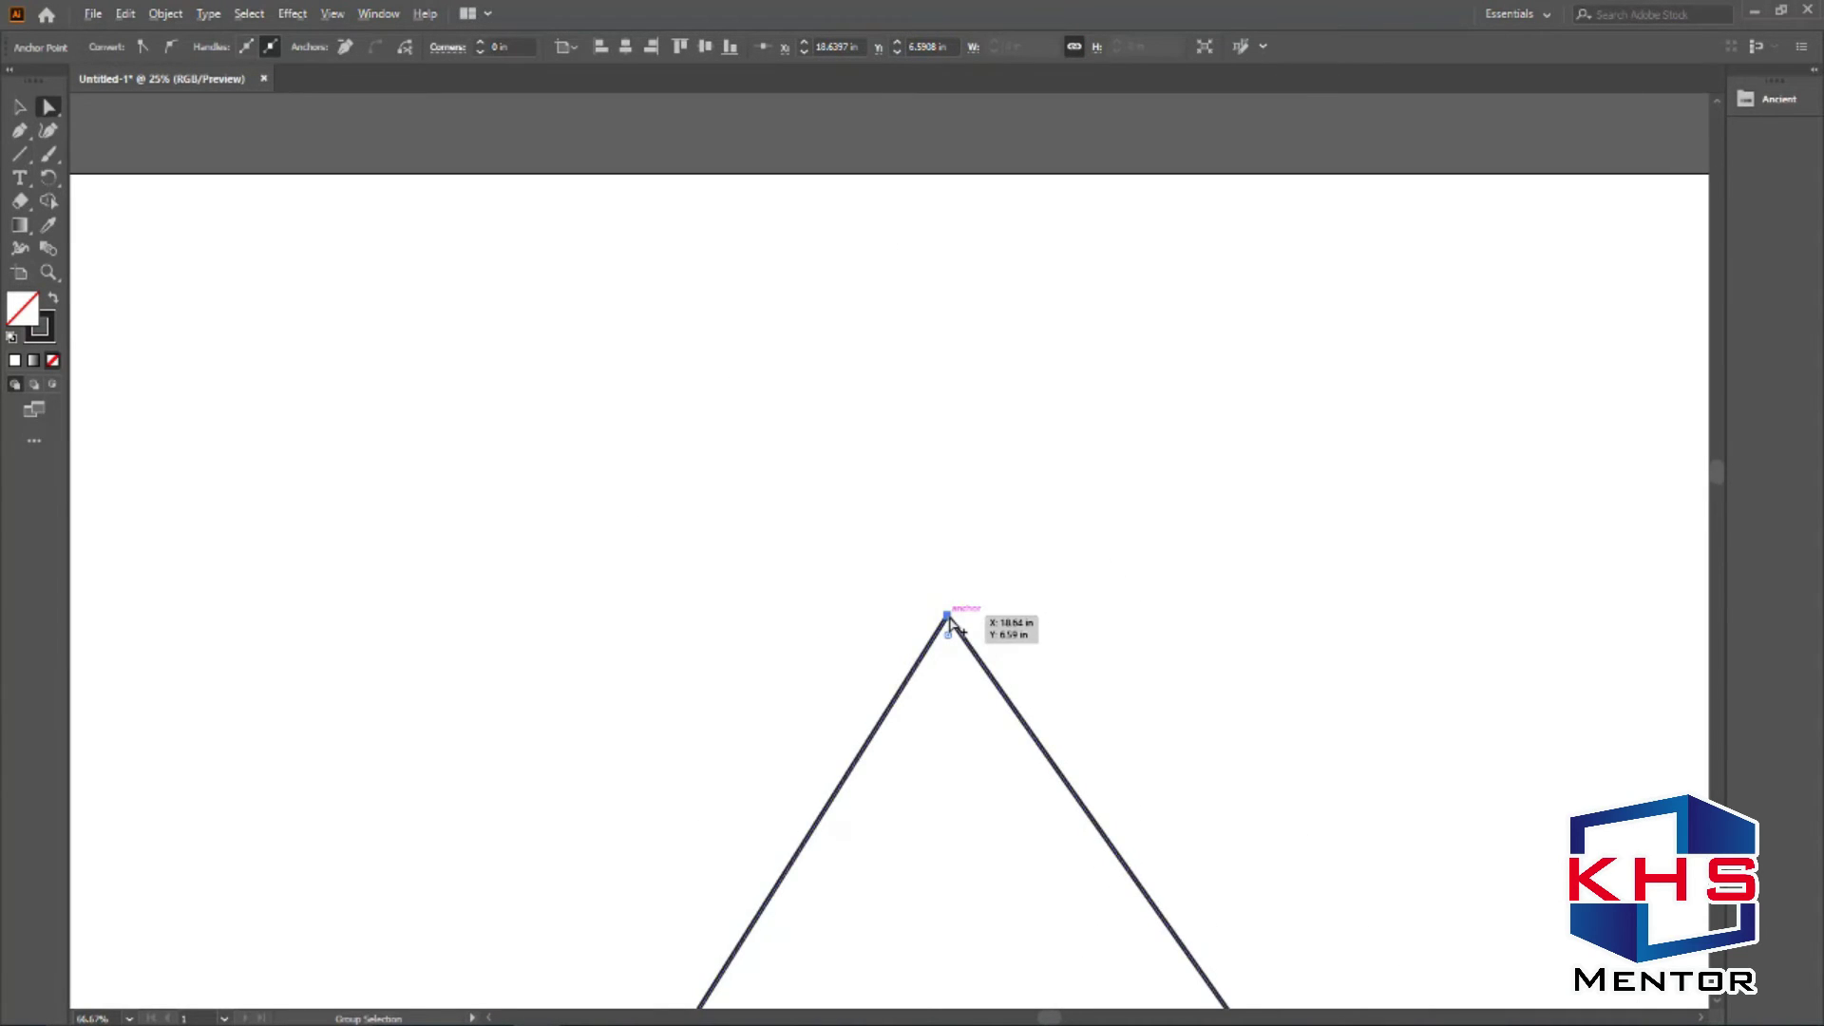
scroll(950, 622, down, 3)
click(1349, 648)
scroll(1039, 522, down, 4)
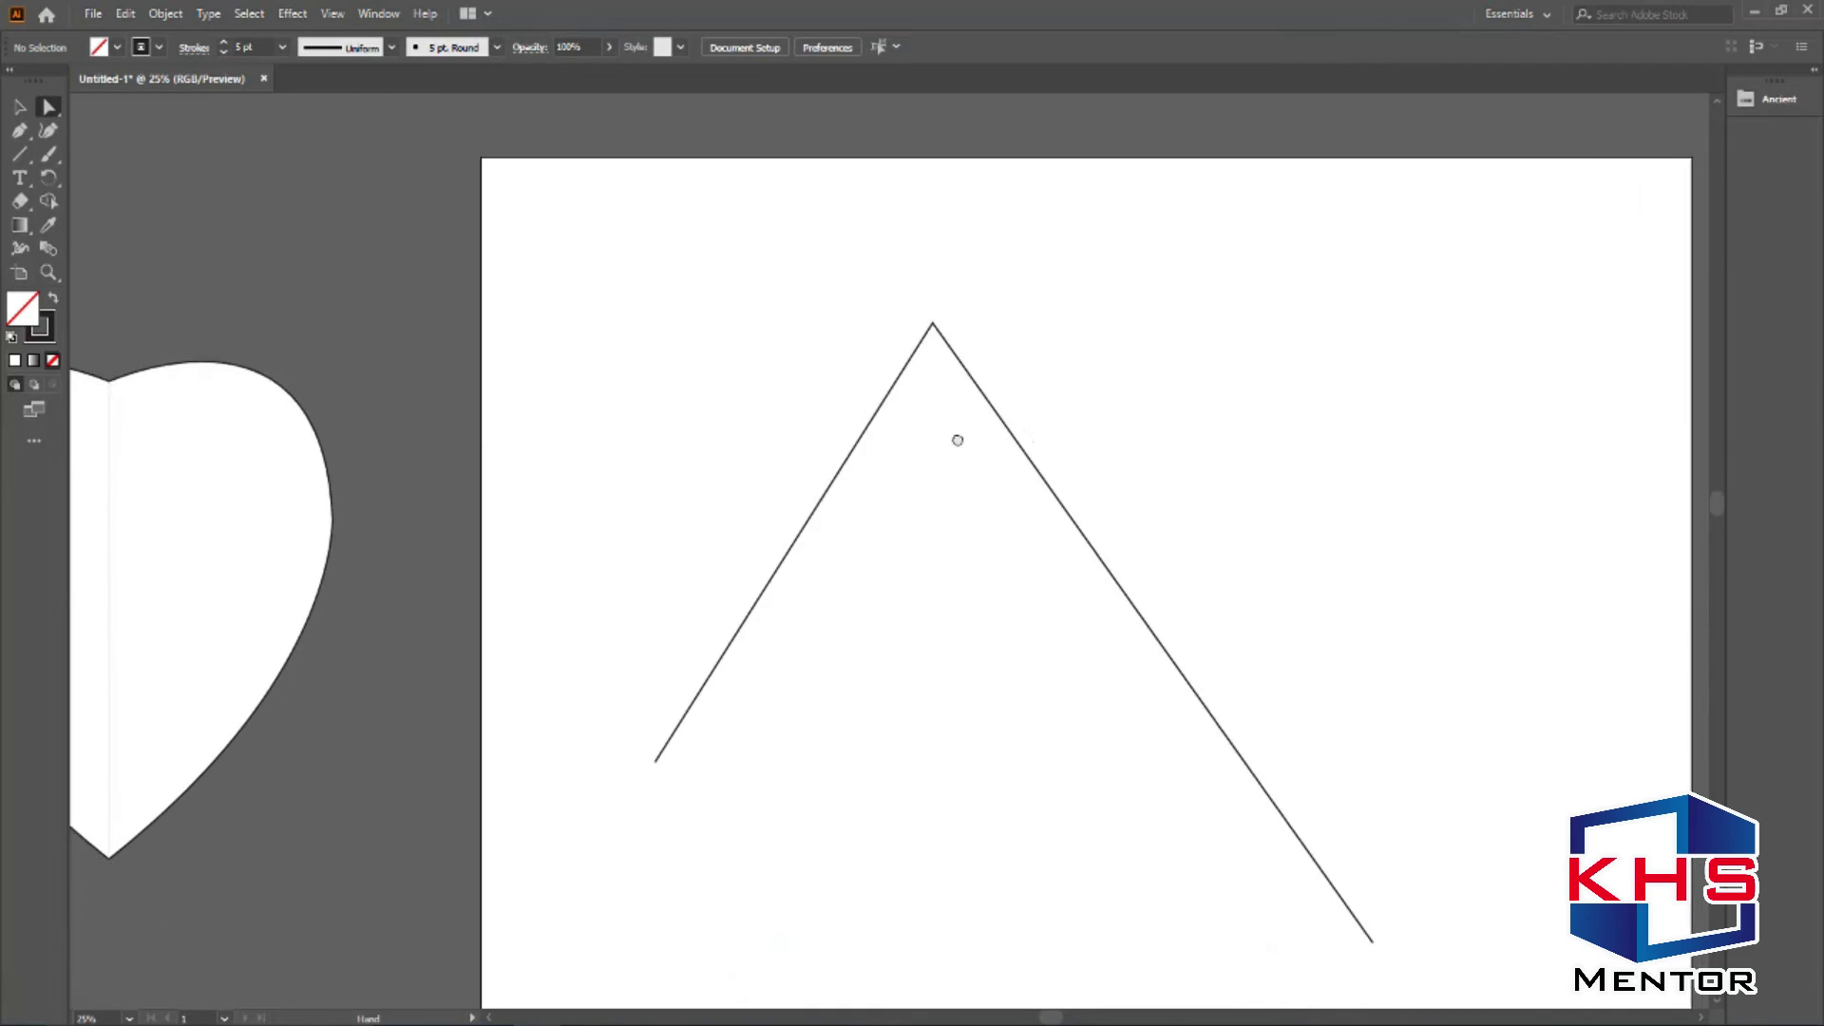
Delete the joined angled path from the artboard.
scroll(957, 437, right, 2)
key(v)
drag(1147, 319, 497, 726)
key(Delete)
drag(1339, 613, 1047, 453)
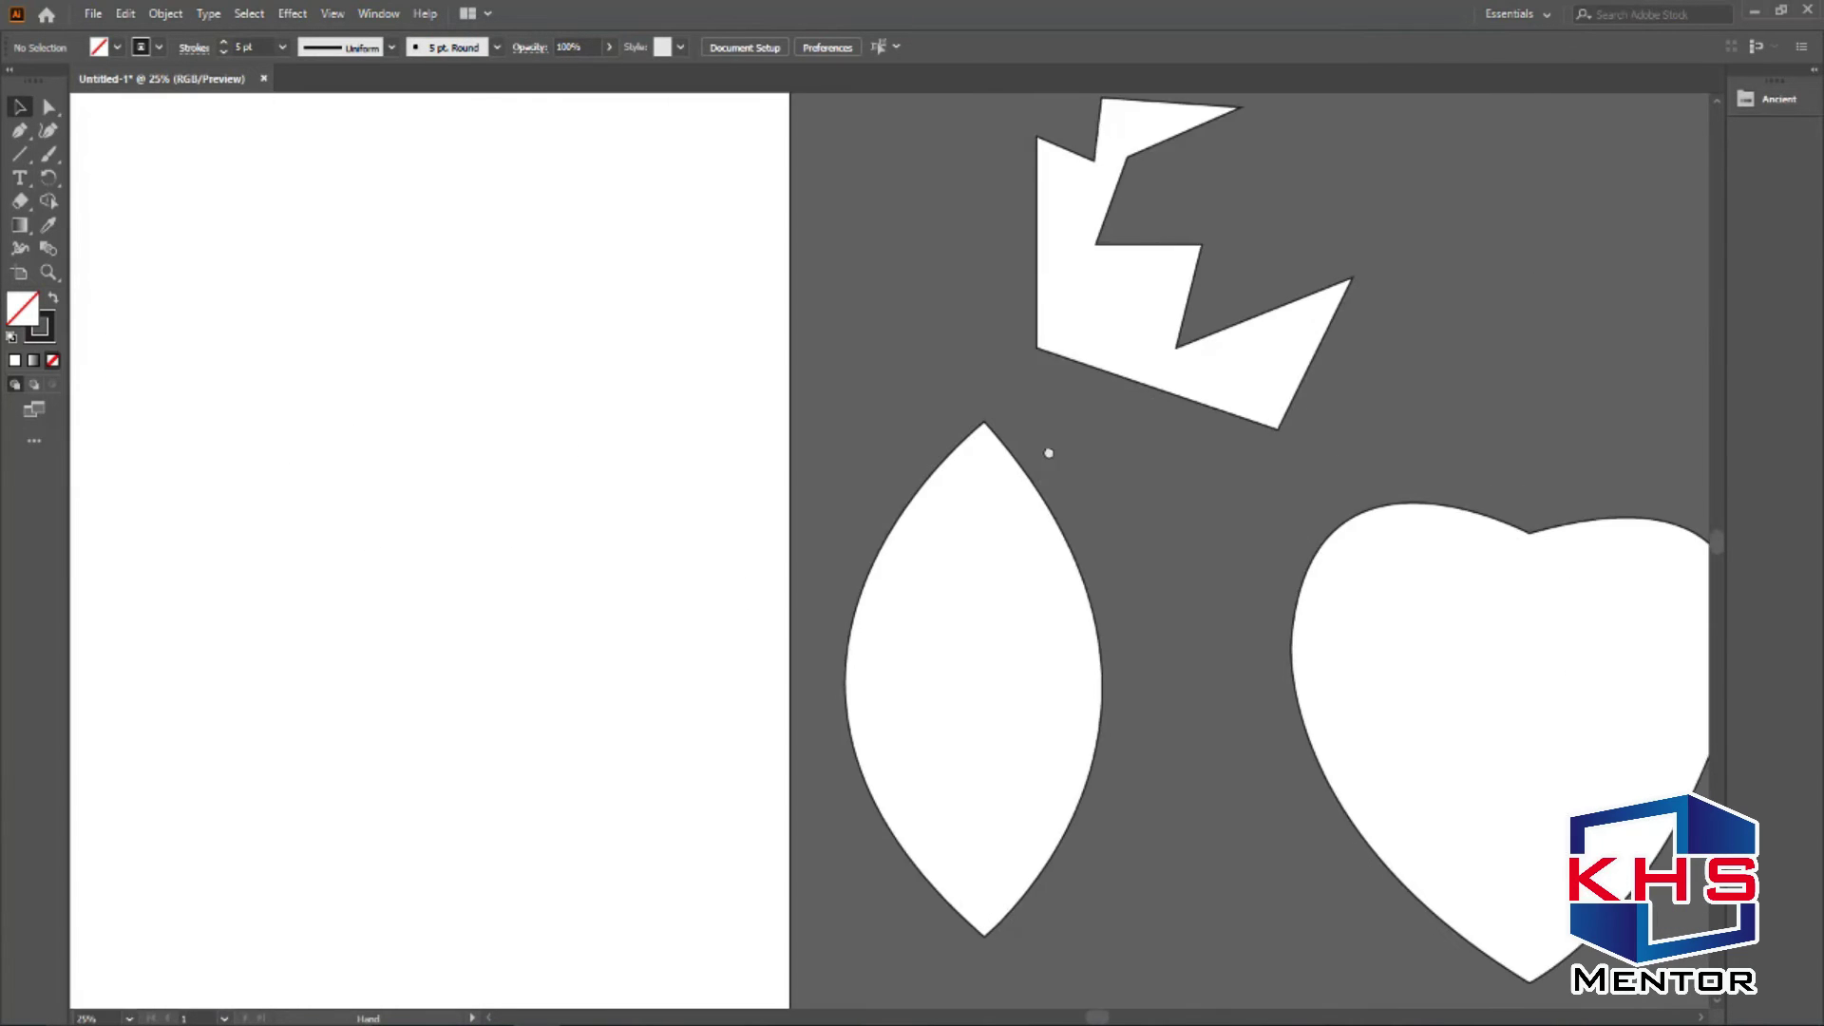
Undo moving only one part of the two-part heart, and move both halves together back onto the artboard.
scroll(1055, 517, left, 5)
scroll(1055, 517, down, 2)
click(613, 470)
drag(786, 447, 1166, 469)
key(ctrl+z)
drag(1079, 328, 447, 563)
drag(592, 394, 1298, 438)
Select the two heart halves' overlapping end anchors at the top notch and average them on both axes.
scroll(1331, 358, up, 2)
scroll(1331, 358, right, 1)
key(ctrl+space)
drag(1160, 367, 1343, 579)
drag(1045, 509, 652, 737)
key(a)
drag(1110, 697, 1163, 756)
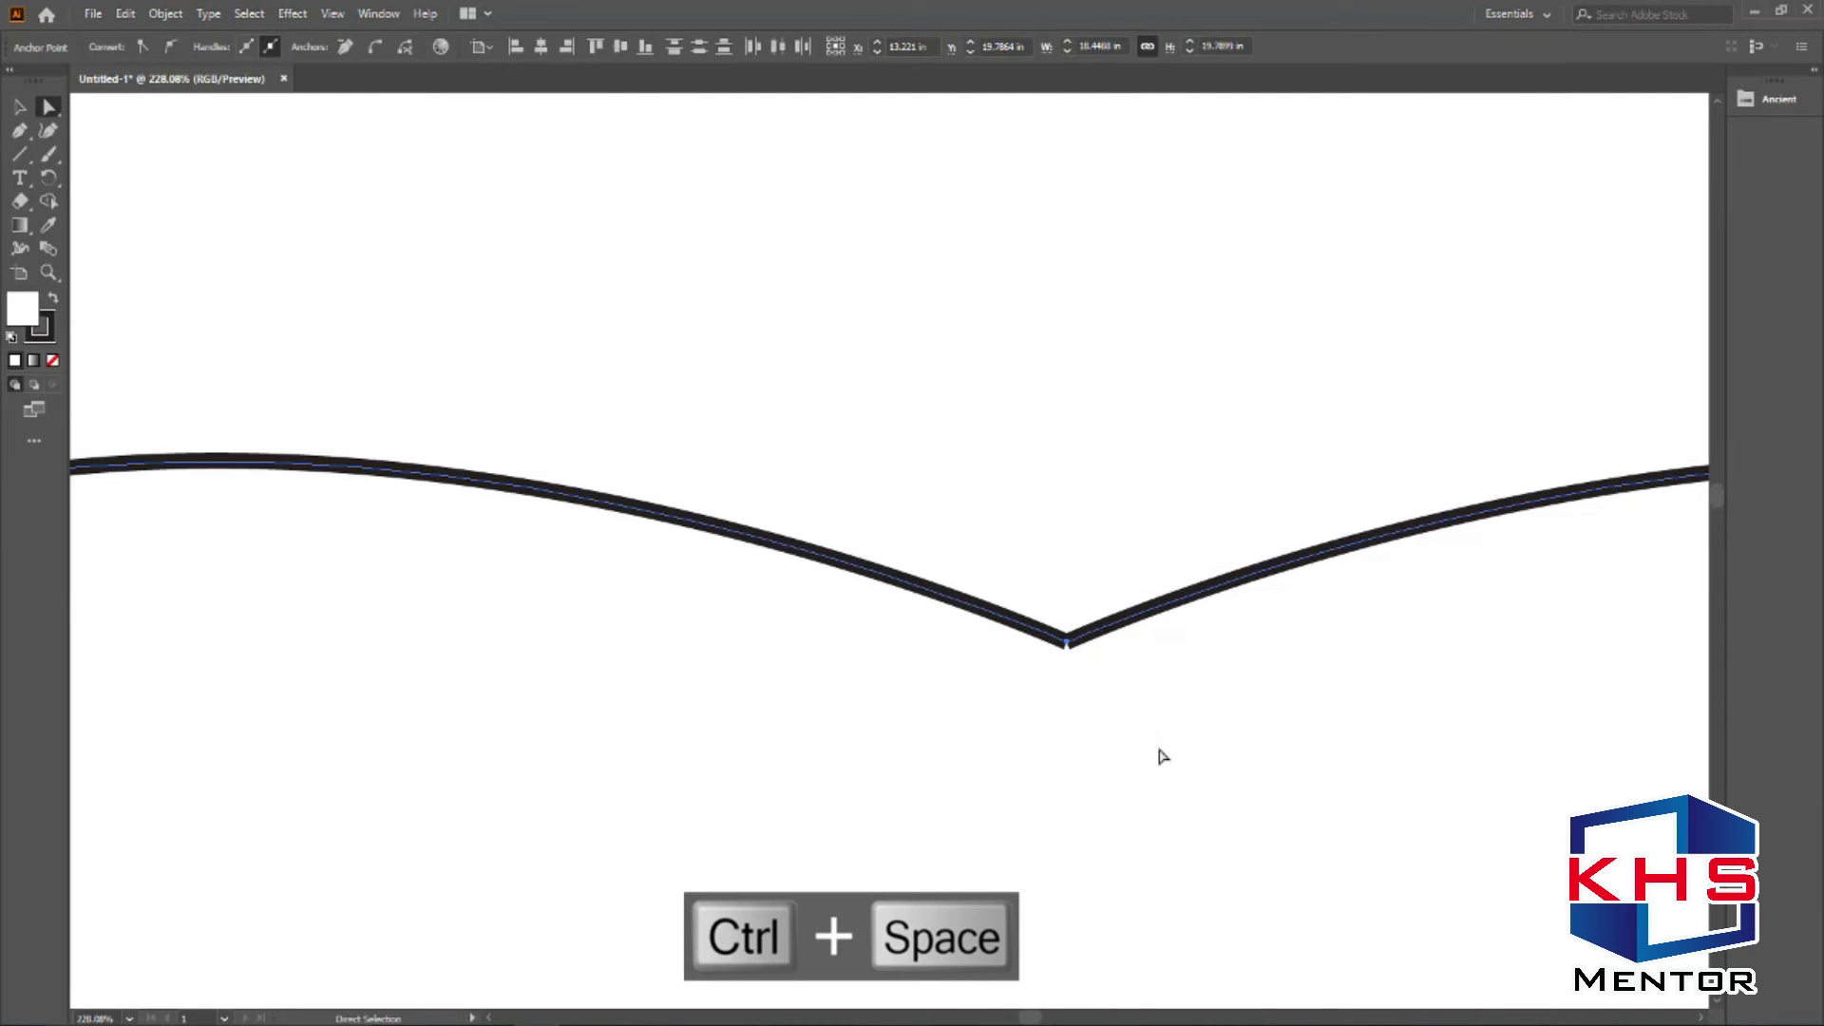
right_click(1076, 648)
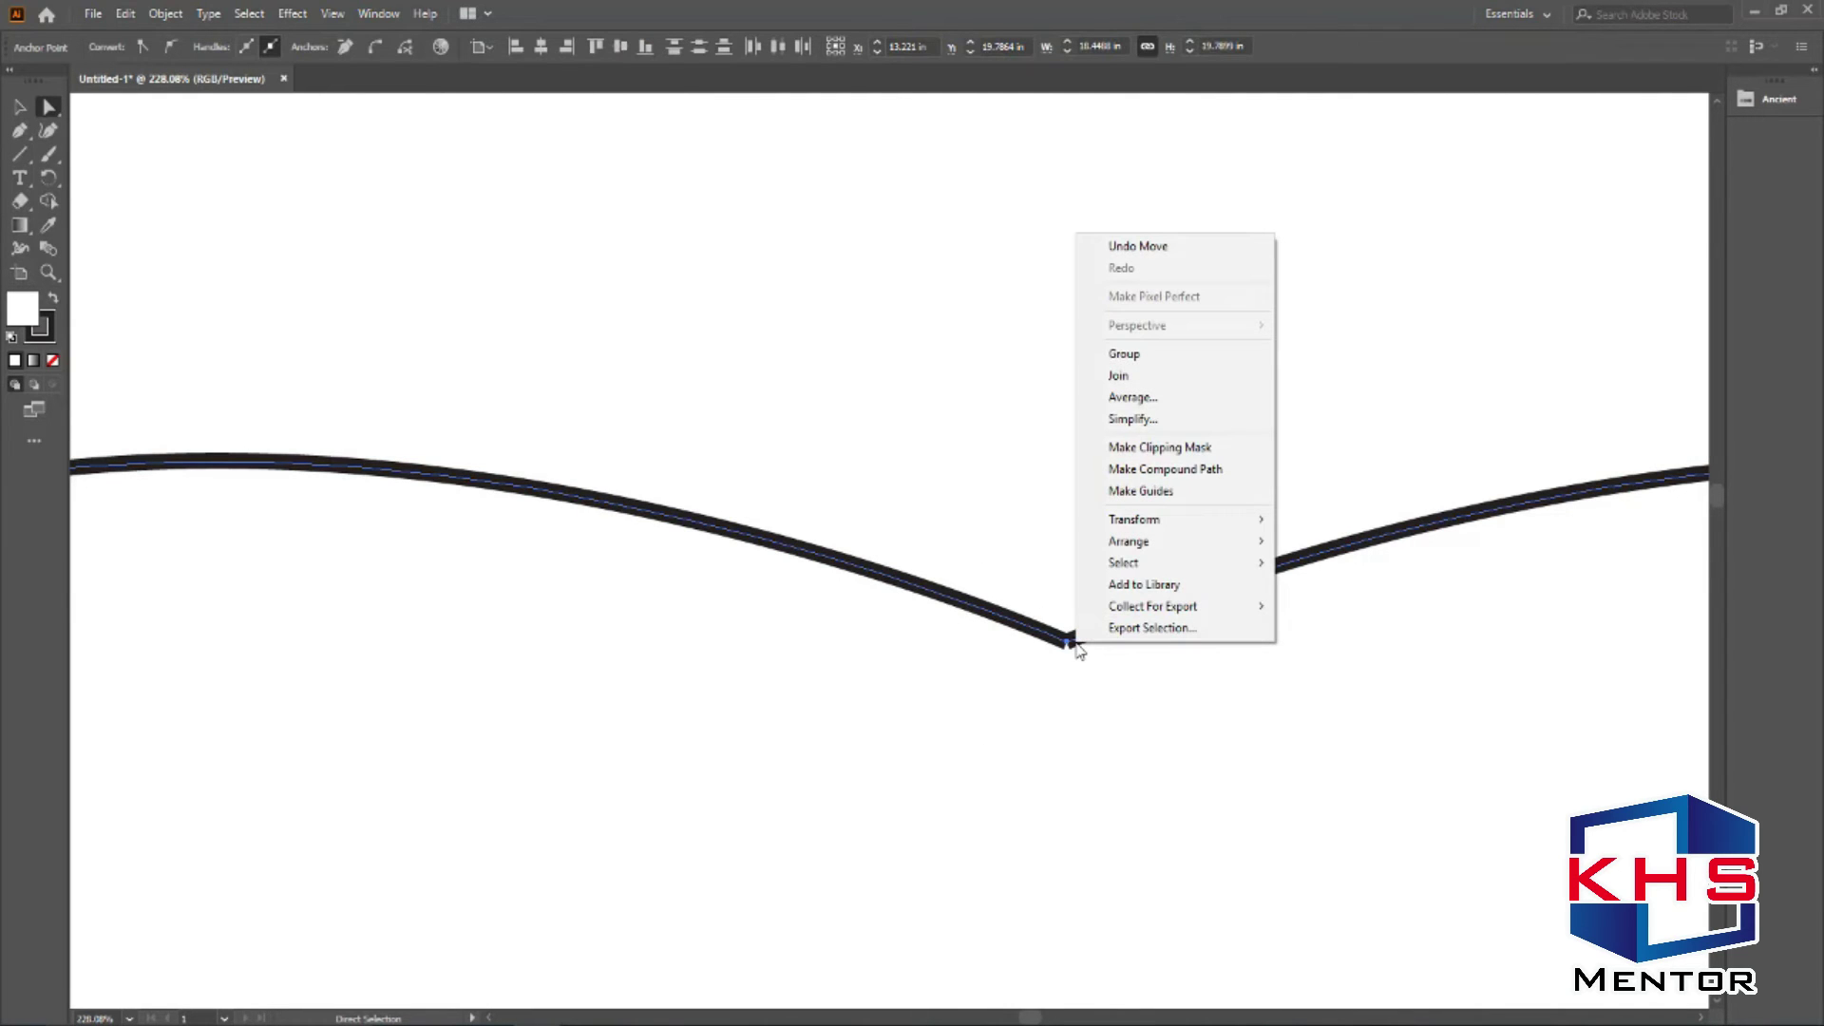
click(1162, 397)
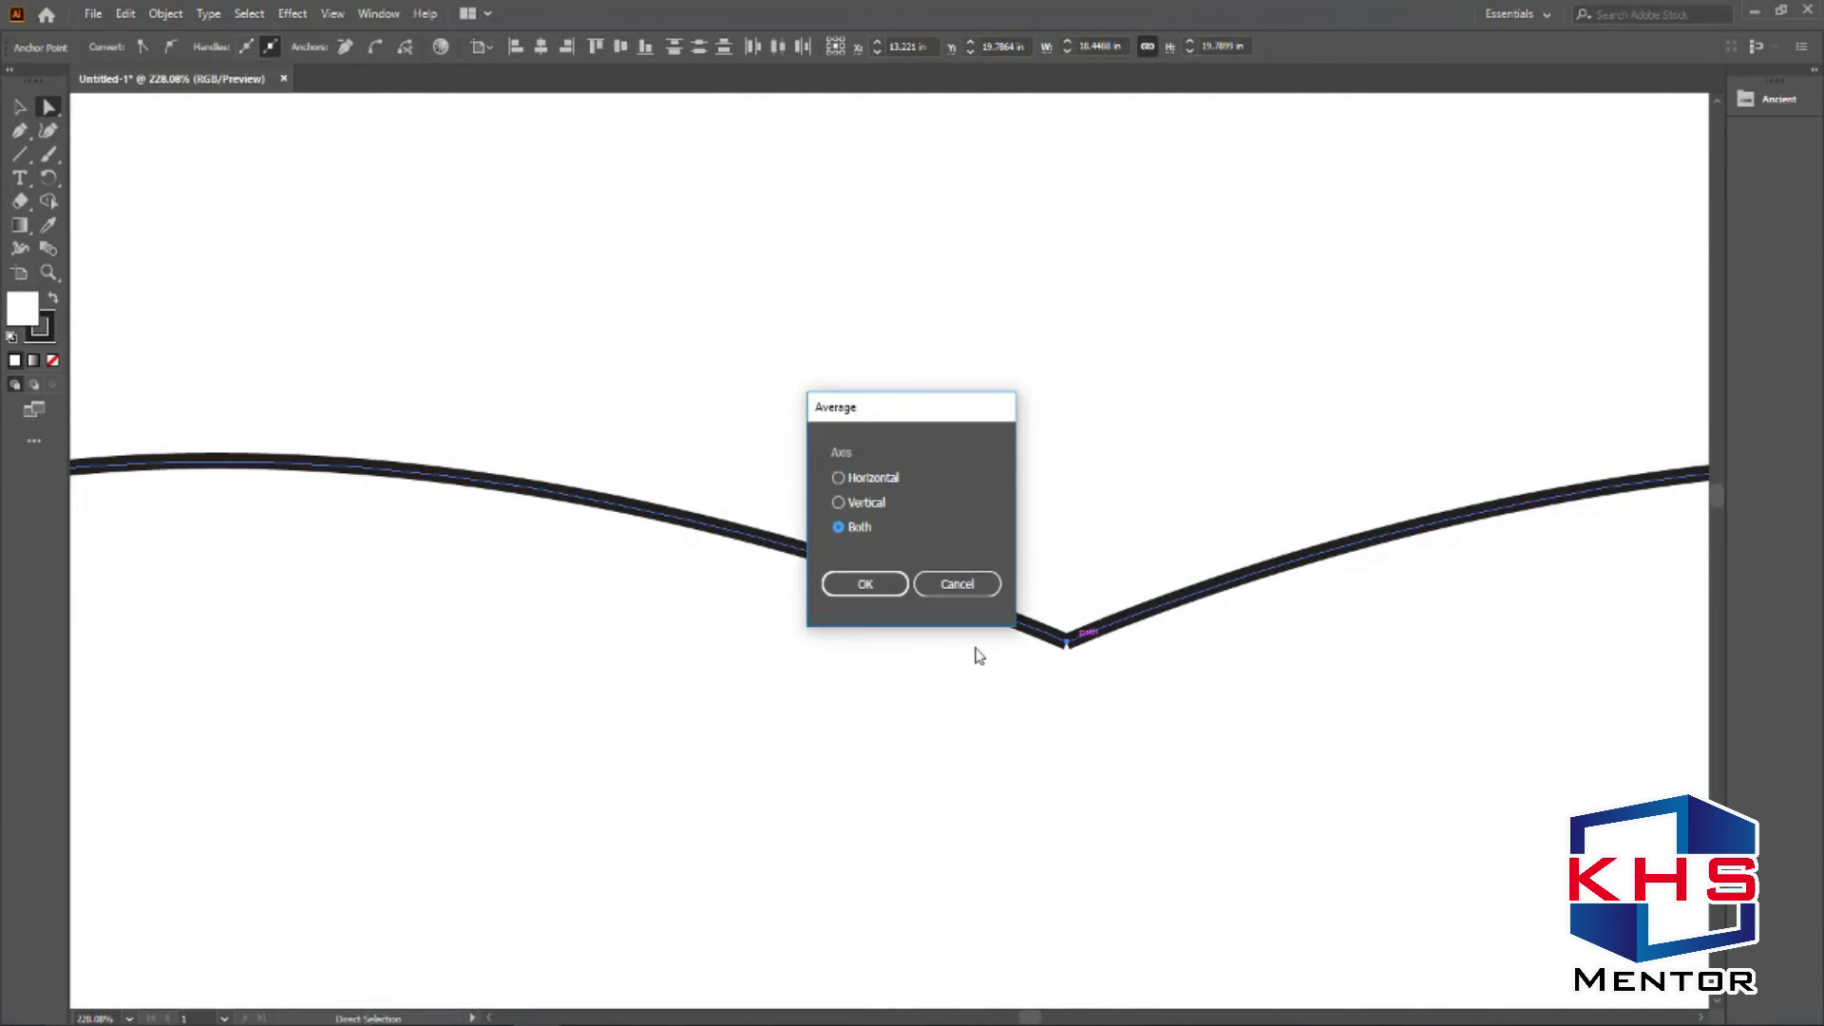
click(852, 583)
Join the averaged anchors at the heart's top notch into one corner point.
key(ctrl+space)
drag(974, 532, 1136, 705)
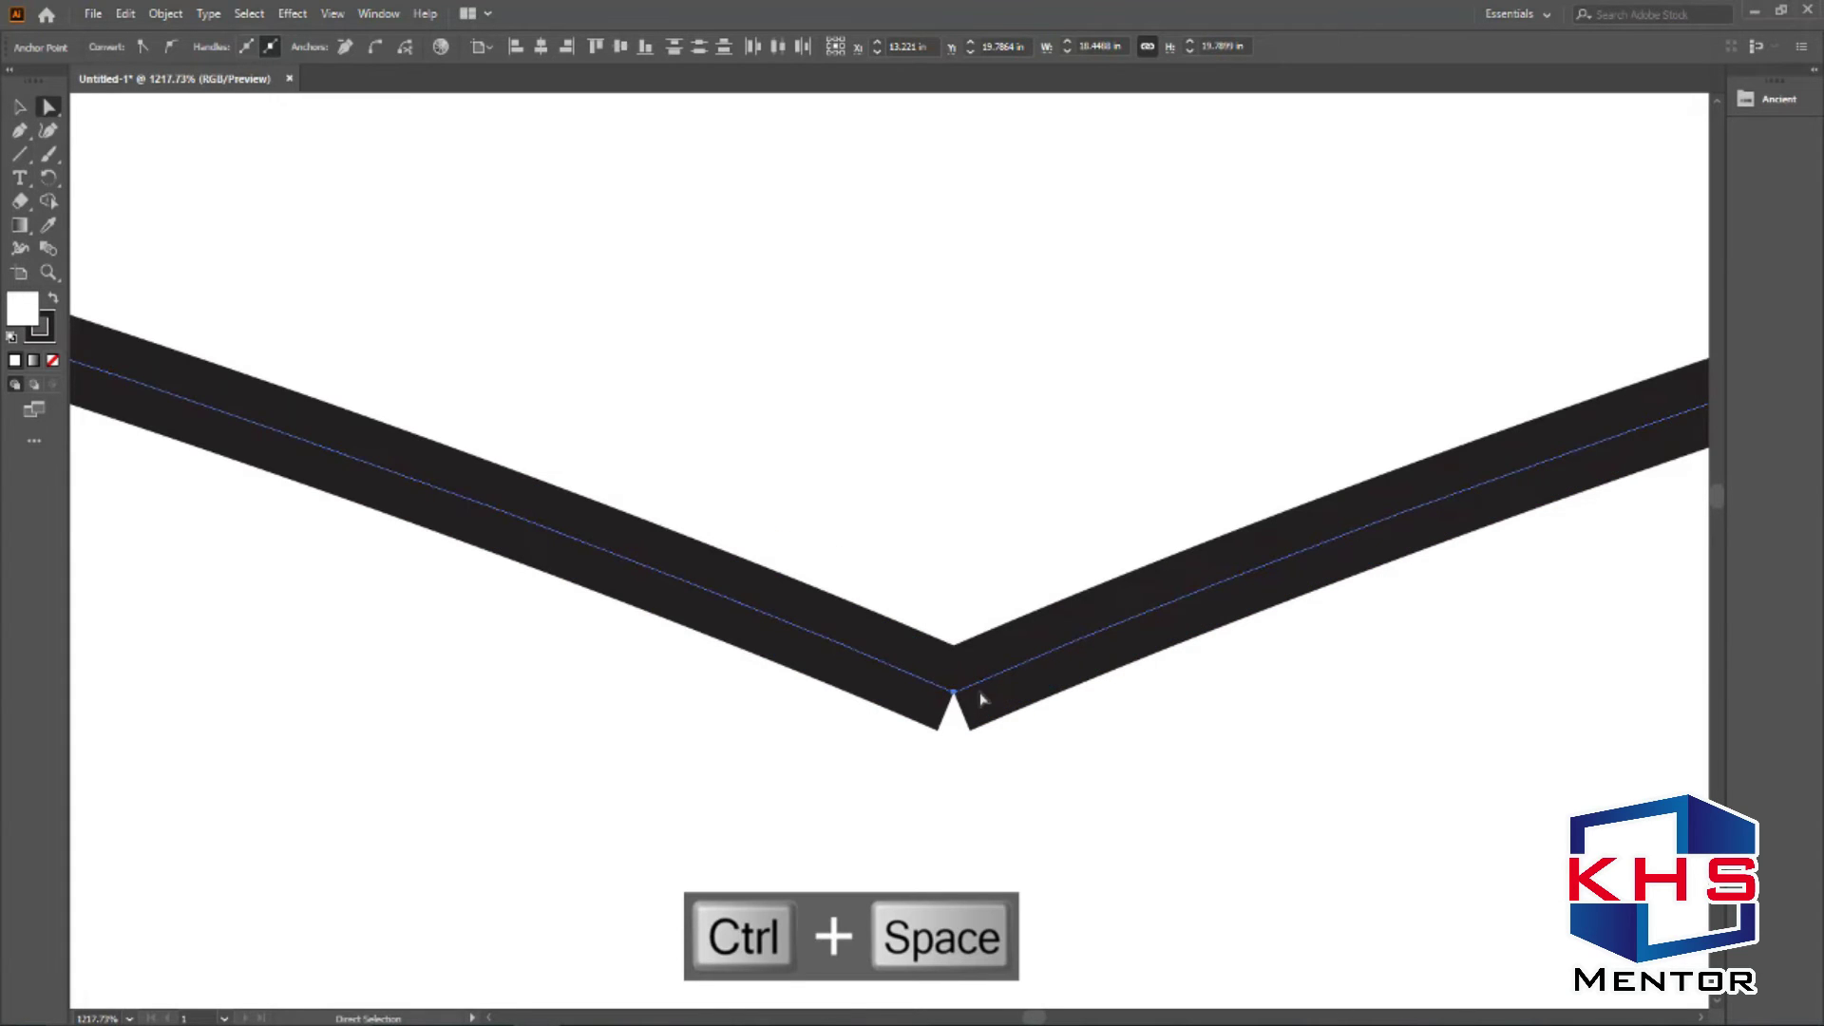
right_click(961, 698)
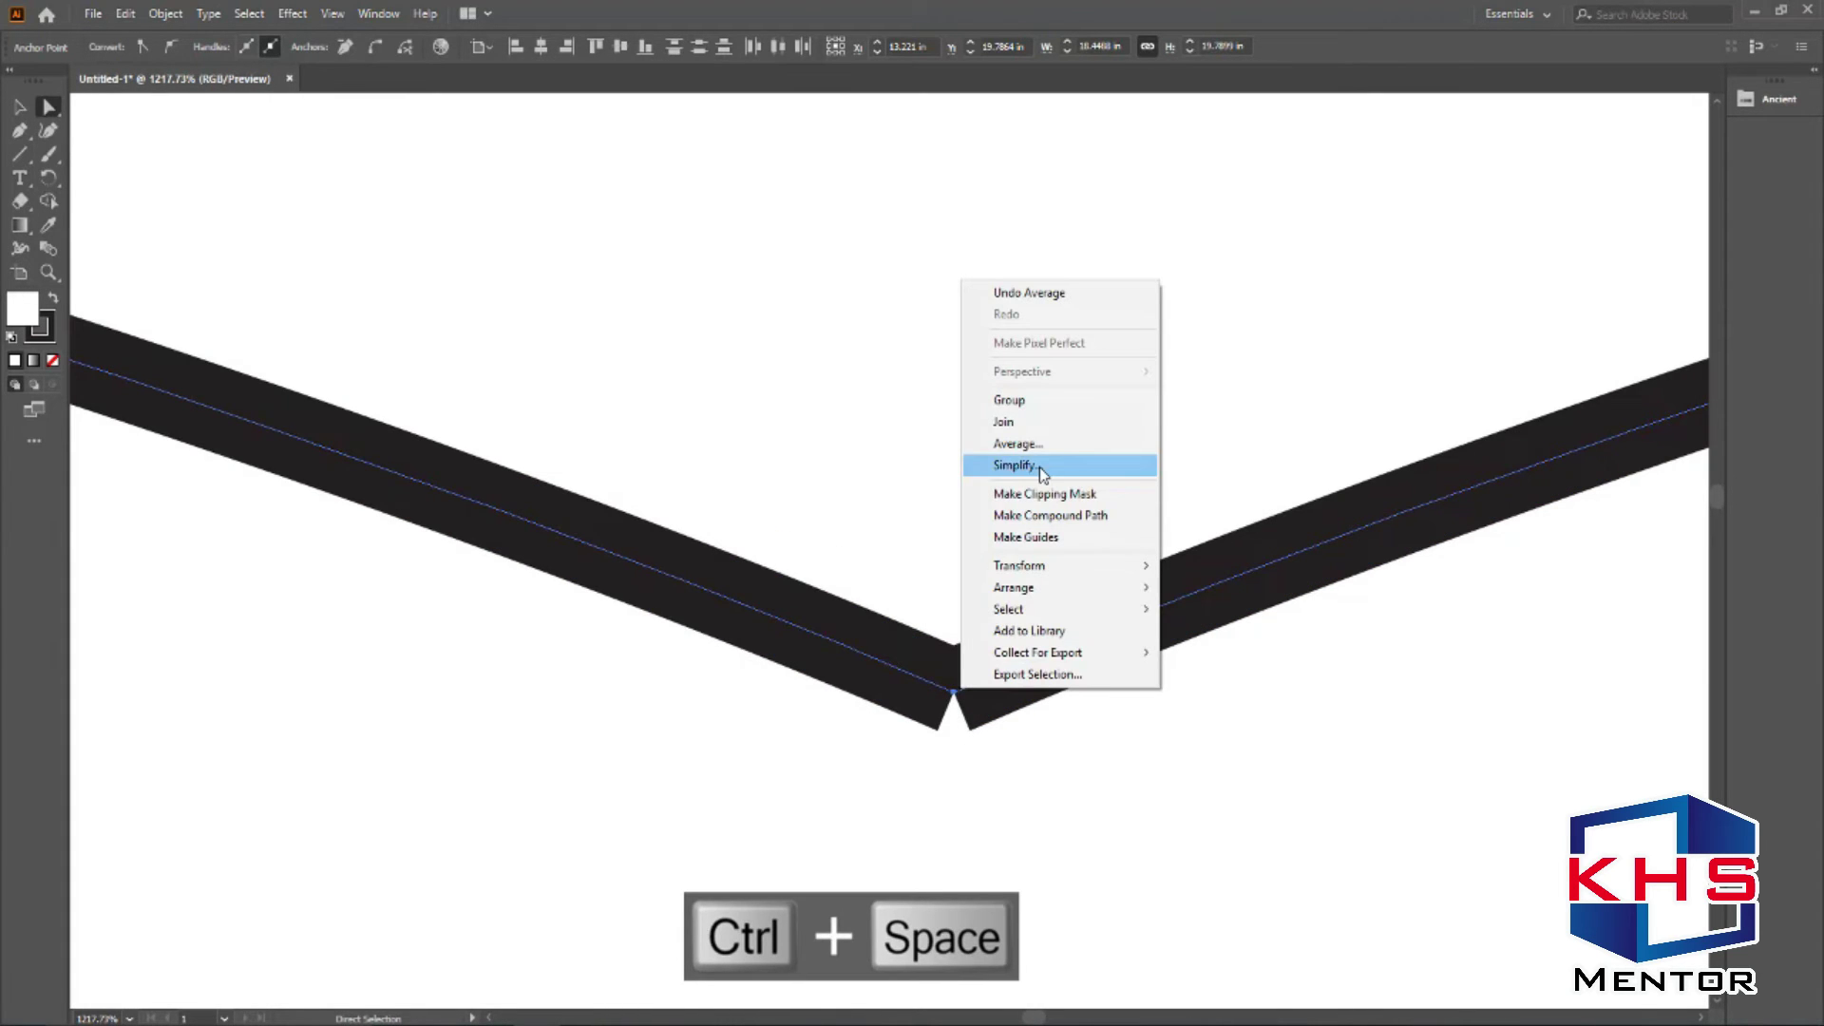
click(1040, 424)
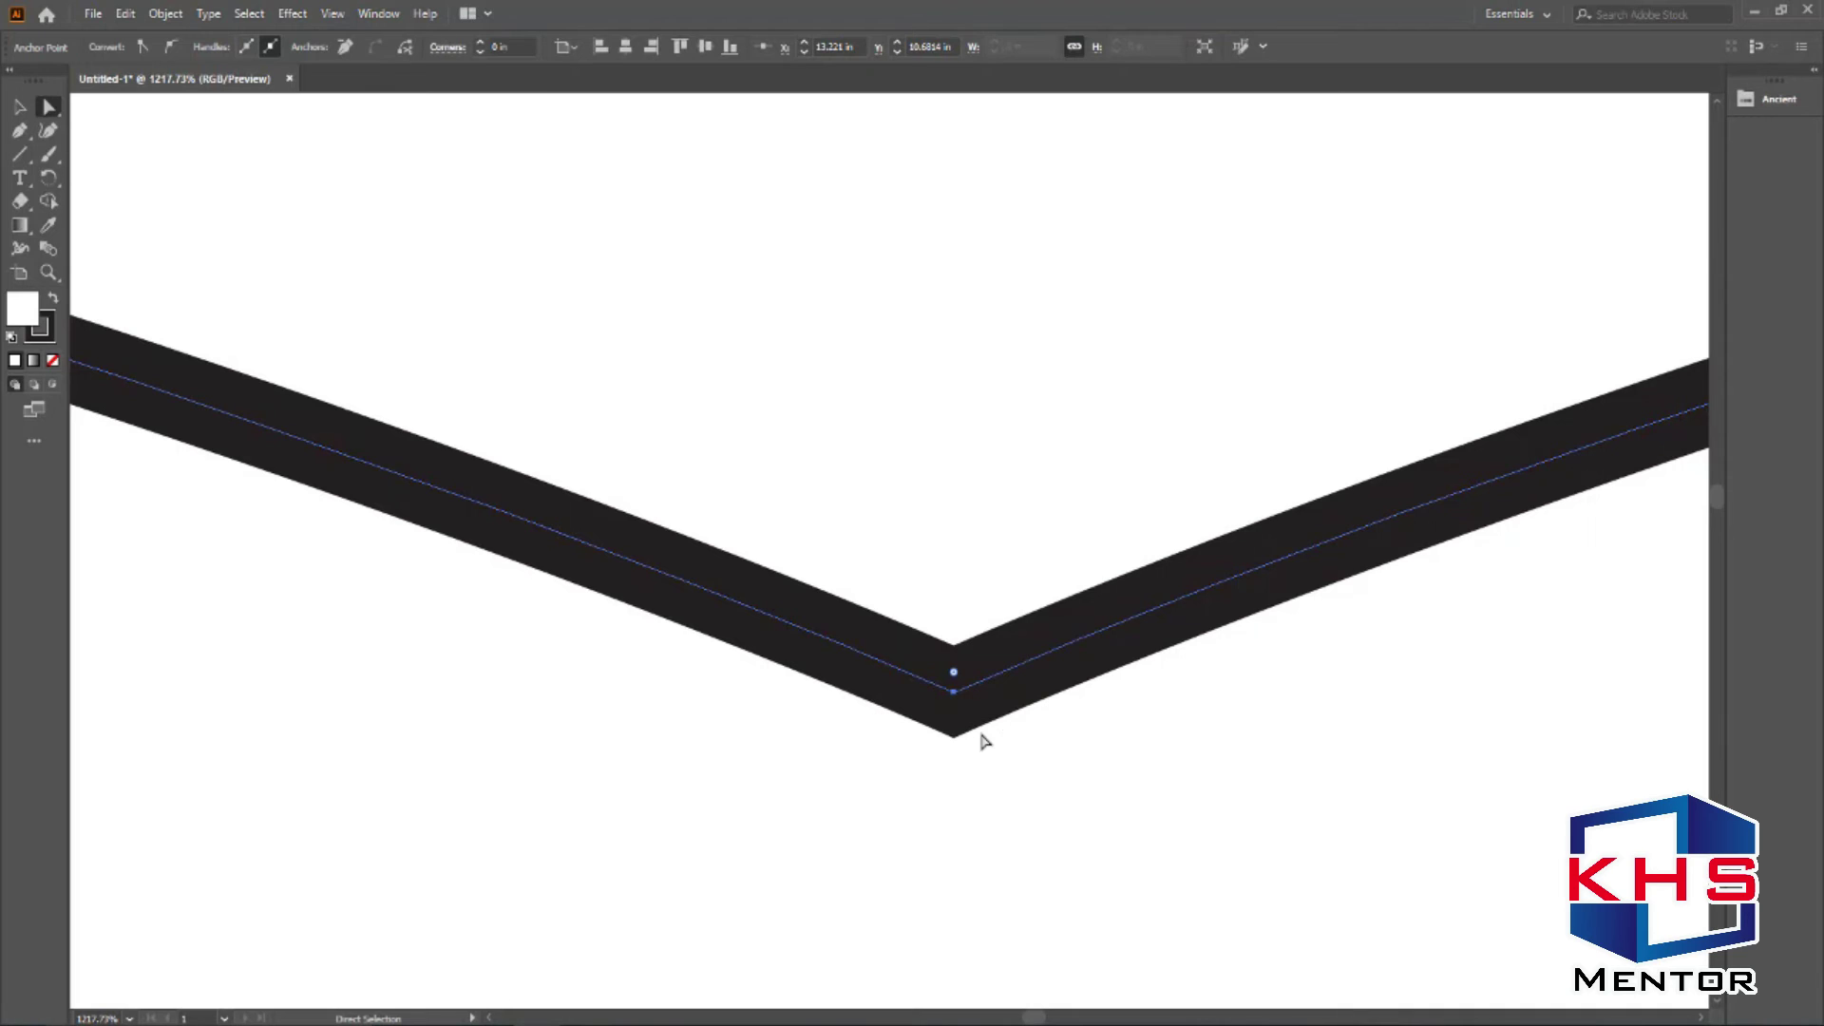
Select the overlapping end anchors at the heart's bottom tip and average them on both axes.
key(ctrl+minus)
key(ctrl+minus)
key(ctrl+minus)
key(ctrl+minus)
key(ctrl+minus)
key(ctrl+minus)
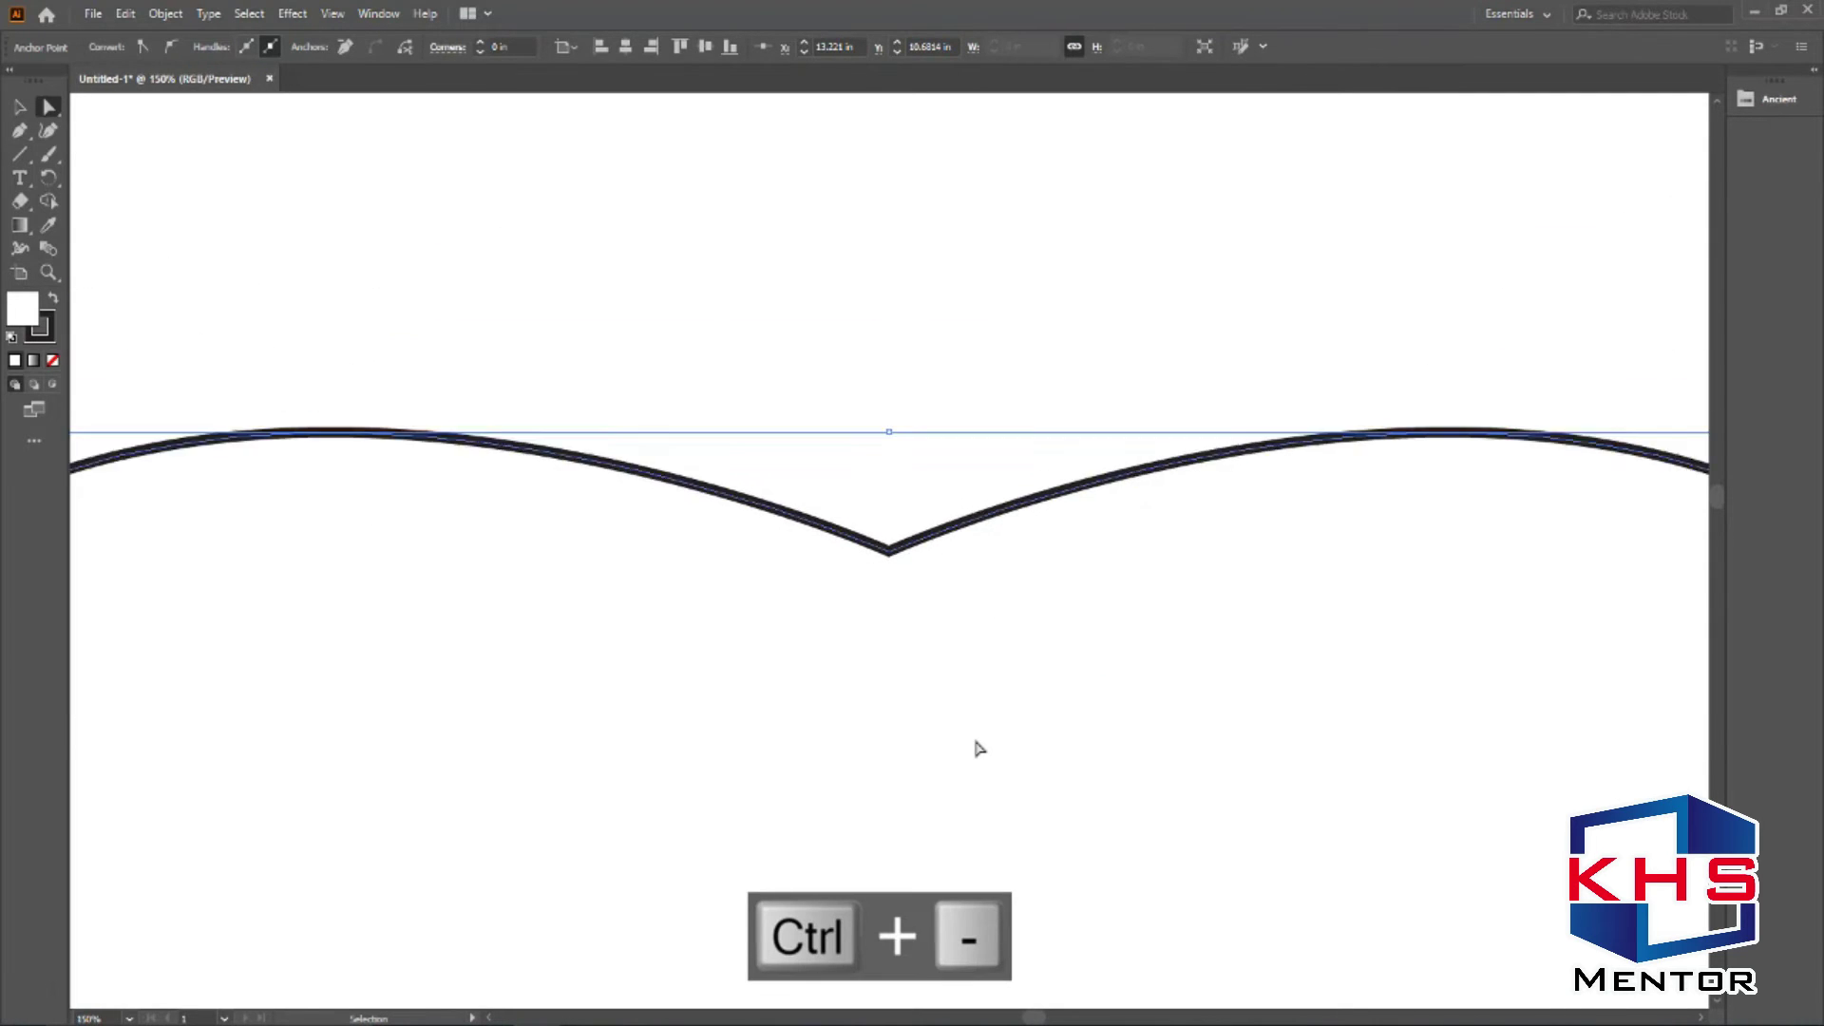
click(724, 294)
click(1127, 473)
drag(932, 301, 1440, 816)
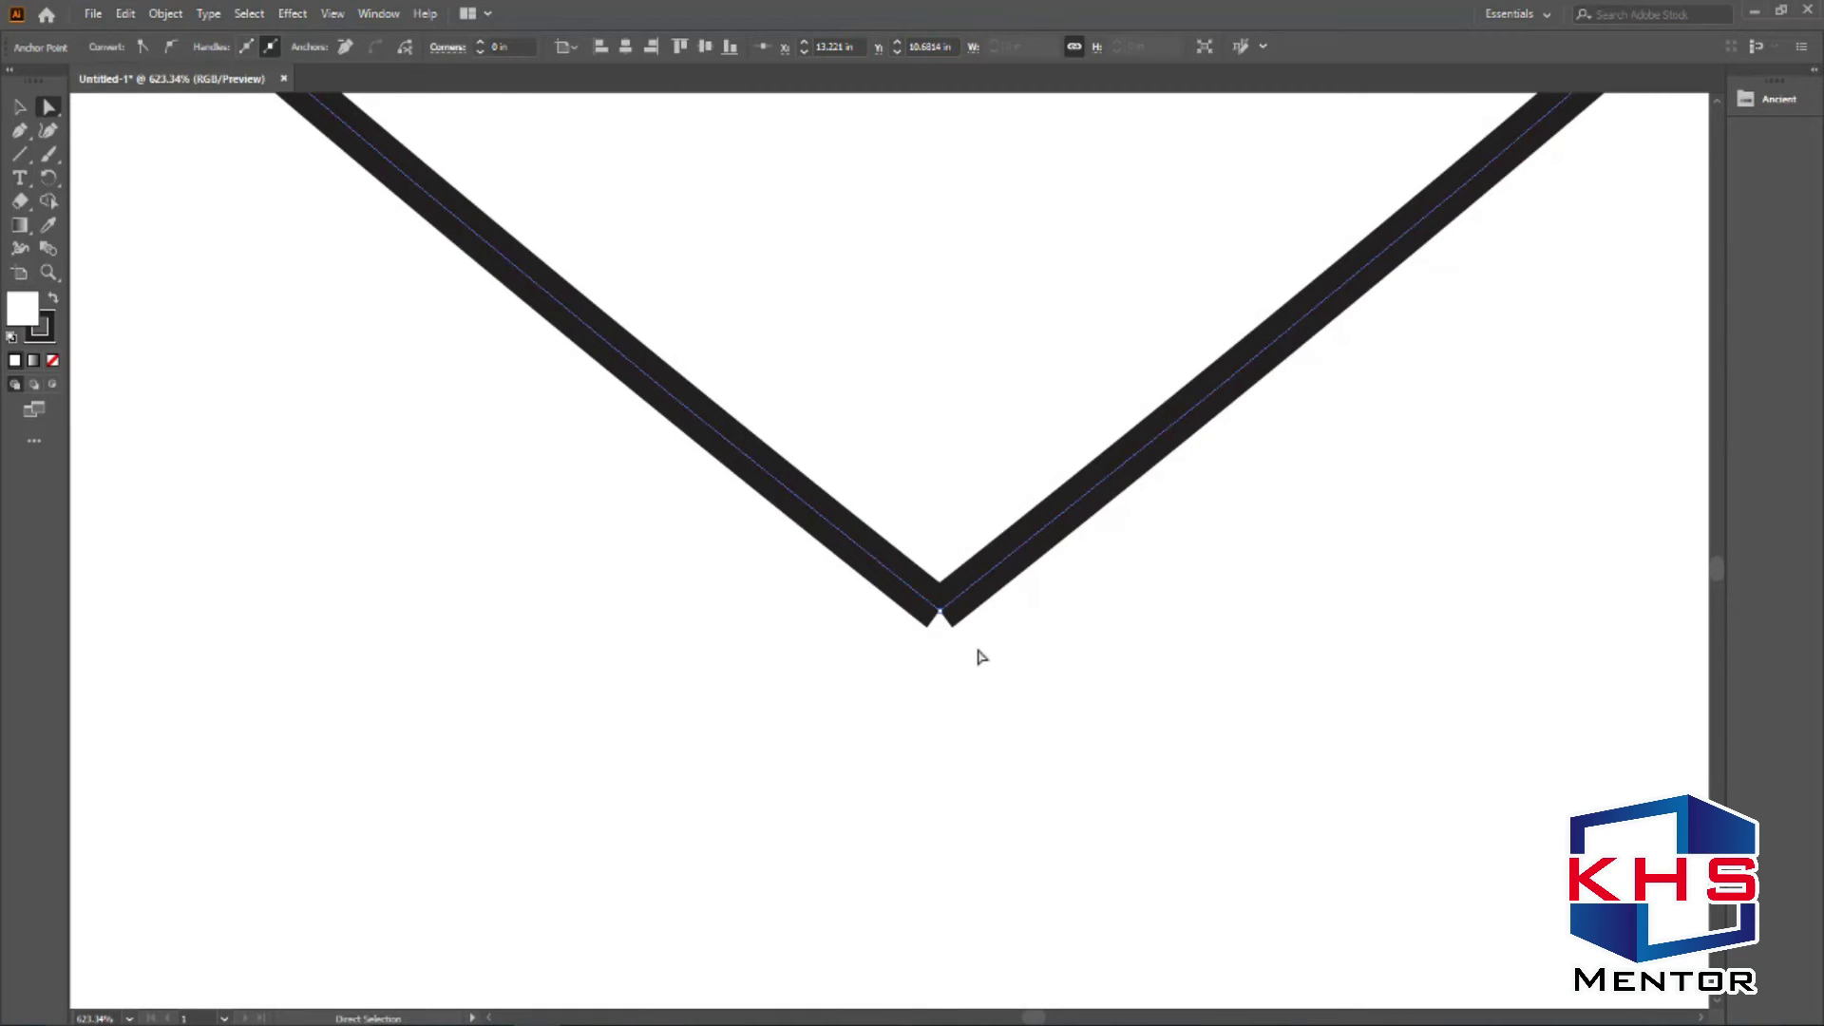
click(948, 572)
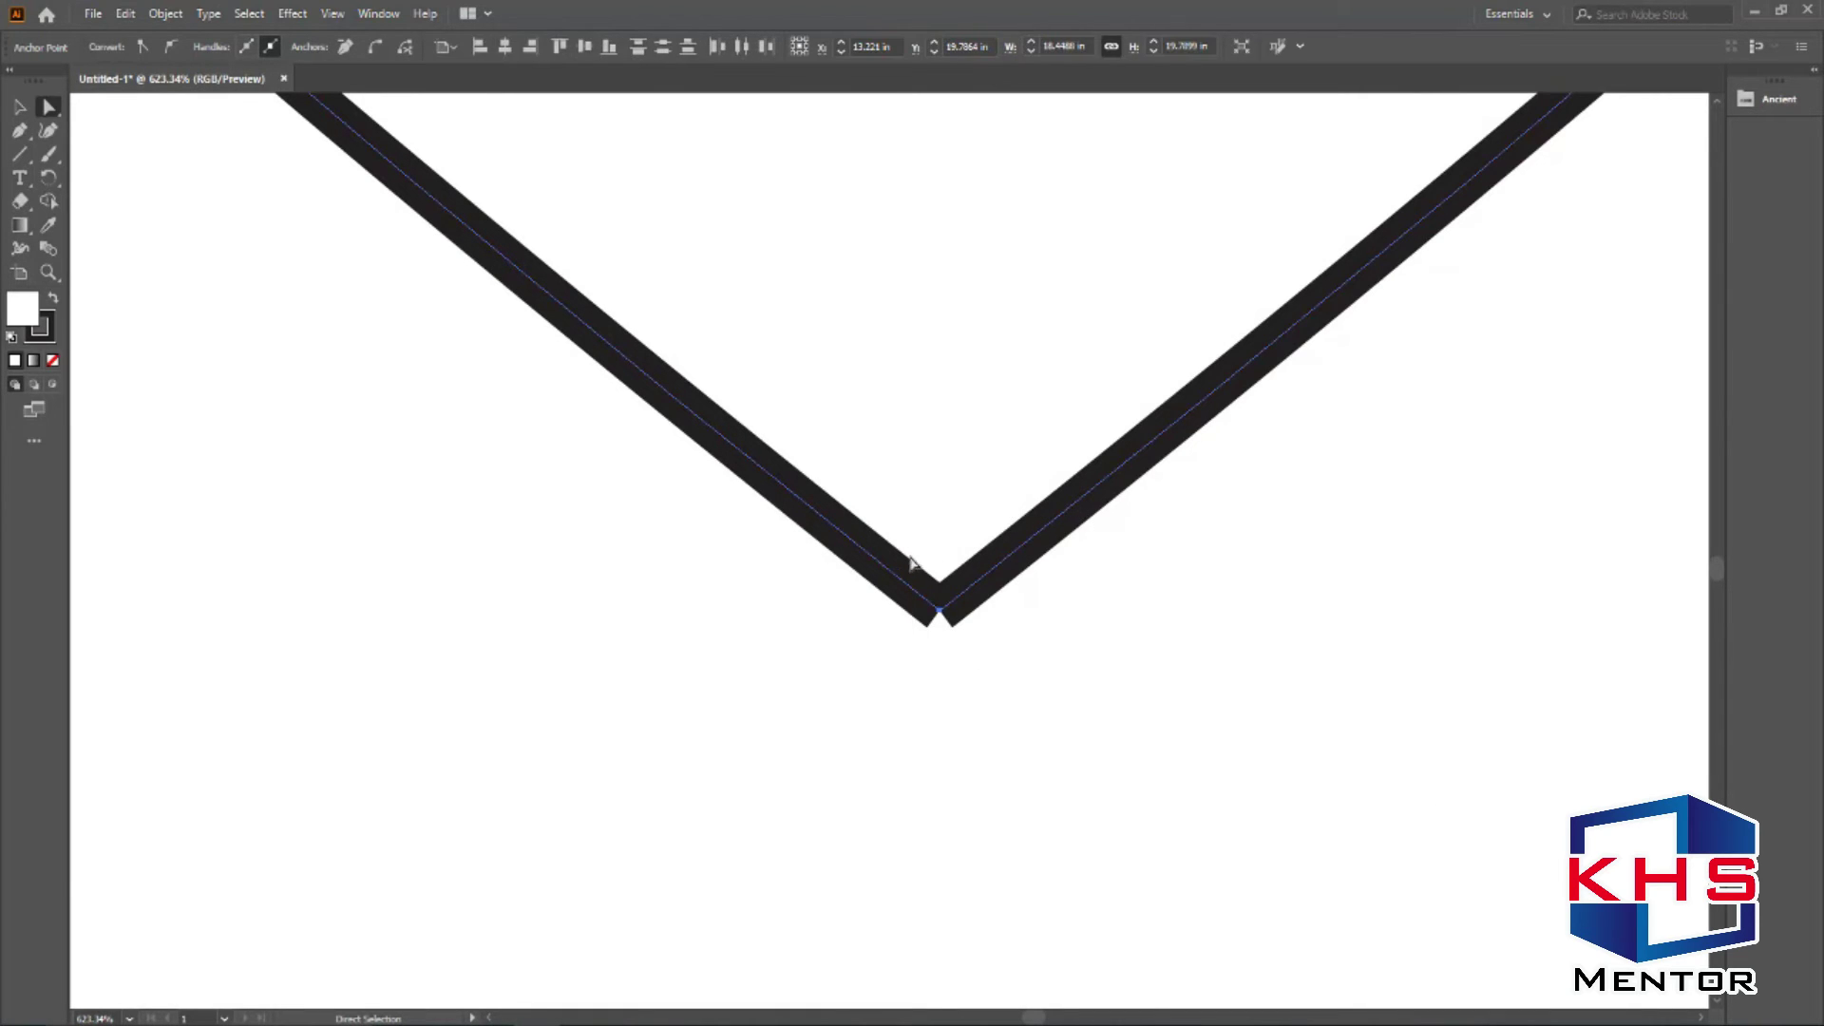
right_click(941, 612)
click(996, 366)
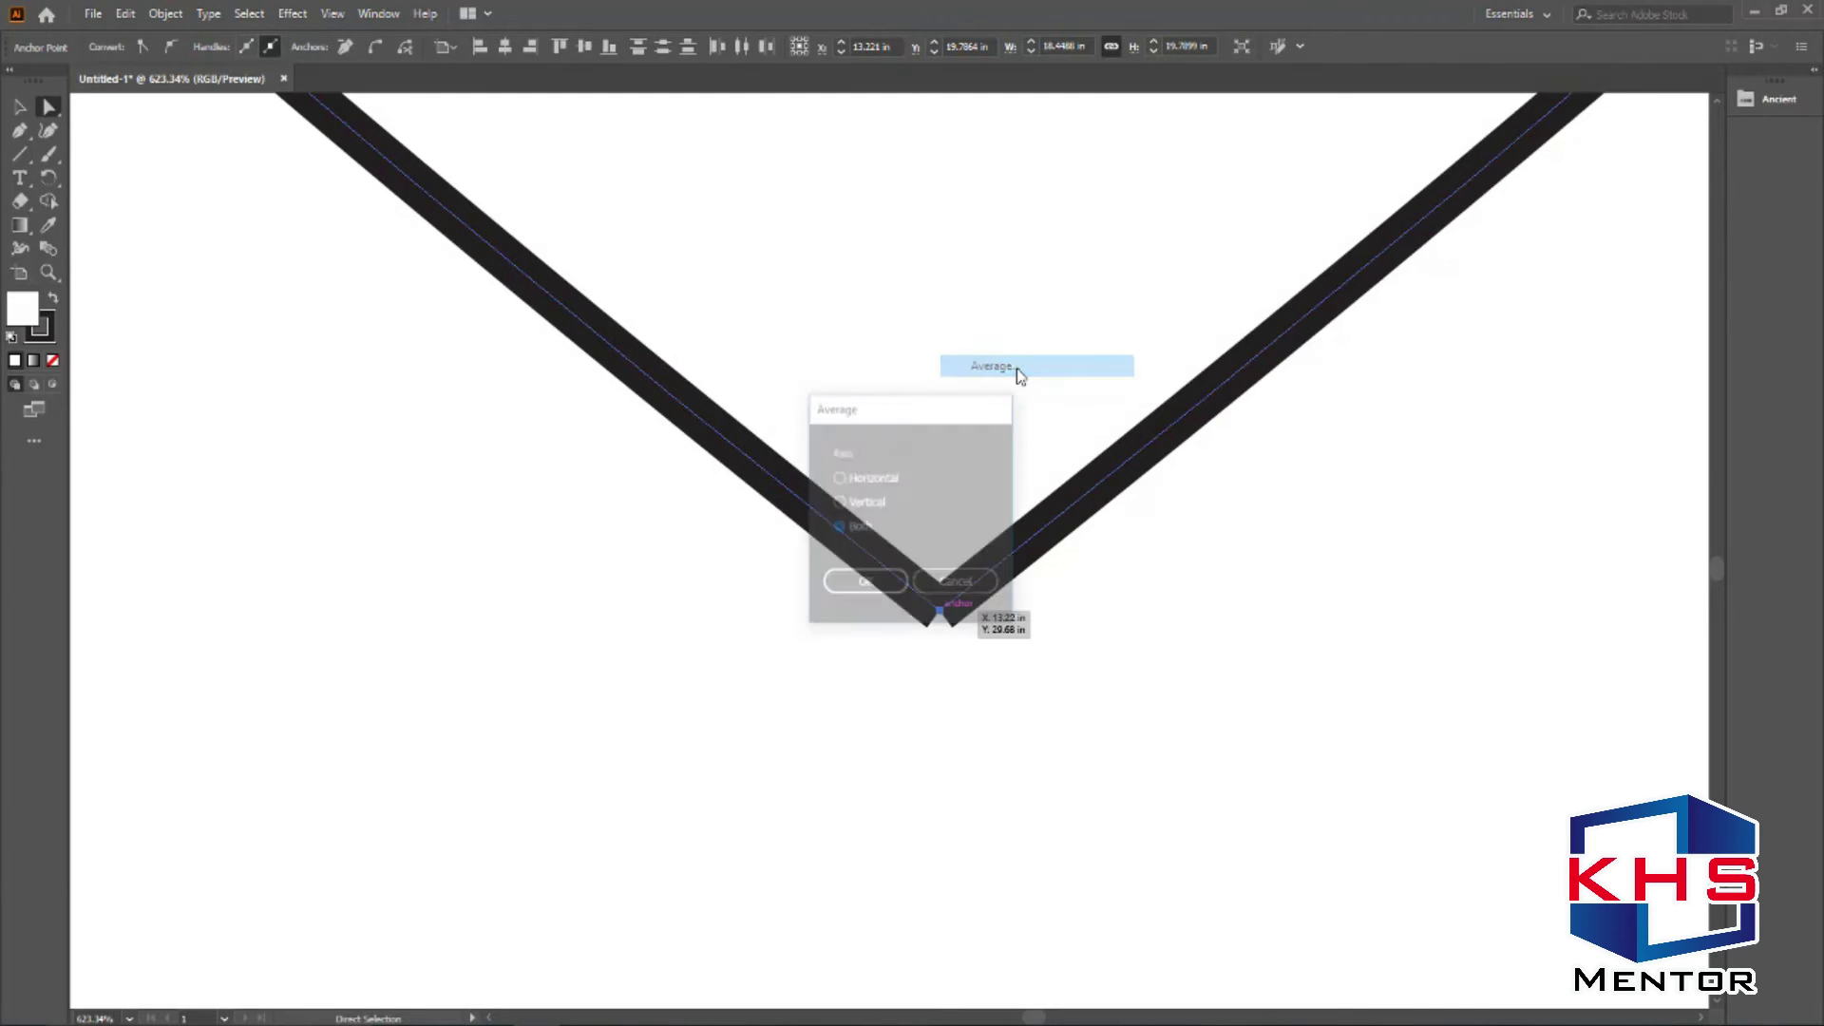
click(859, 583)
Join the averaged anchors at the heart's bottom tip to close the outline.
drag(1053, 695, 846, 471)
right_click(943, 613)
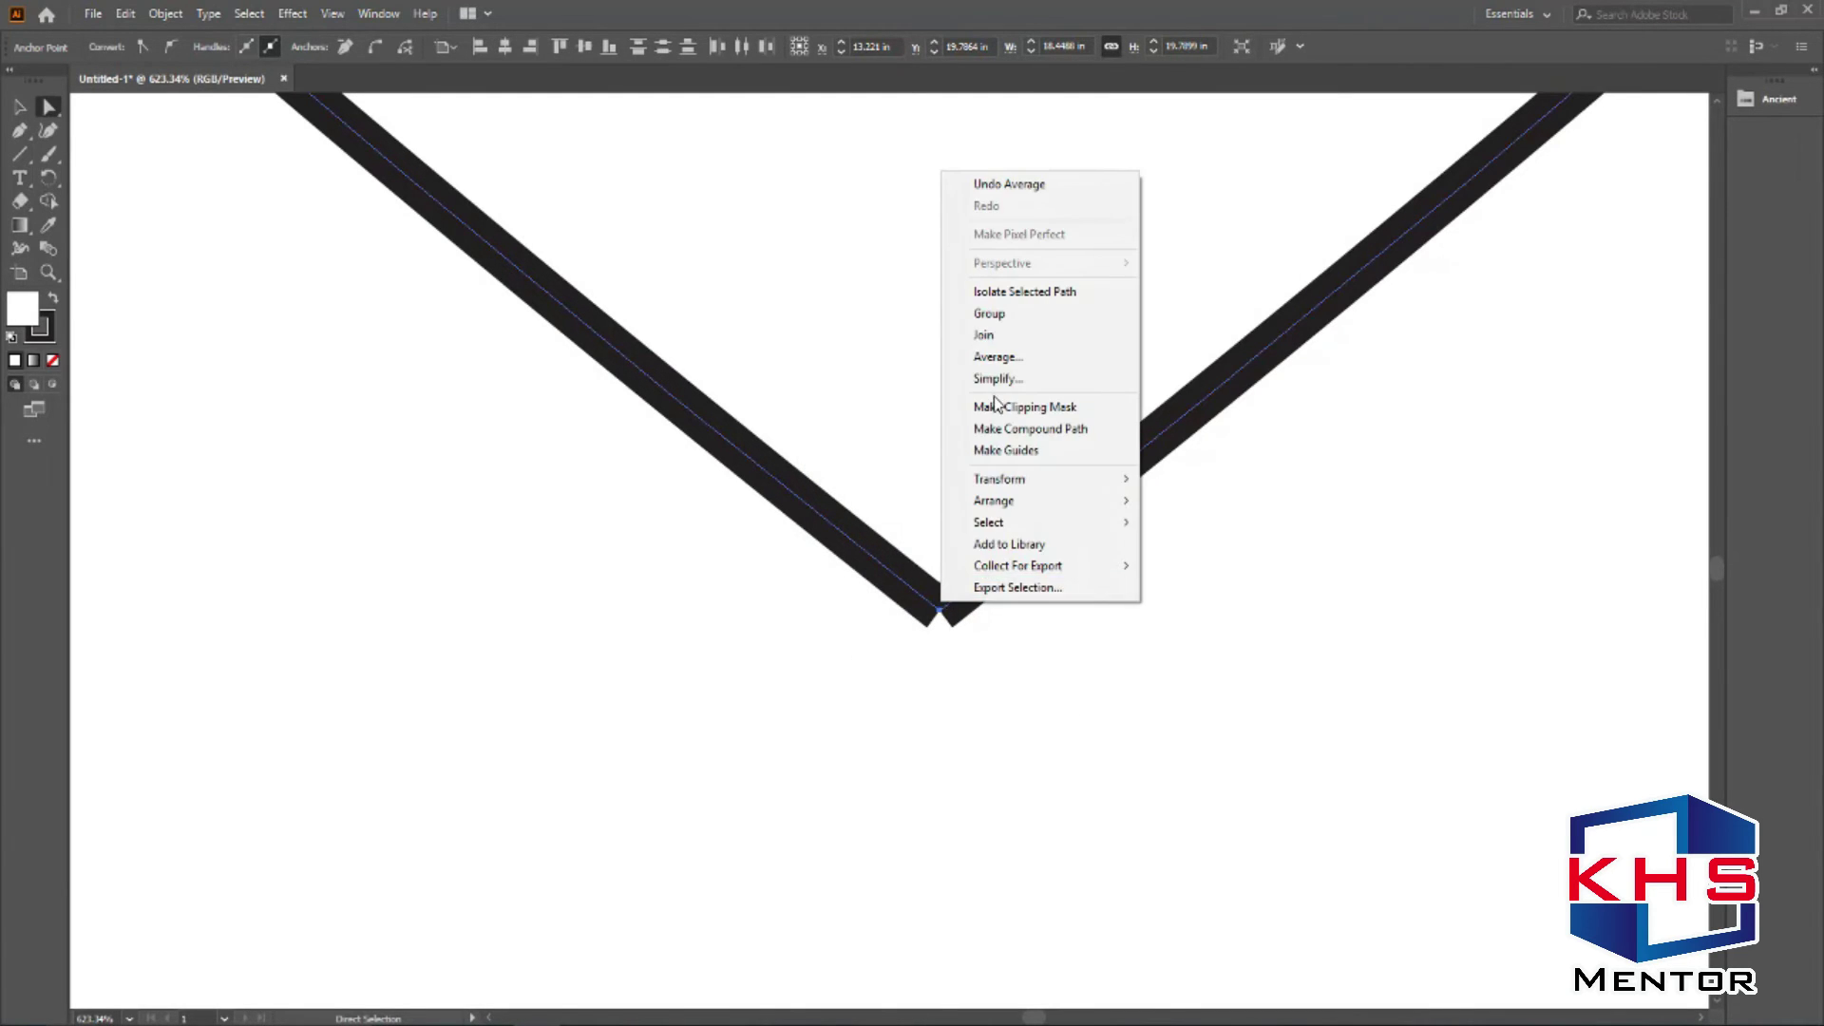
click(1034, 338)
scroll(950, 575, down, 15)
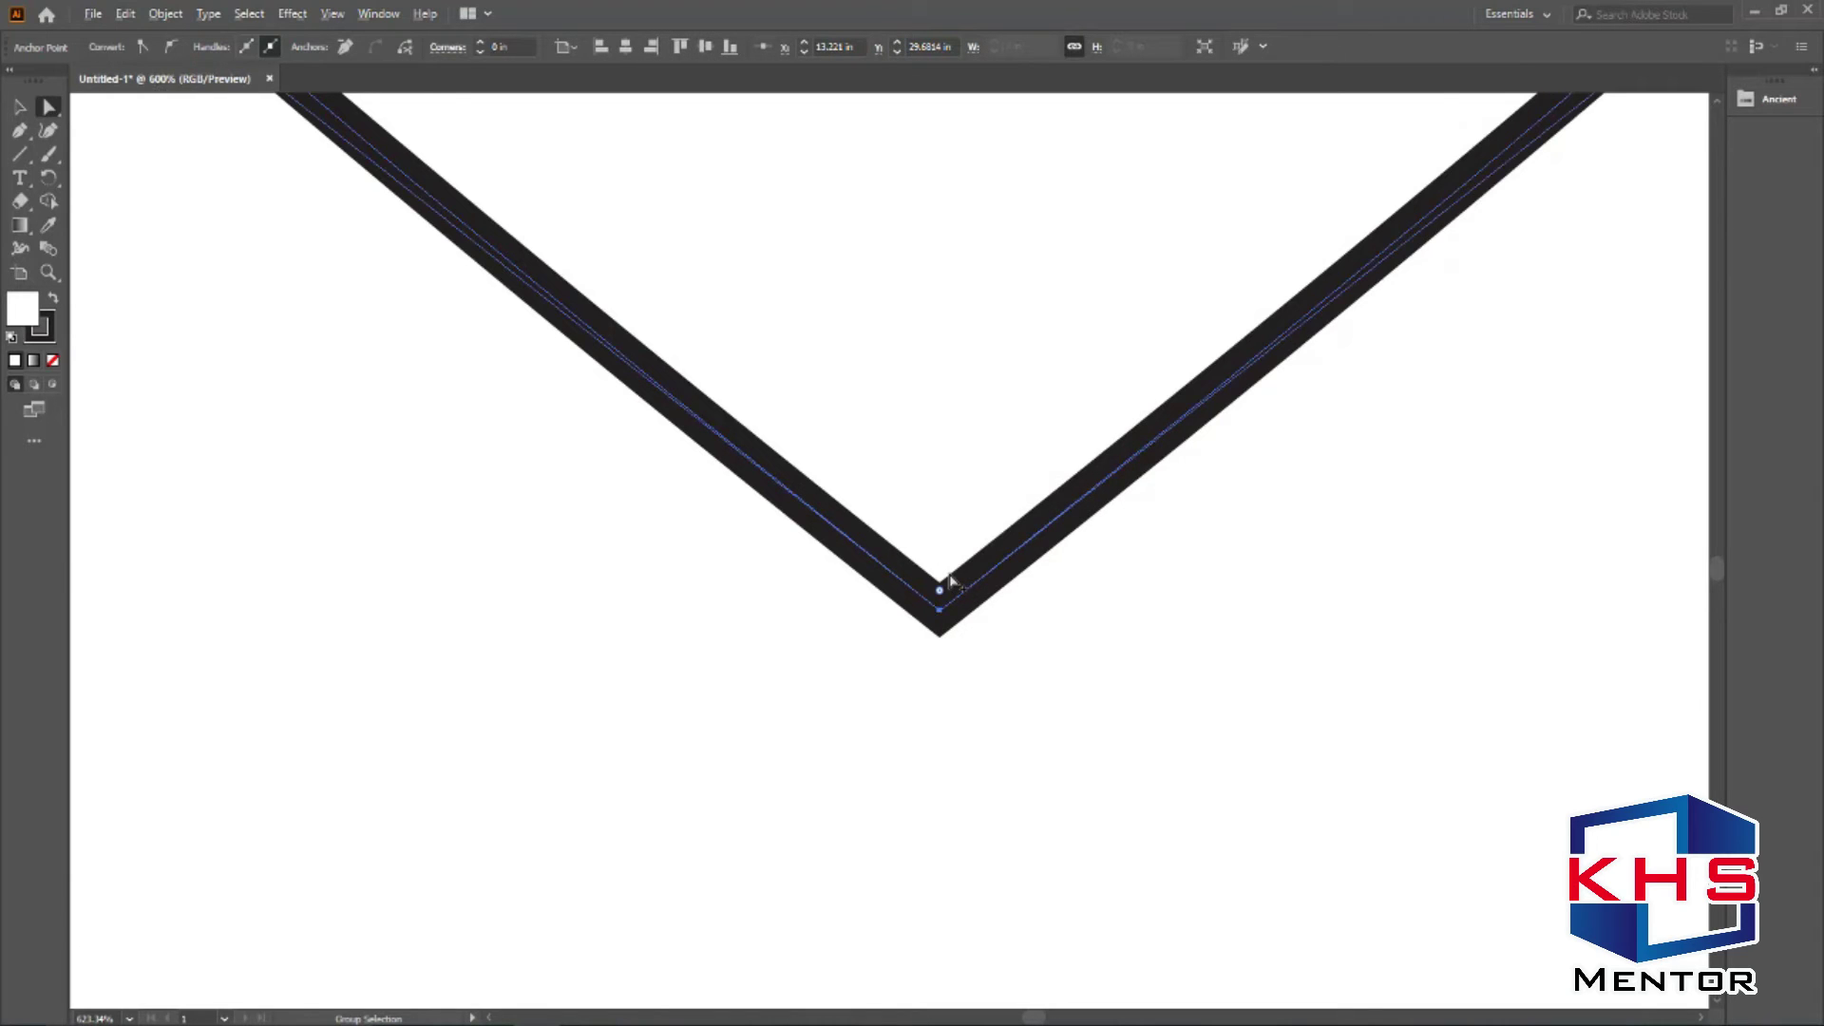
scroll(950, 575, down, 2)
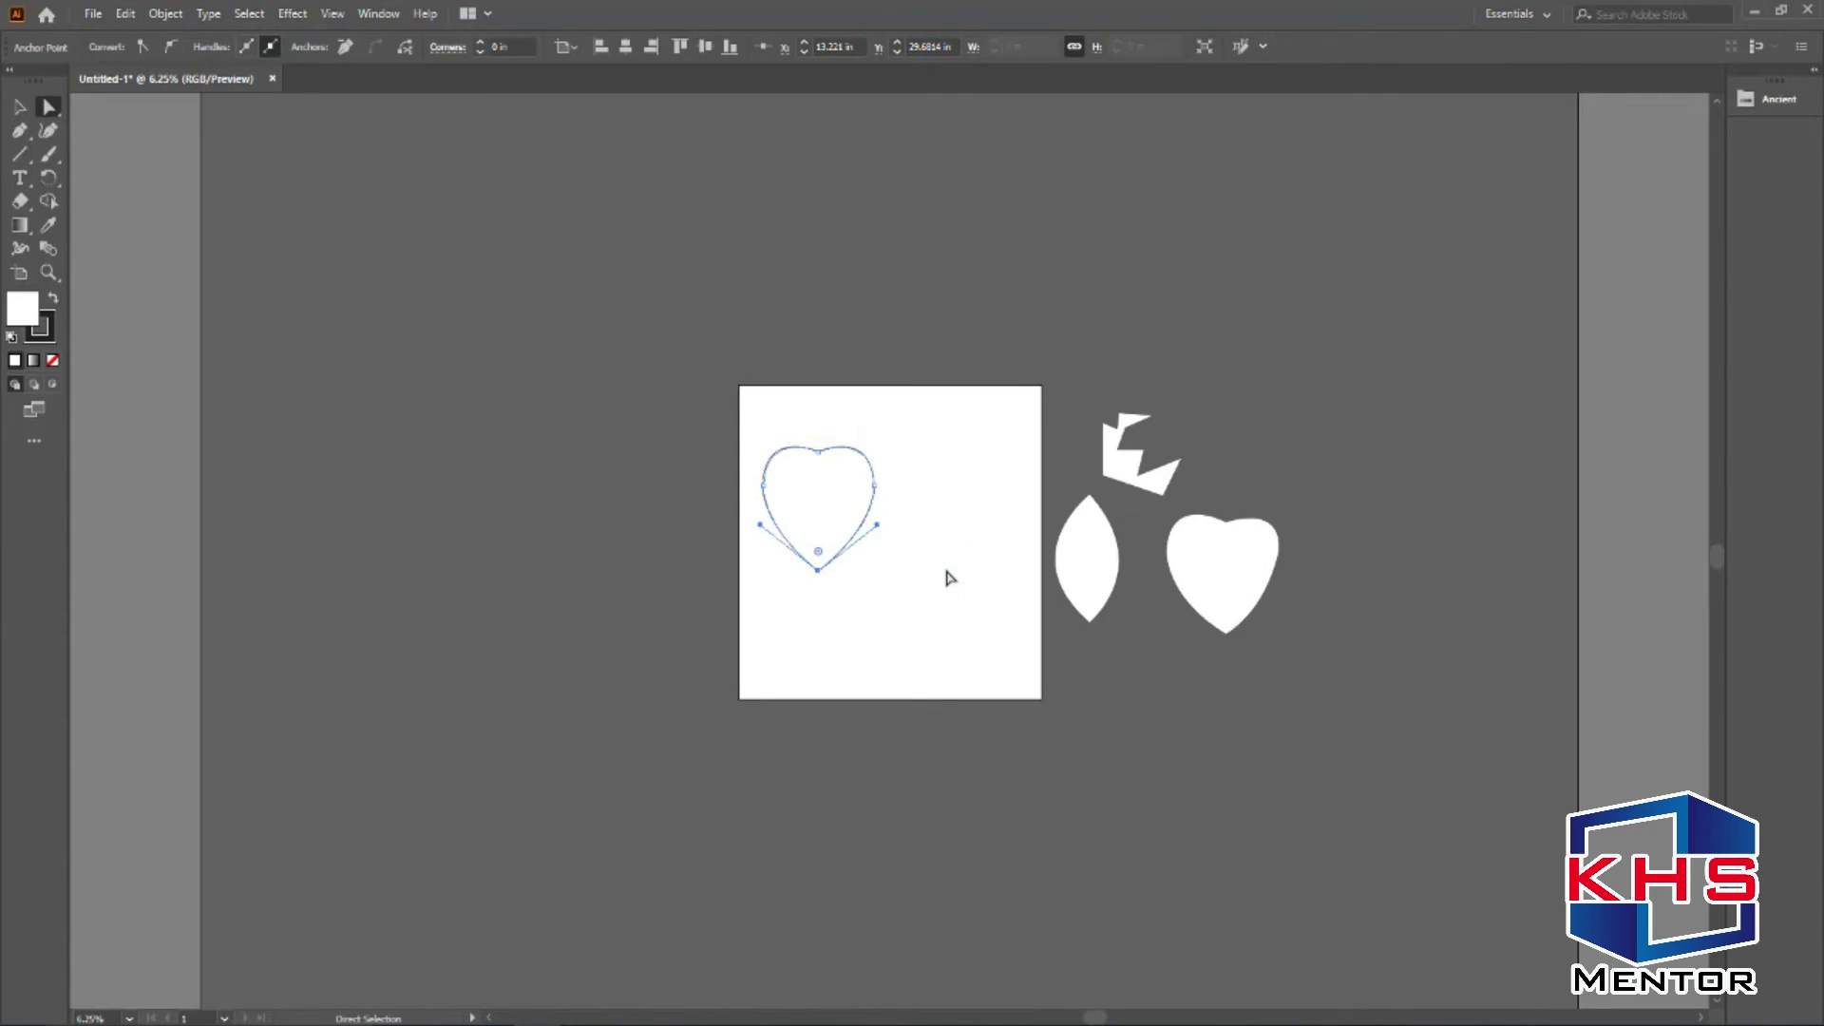
Scale the closed heart down to about 14.6 by 15.7 in and move it off the artboard, above the other heart.
key(v)
click(813, 525)
drag(875, 443, 1233, 472)
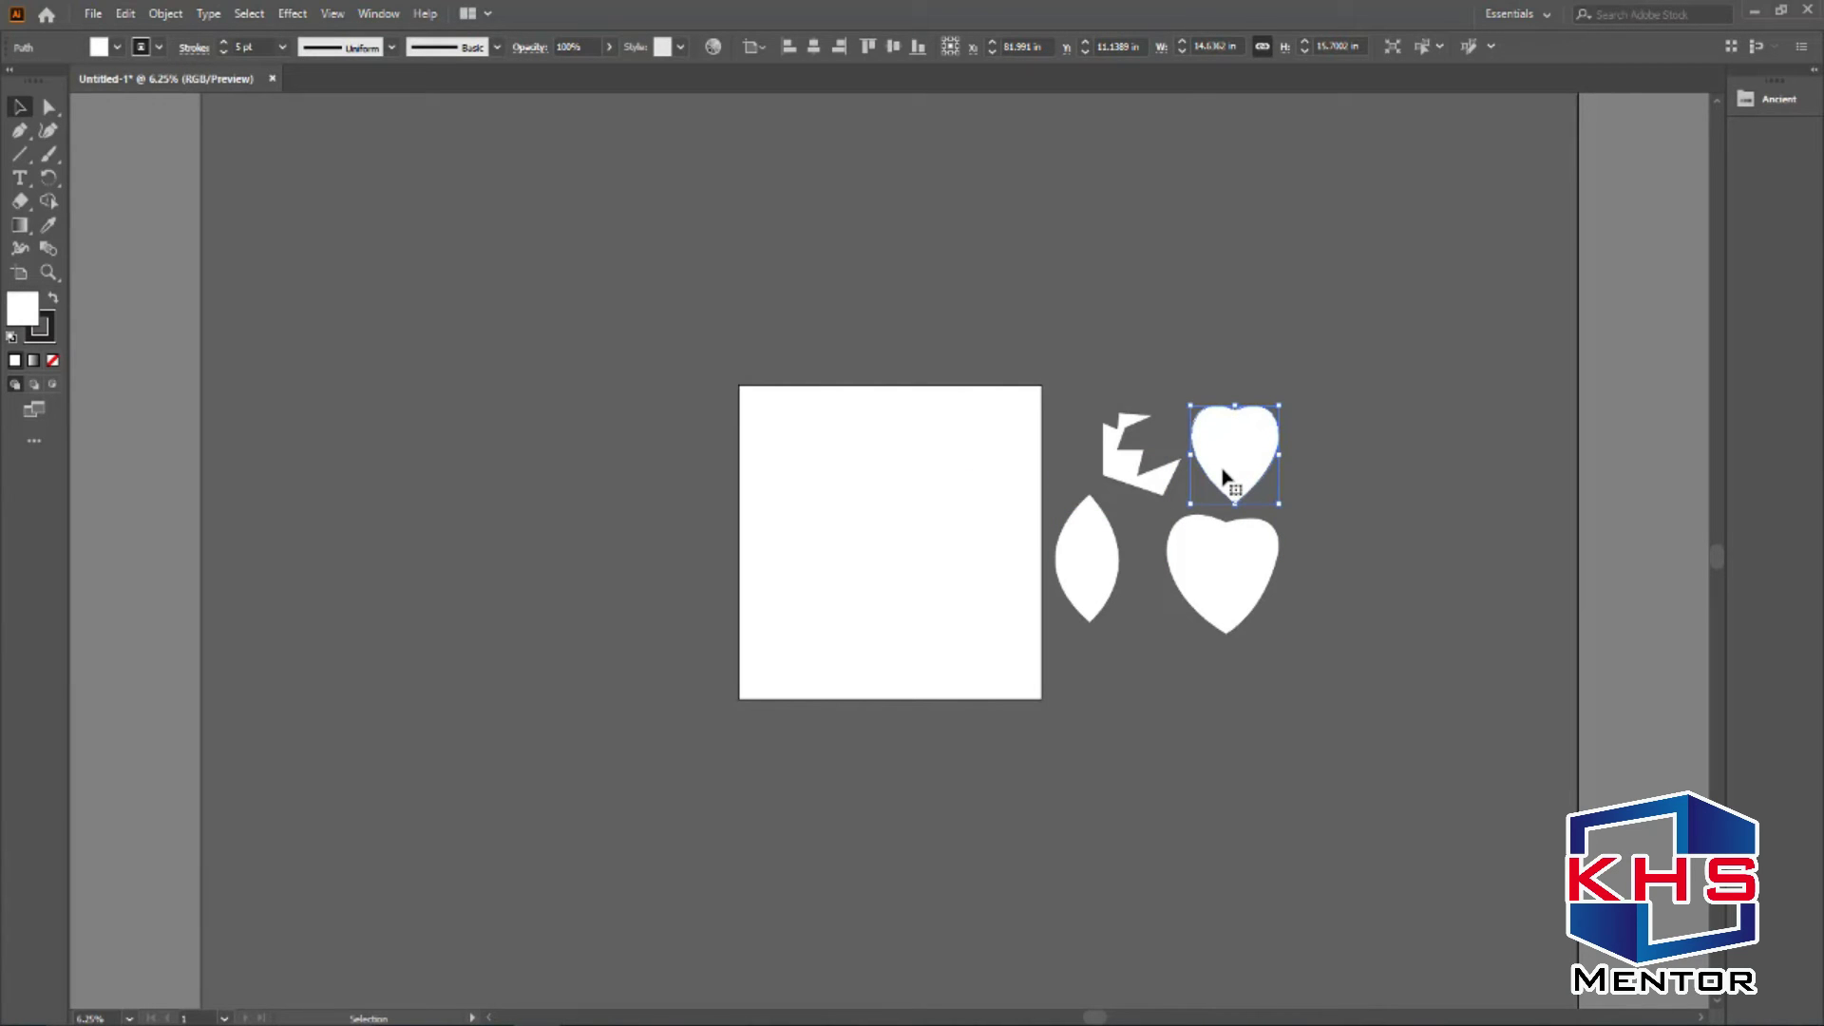
With the Pen tool, draw a left-bulging curved segment from the artboard's upper middle down to a smooth anchor below it.
key(ctrl+space)
drag(720, 355, 1150, 620)
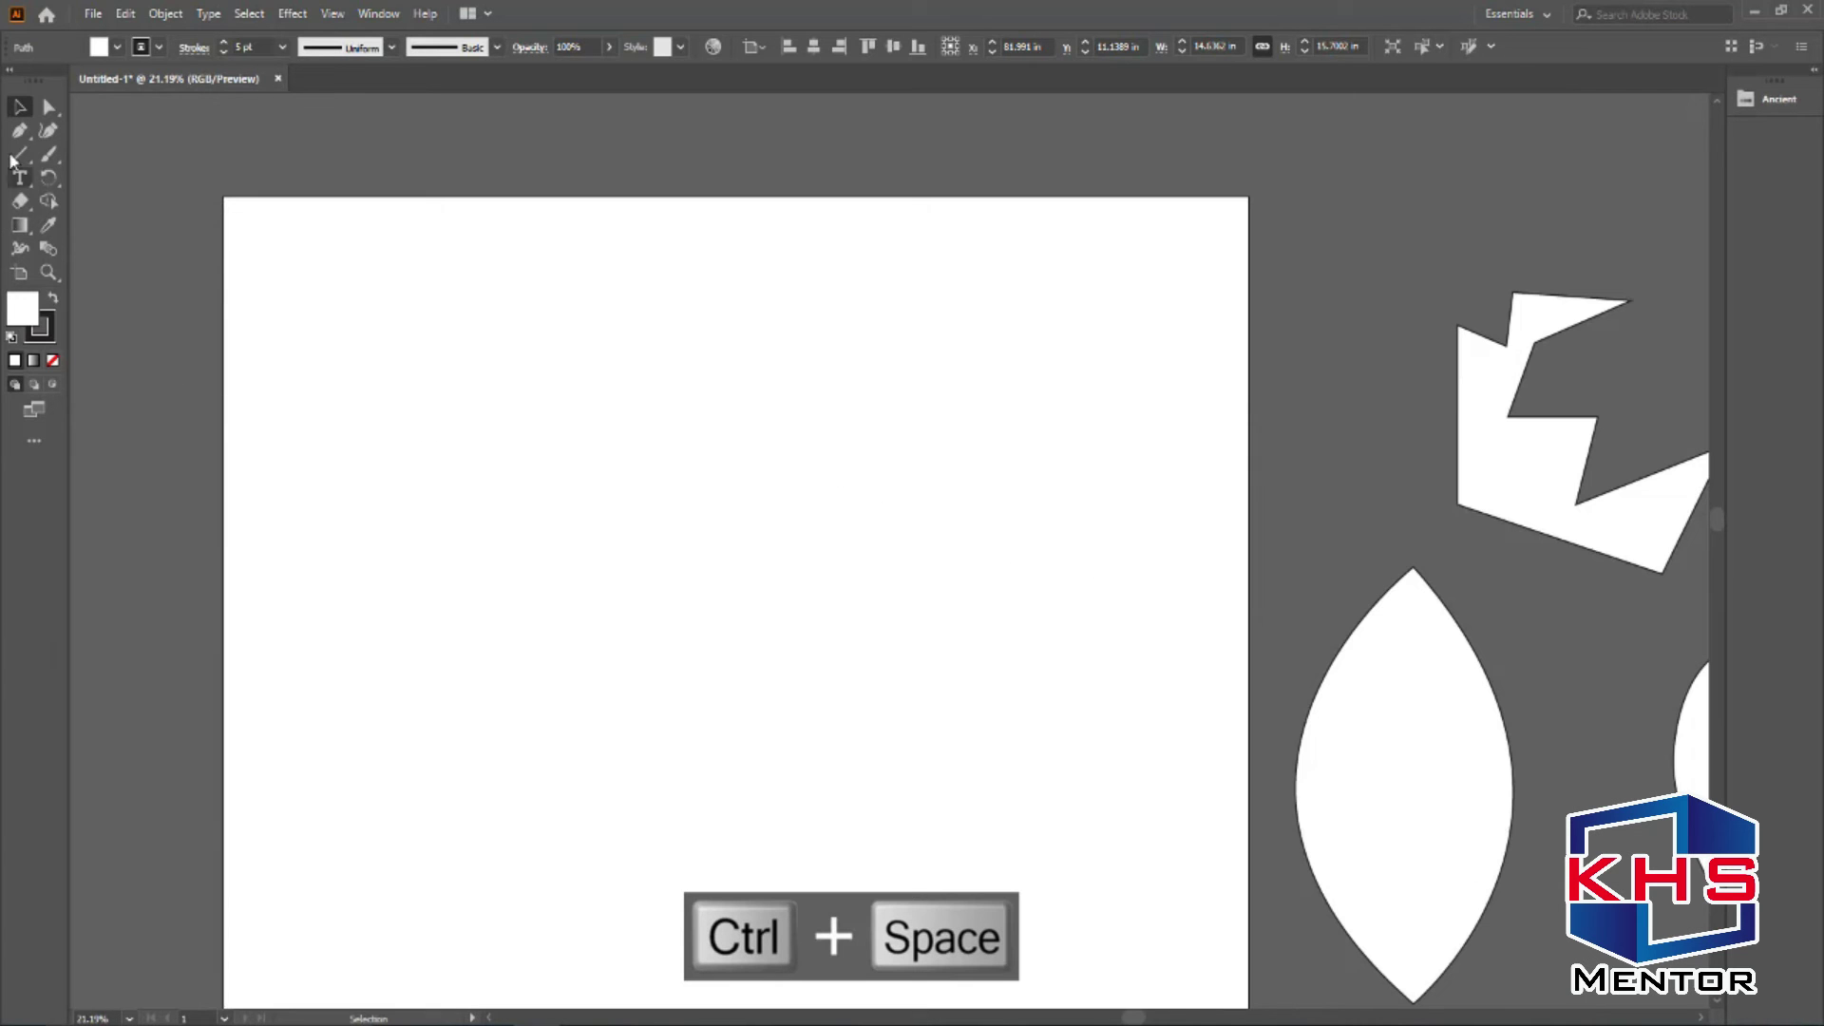
click(216, 247)
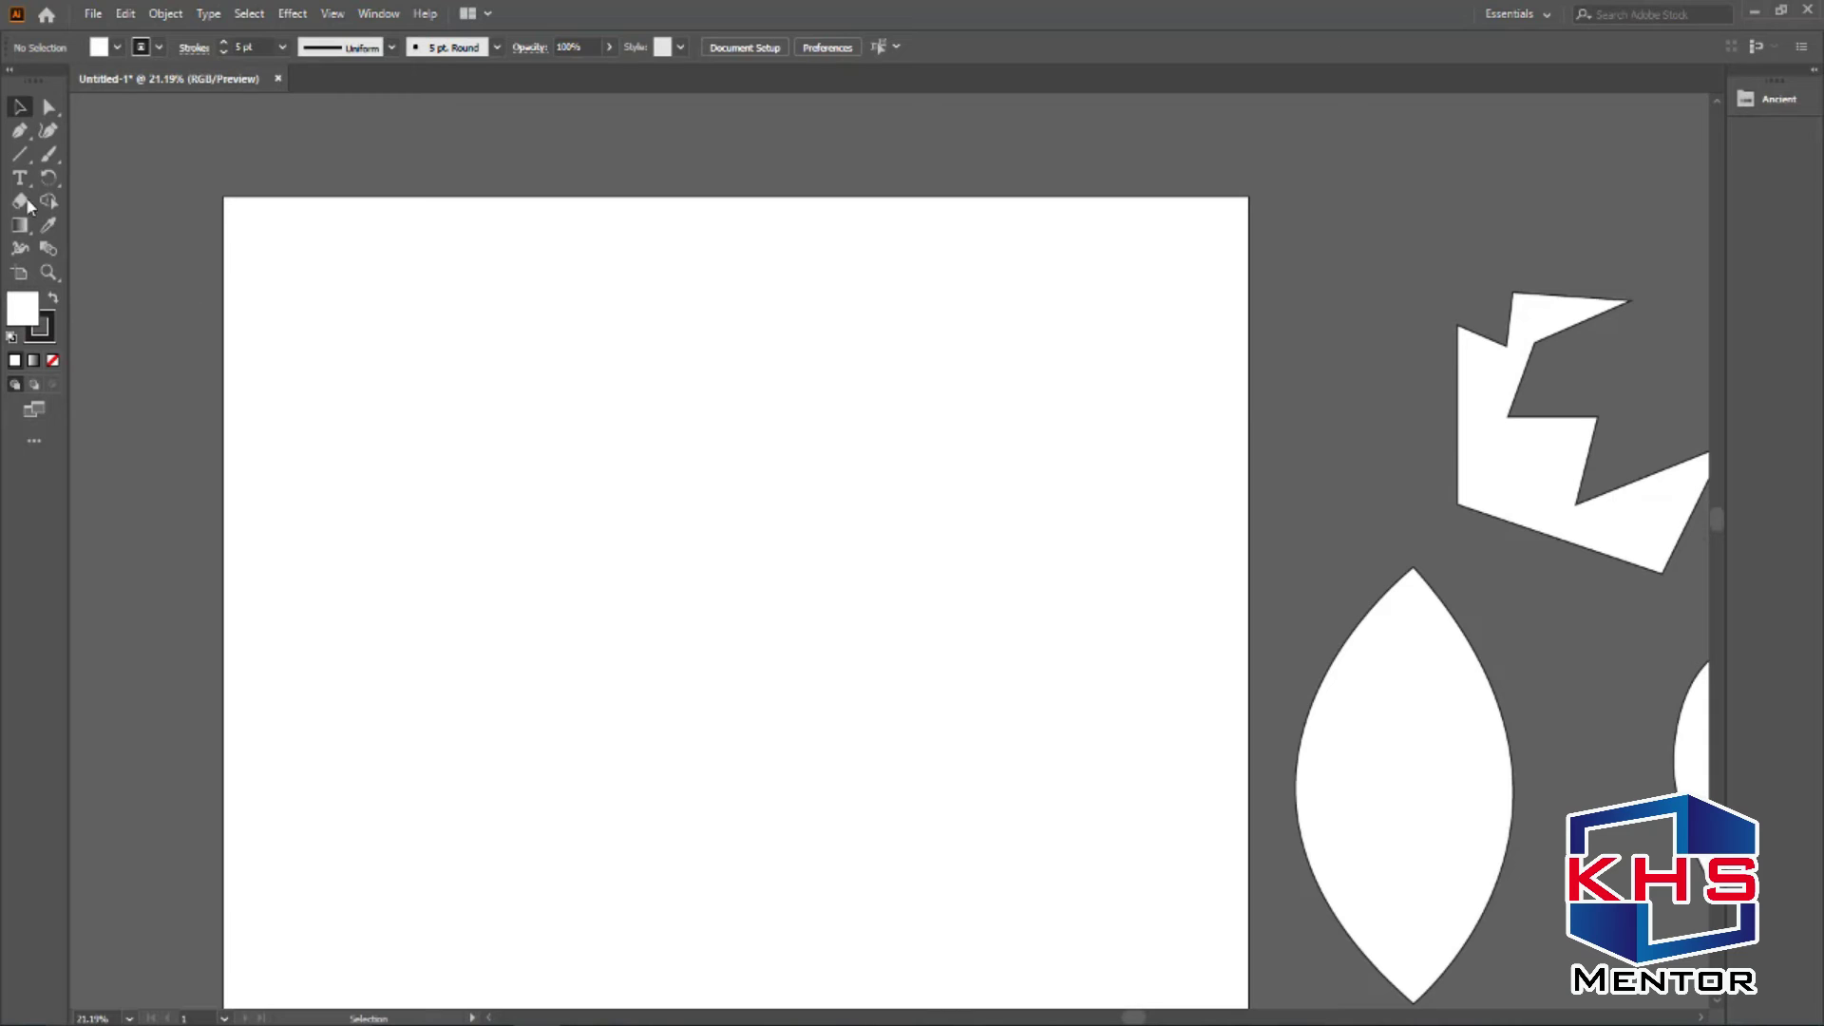
click(19, 130)
click(697, 283)
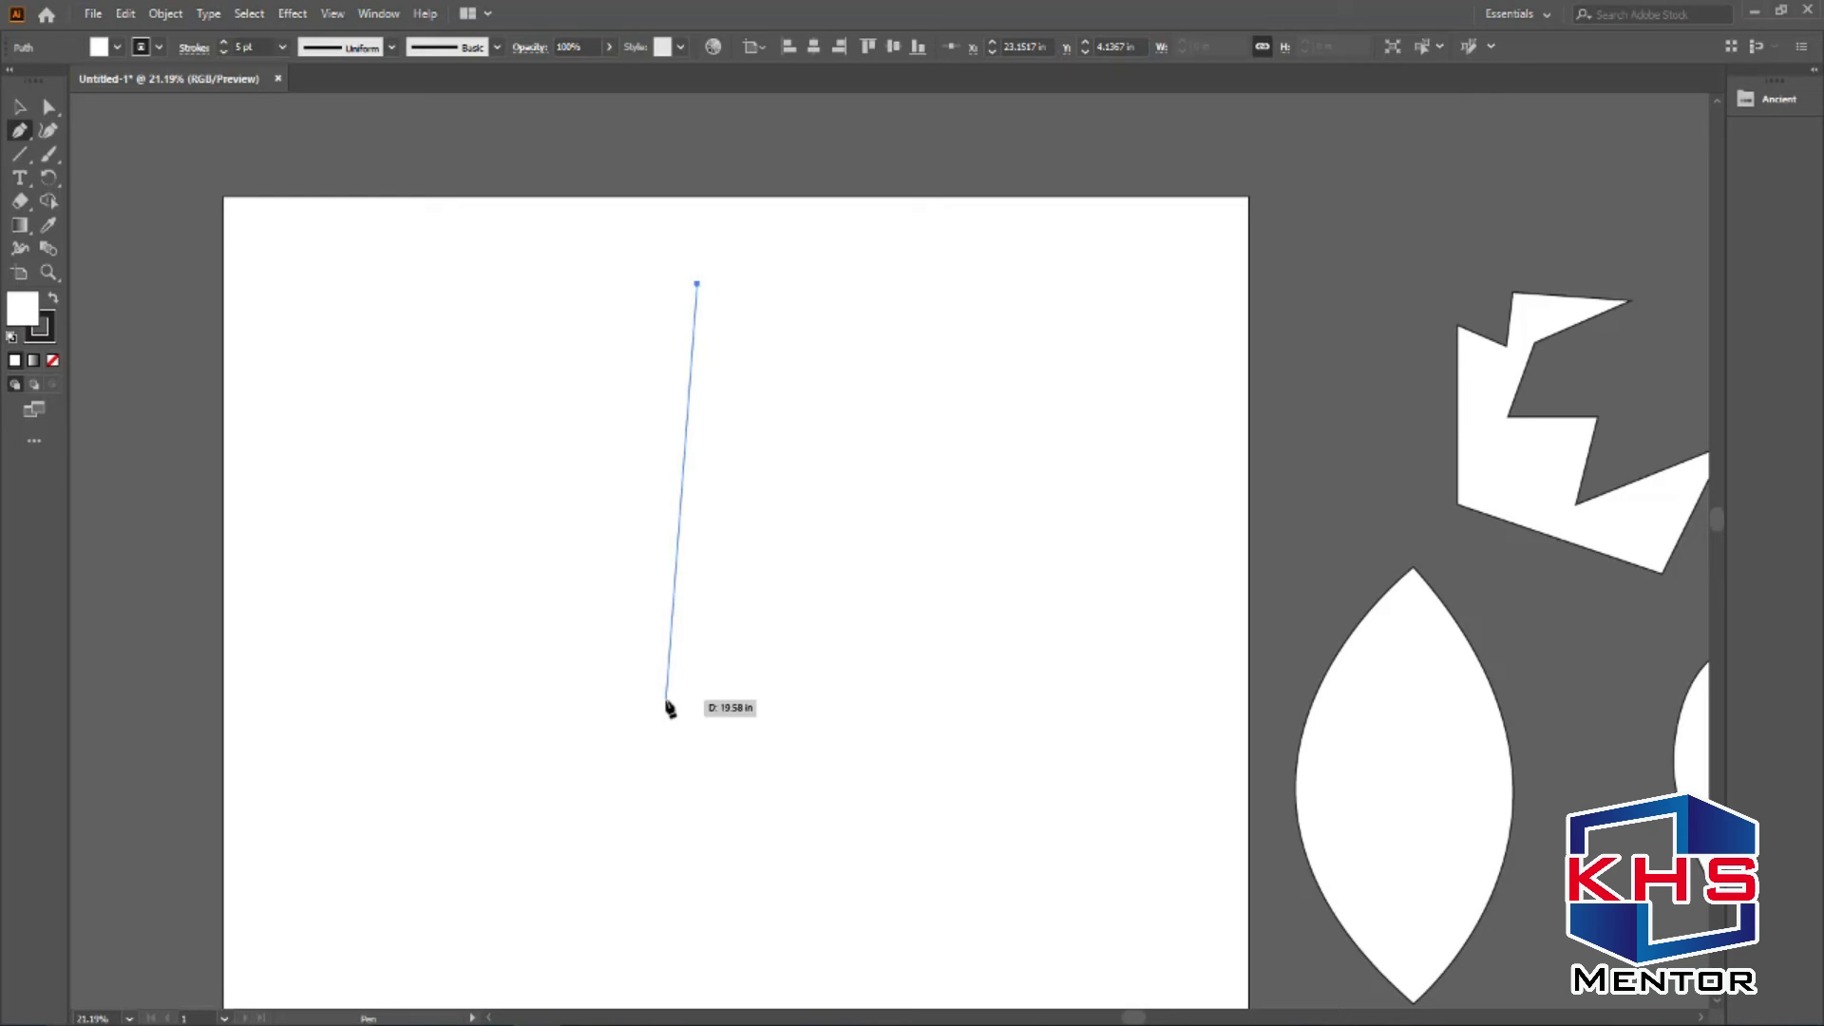
shift+click(697, 599)
drag(697, 601, 928, 525)
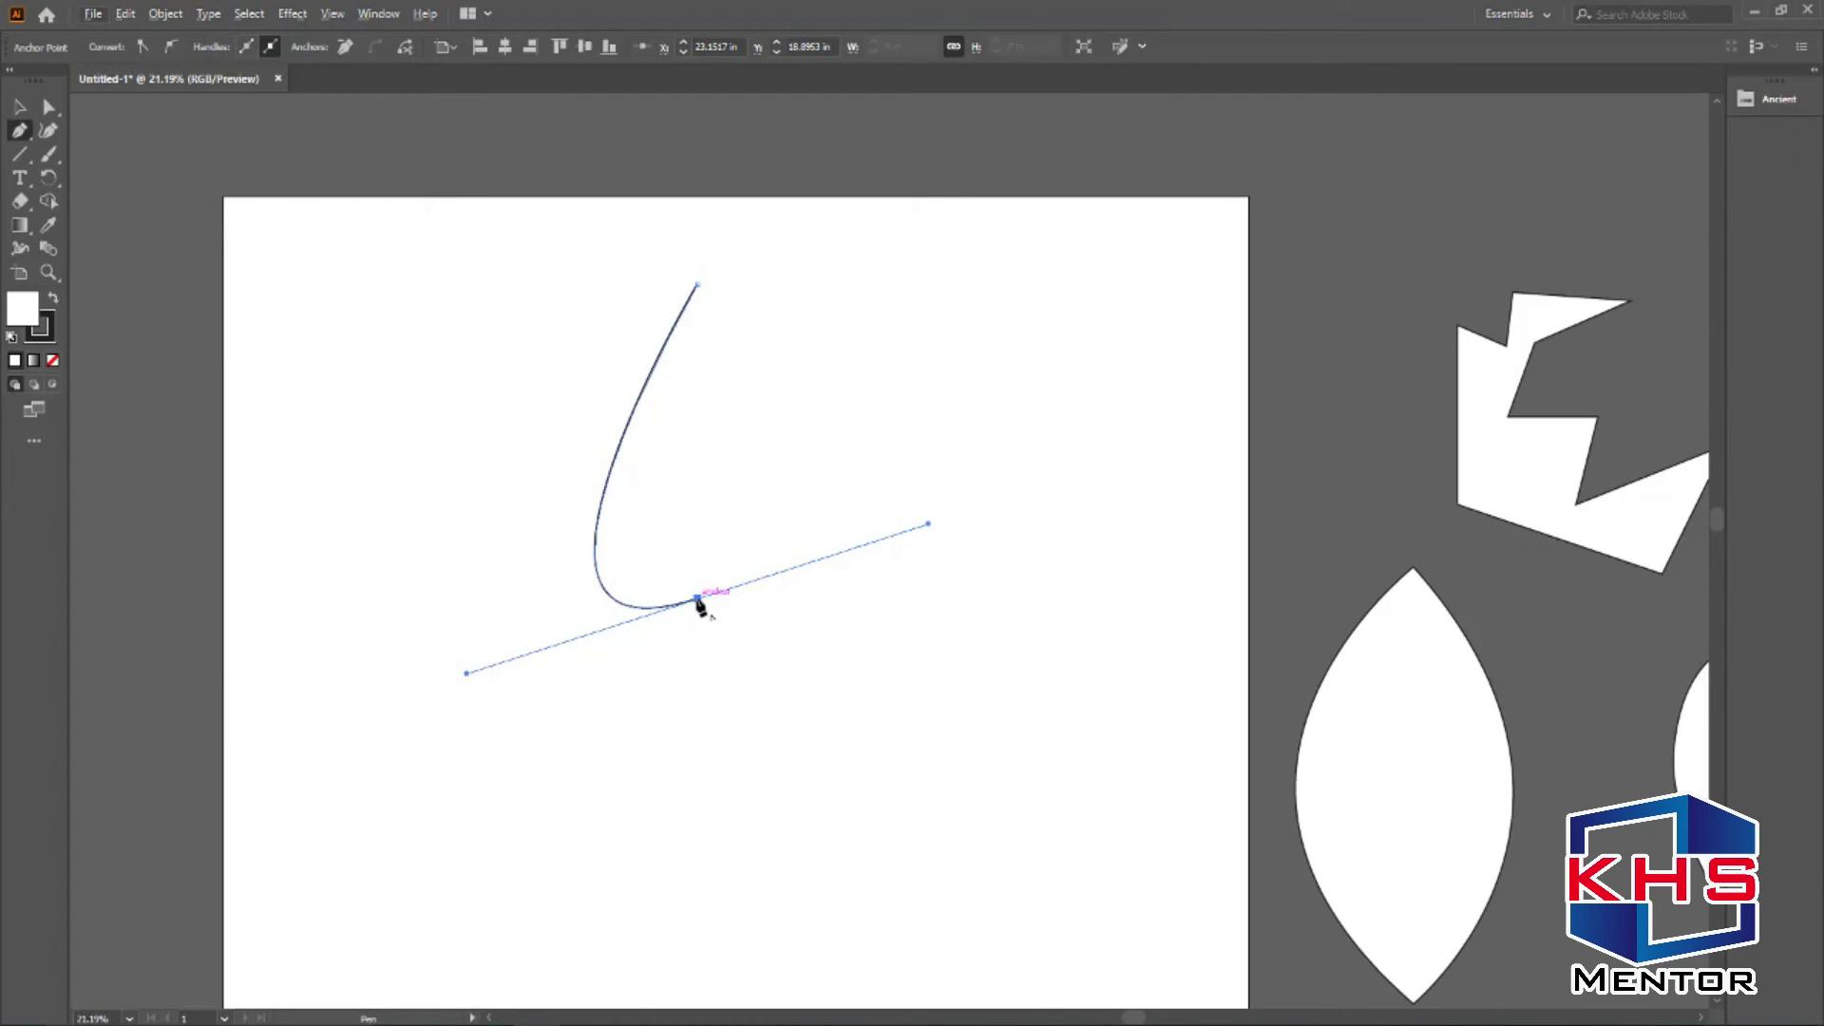
Reposition the curve's lower end anchor to the left of the starting anchor, keeping its direction handles.
drag(699, 602, 665, 606)
key(ctrl+z)
drag(698, 603, 630, 608)
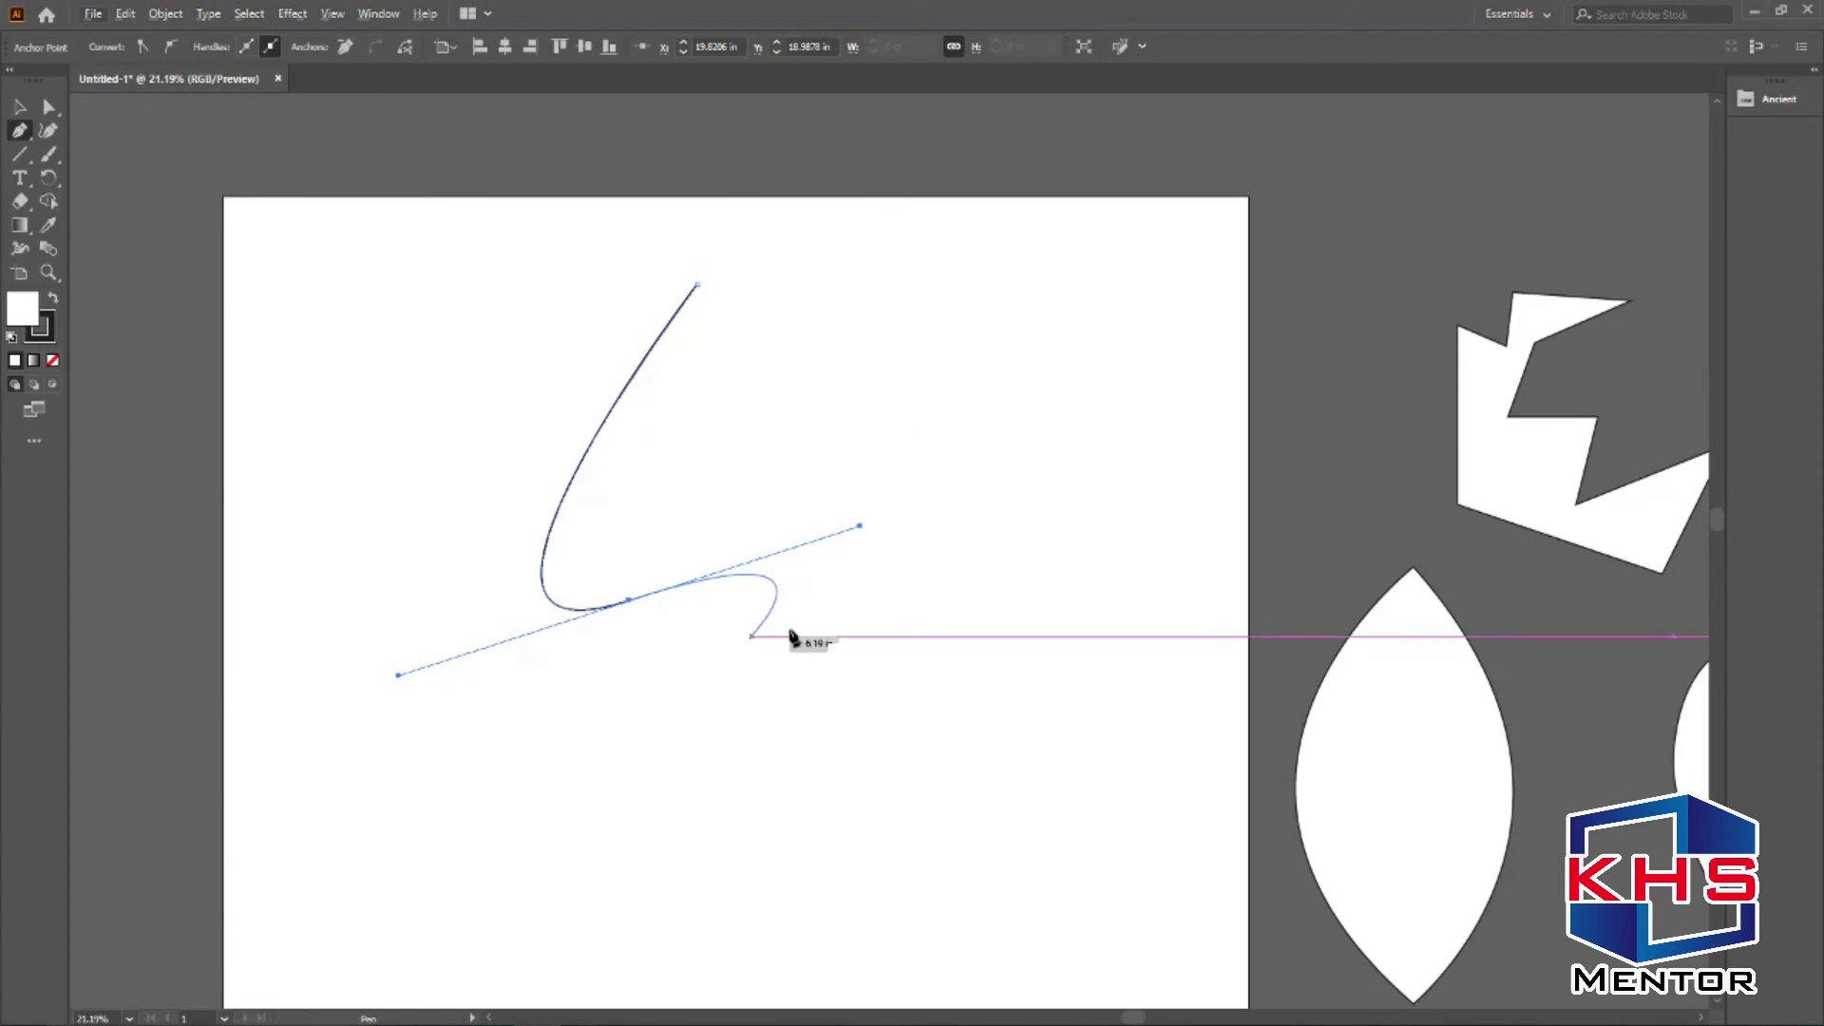
Retract the lower anchor's outgoing handle, then add a straight slanted segment down-left and a horizontal base segment ending beneath the starting anchor.
click(630, 602)
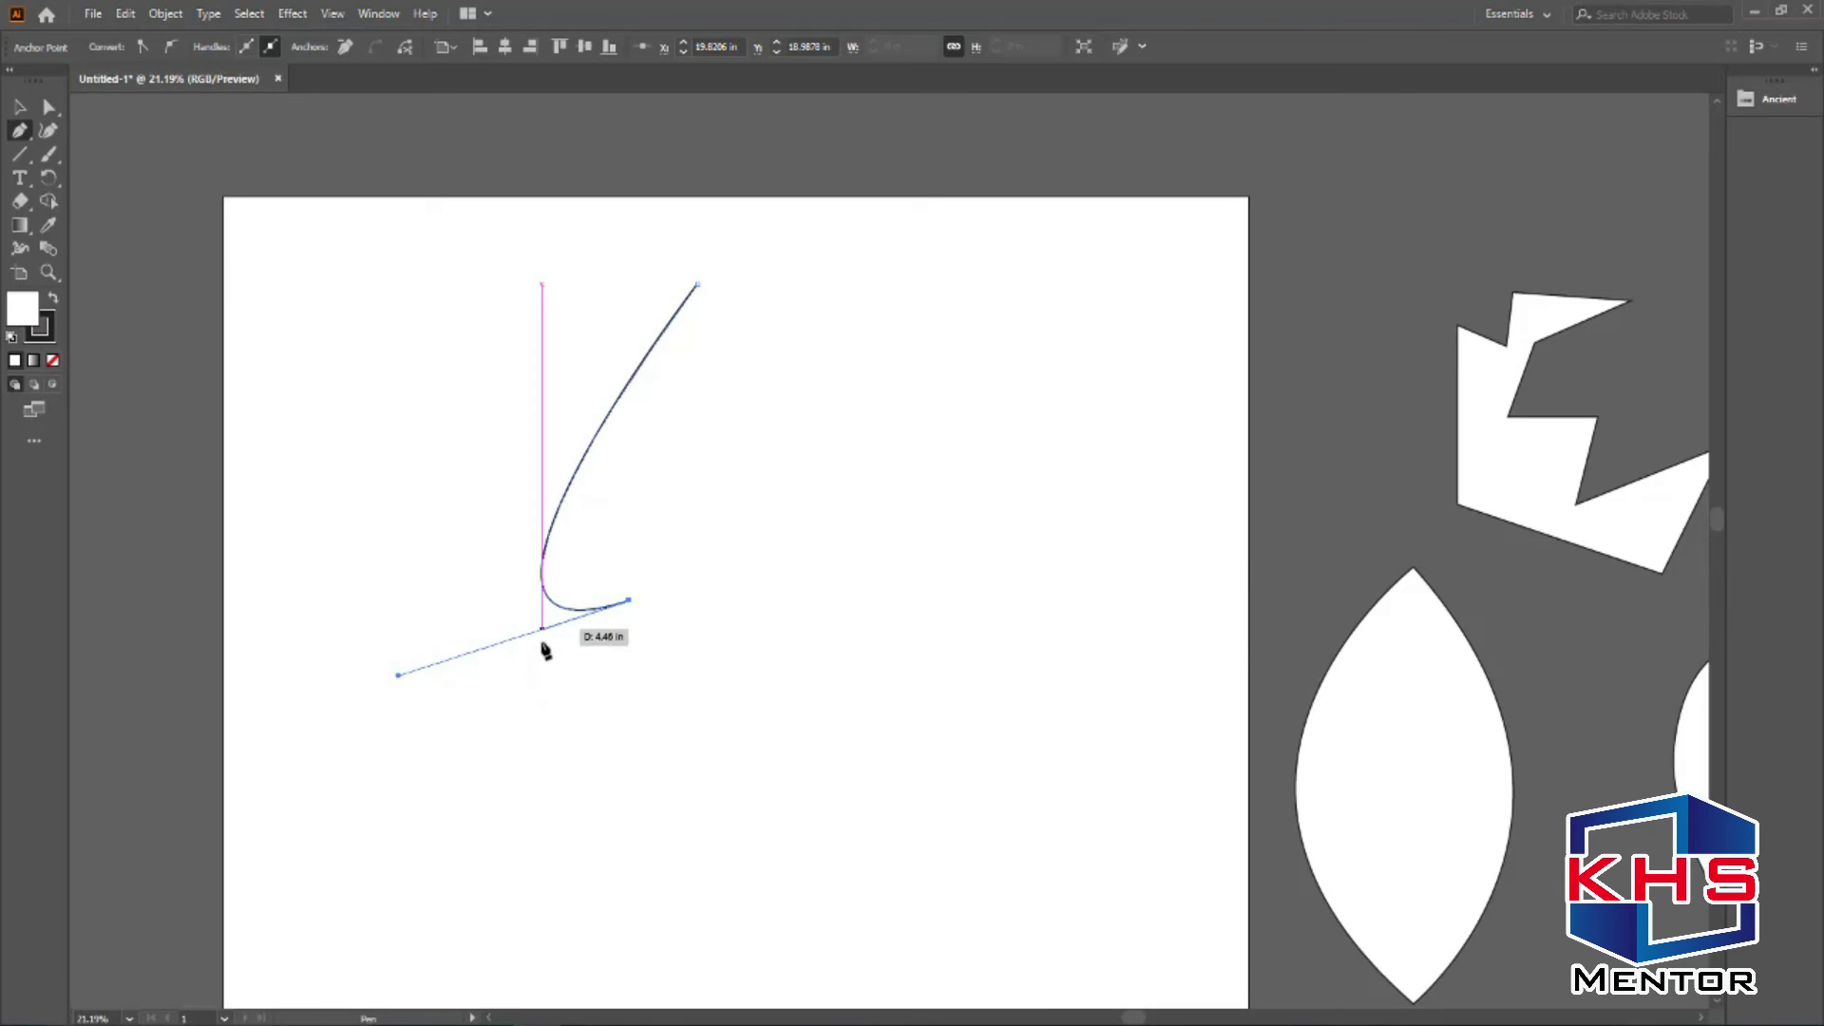
click(542, 702)
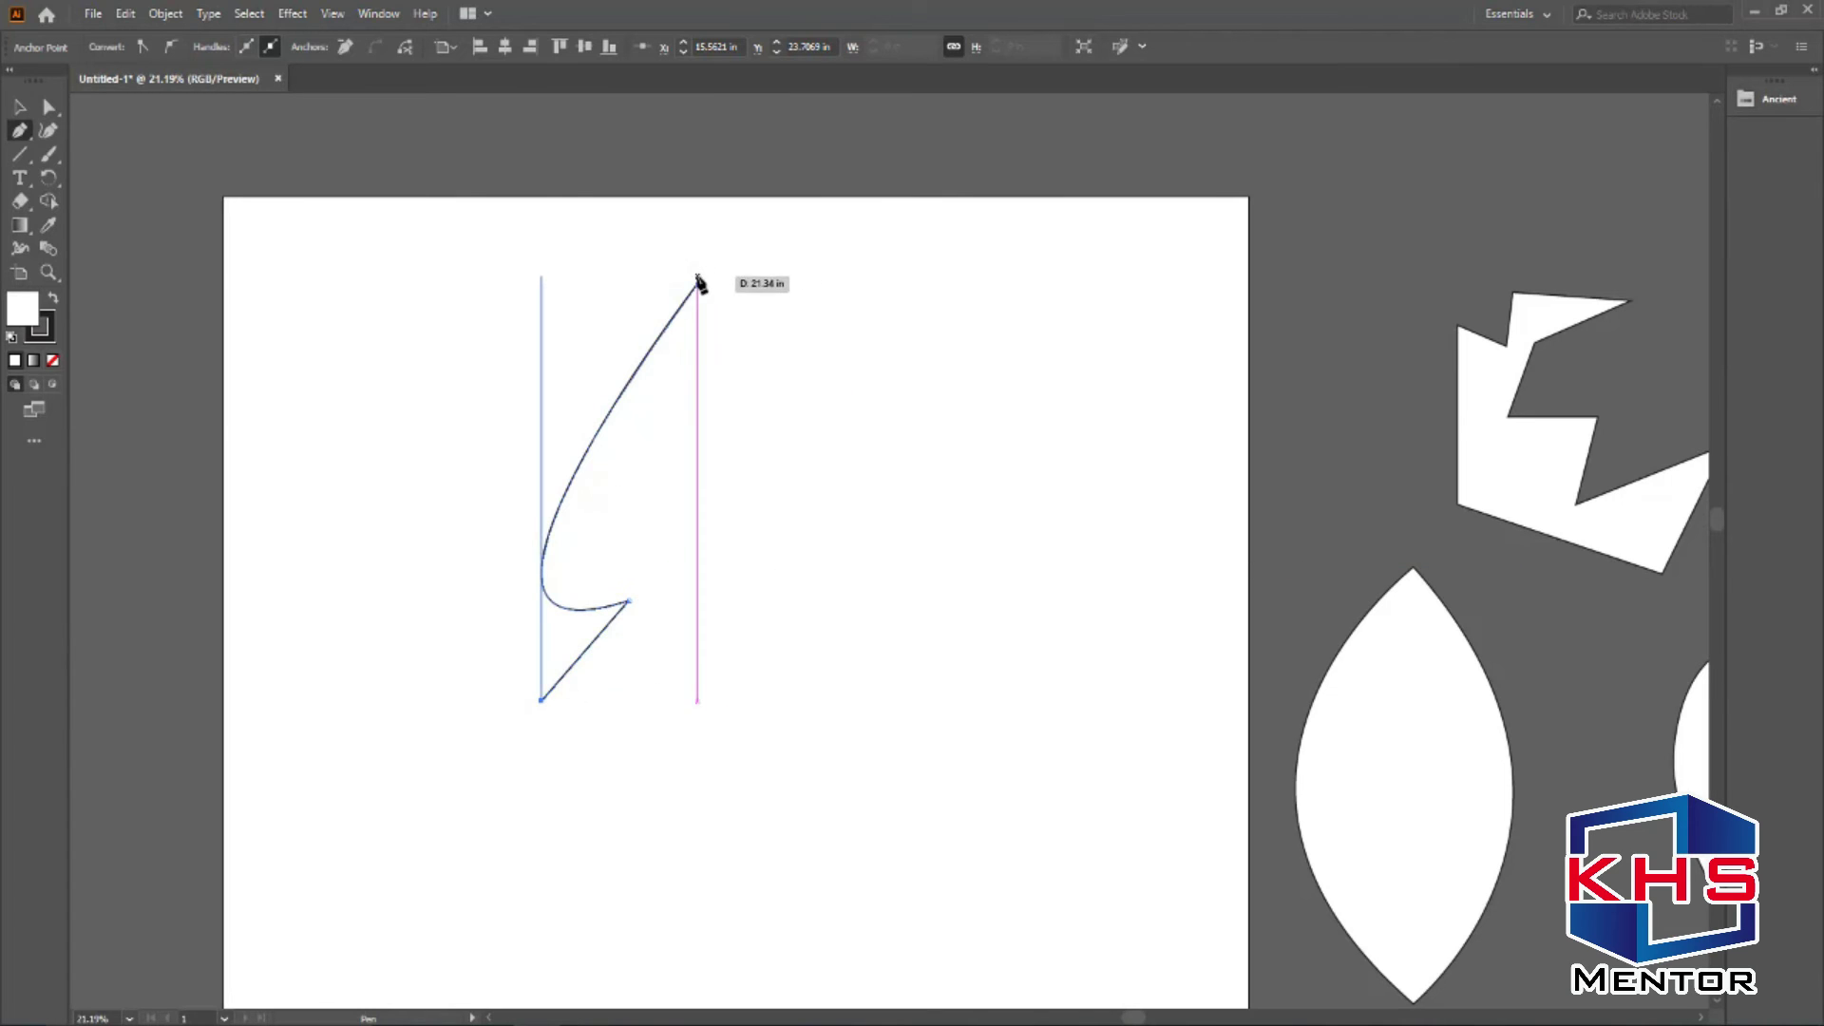
click(698, 700)
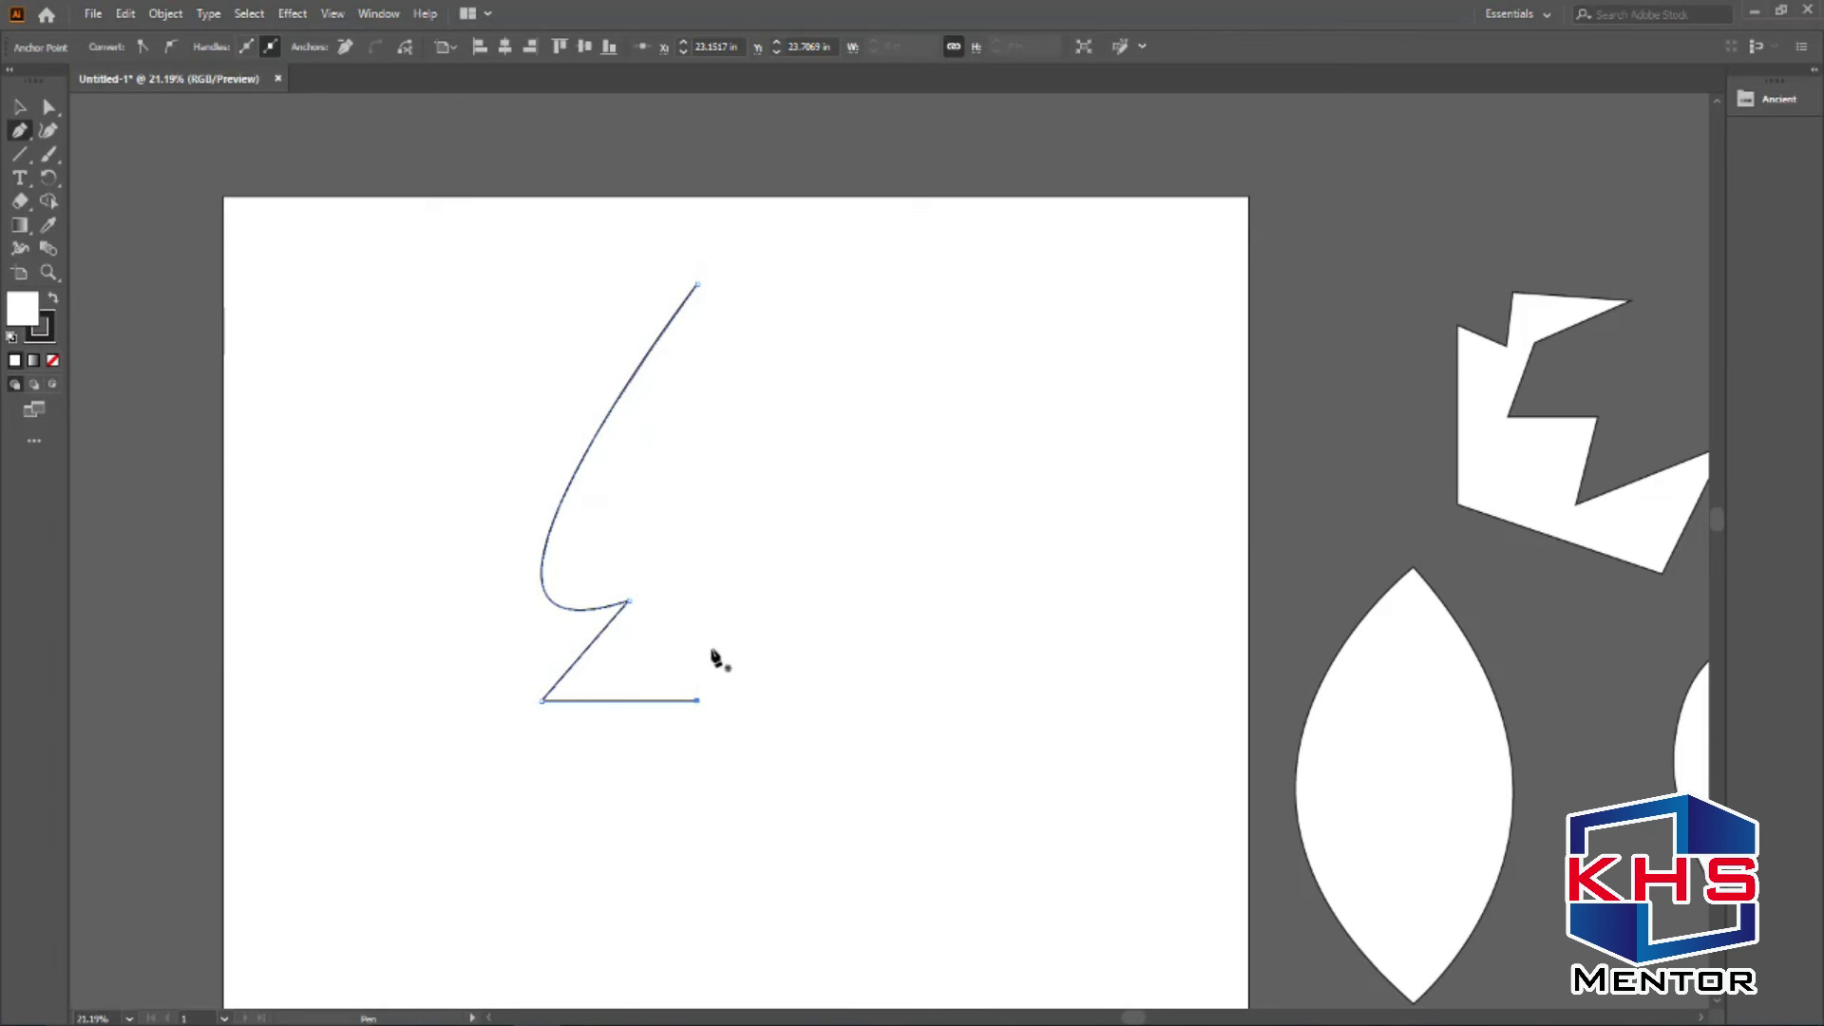
key(v)
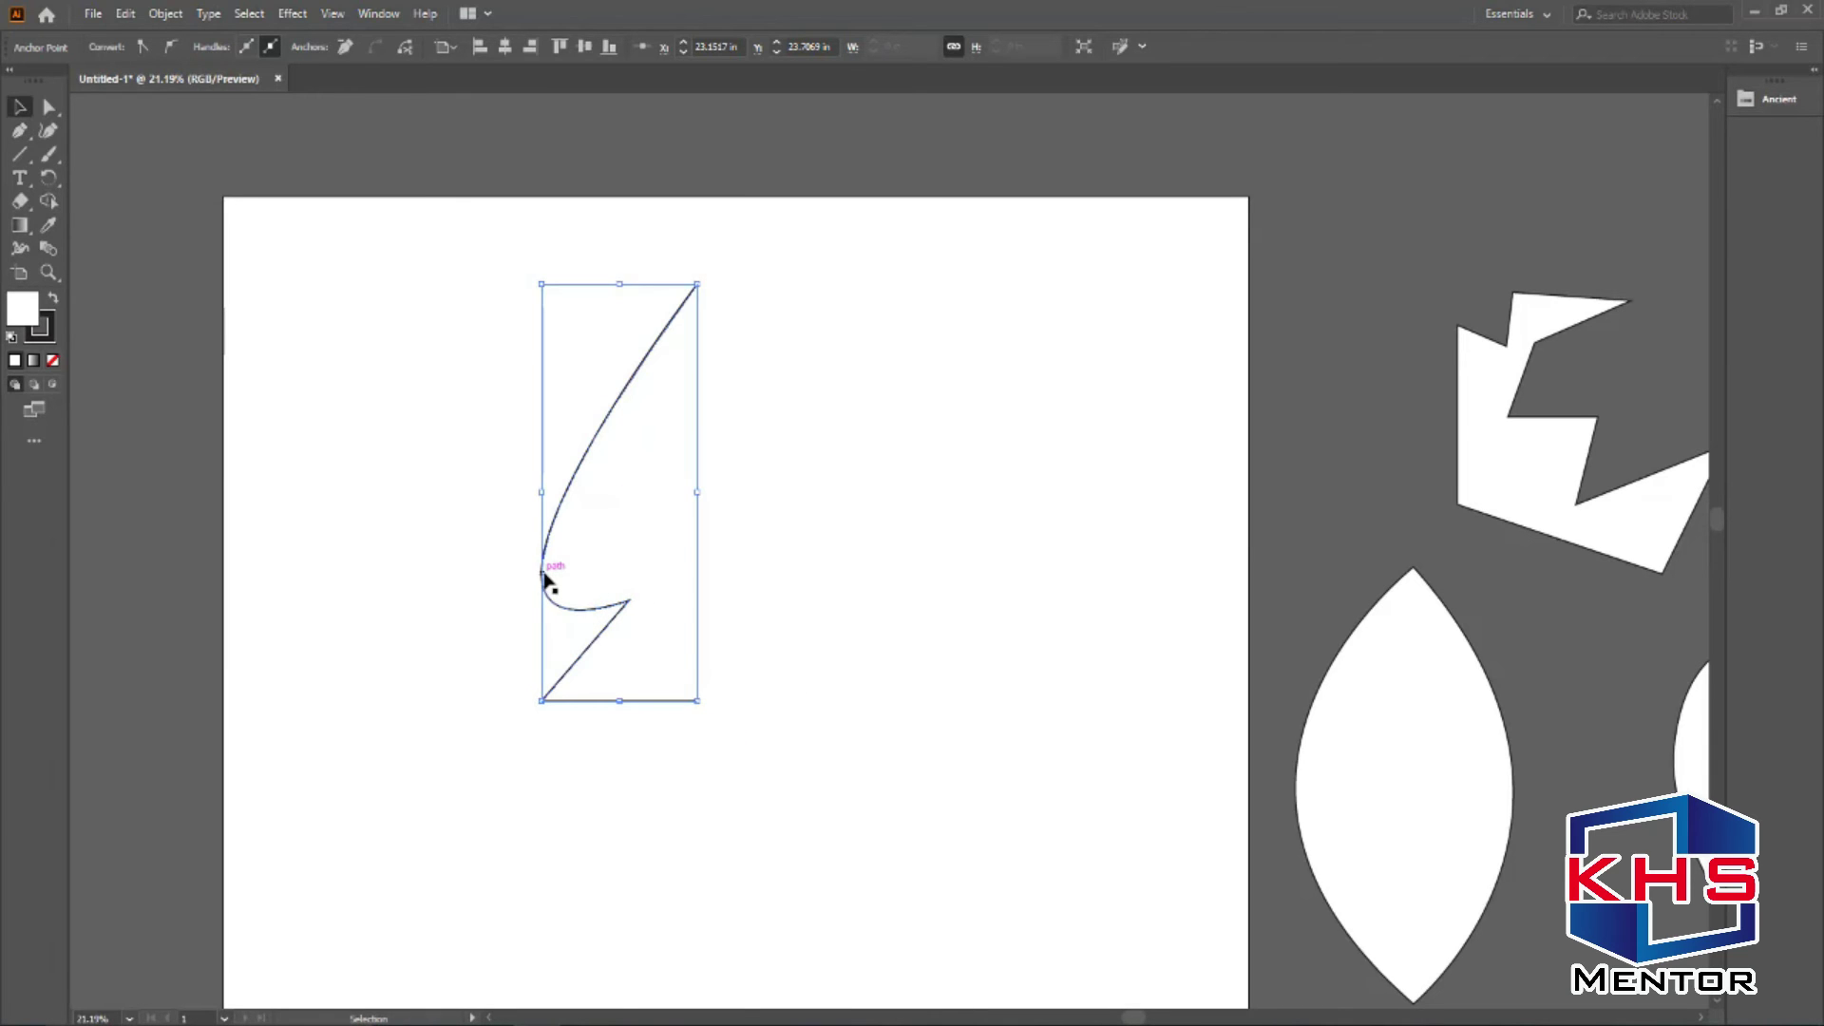
right_click(544, 575)
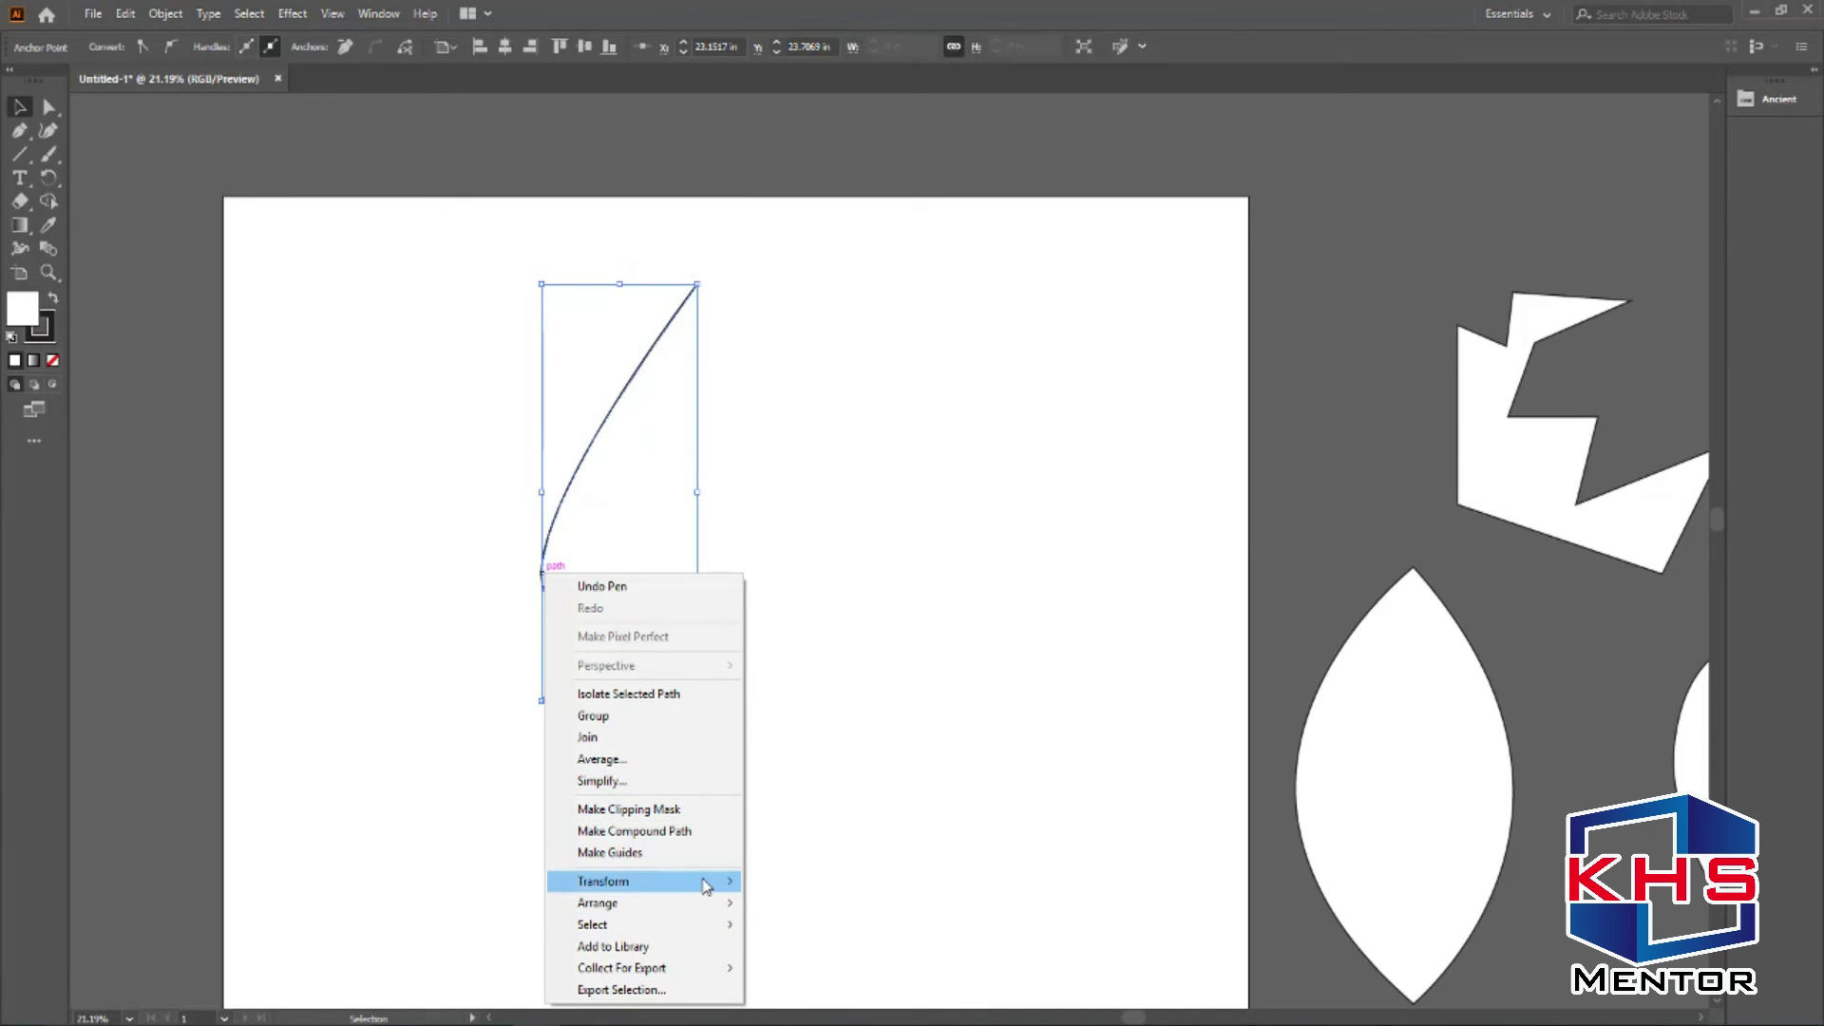
mouse_move(705, 886)
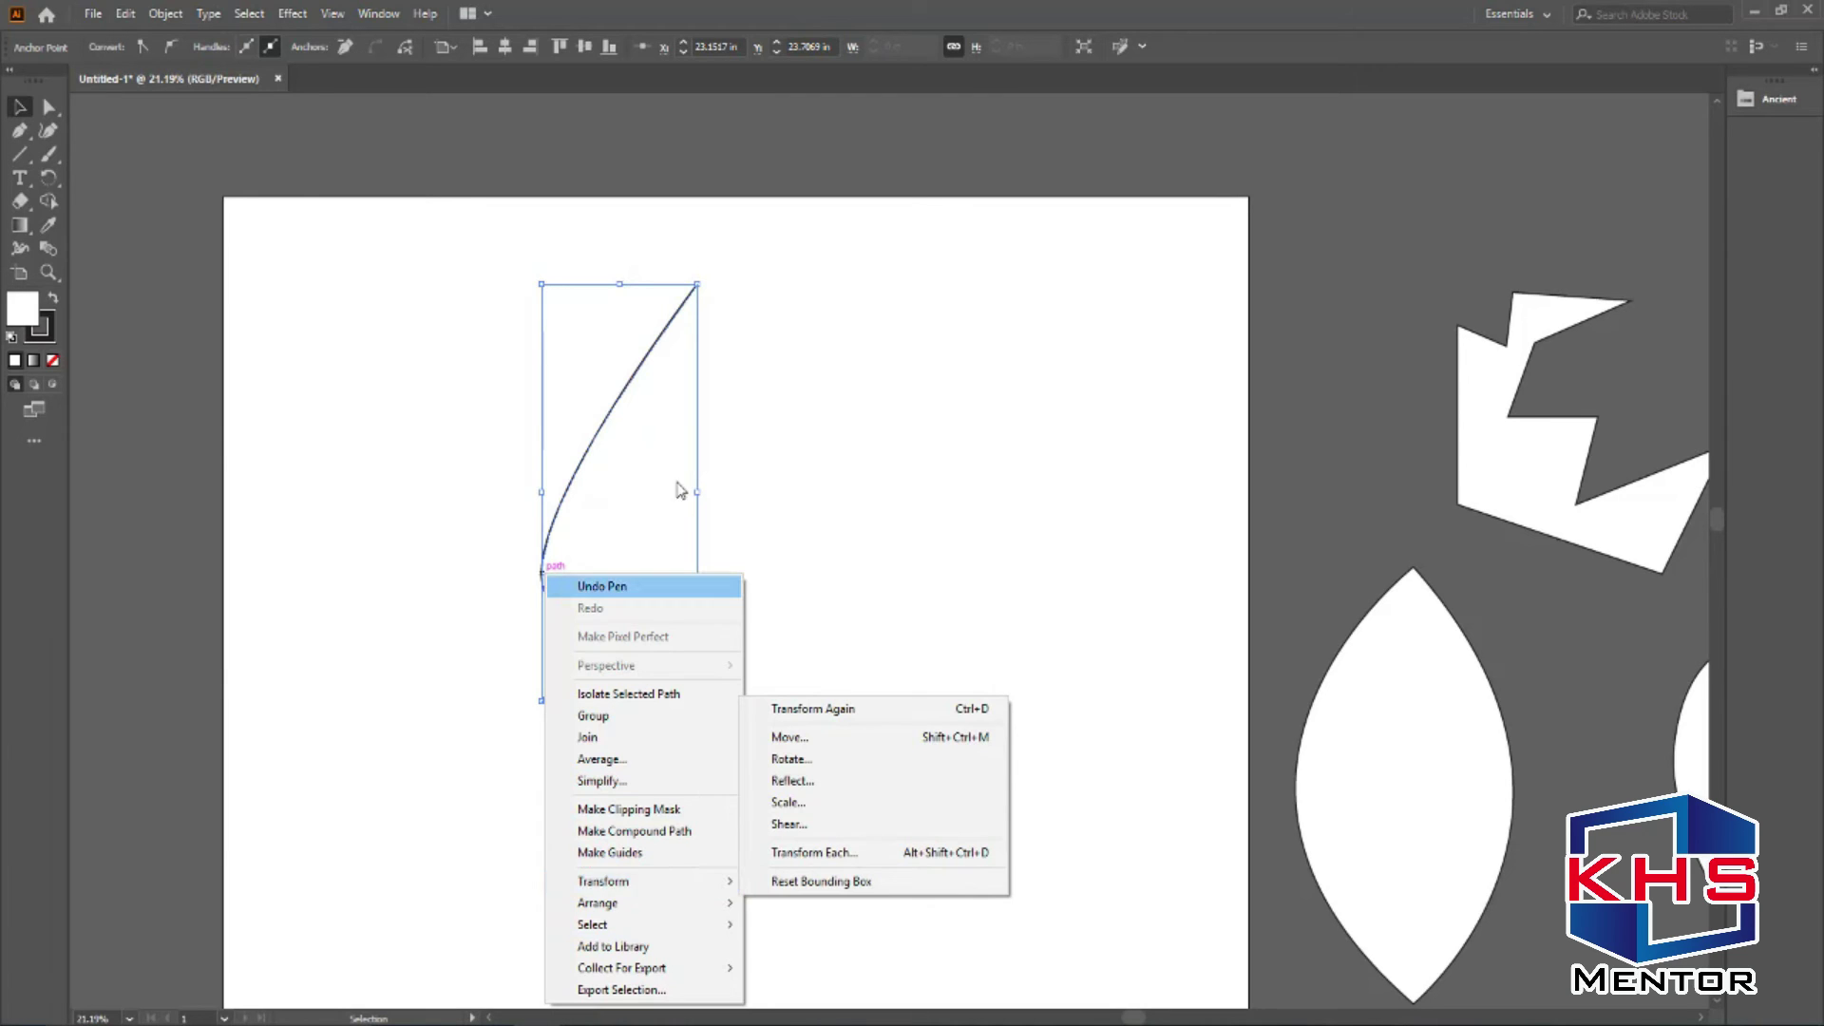
click(817, 445)
click(741, 460)
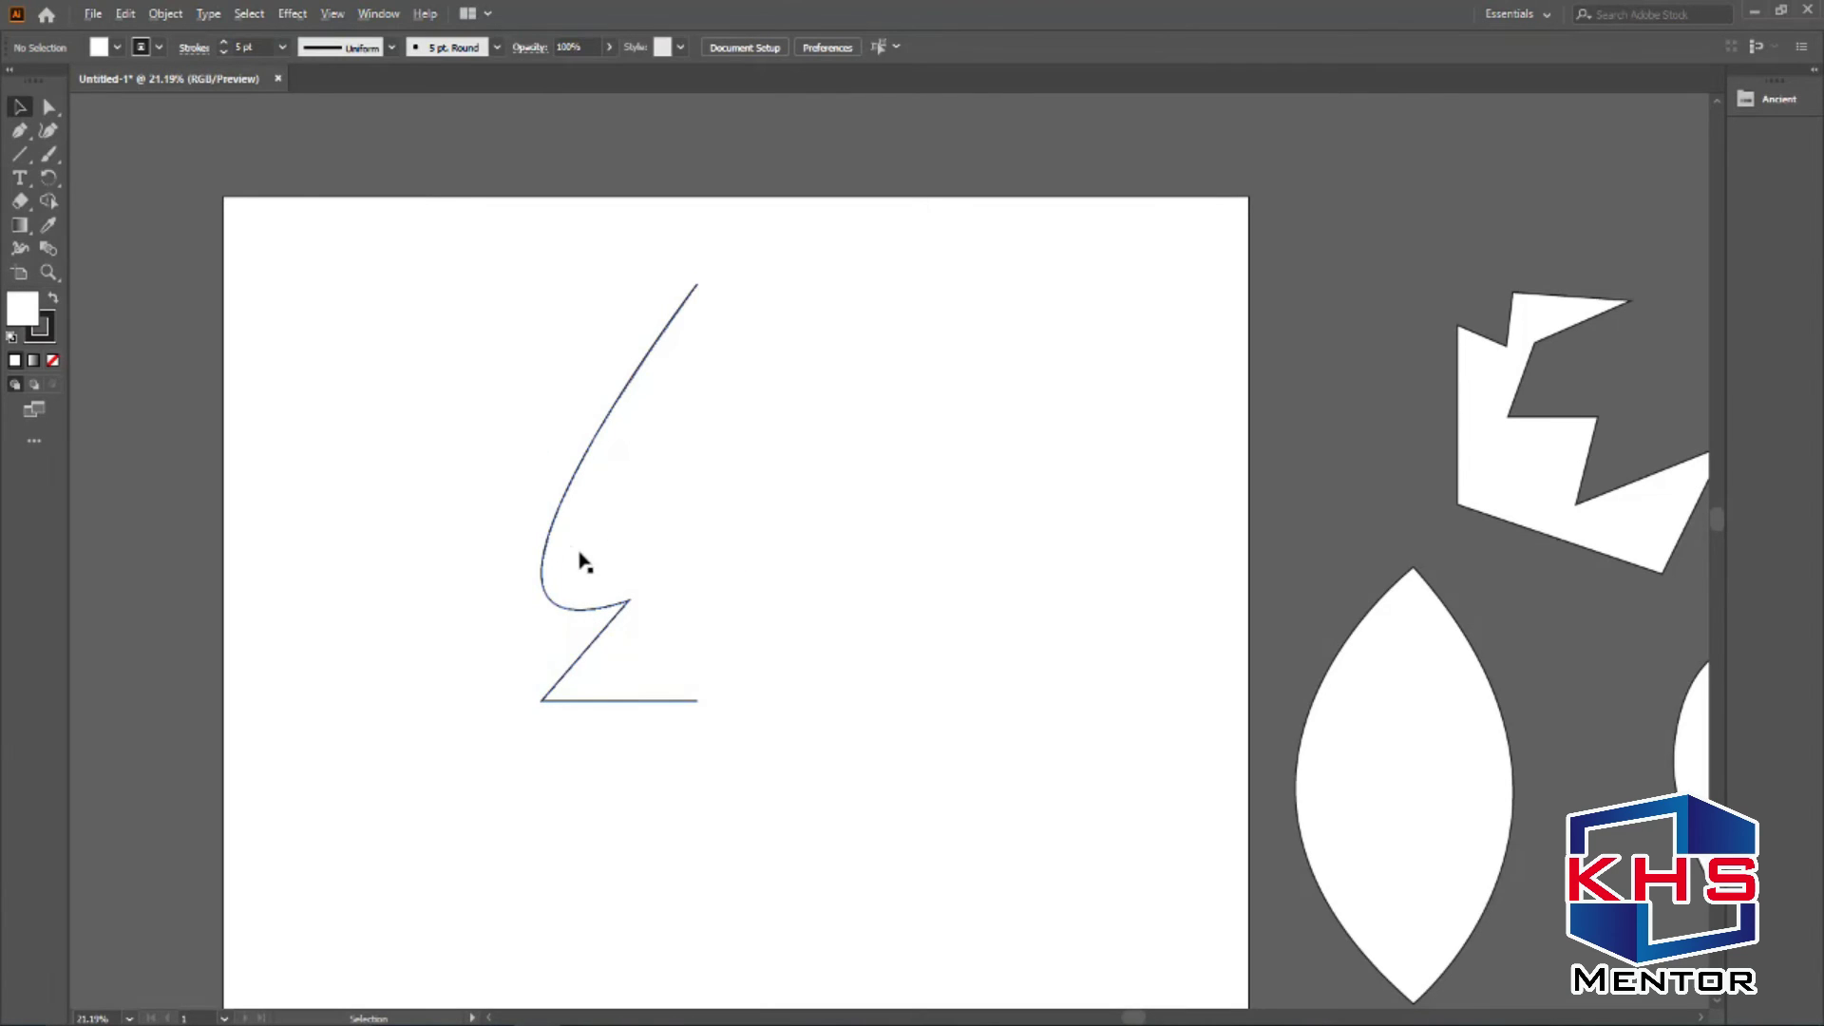
Duplicate the half-spade path directly beside the original and create a copy of the duplicate reflected across the vertical axis.
drag(563, 572, 714, 573)
right_click(715, 564)
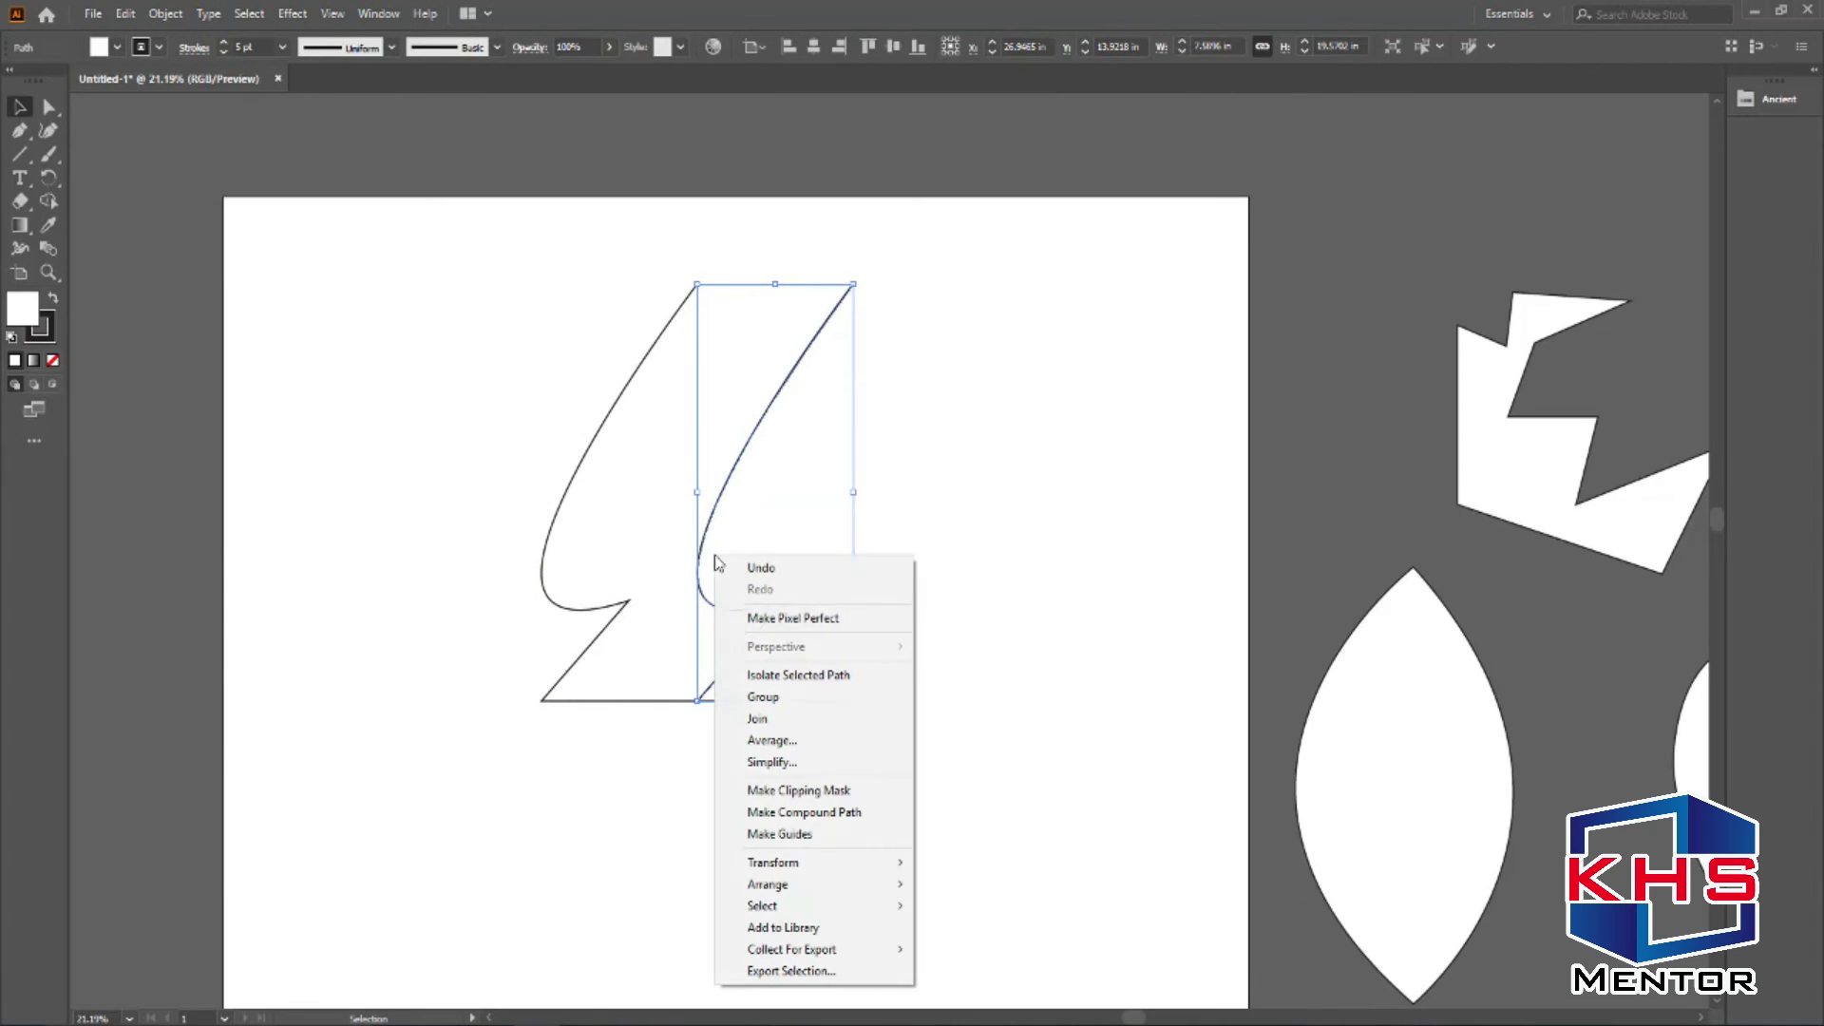
mouse_move(839, 862)
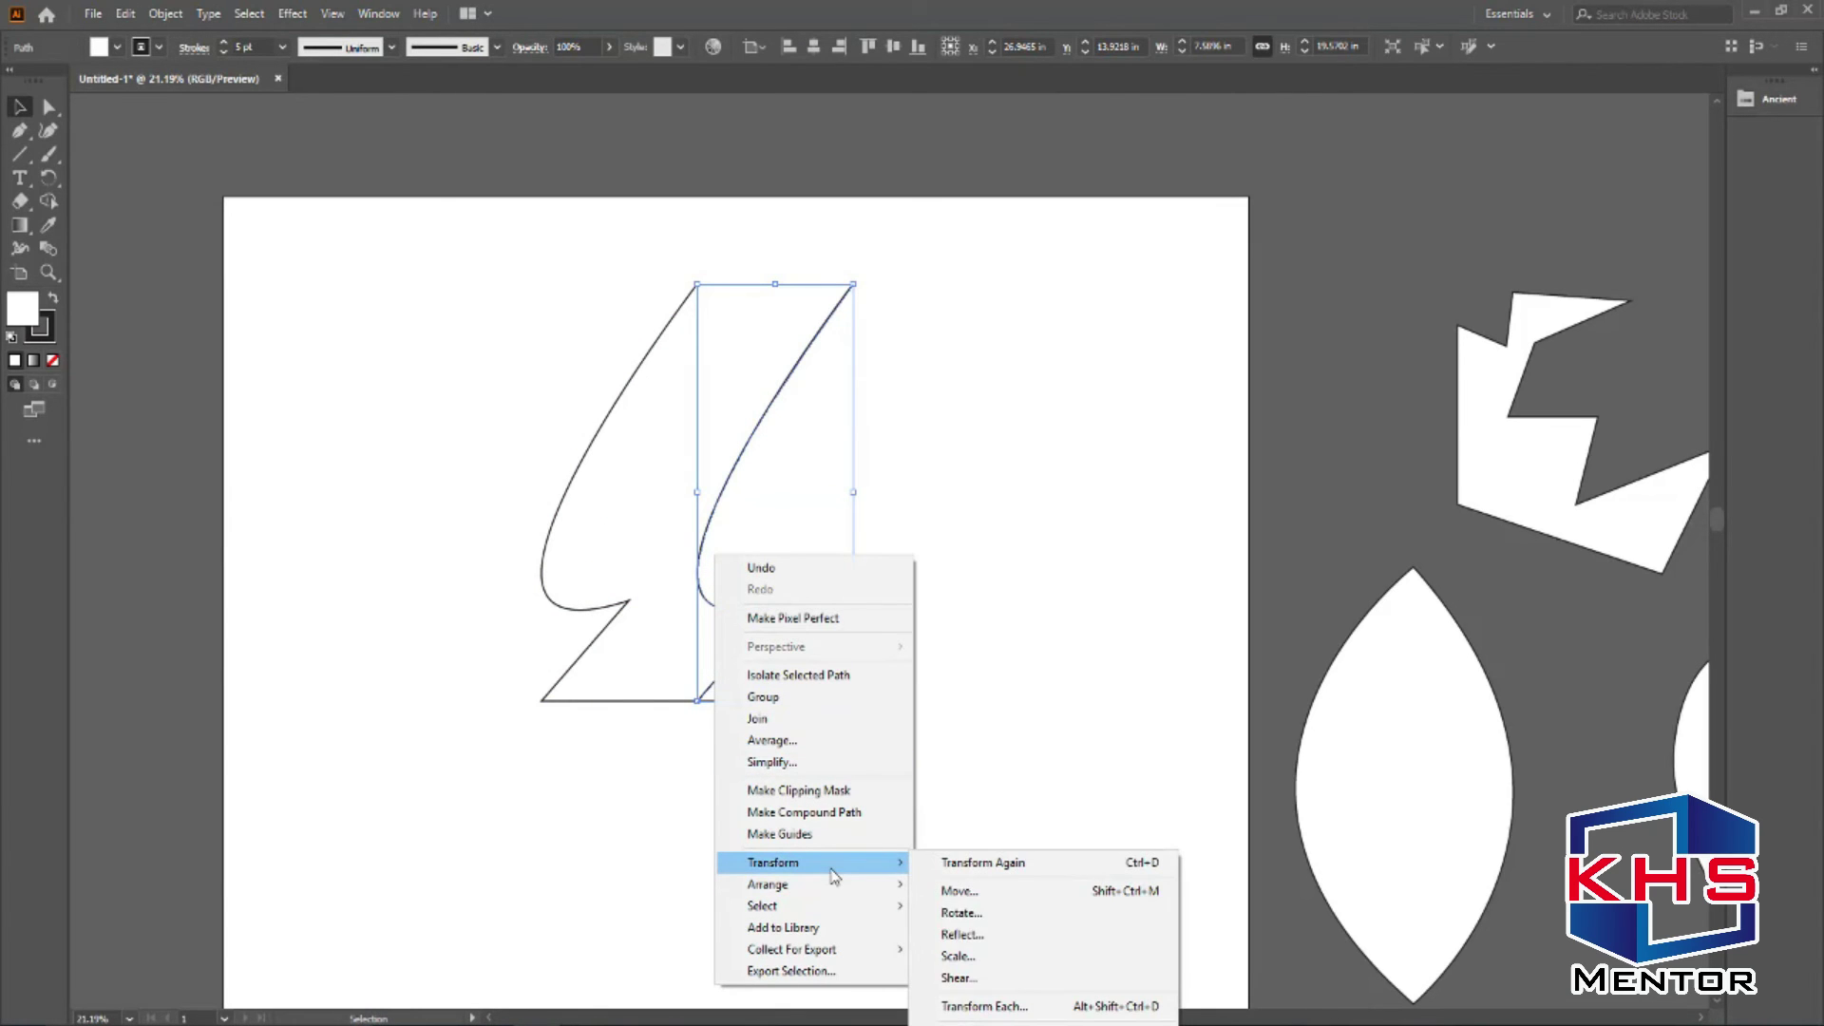
click(1013, 934)
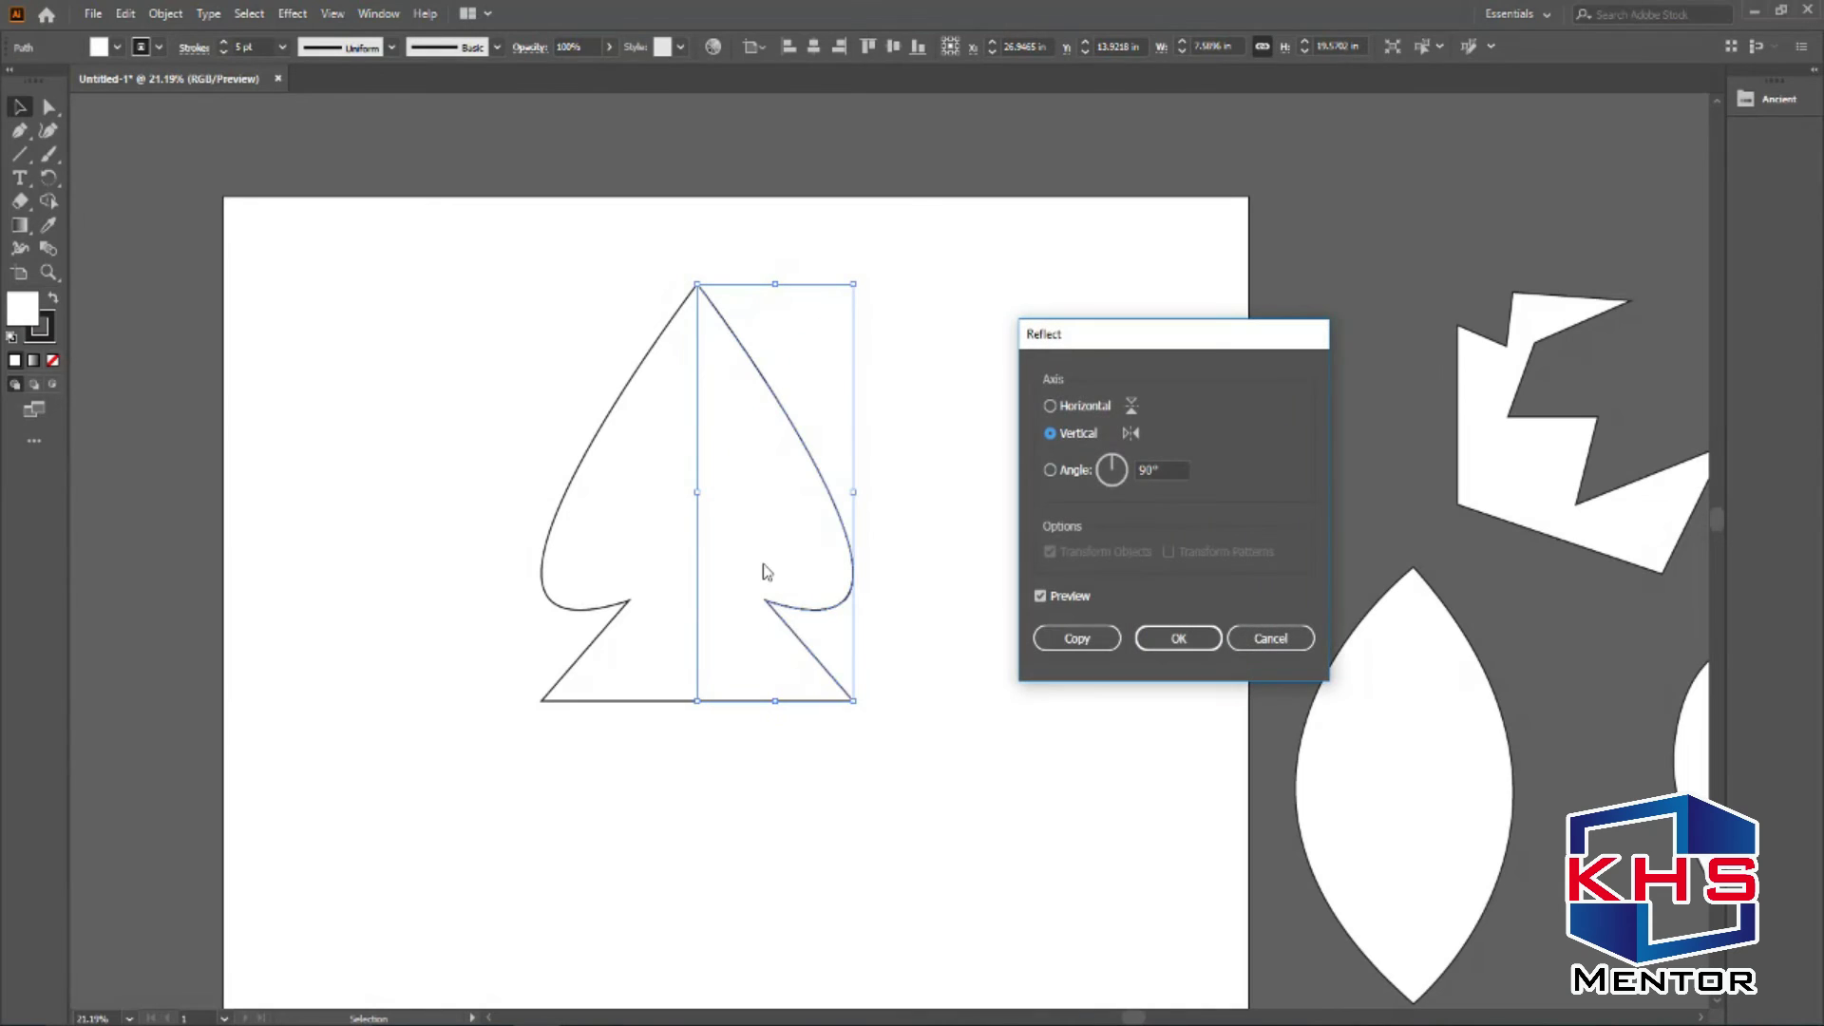
click(1084, 640)
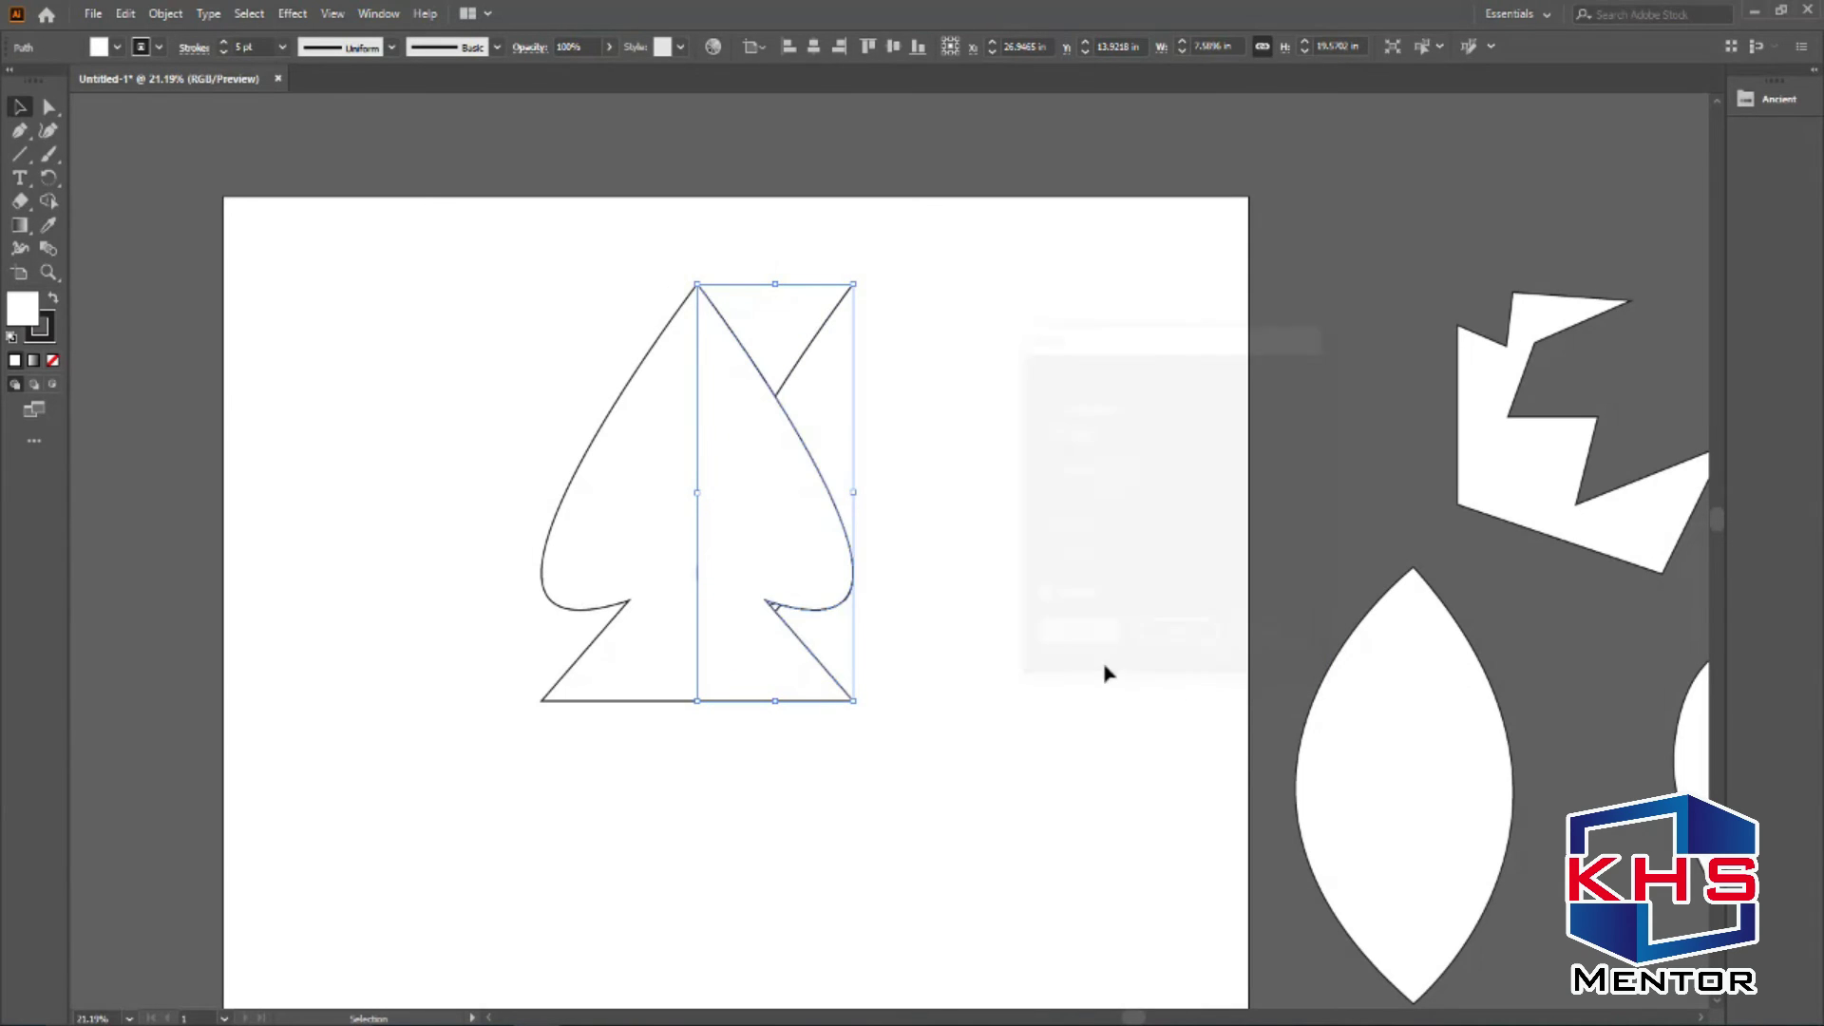
Delete the leftover unreflected duplicate behind the spade's right half.
drag(831, 318, 1191, 354)
key(Delete)
Average the two meeting end anchors at the spade's apex and join them into one.
key(ctrl+space)
drag(631, 232, 869, 434)
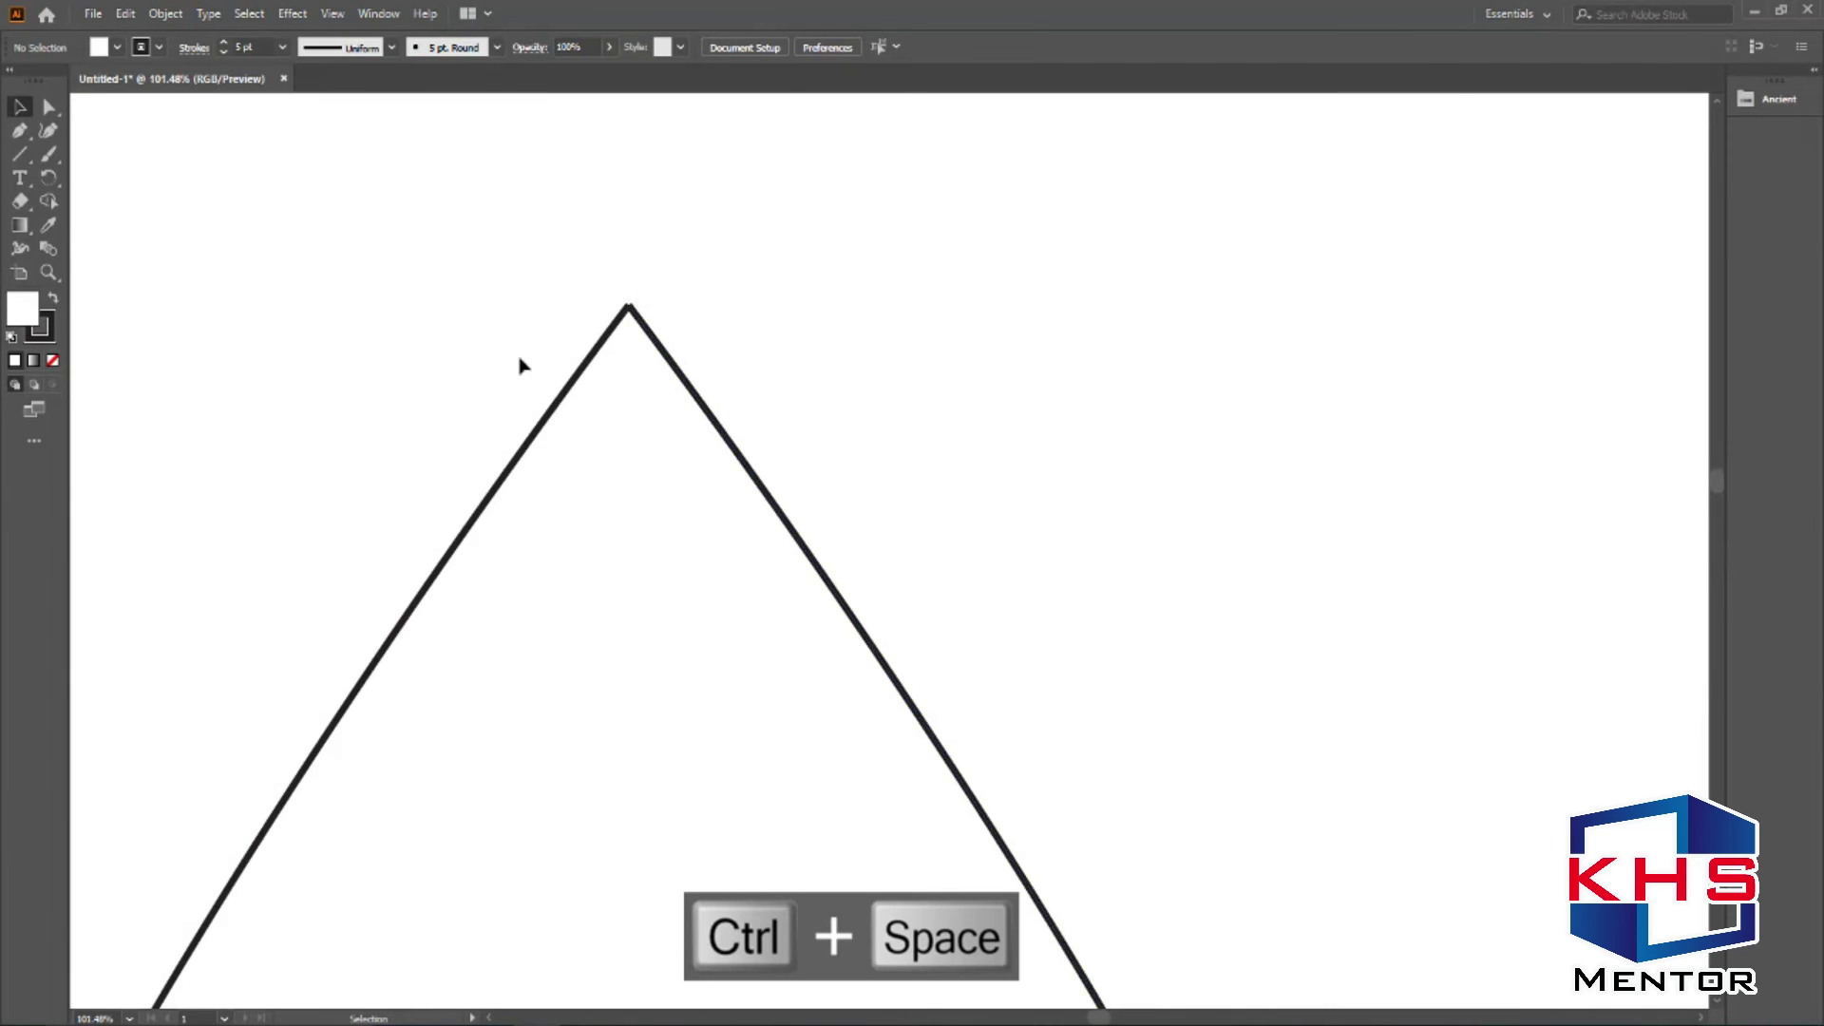
drag(568, 223, 790, 436)
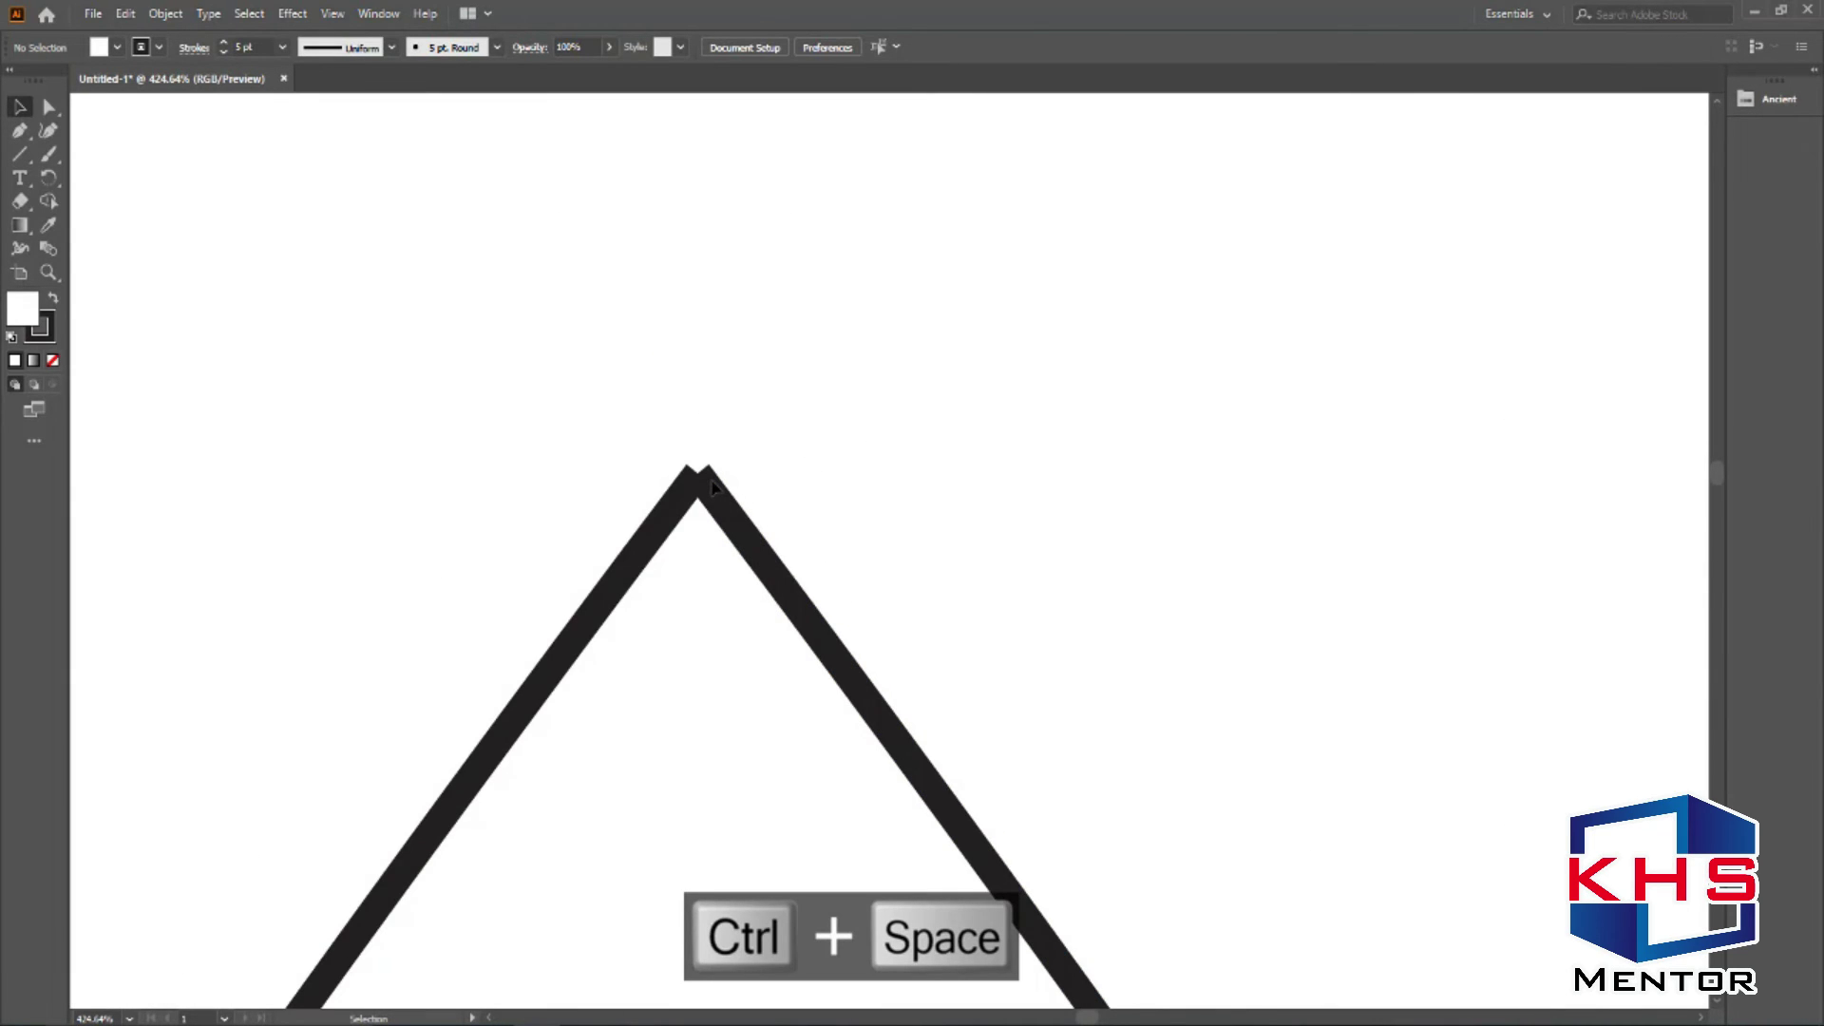
scroll(694, 489, down, 8)
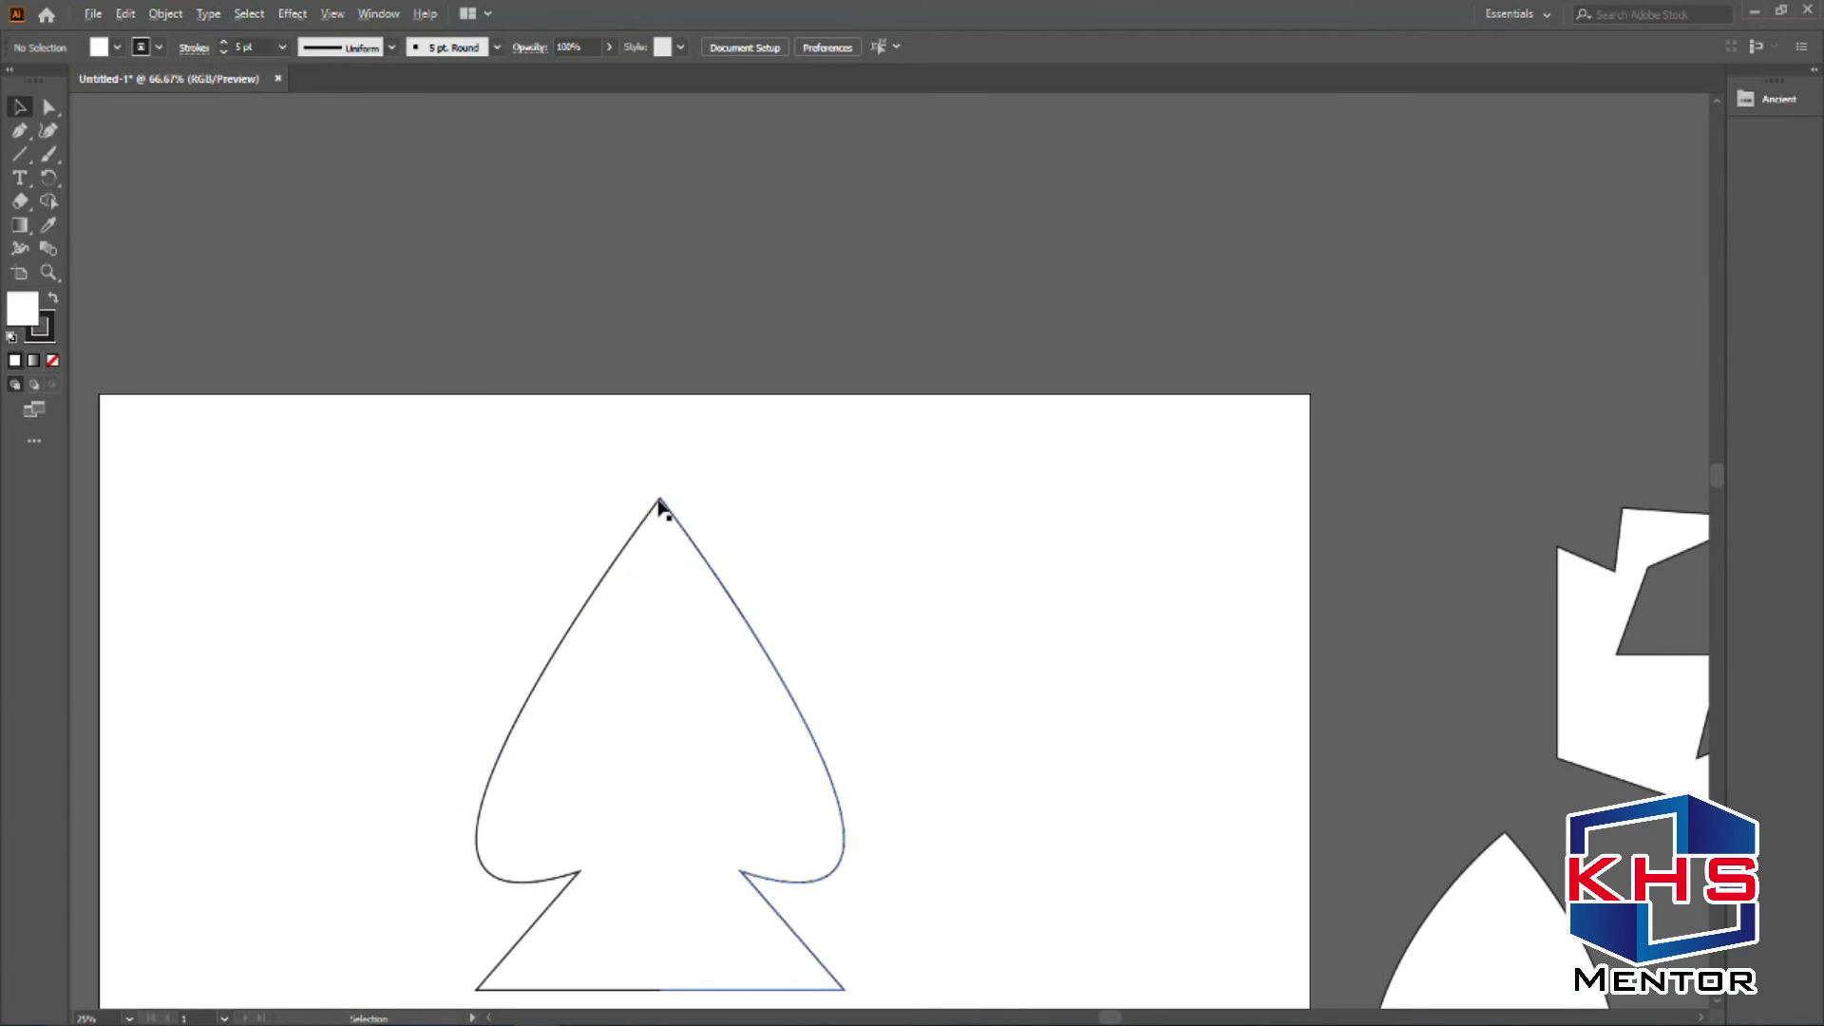
scroll(660, 505, up, 3)
drag(557, 417, 818, 592)
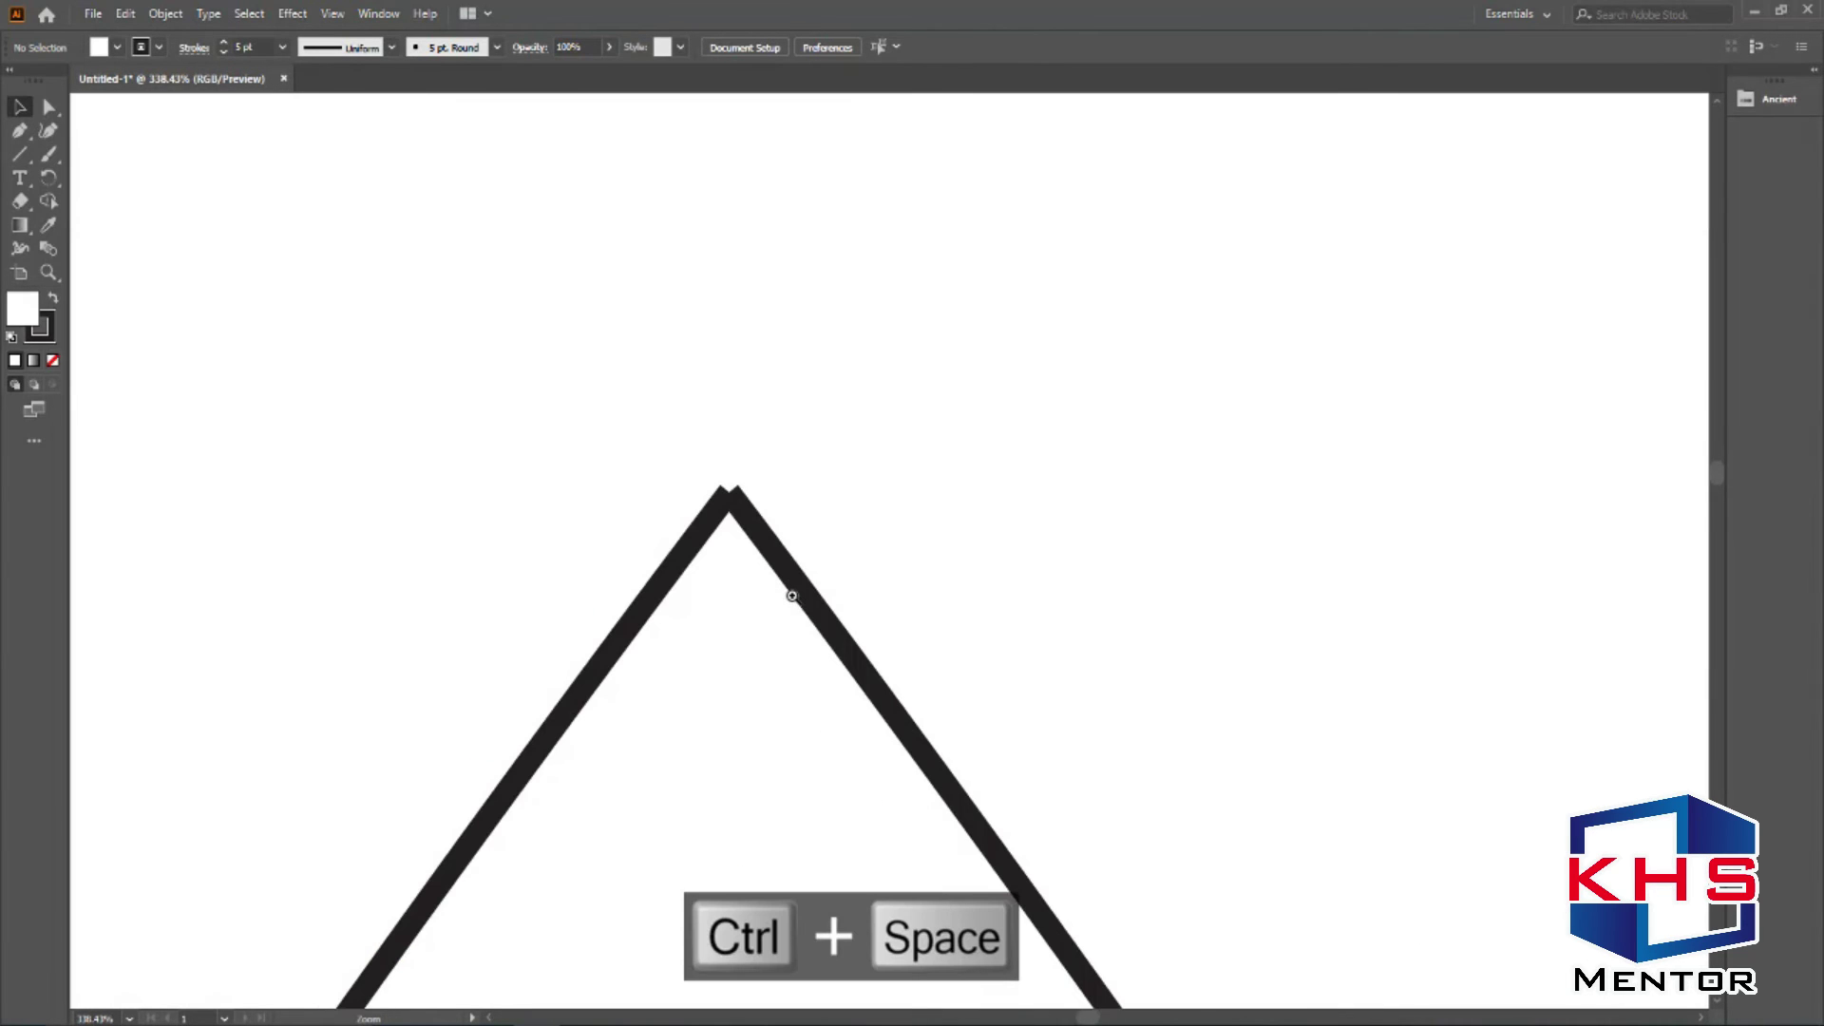
click(45, 109)
drag(893, 418, 584, 573)
right_click(736, 505)
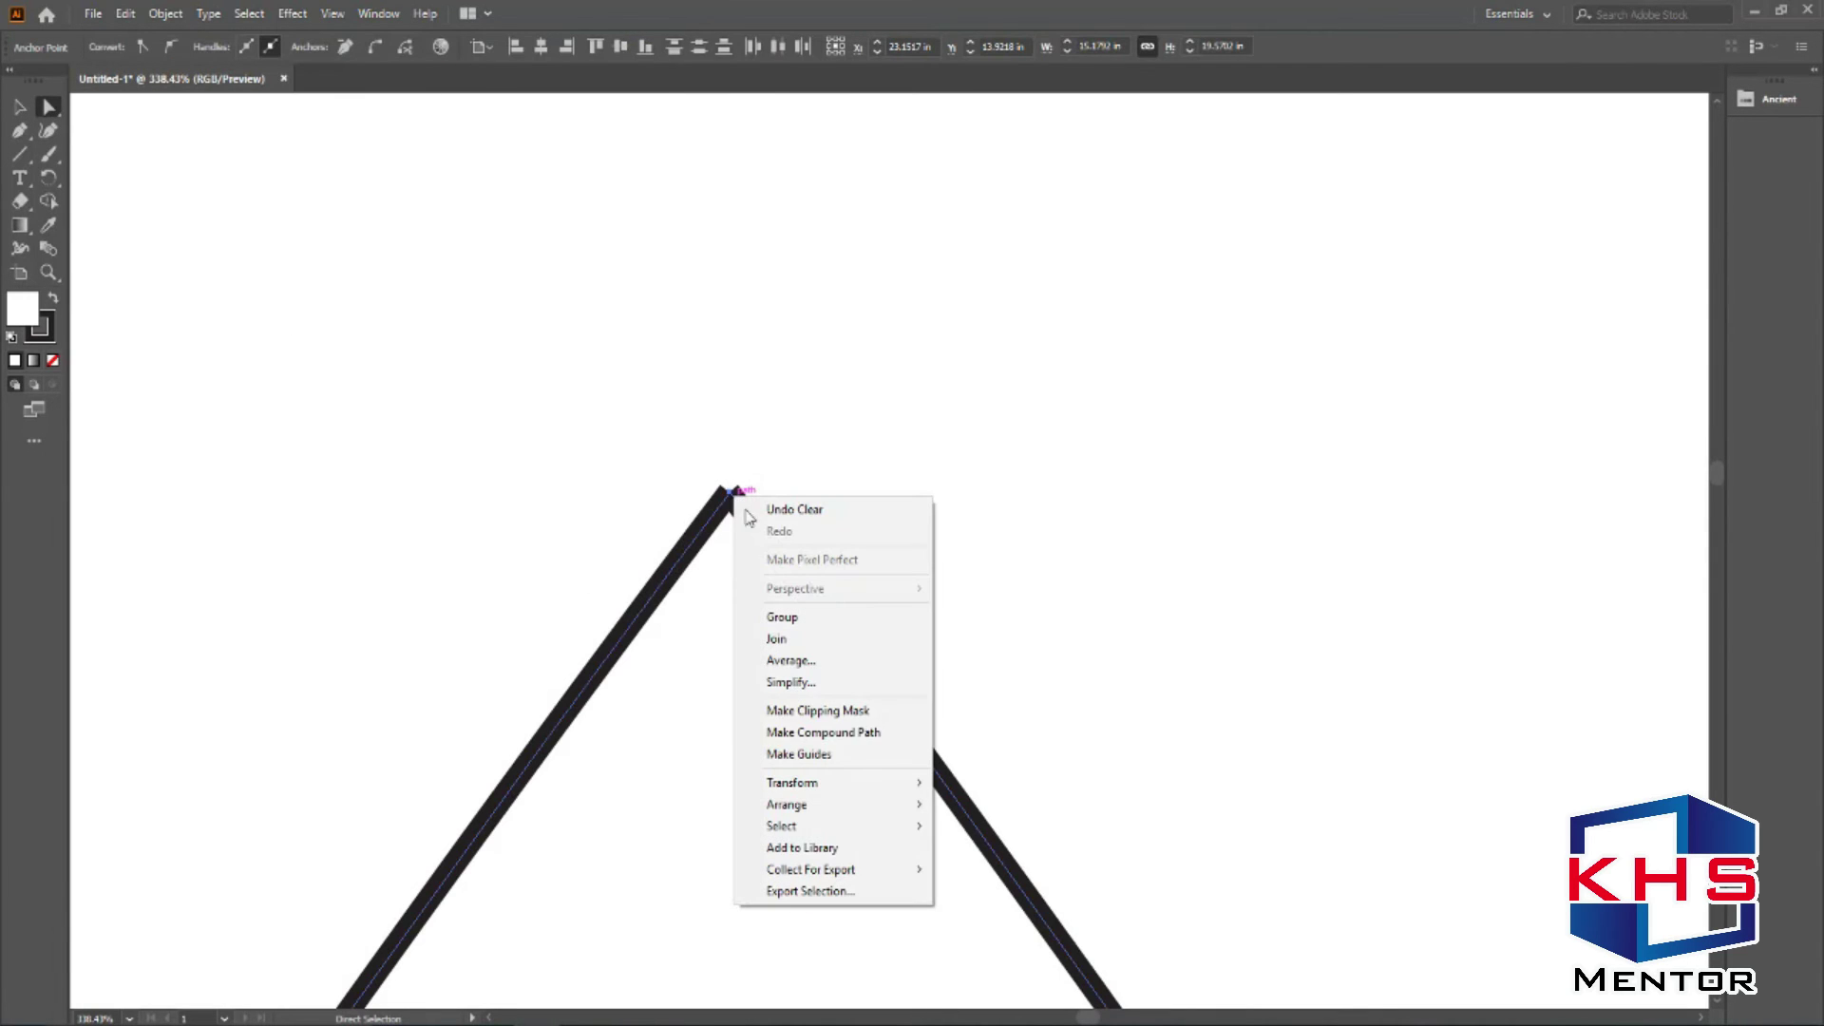
click(791, 660)
click(855, 584)
right_click(729, 506)
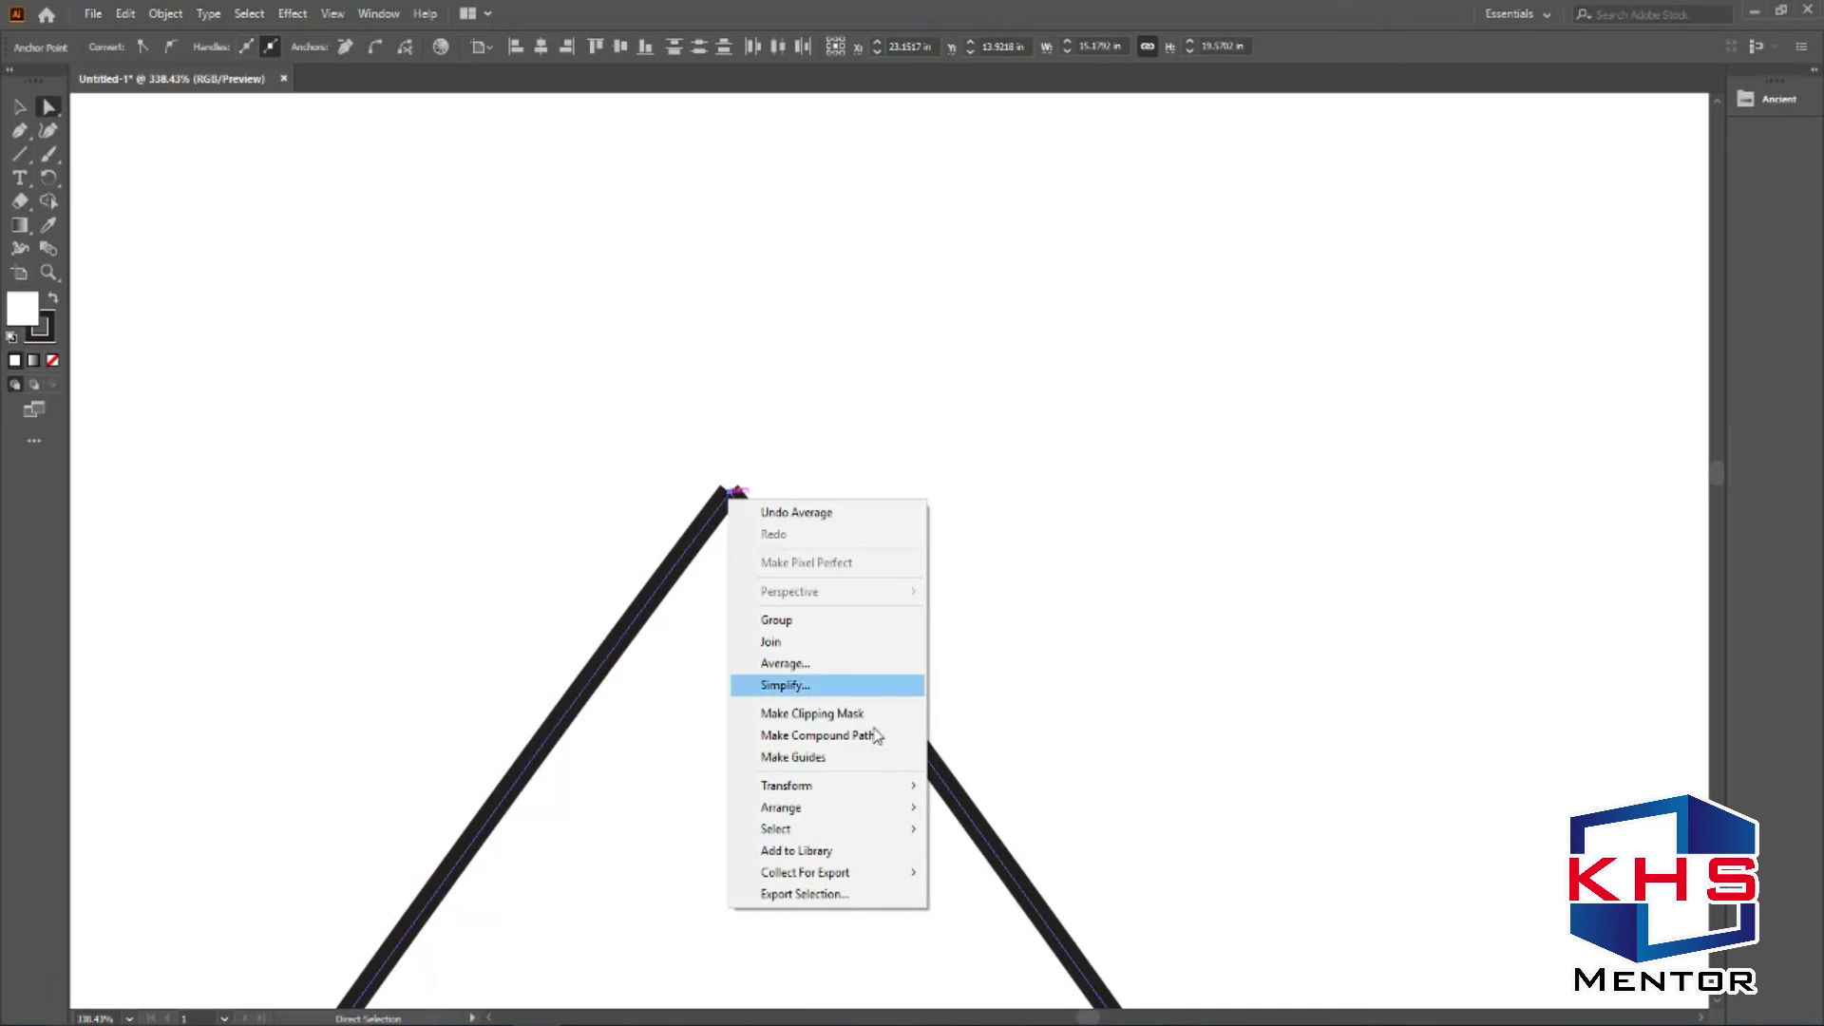
click(815, 662)
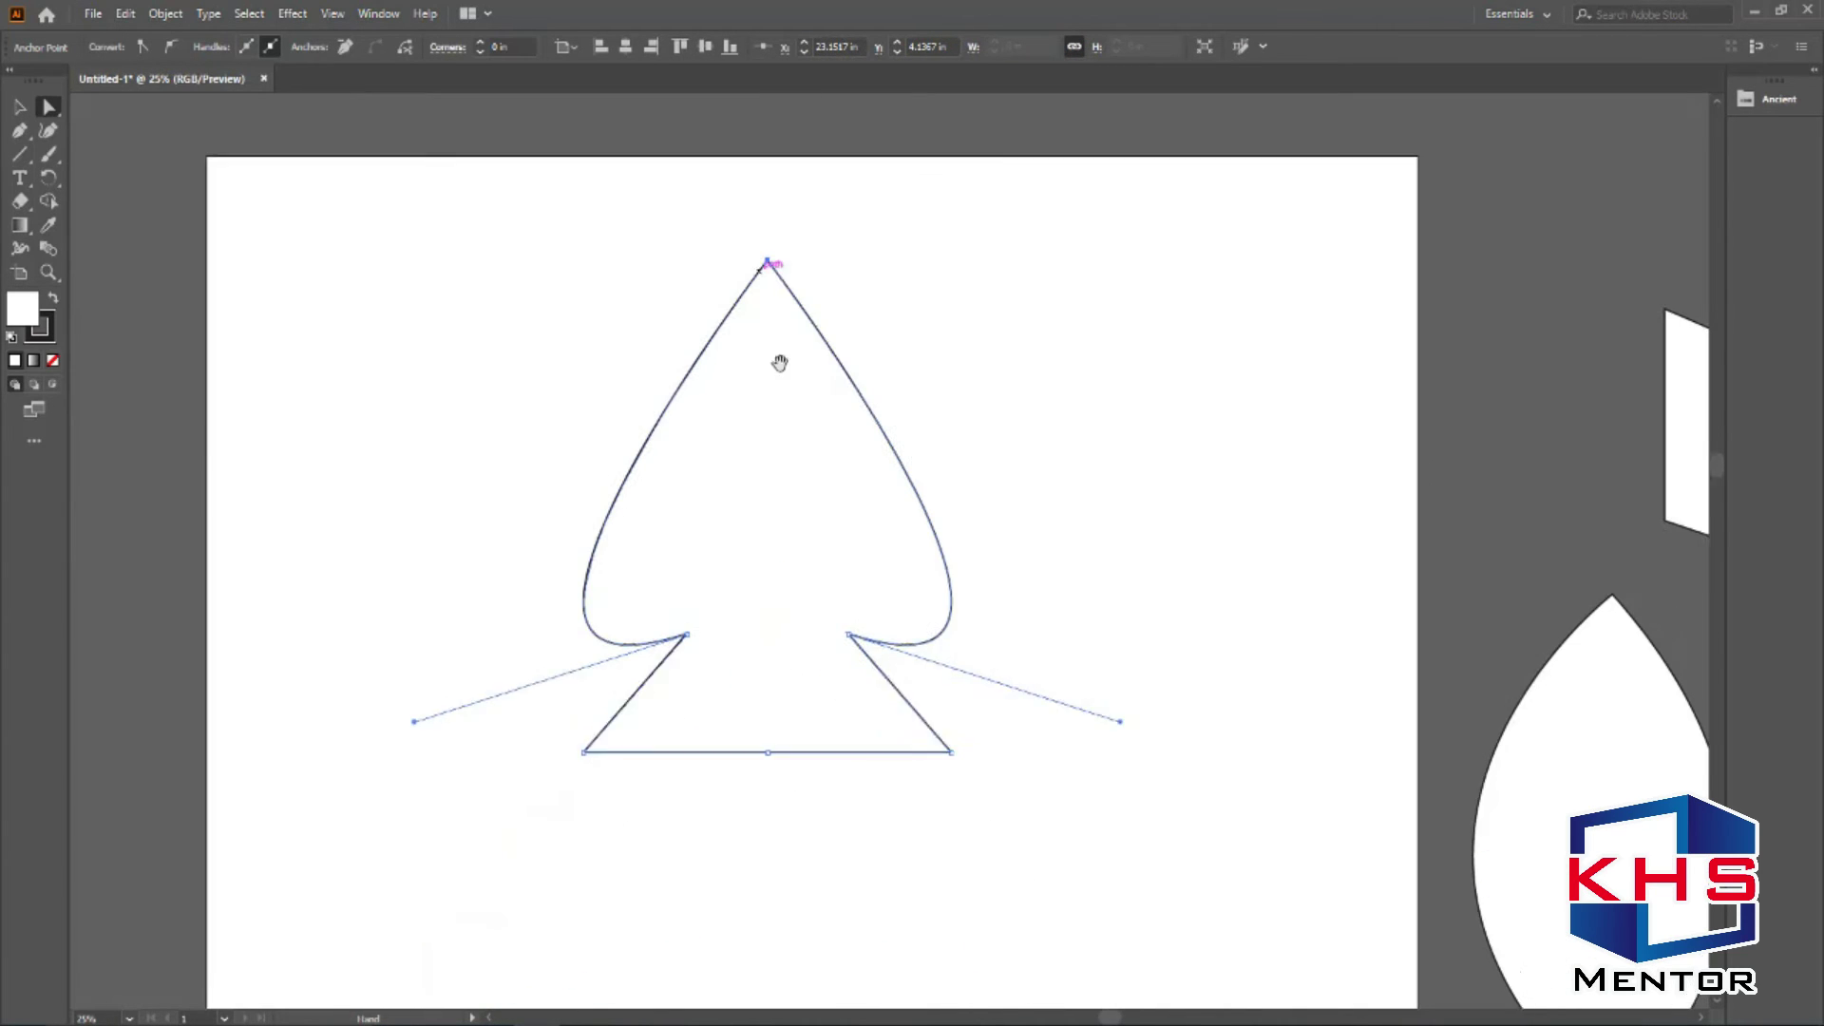
Average and join the two meeting anchors at the middle of the spade's base, leaving the shape deselected.
key(ctrl+space)
drag(830, 904, 896, 863)
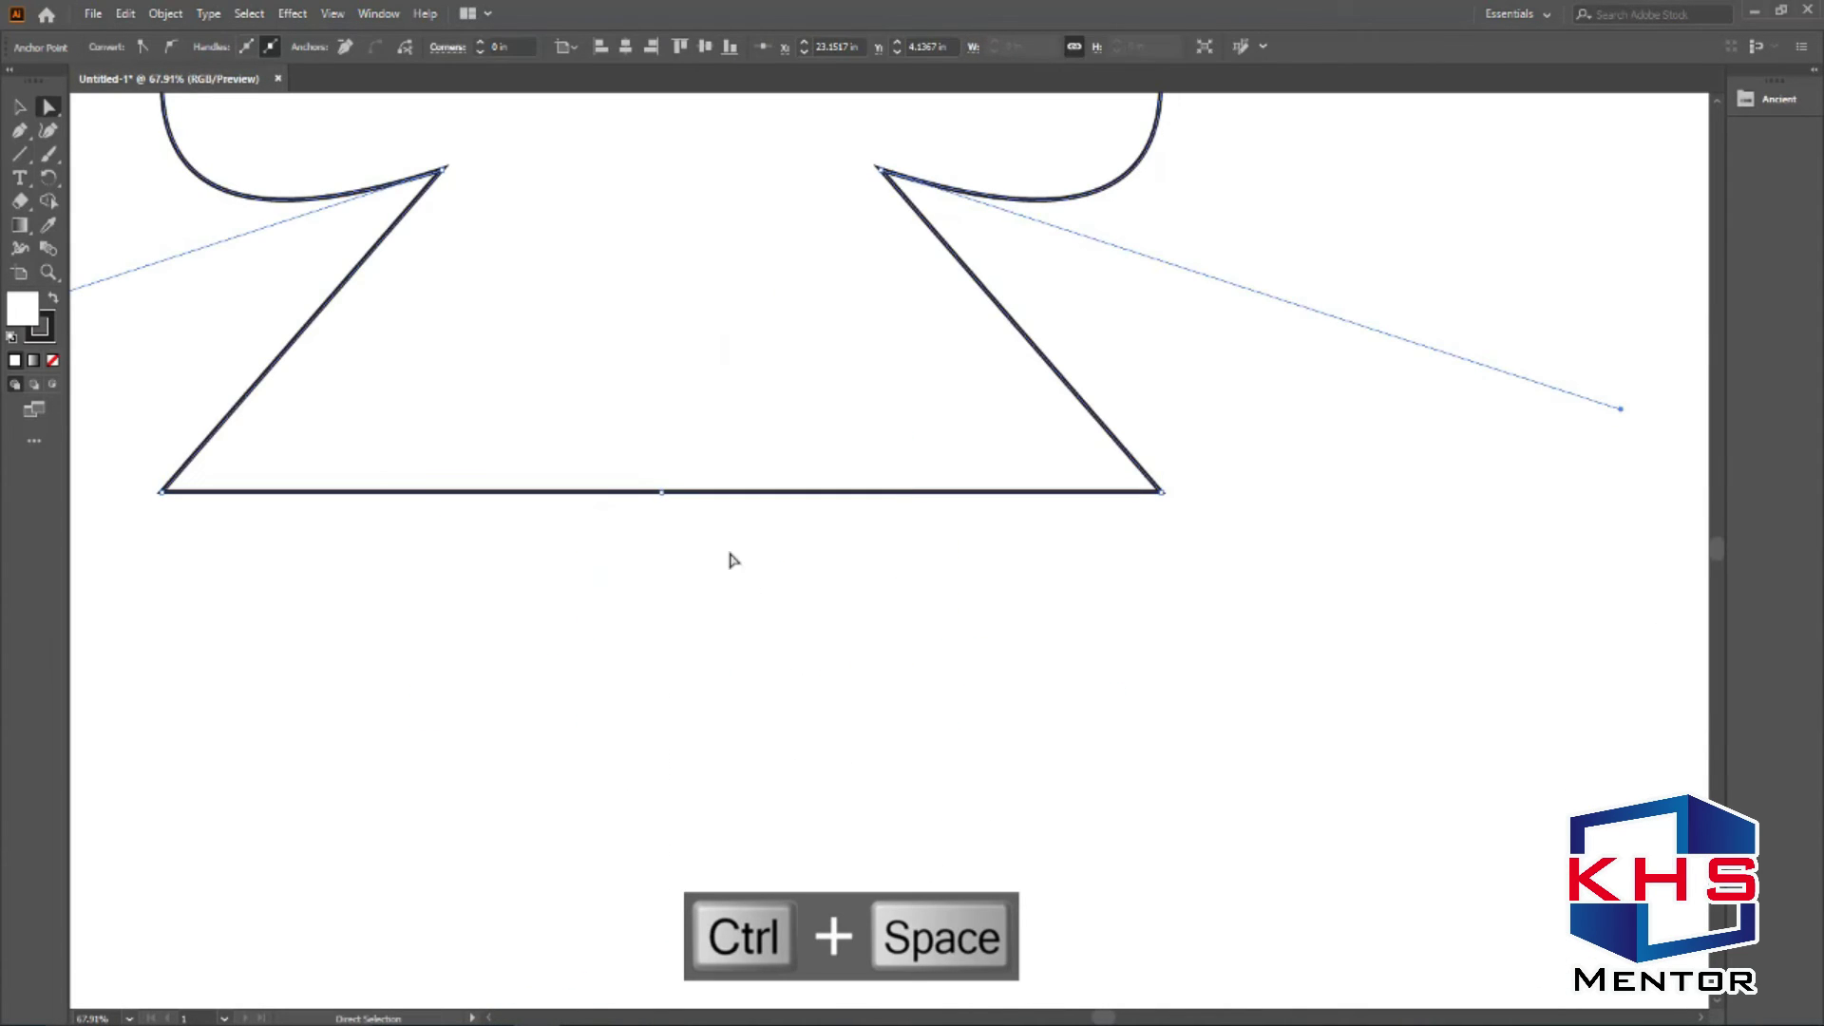
right_click(630, 448)
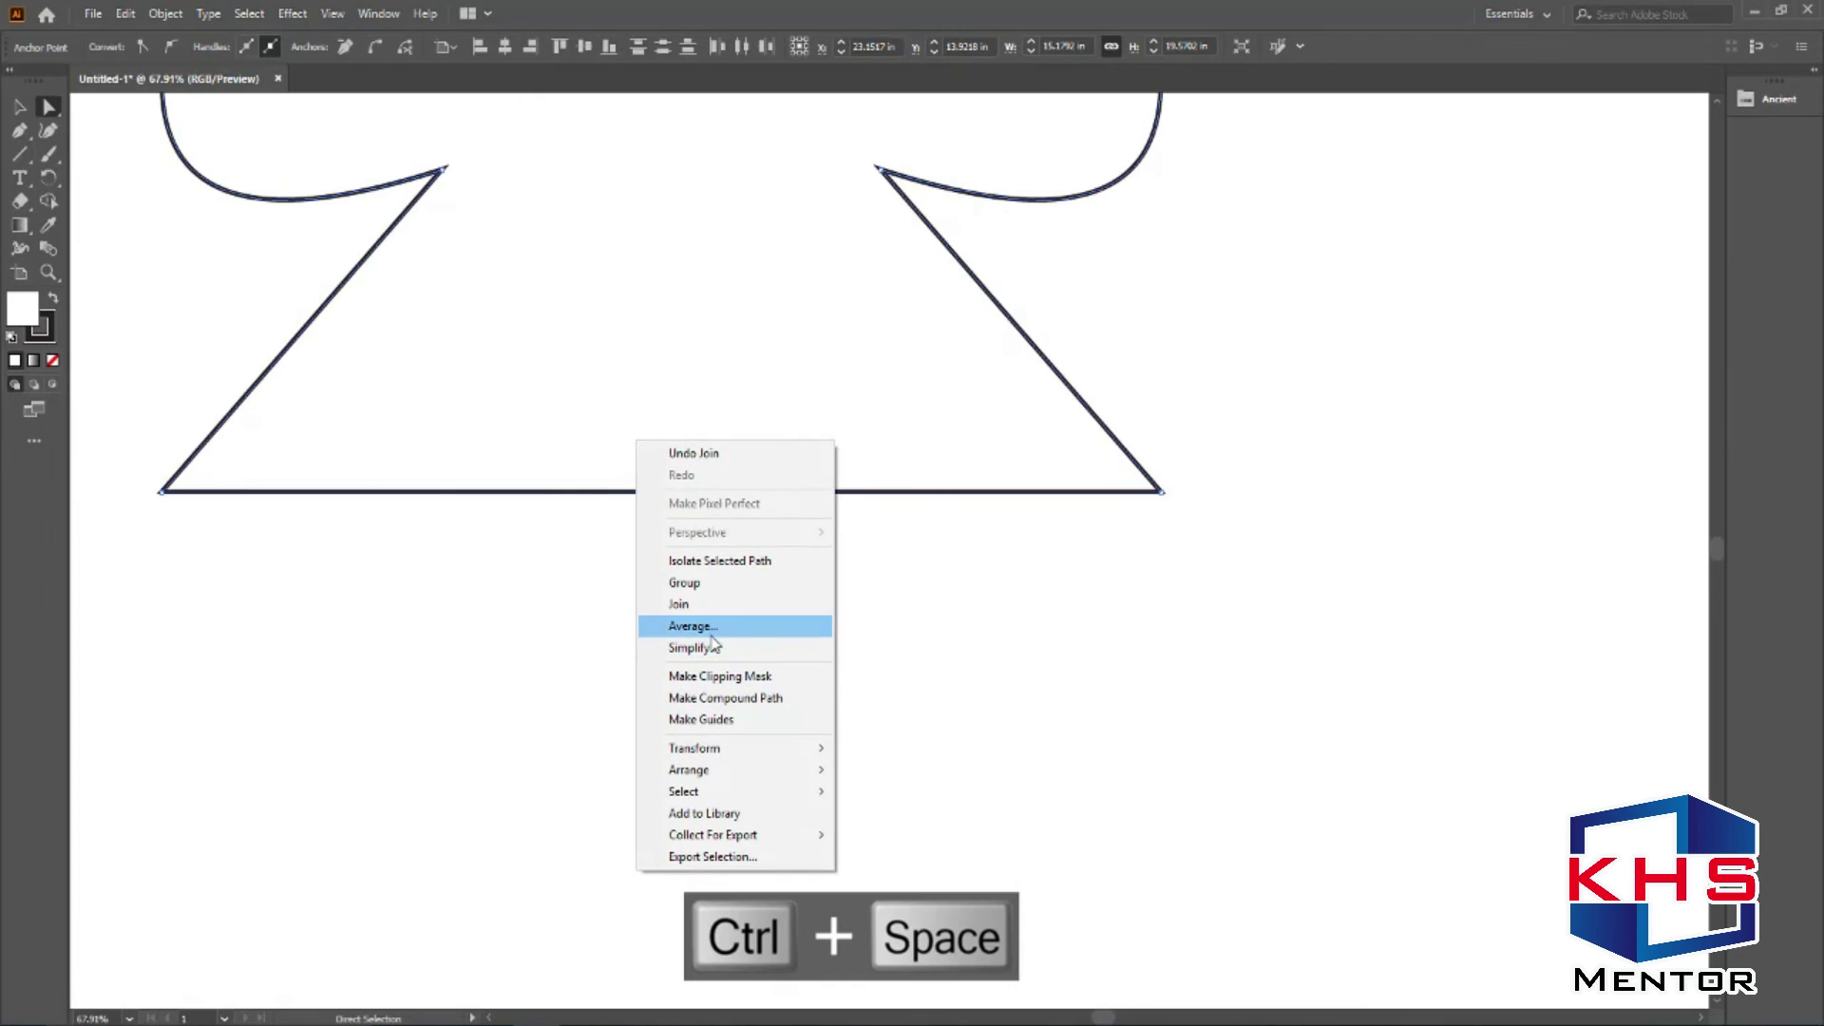
click(759, 629)
click(881, 583)
right_click(692, 514)
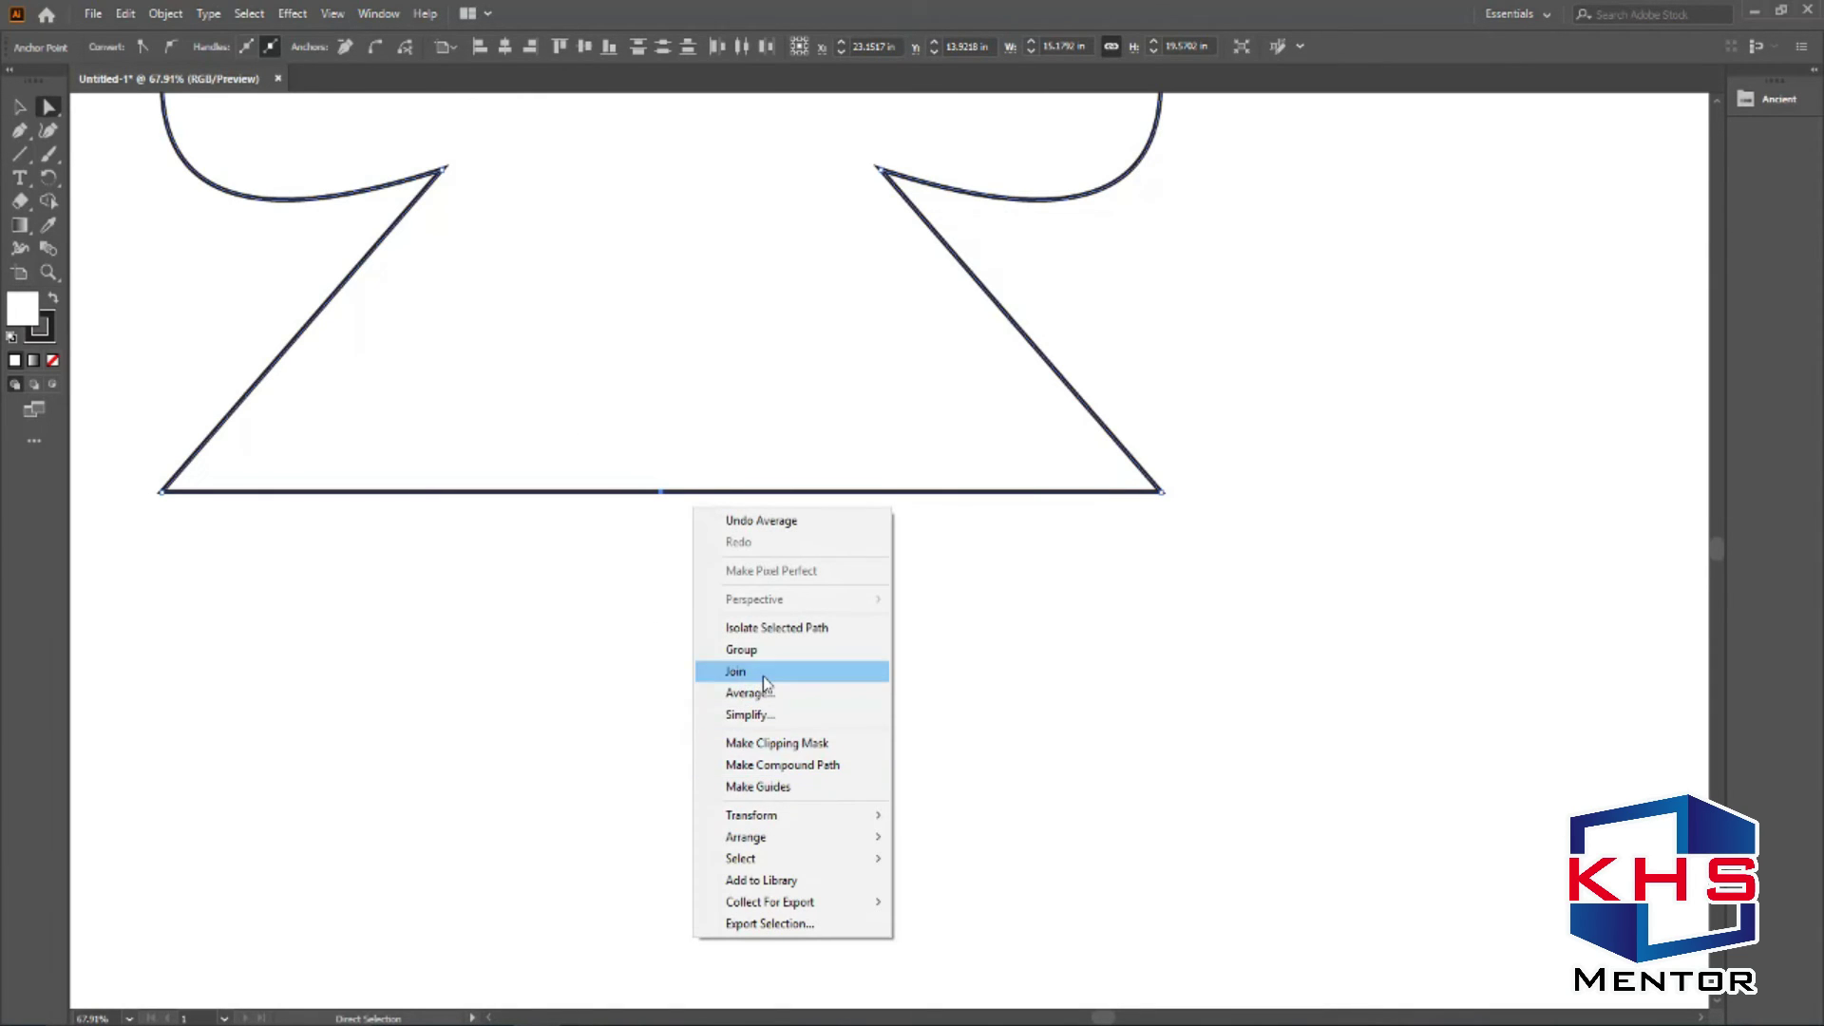
click(751, 671)
click(668, 539)
drag(748, 742, 500, 453)
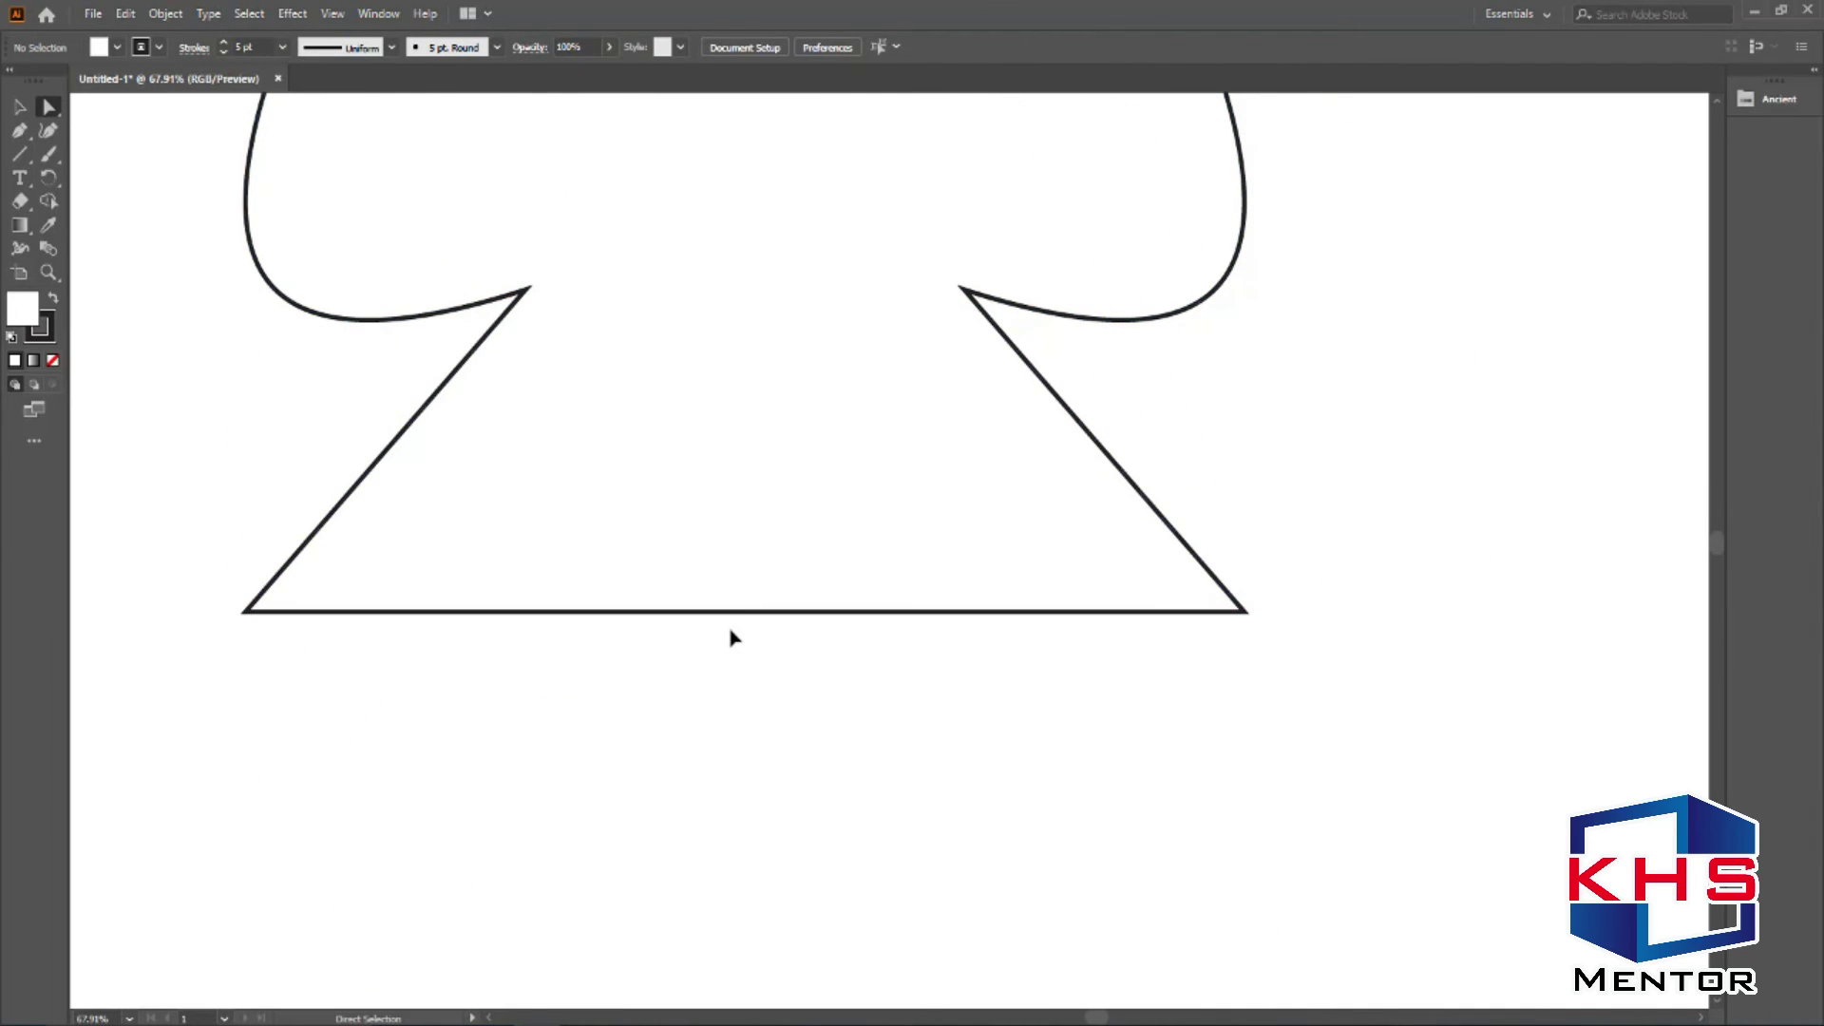
key(ctrl+z)
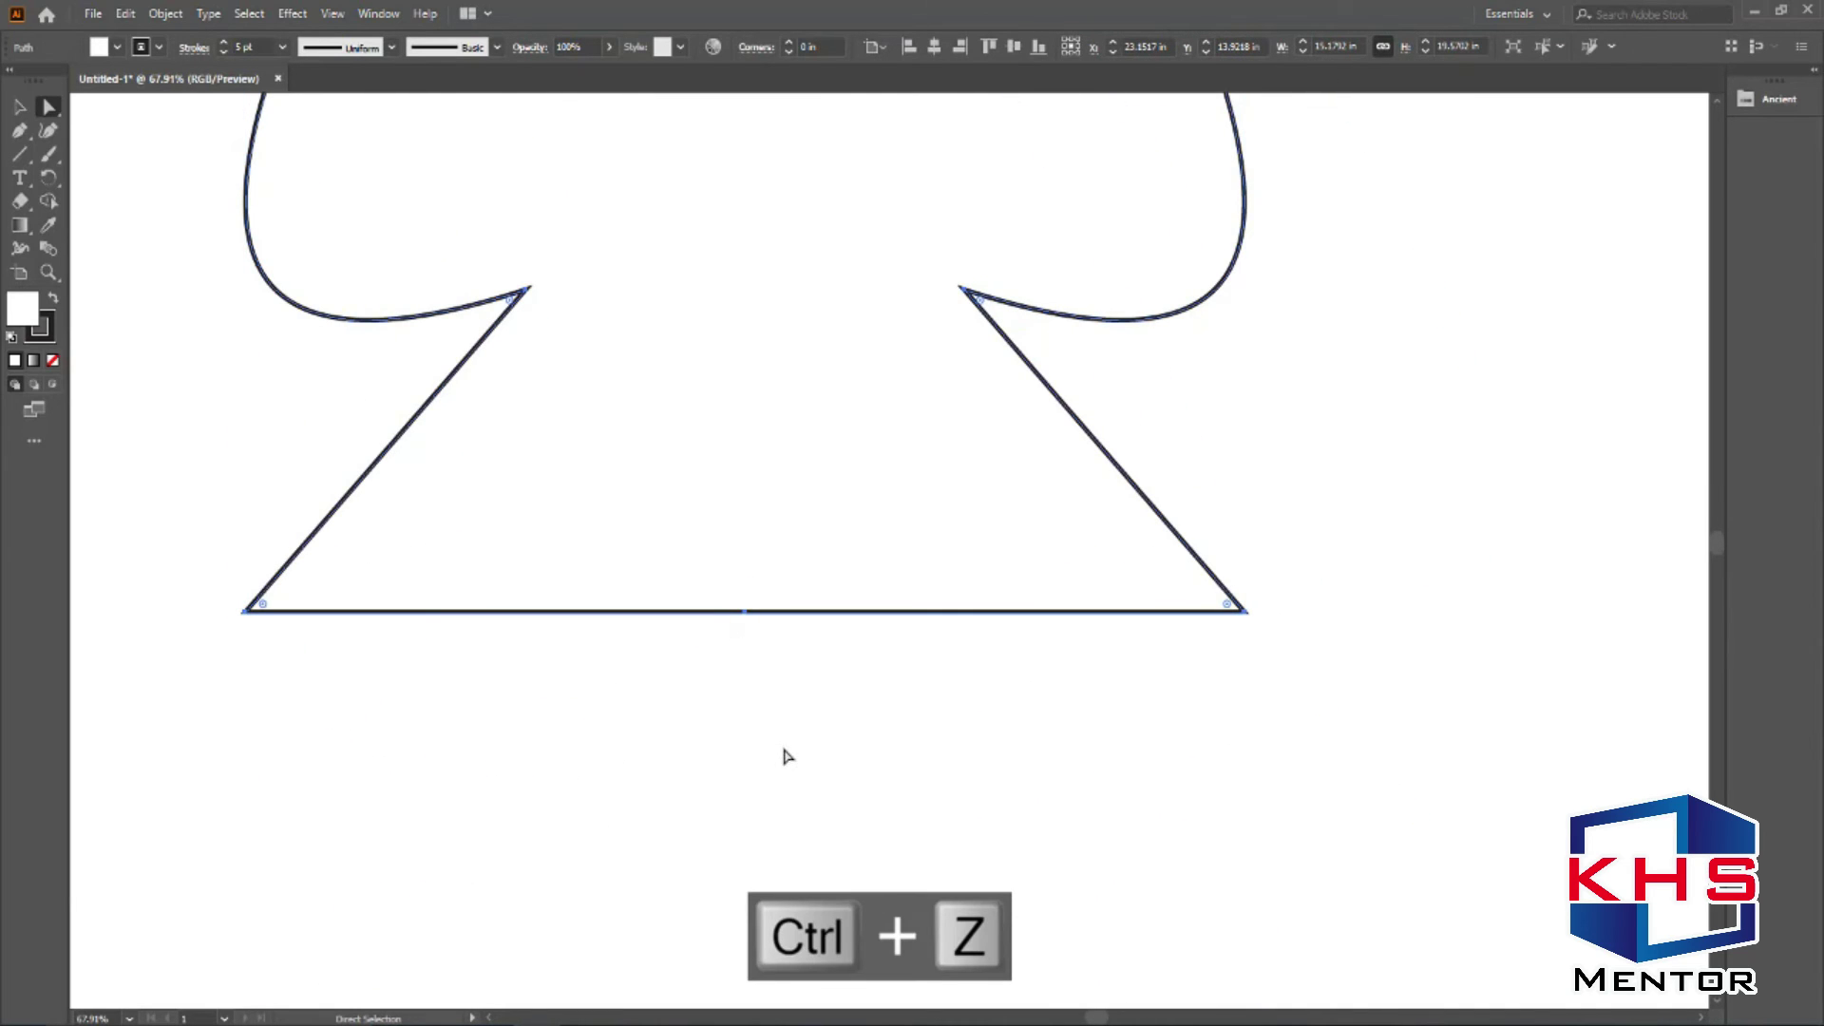
click(781, 755)
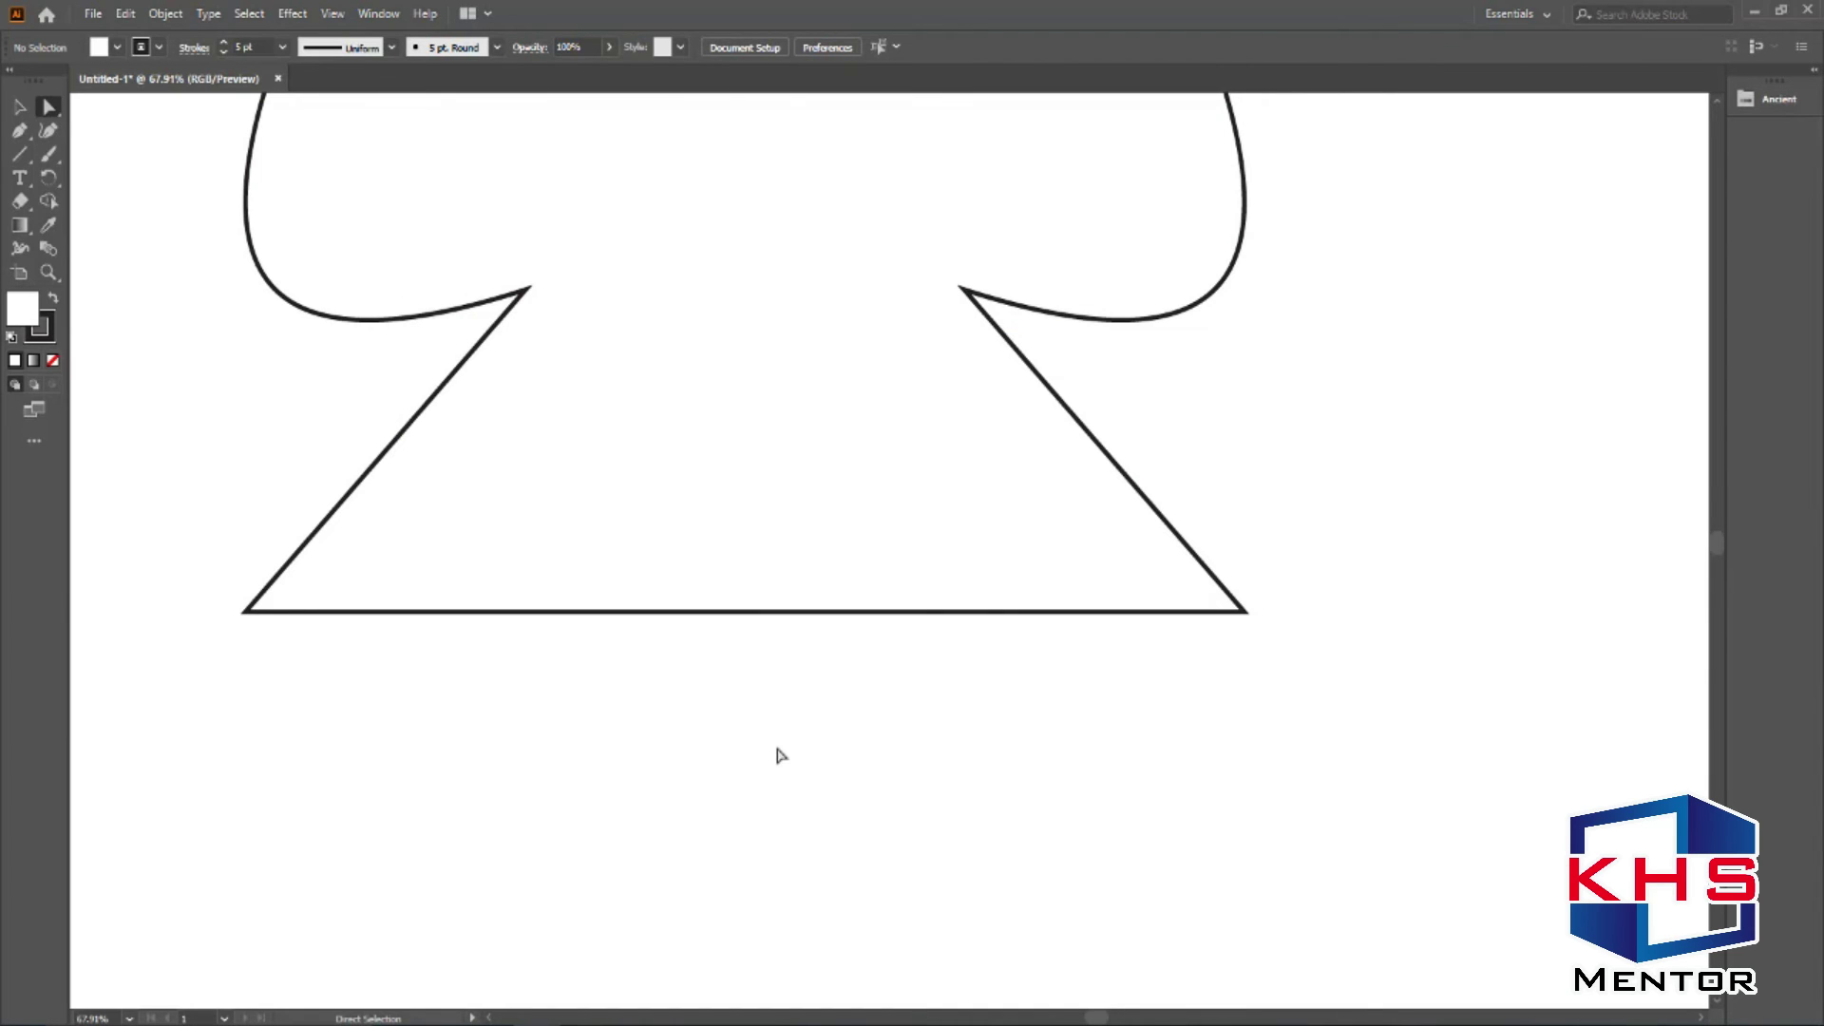
Move the finished spade off the artboard to the right, to about X 95.35 in, Y 22.88 in.
key(ctrl+minus)
key(ctrl+minus)
key(ctrl+minus)
key(ctrl+minus)
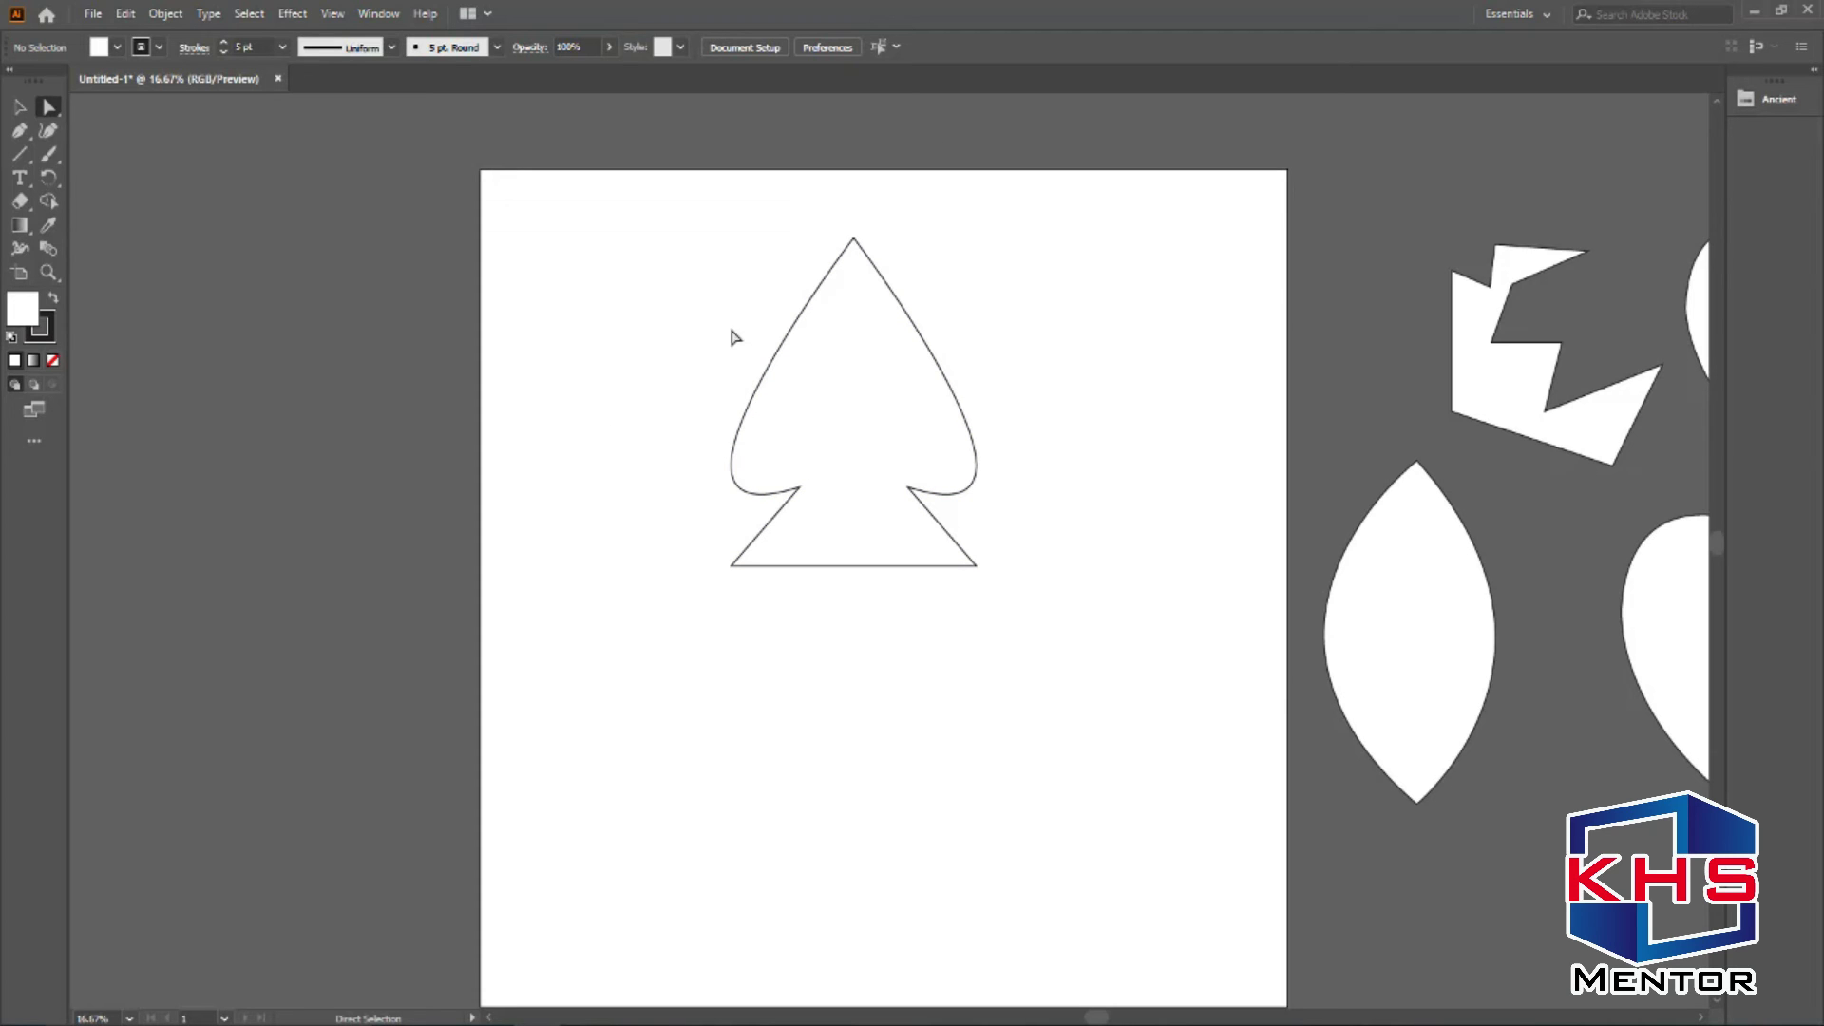
drag(919, 419, 950, 531)
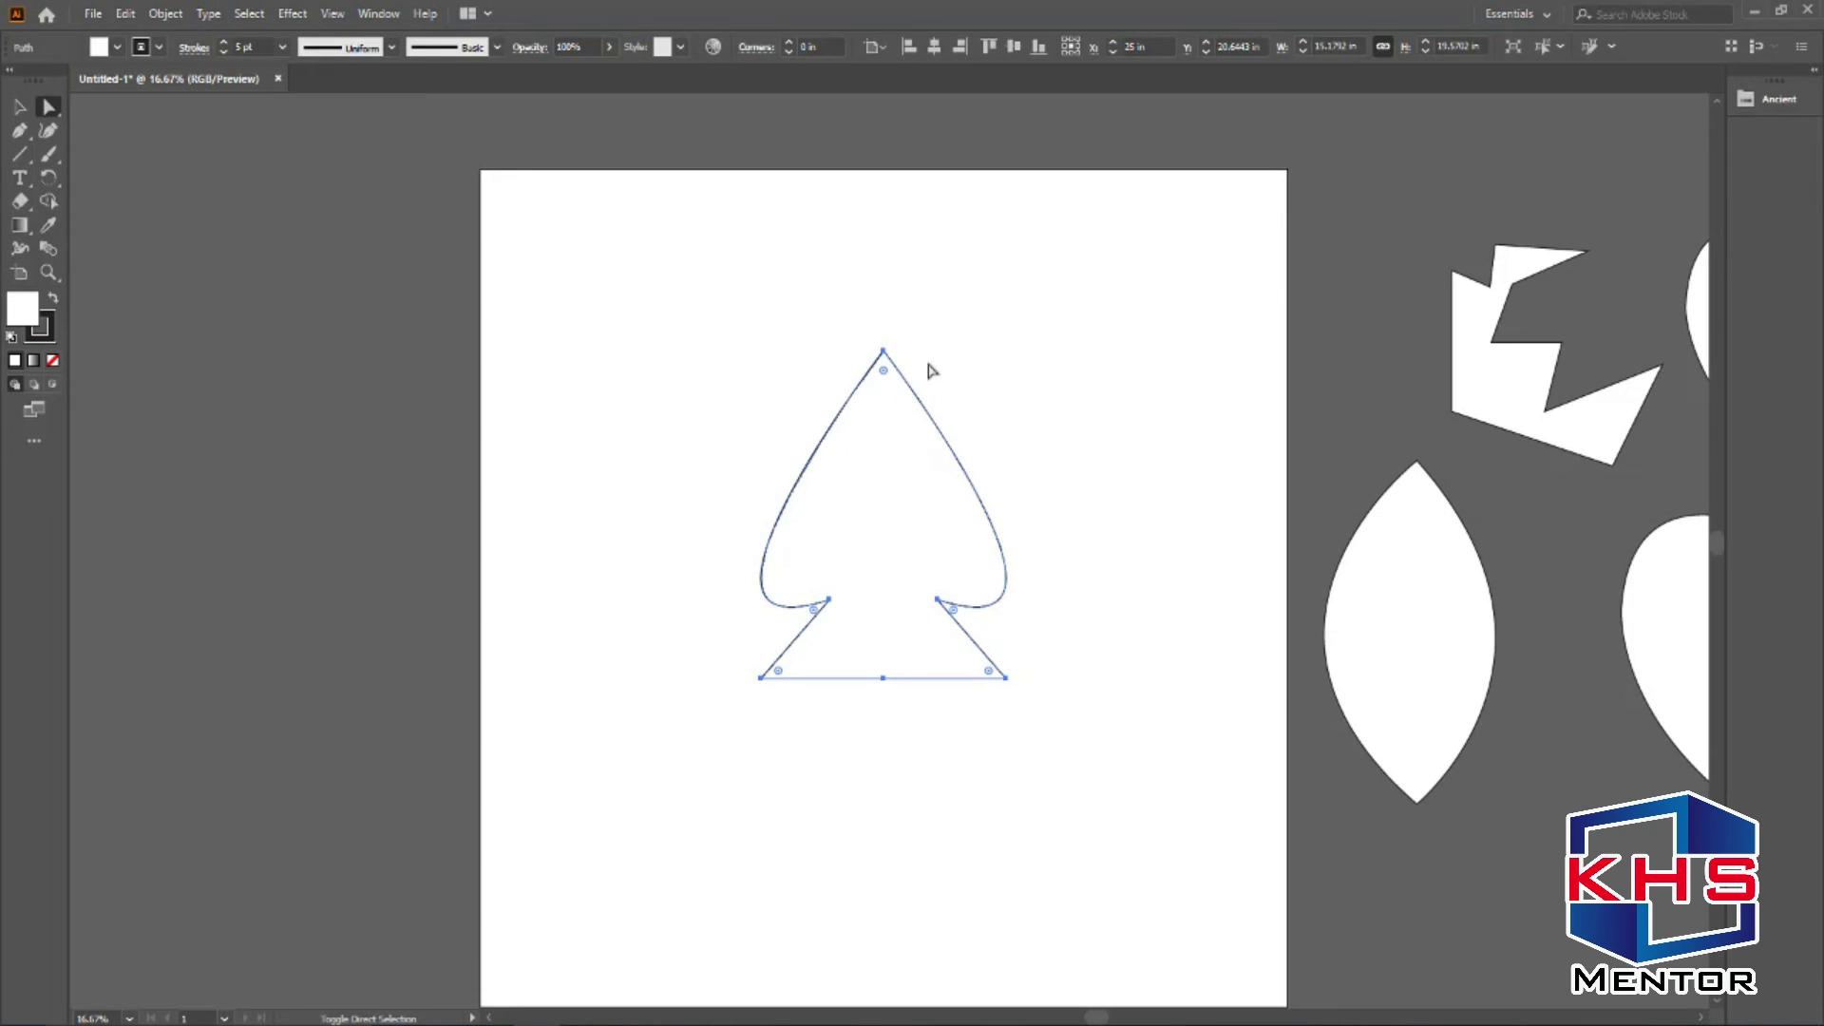
click(1046, 342)
scroll(875, 517, right, 5)
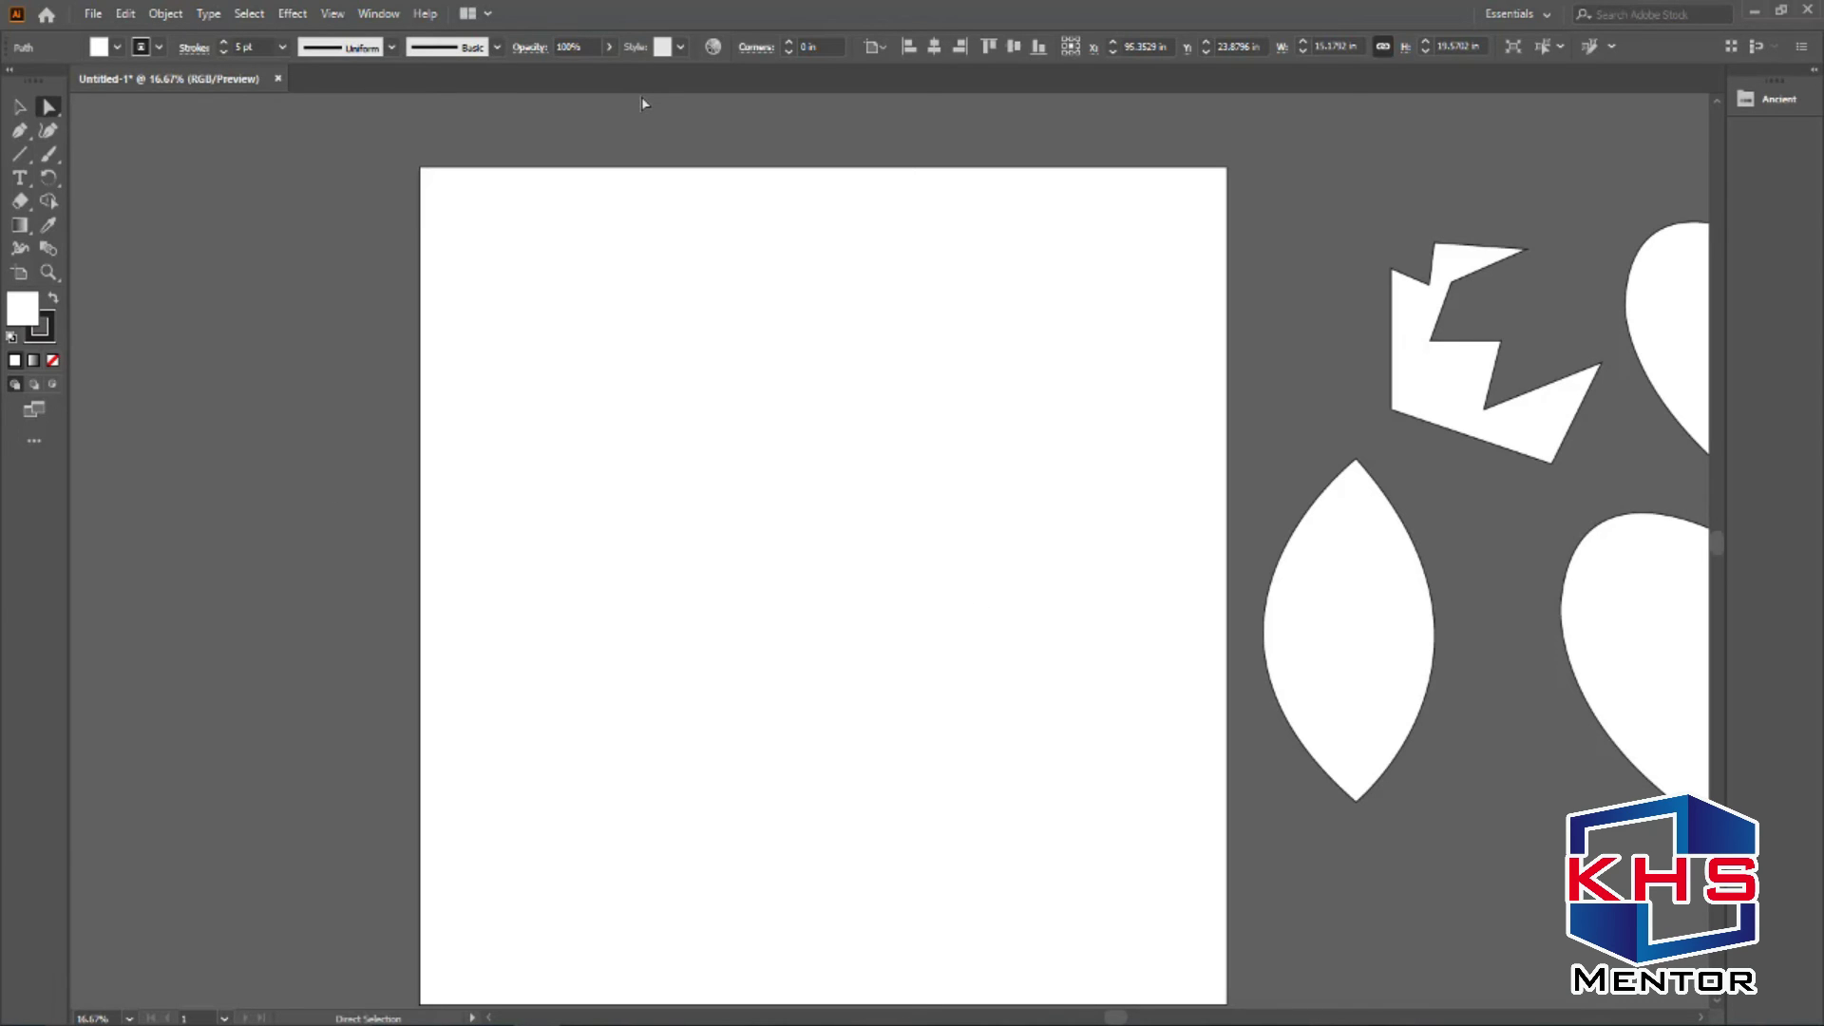
Show the rulers and try pixels and millimeters as their units before returning them to inches.
key(ctrl+r)
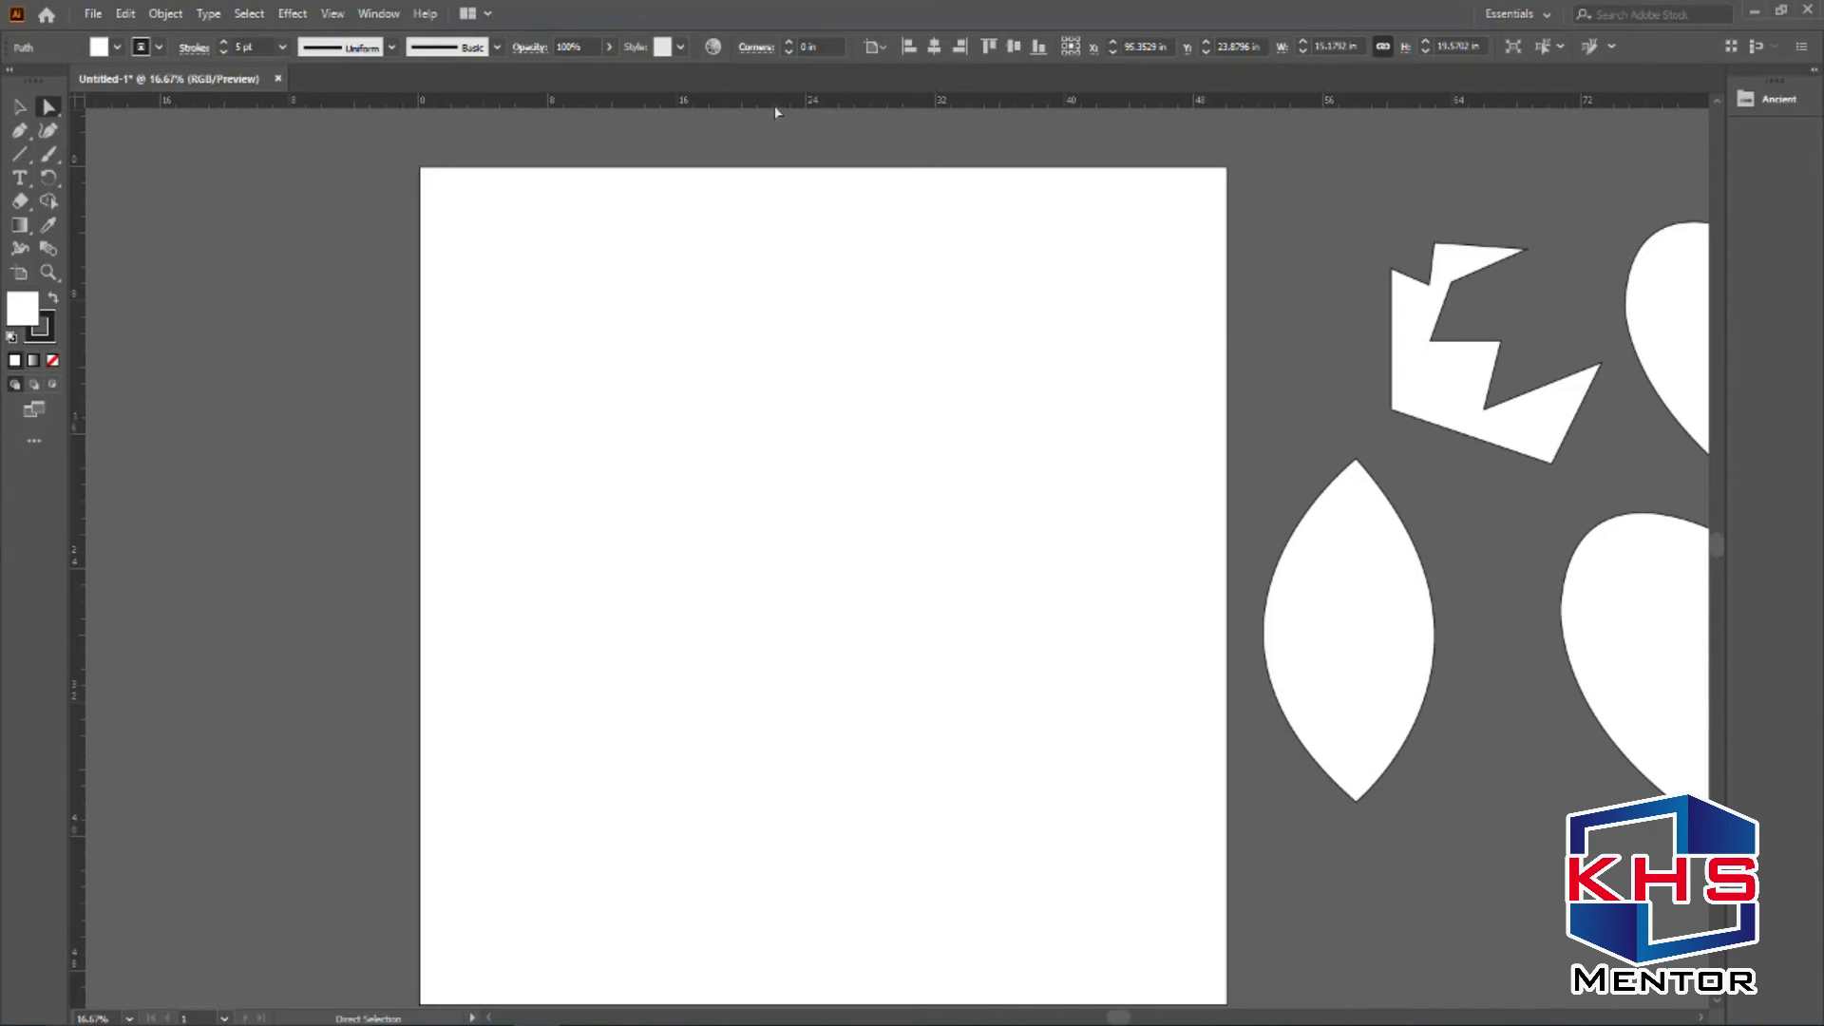
right_click(882, 110)
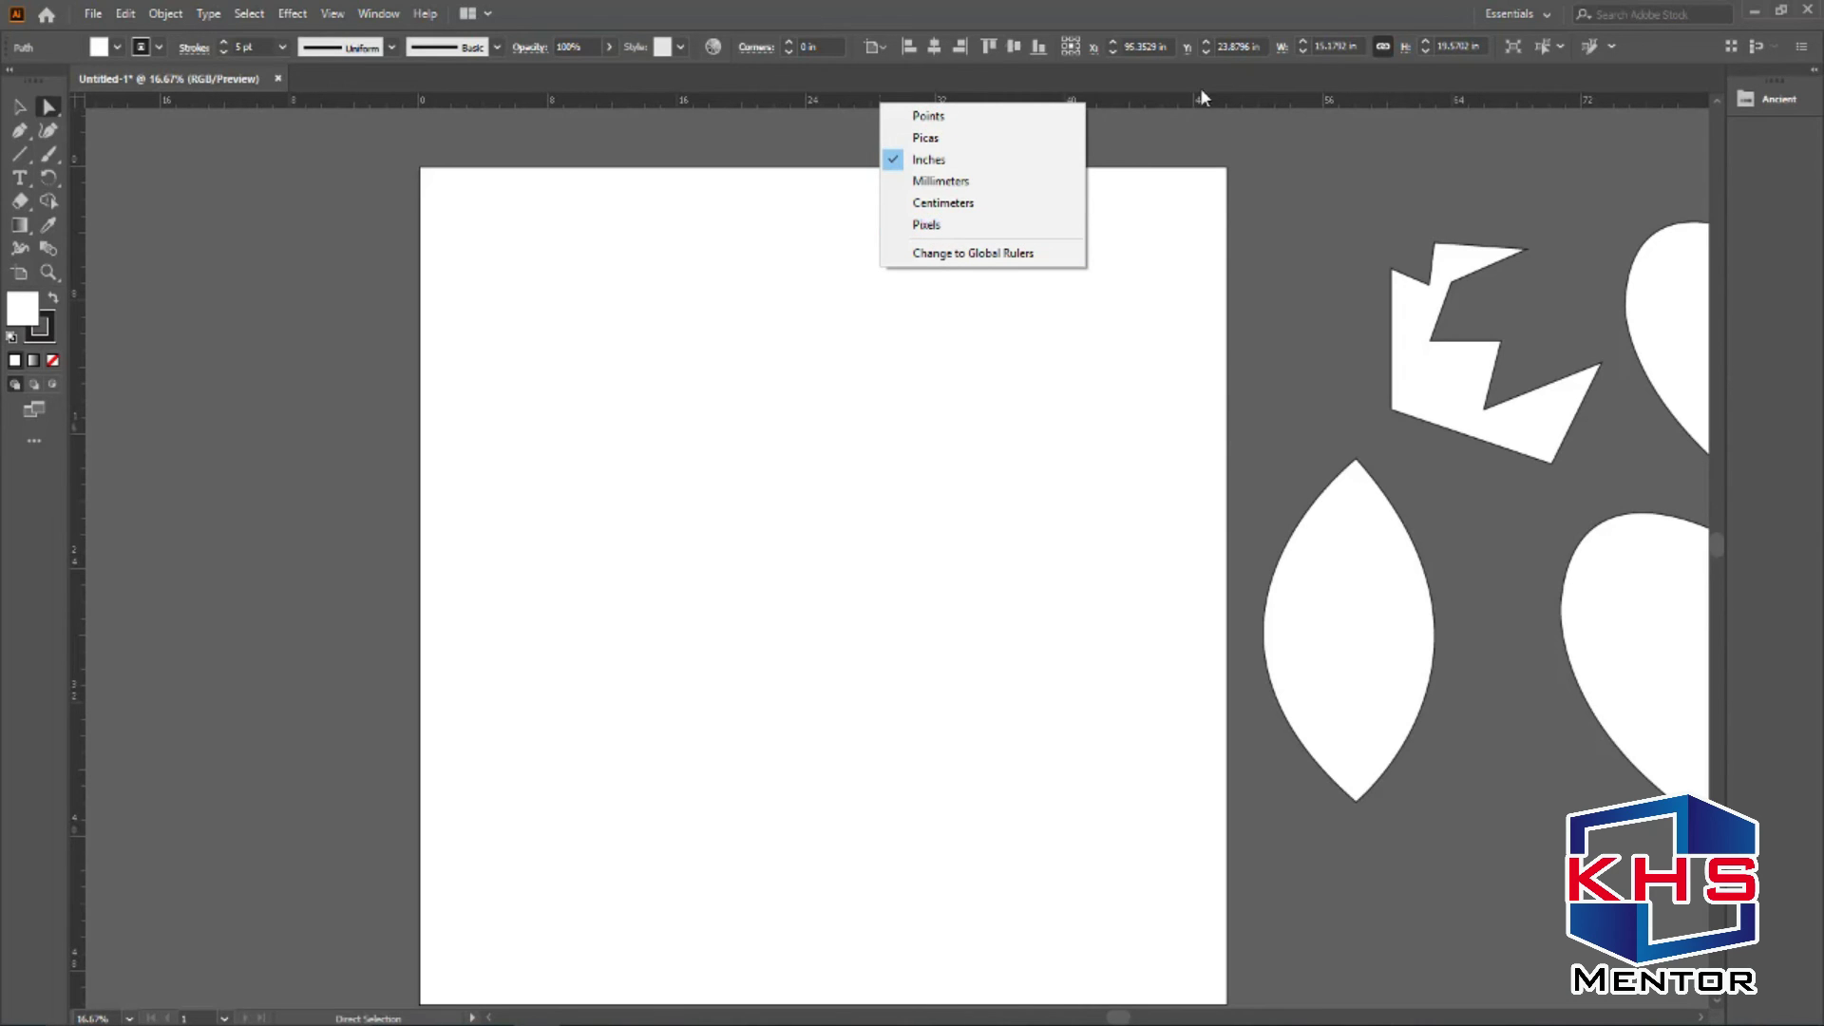
click(966, 226)
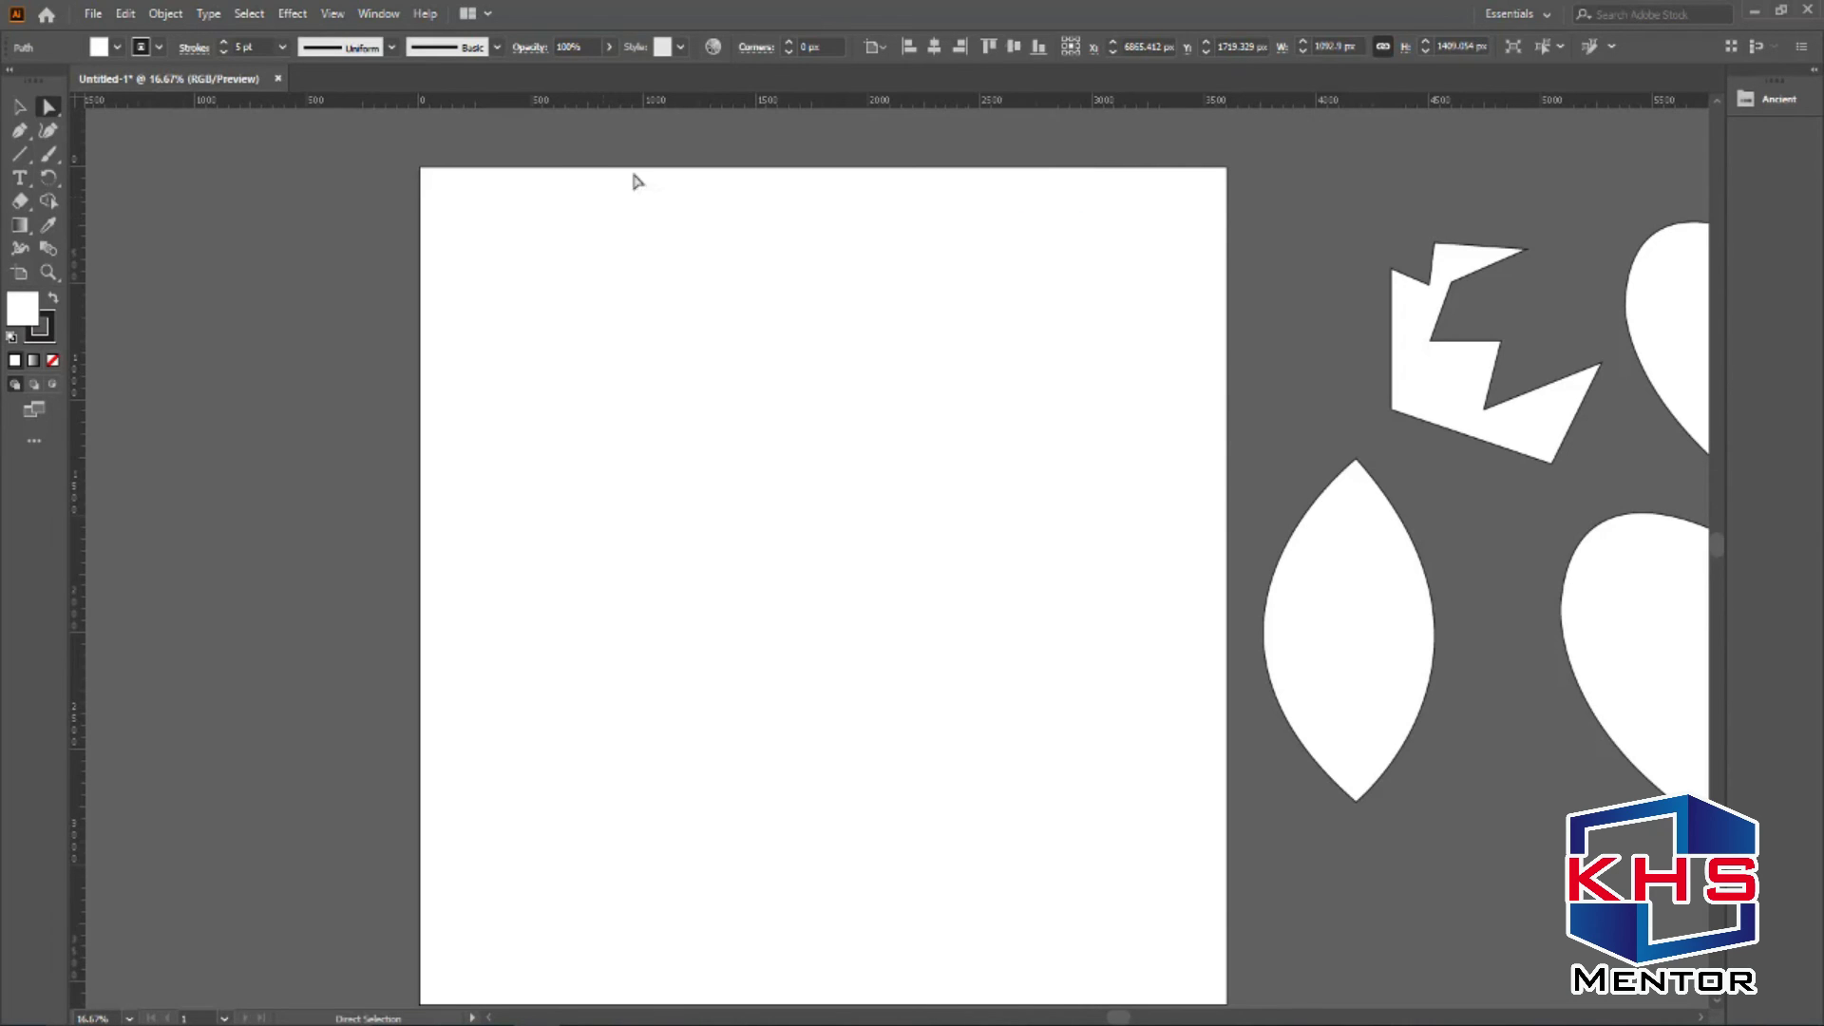
right_click(731, 112)
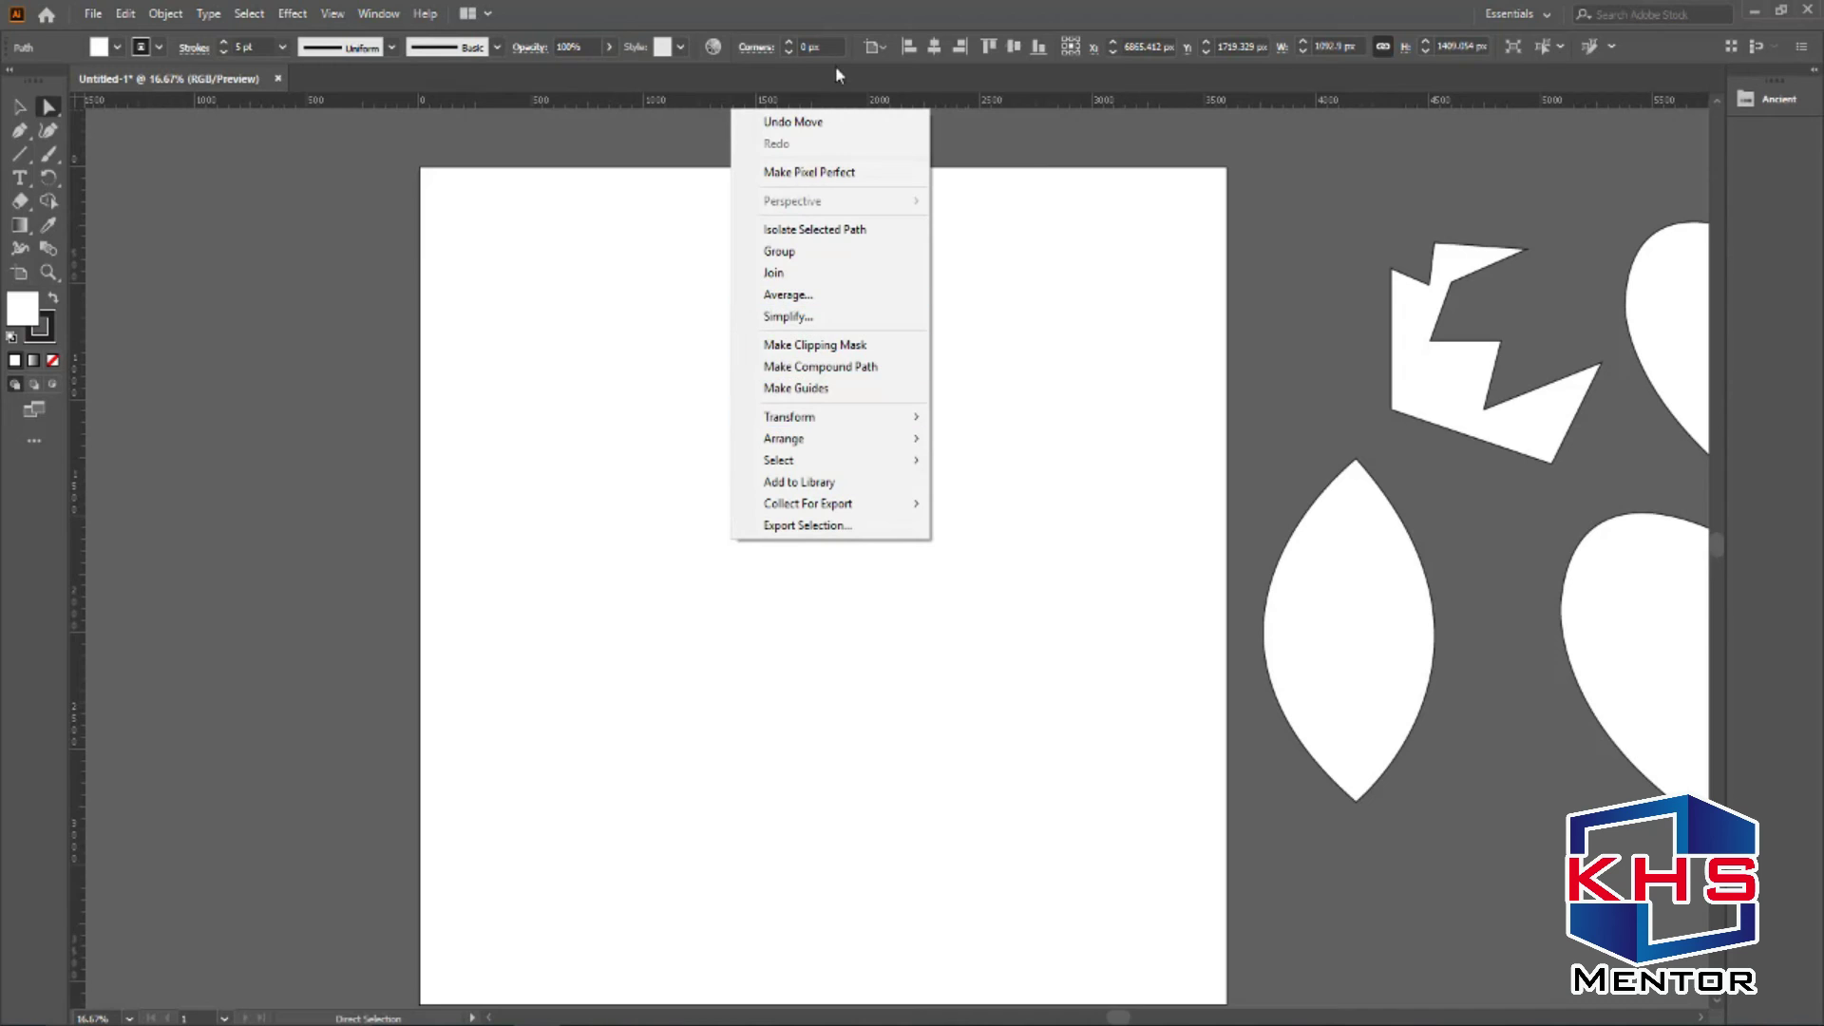
right_click(836, 102)
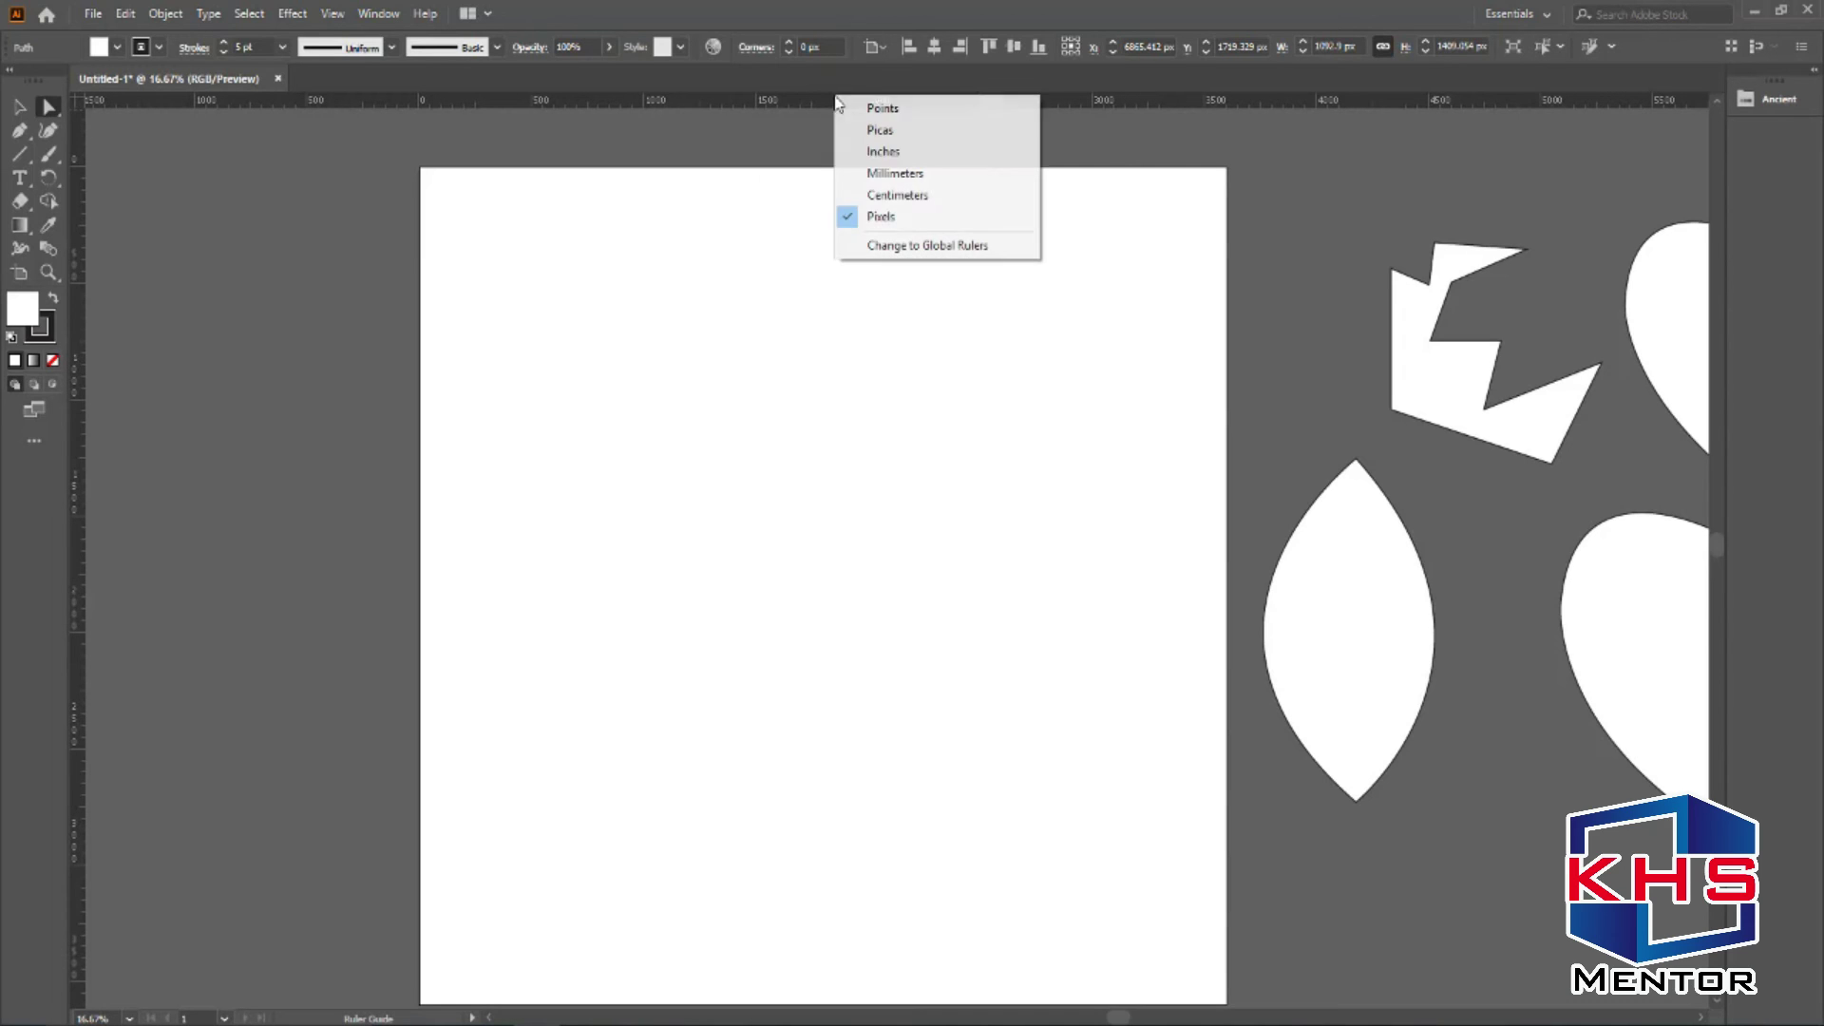
click(936, 177)
right_click(897, 106)
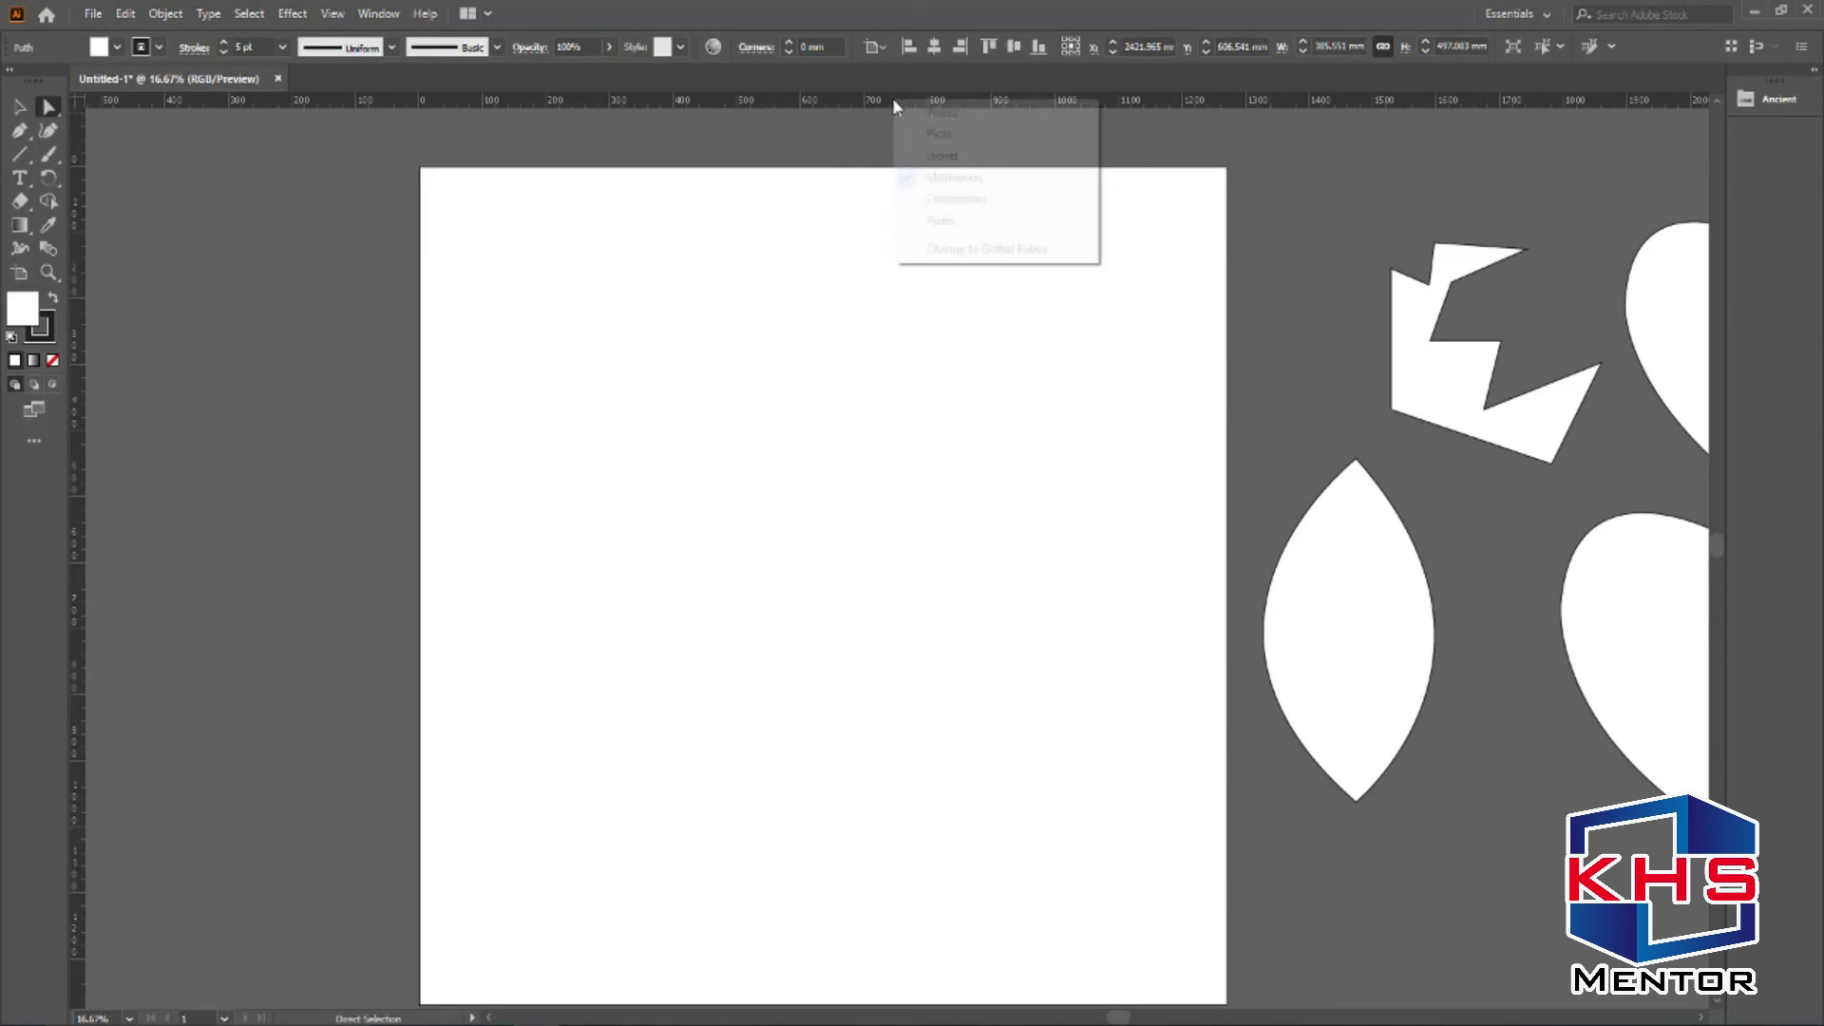
click(970, 160)
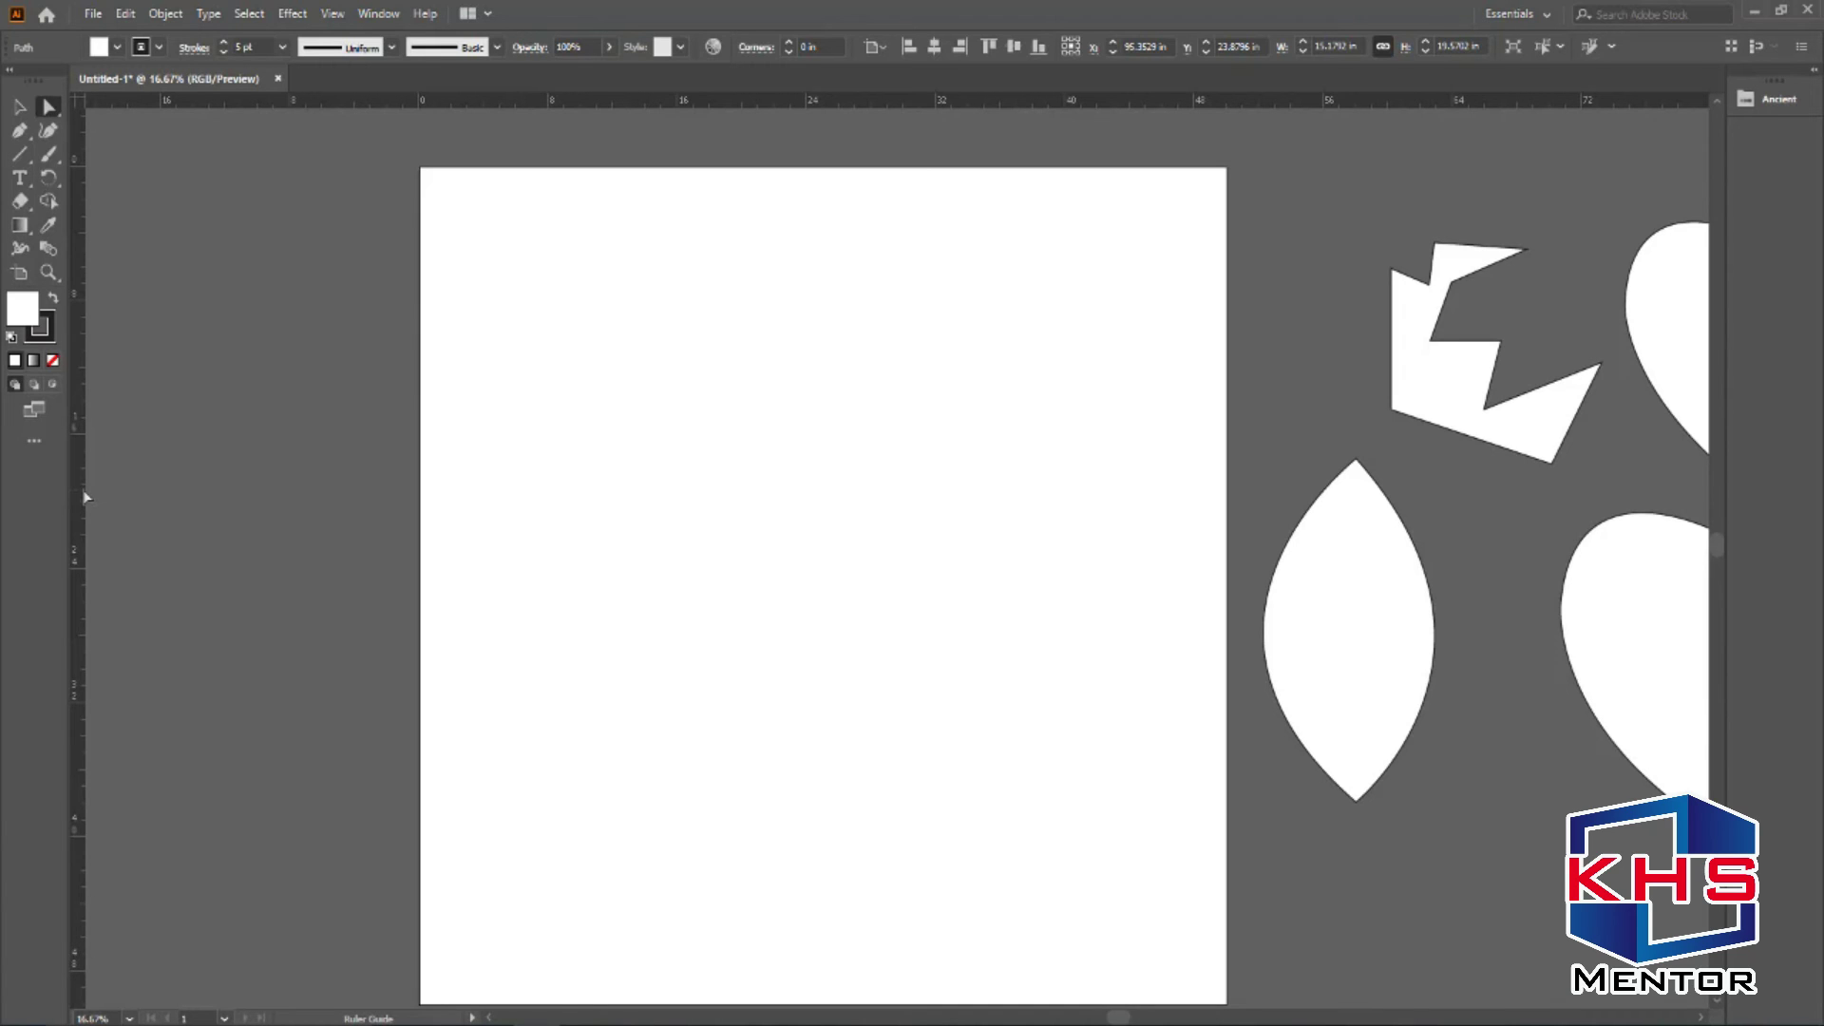
Place a vertical guide at about 24 in across the empty artboard and deselect everything.
drag(253, 495, 670, 509)
drag(108, 518, 809, 529)
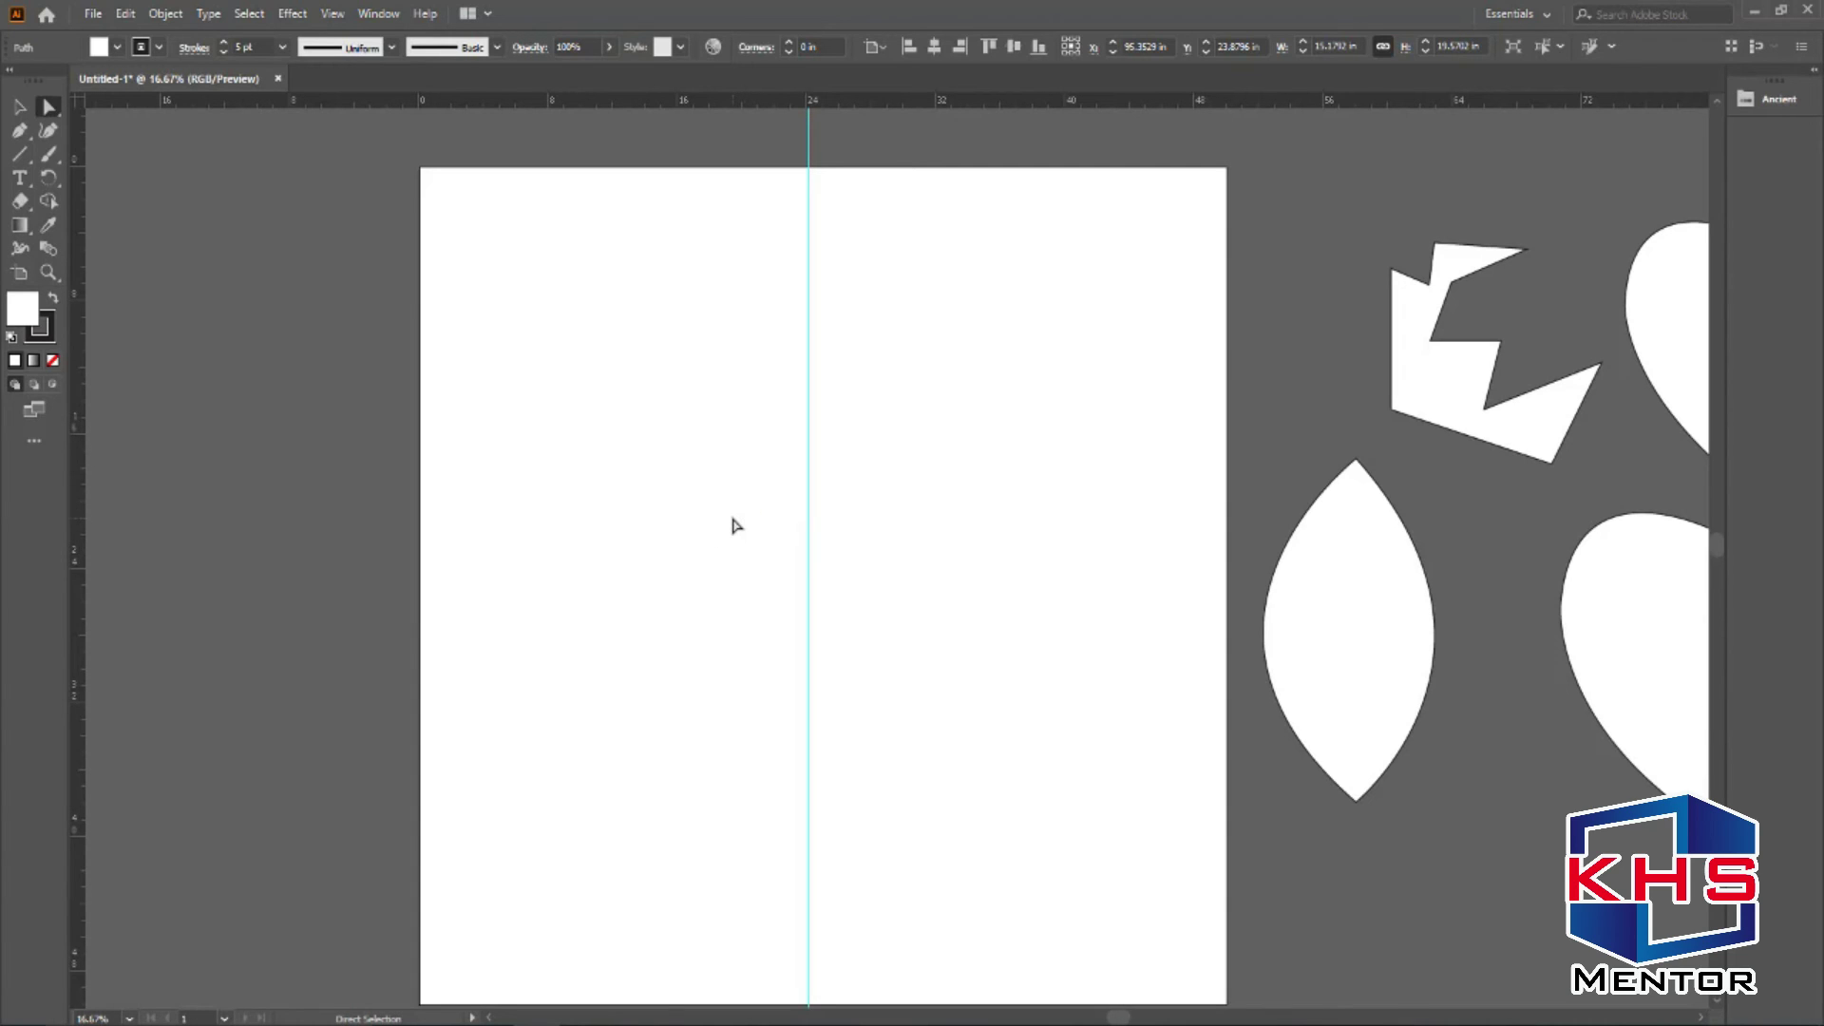
click(904, 295)
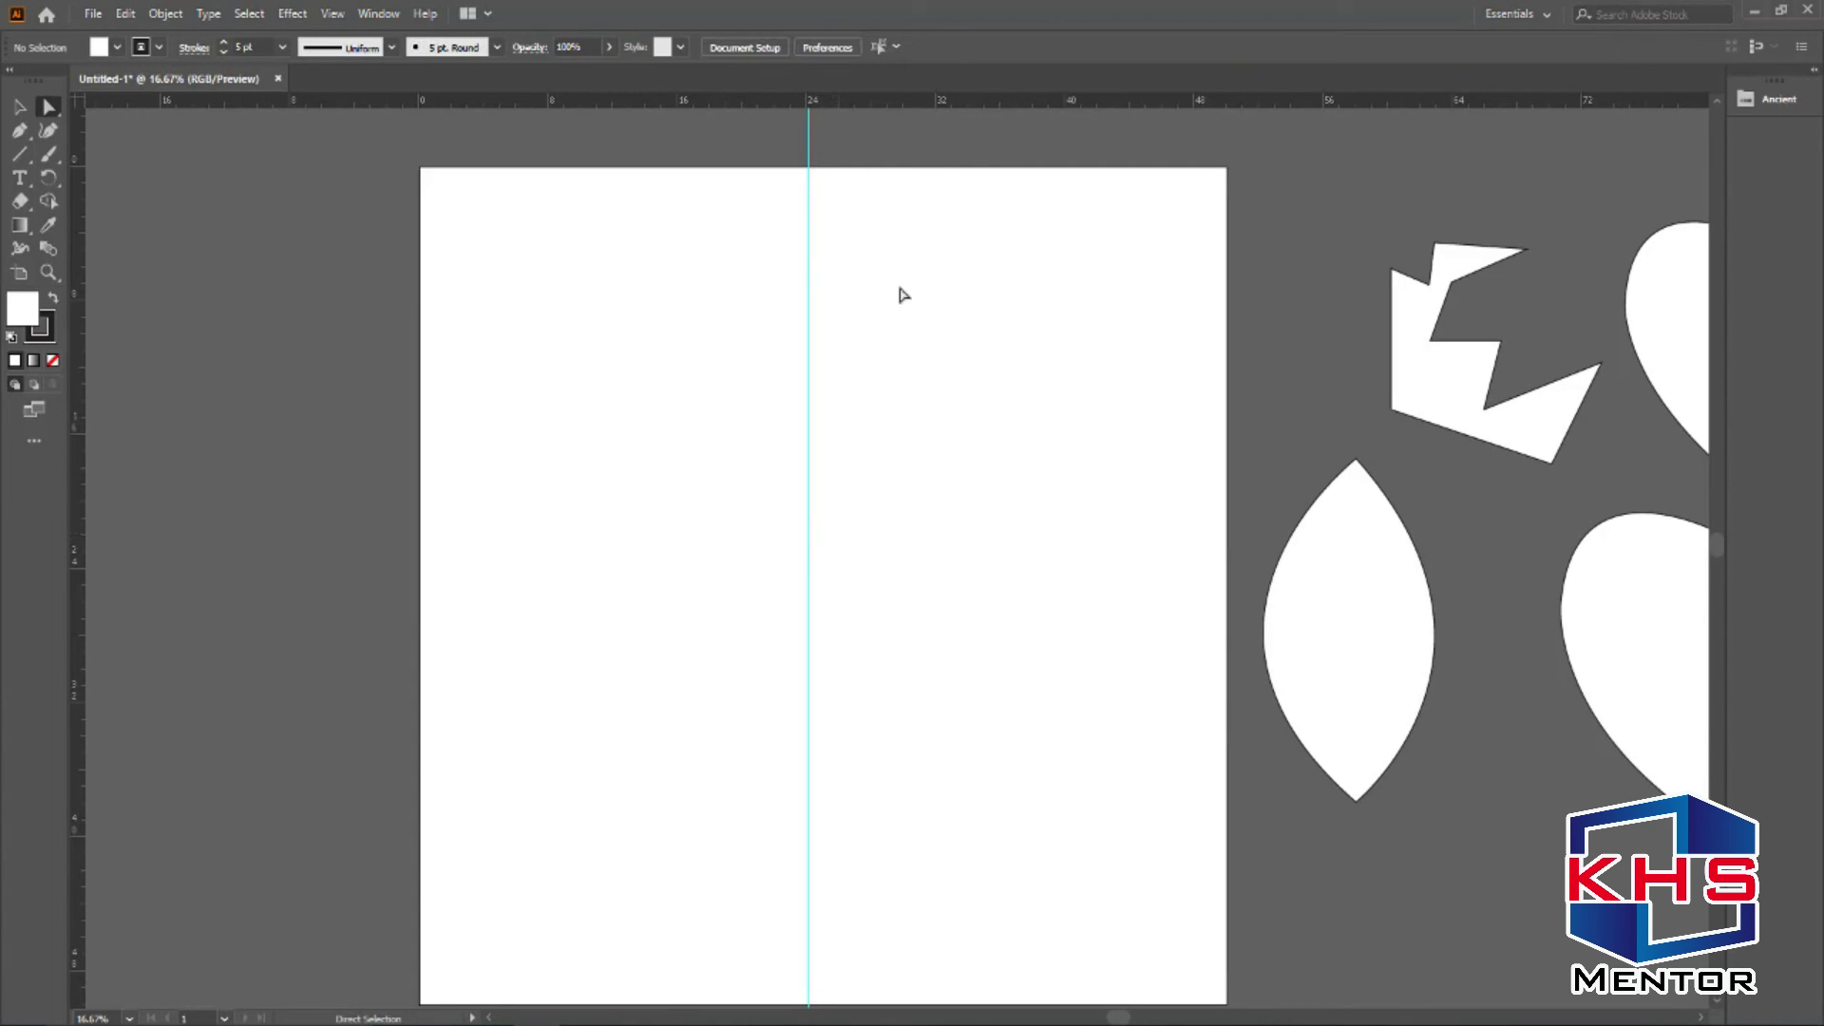
With the Pen tool, draw a rounded curve from high on the guide down to its left, then retract the end anchor's outgoing handle.
key(ctrl+space)
drag(638, 189, 1237, 912)
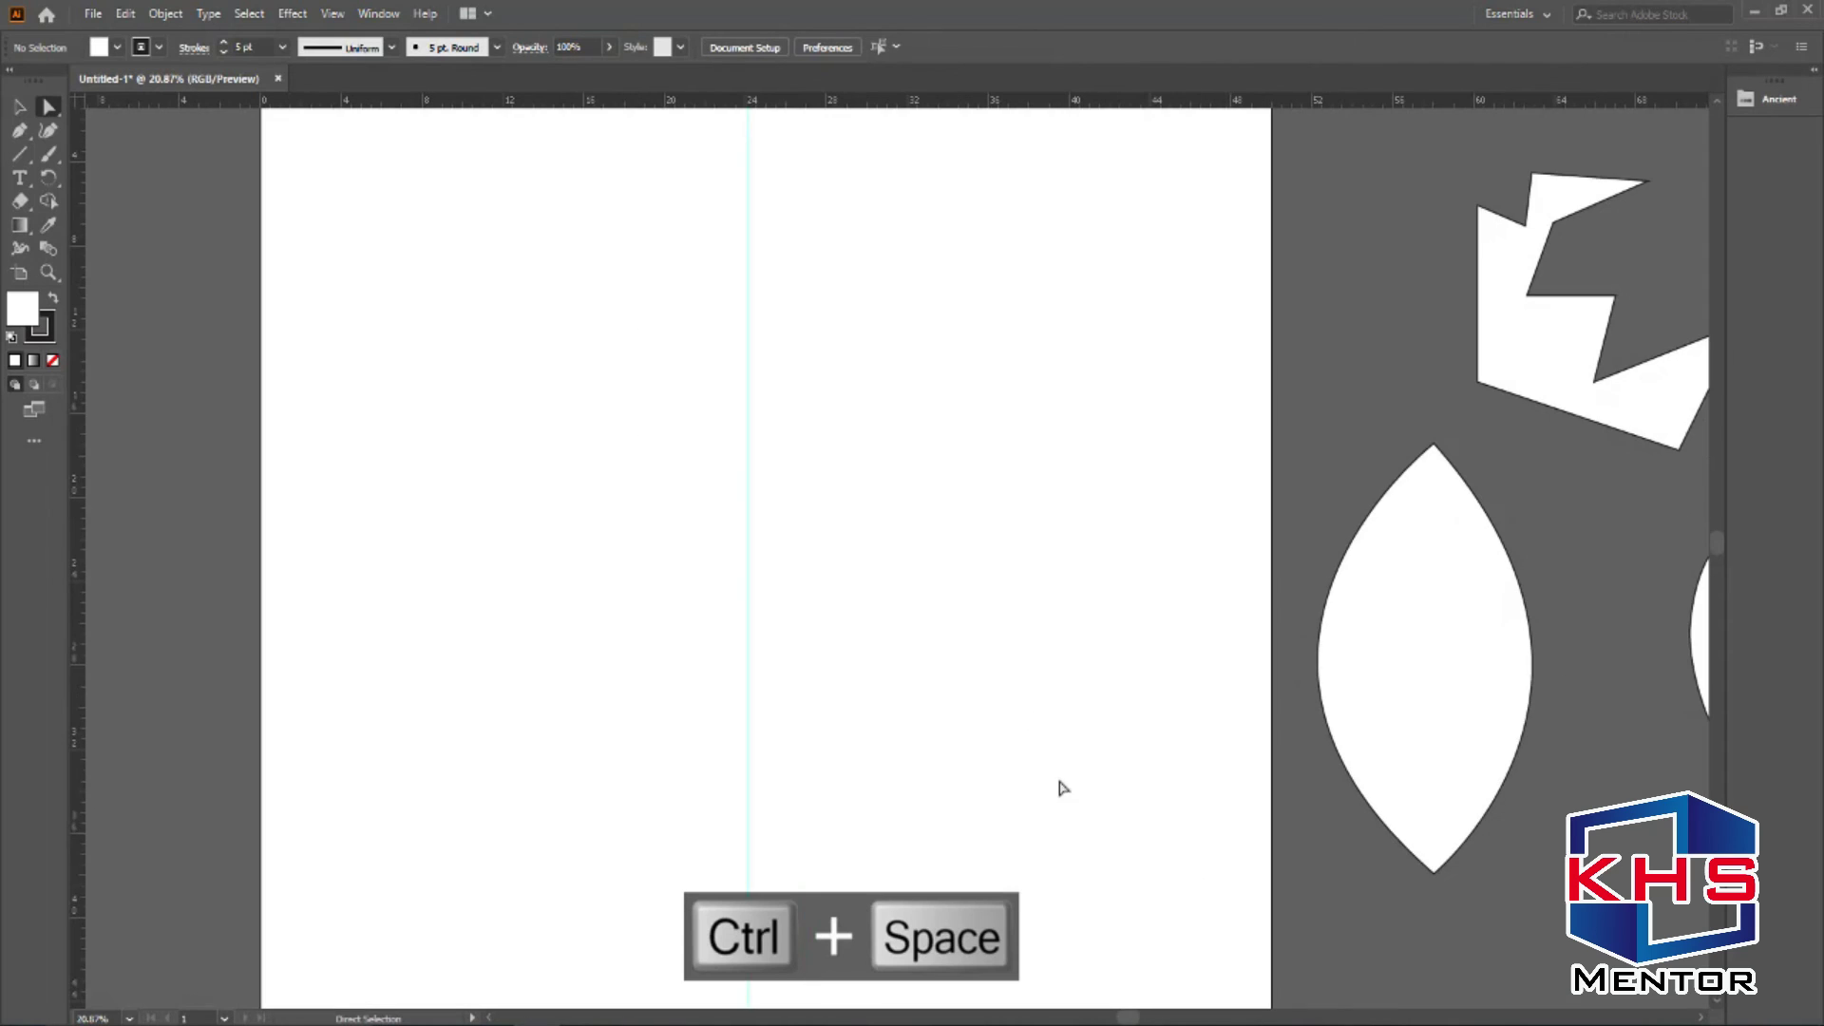
key(p)
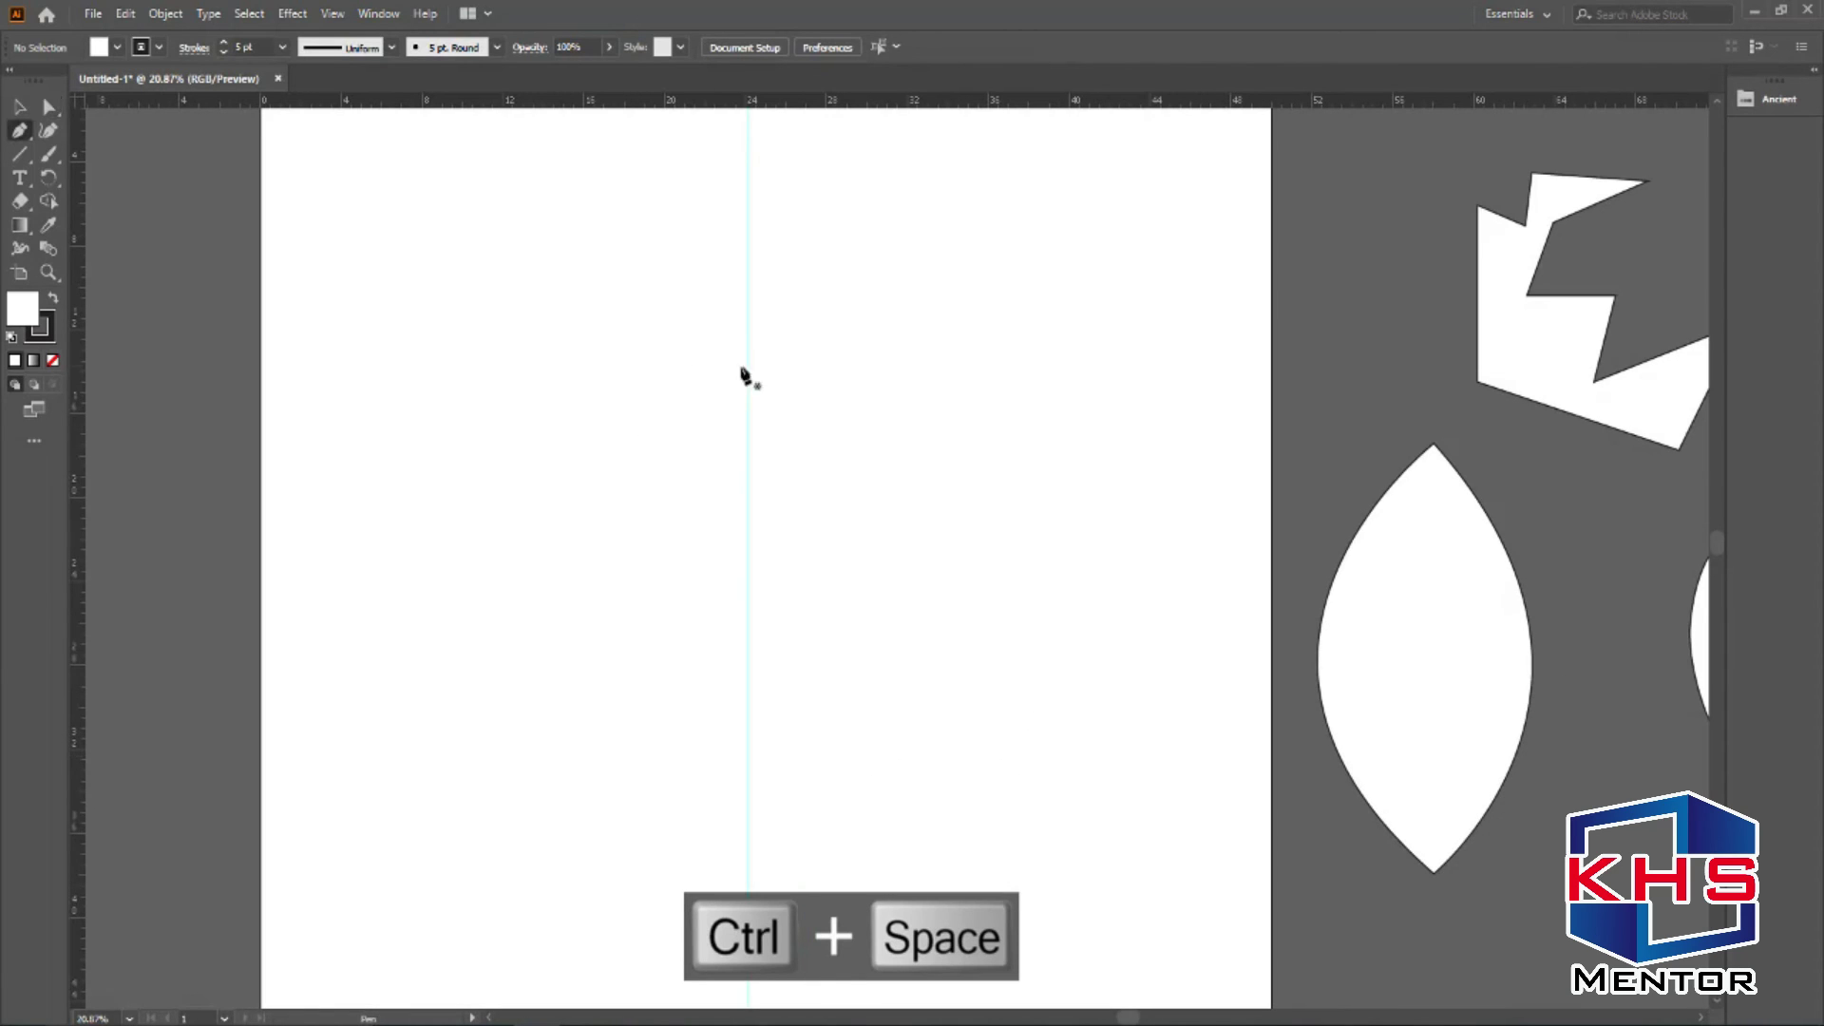
click(748, 255)
drag(571, 457, 593, 670)
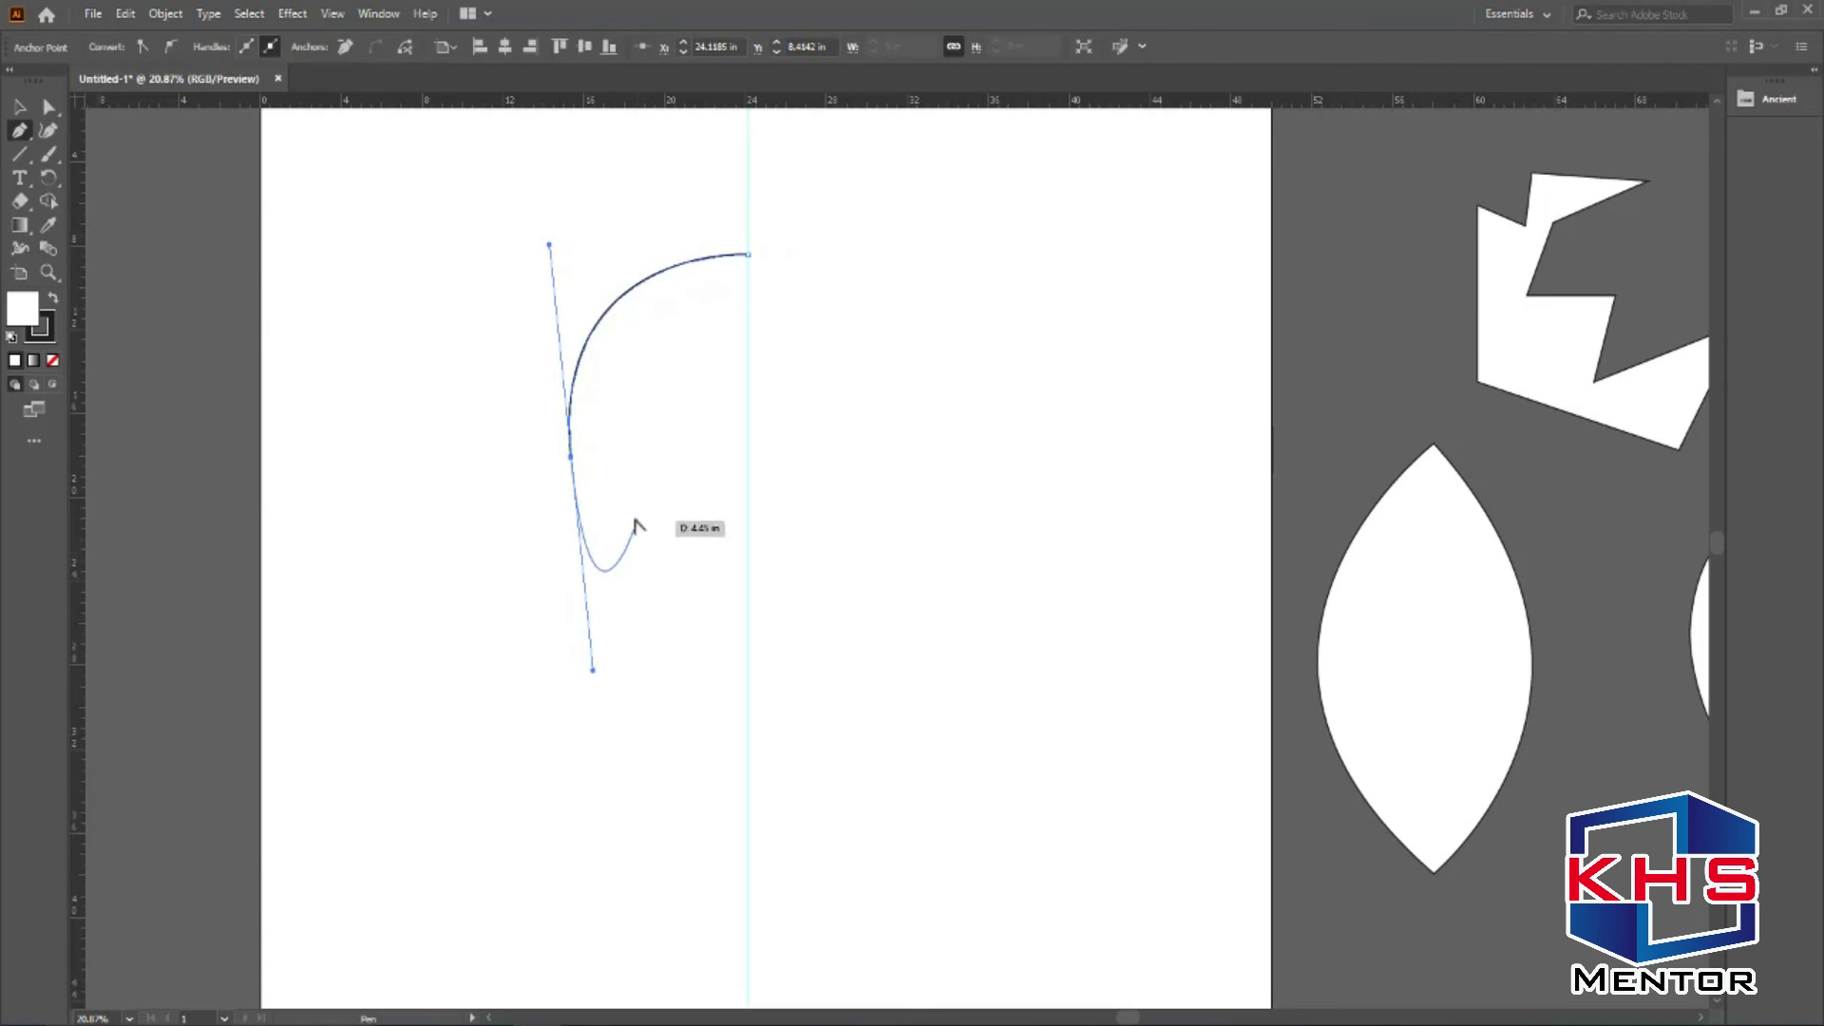
click(572, 459)
Try an arched lower curve ending on the guide at about Y 27 in with its outgoing handle retracted, and undo it.
drag(749, 647, 719, 904)
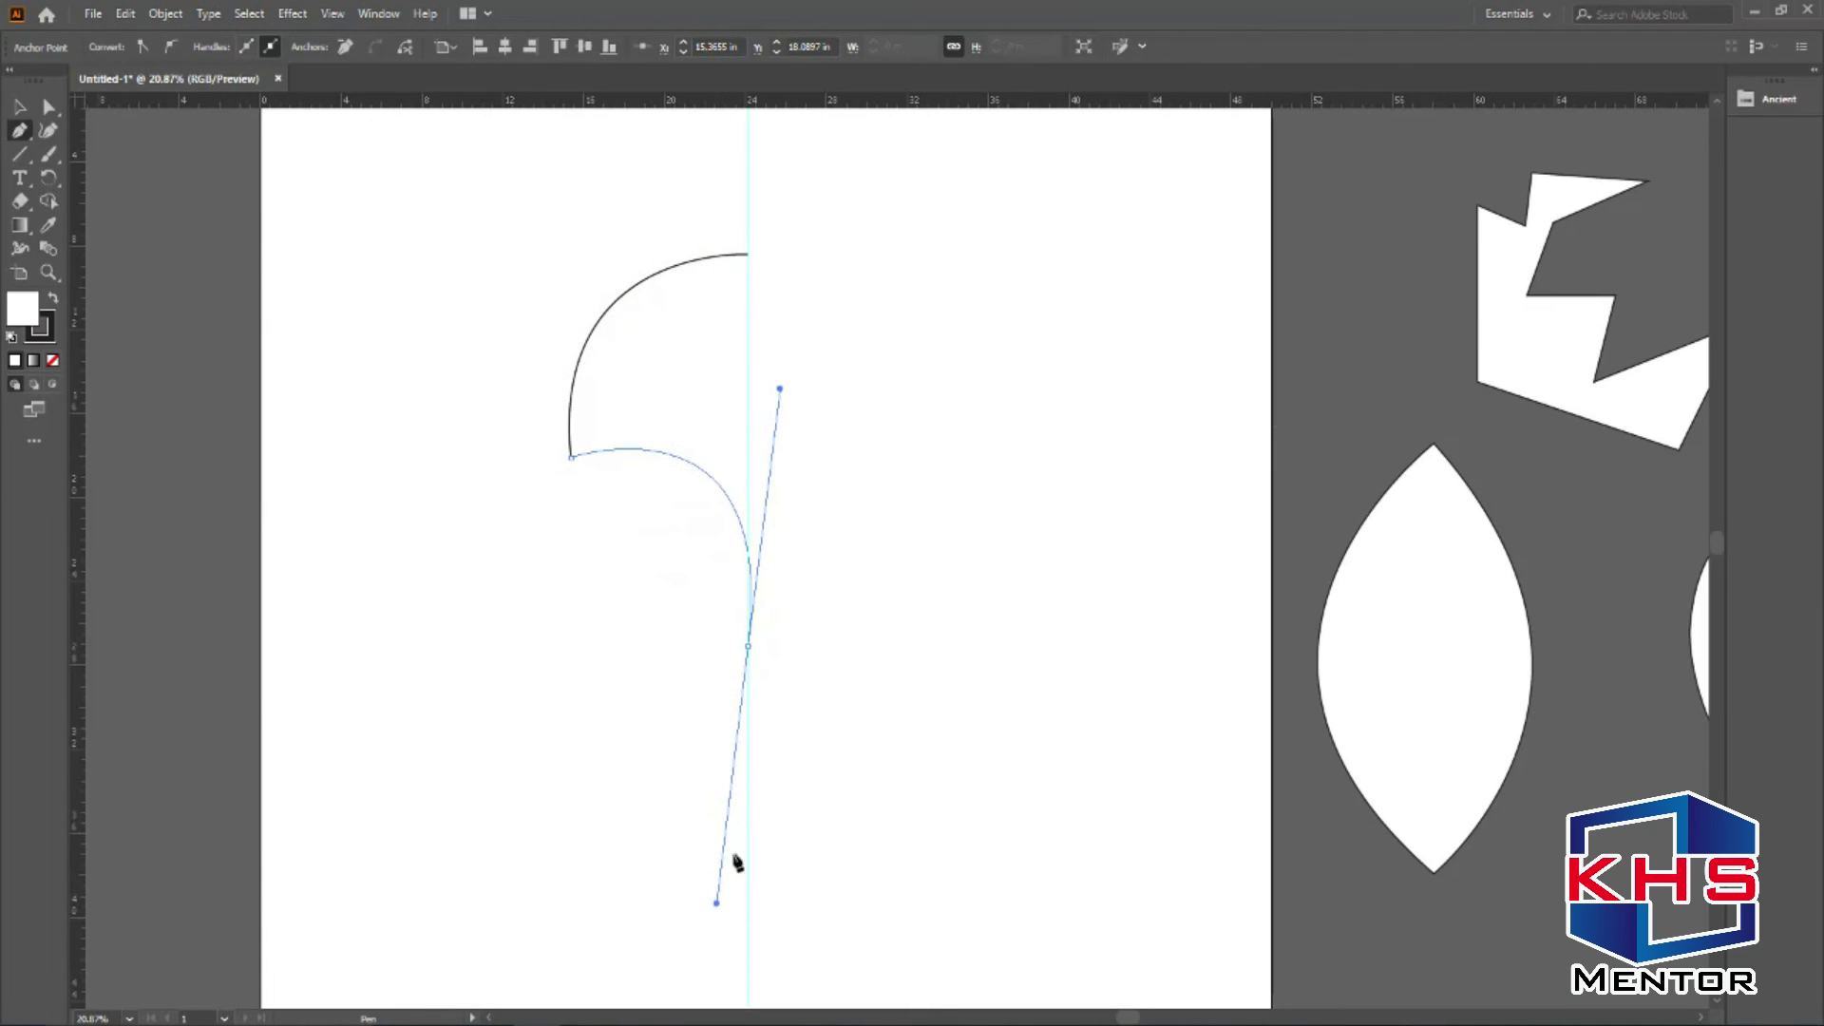
click(749, 647)
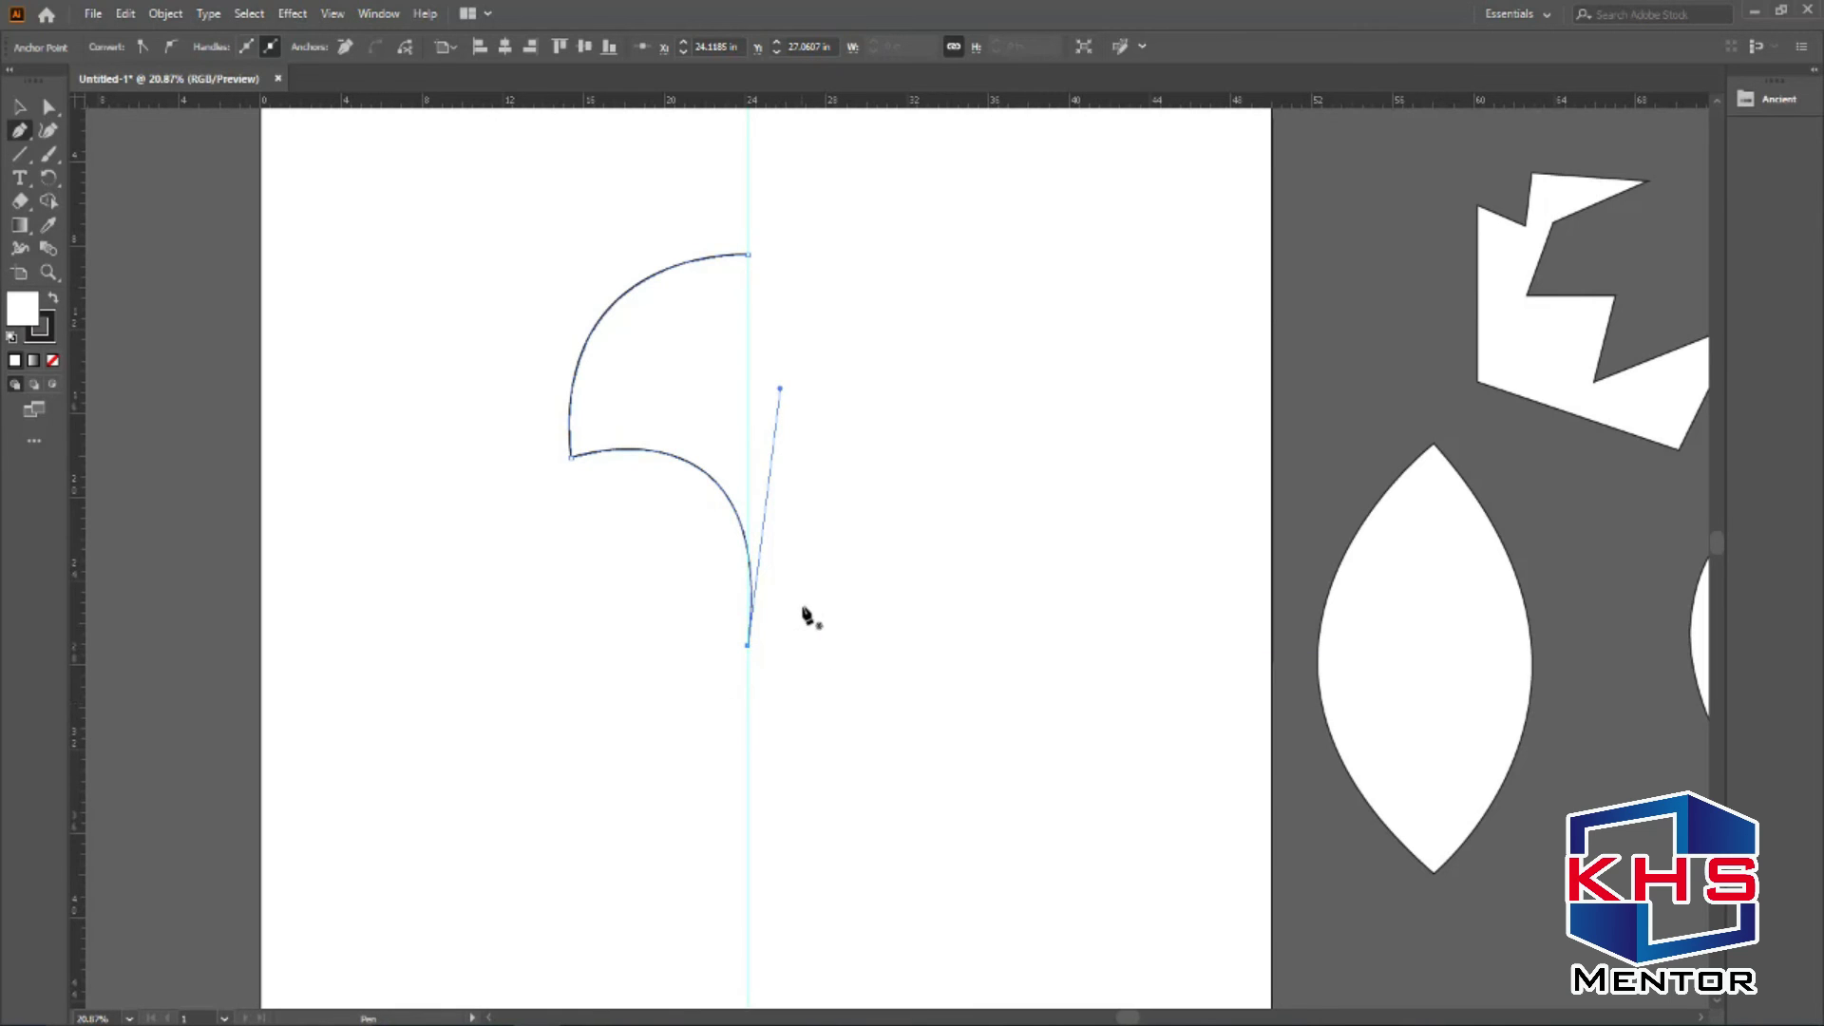
ctrl+click(863, 554)
key(ctrl+z)
key(ctrl+z)
key(ctrl+z)
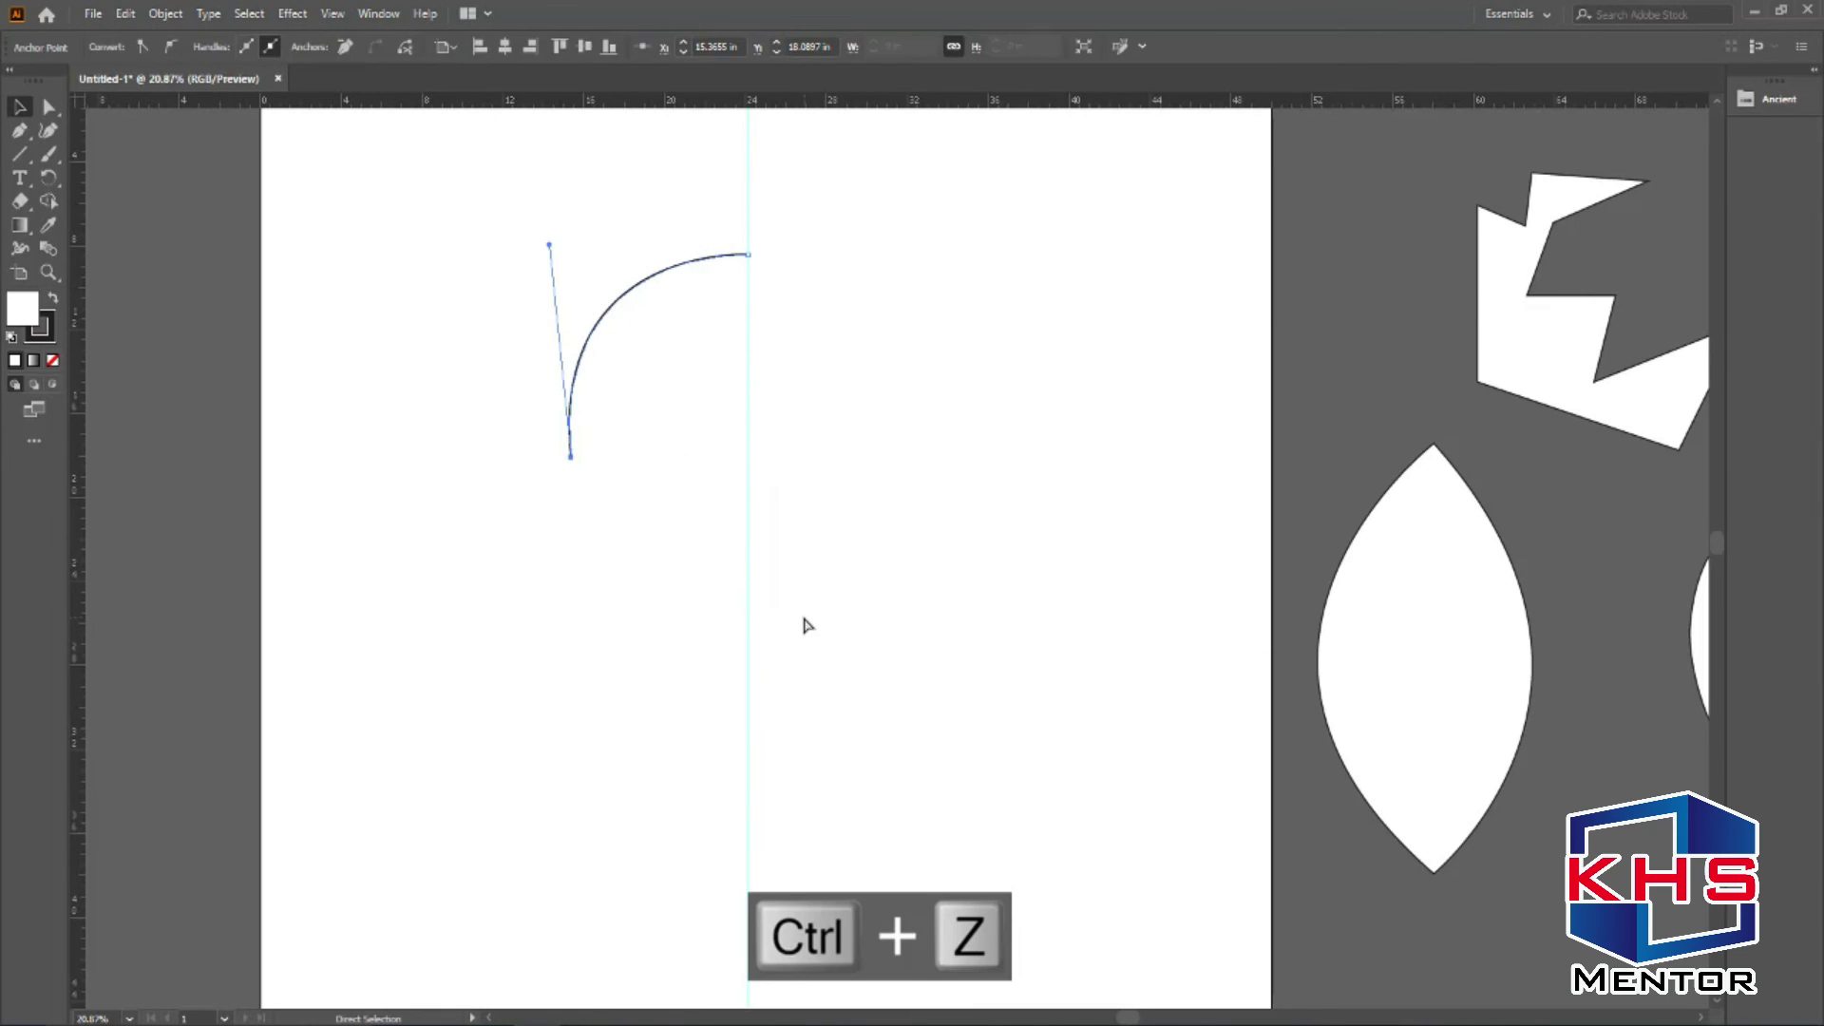
Continue the path with an arched lower curve ending on the guide at Y 25 in, then end the path and activate the Selection tool.
click(570, 459)
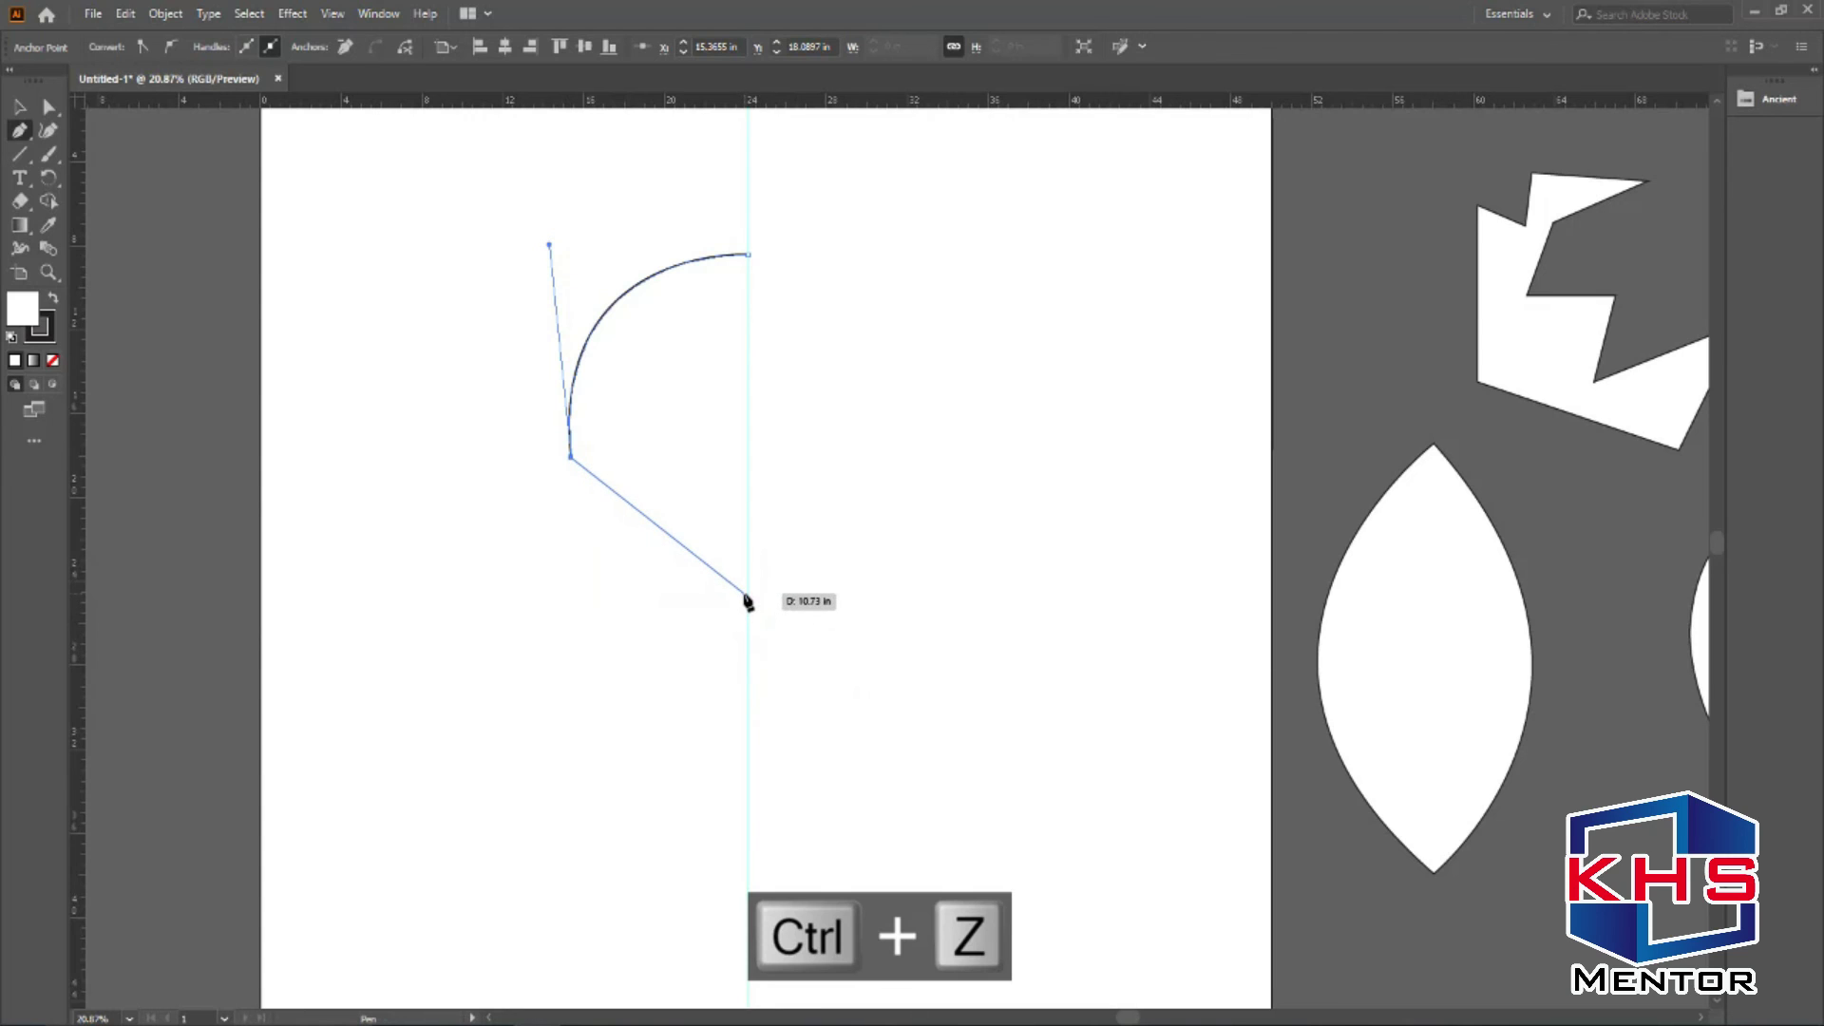
drag(747, 601, 743, 827)
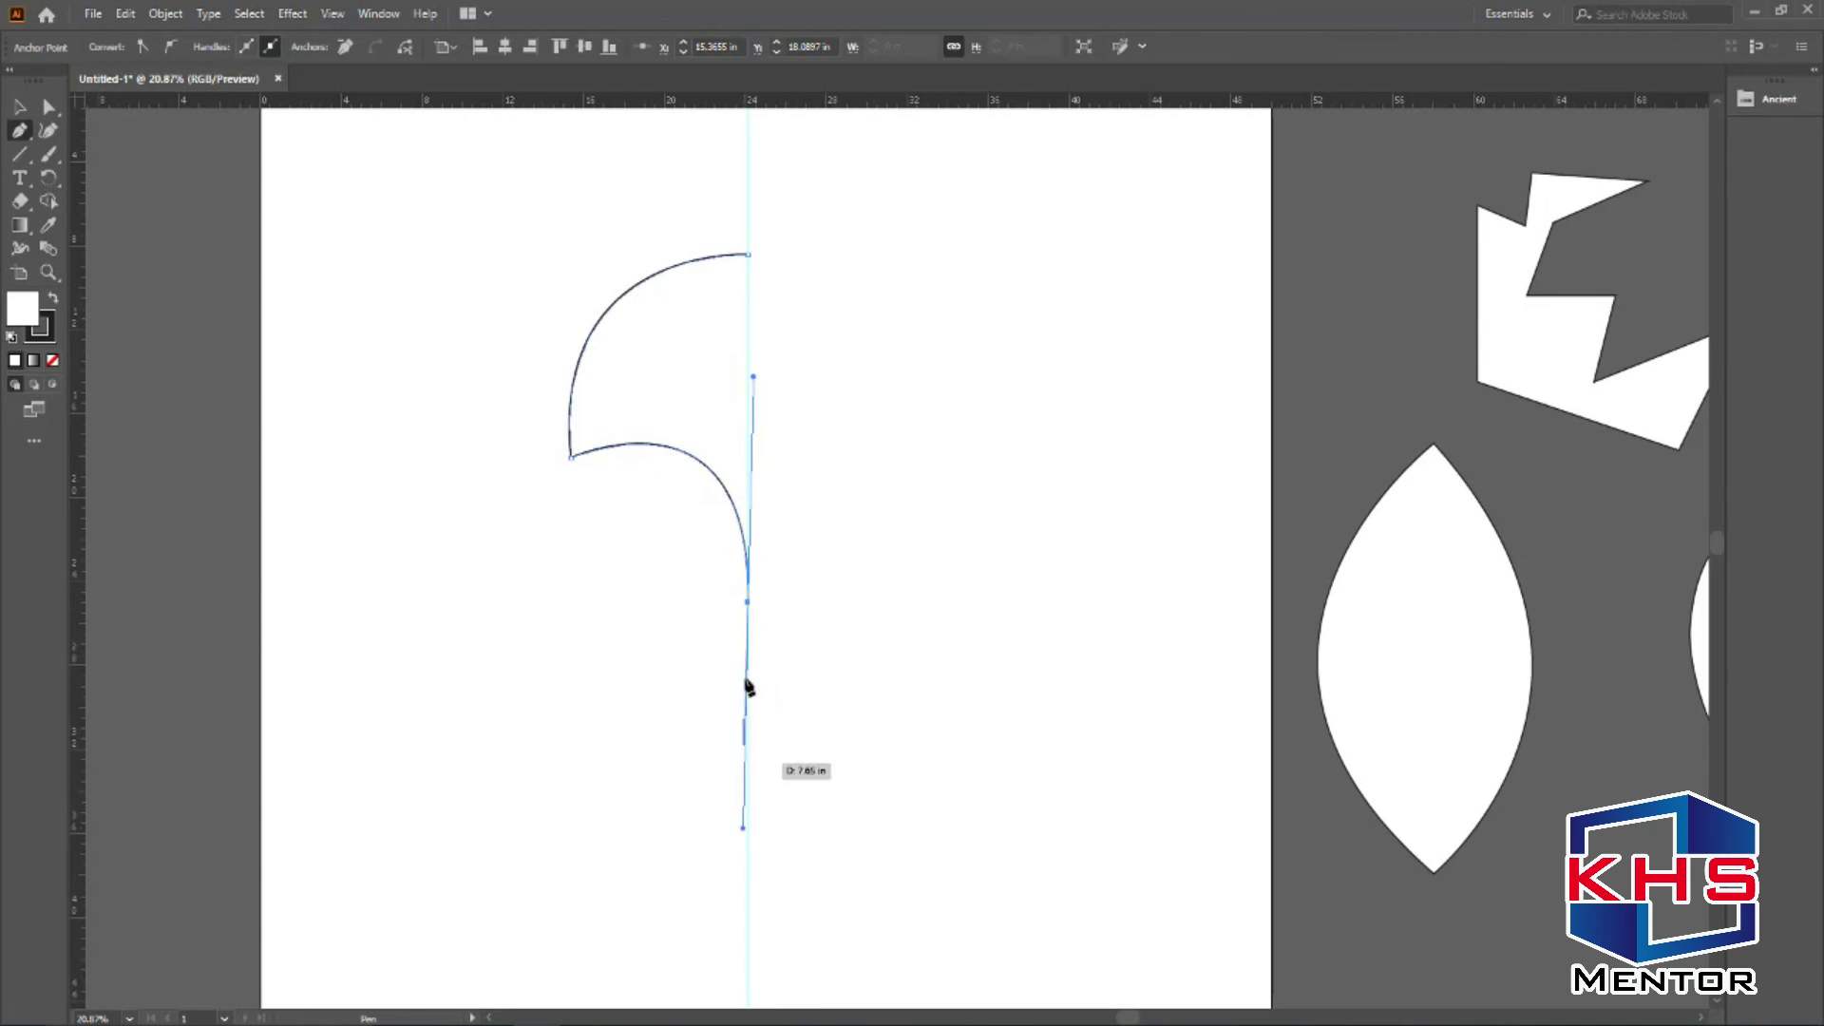
mouse_move(748, 601)
mouse_down()
mouse_move(742, 423)
mouse_move(745, 782)
mouse_move(586, 602)
mouse_move(704, 623)
mouse_move(725, 334)
mouse_move(725, 480)
mouse_move(696, 474)
mouse_move(684, 395)
mouse_move(801, 611)
mouse_move(770, 616)
mouse_up()
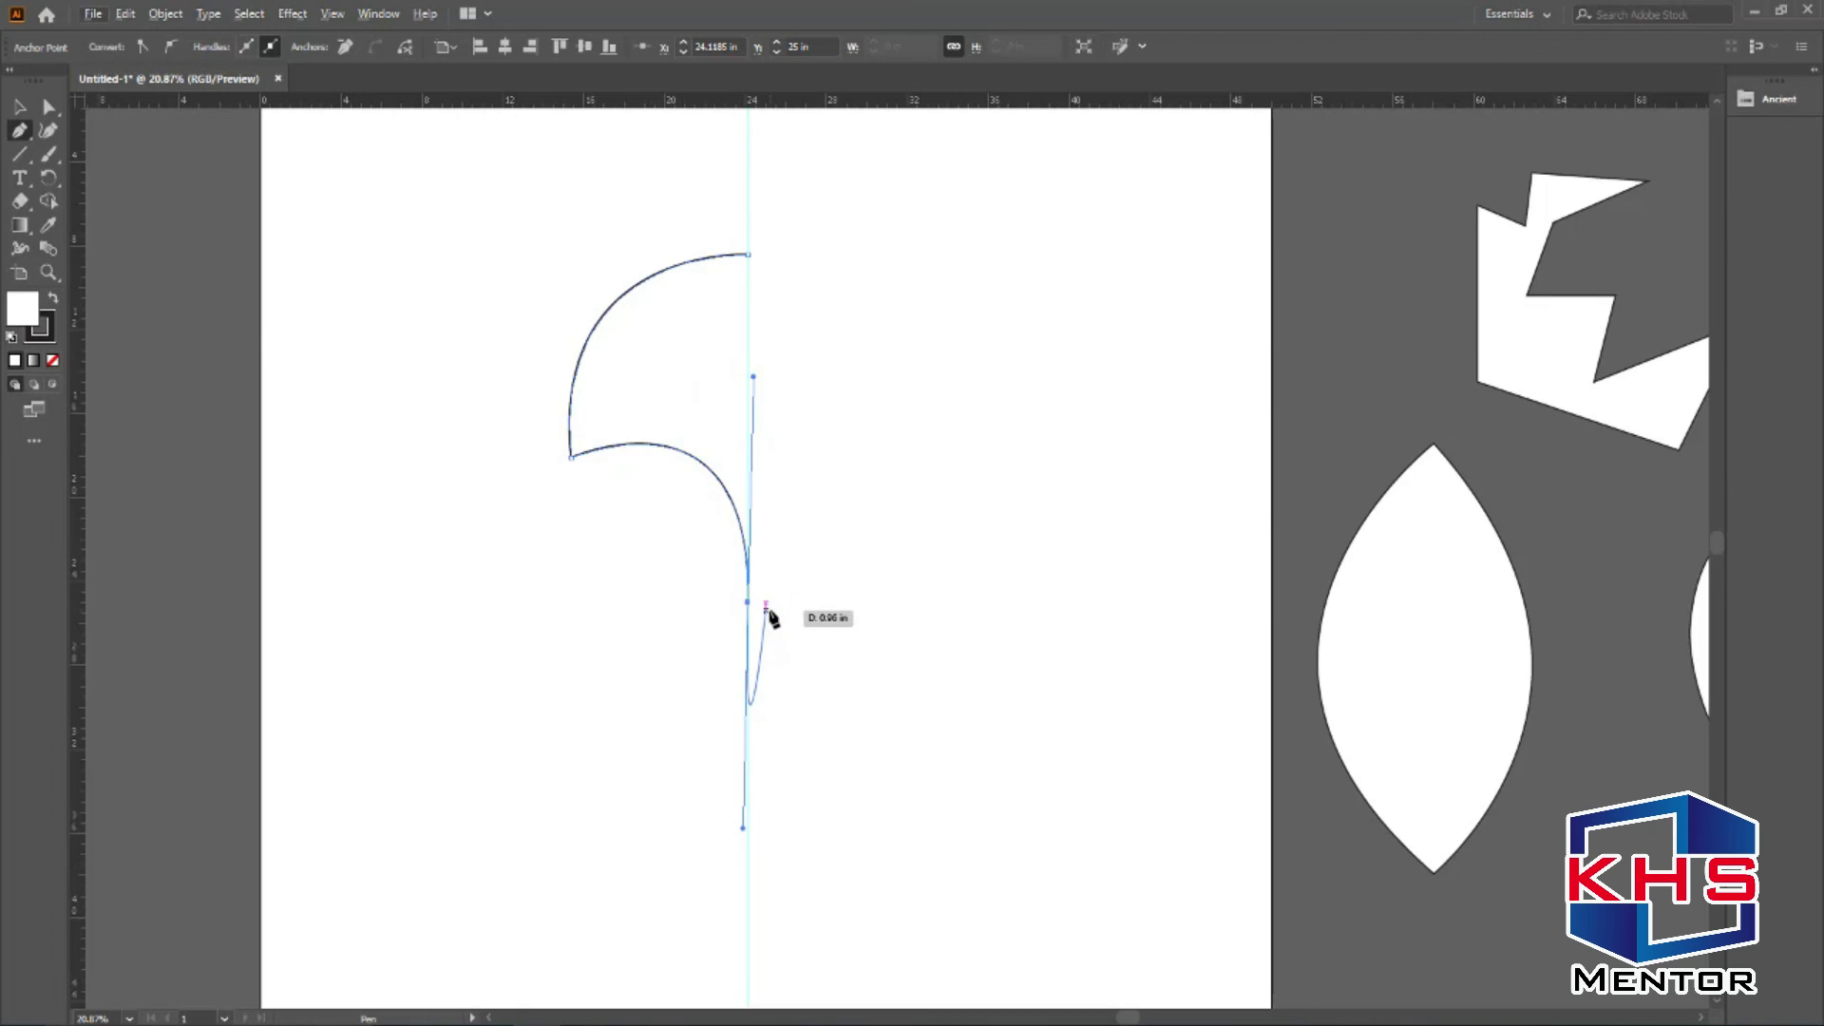
key(alt+v)
key(Escape)
key(v)
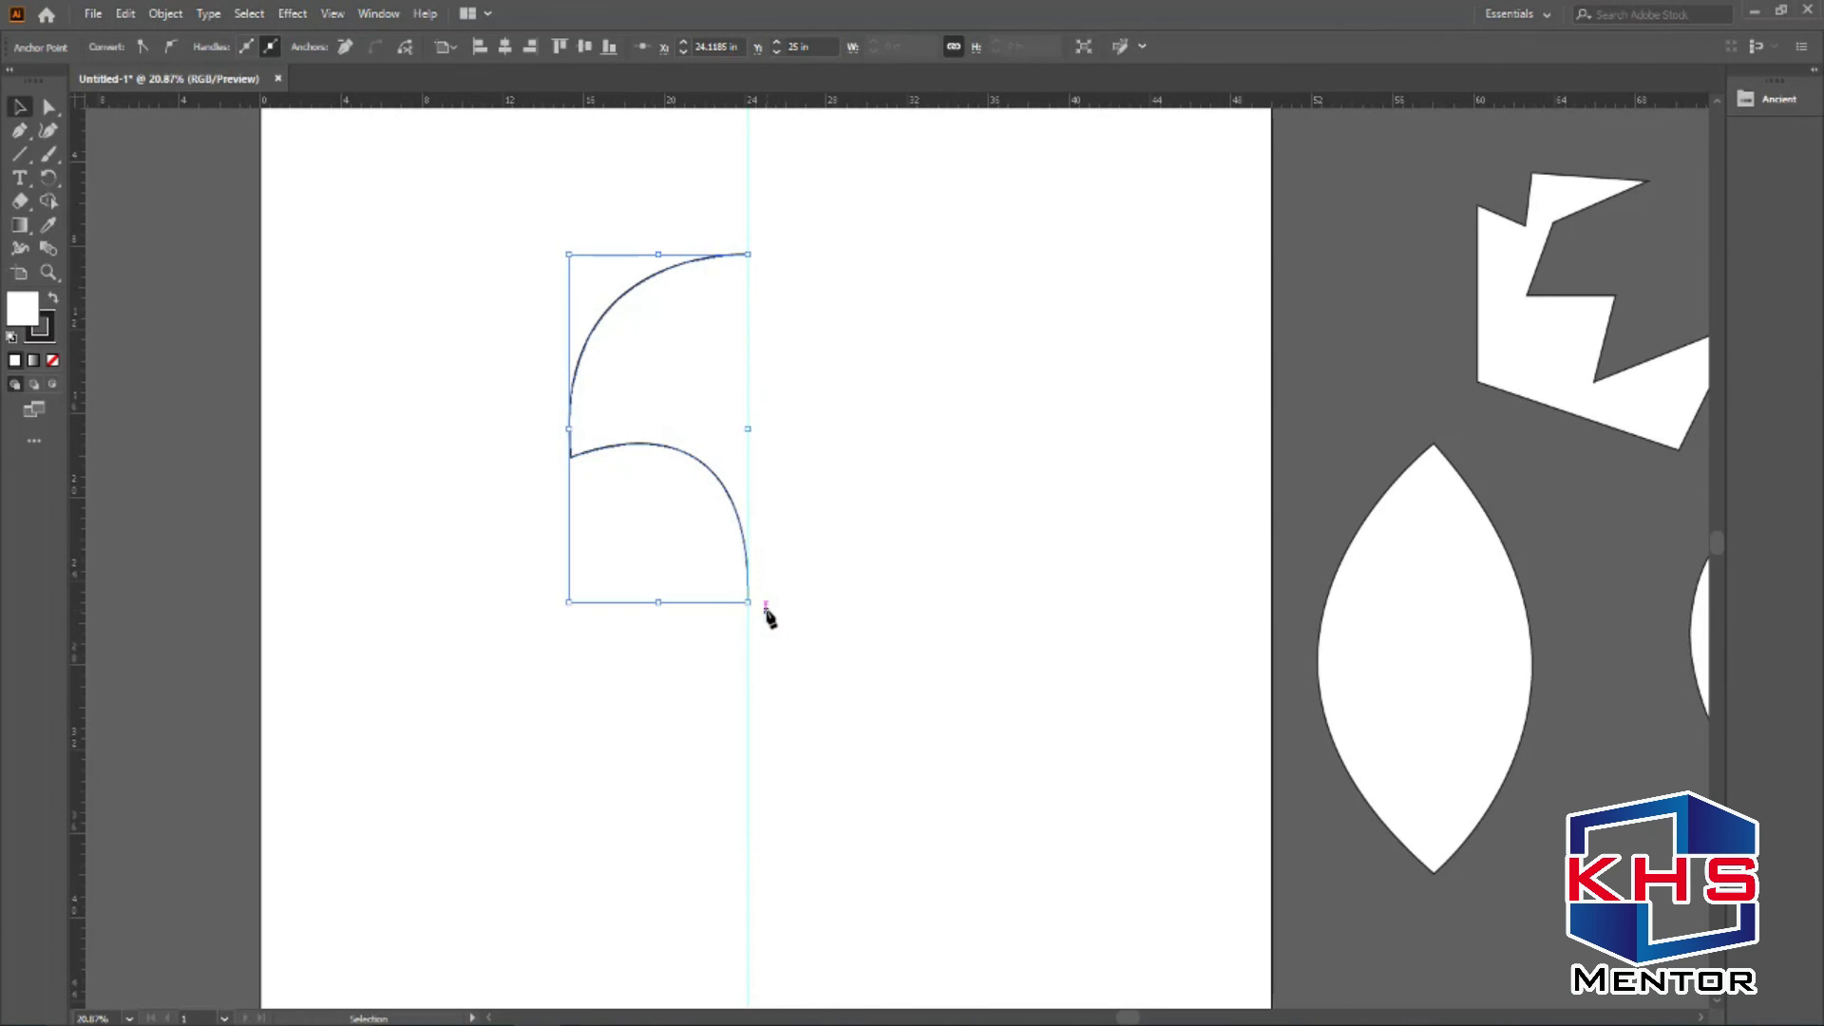
Reflect the drawn half shape across the vertical axis as a copy.
click(751, 513)
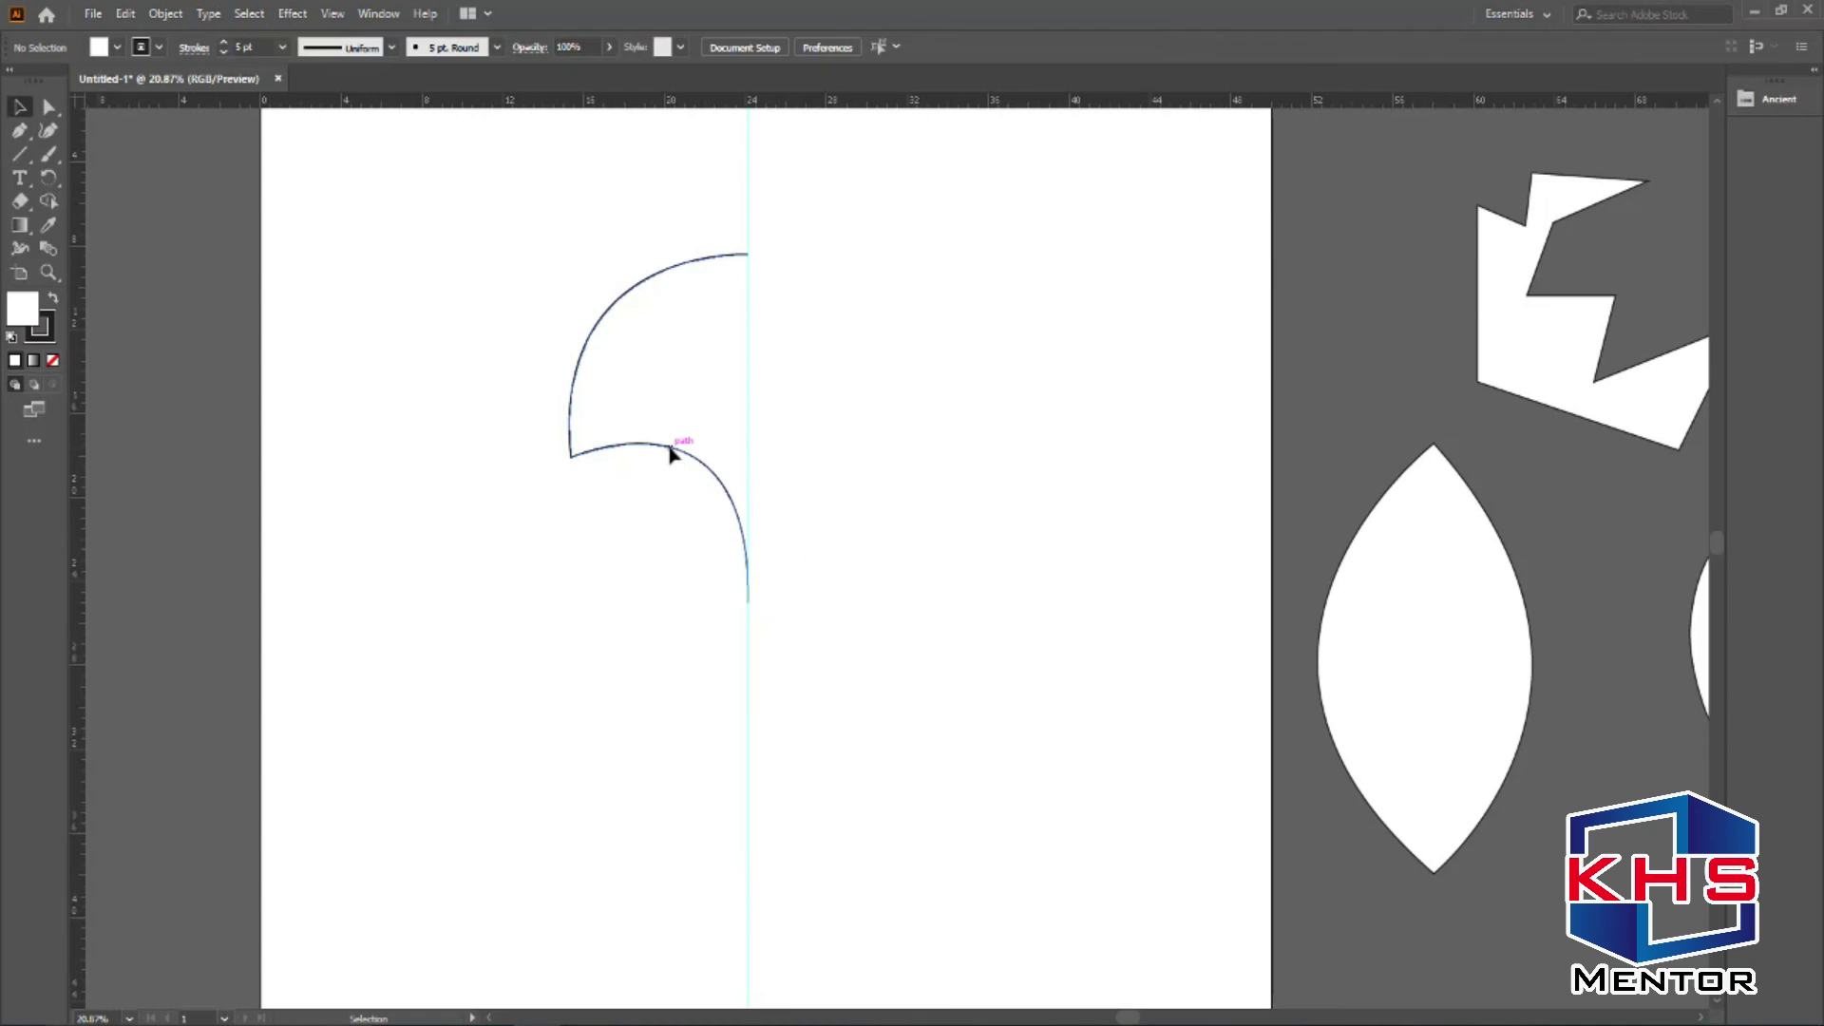
click(673, 455)
right_click(674, 455)
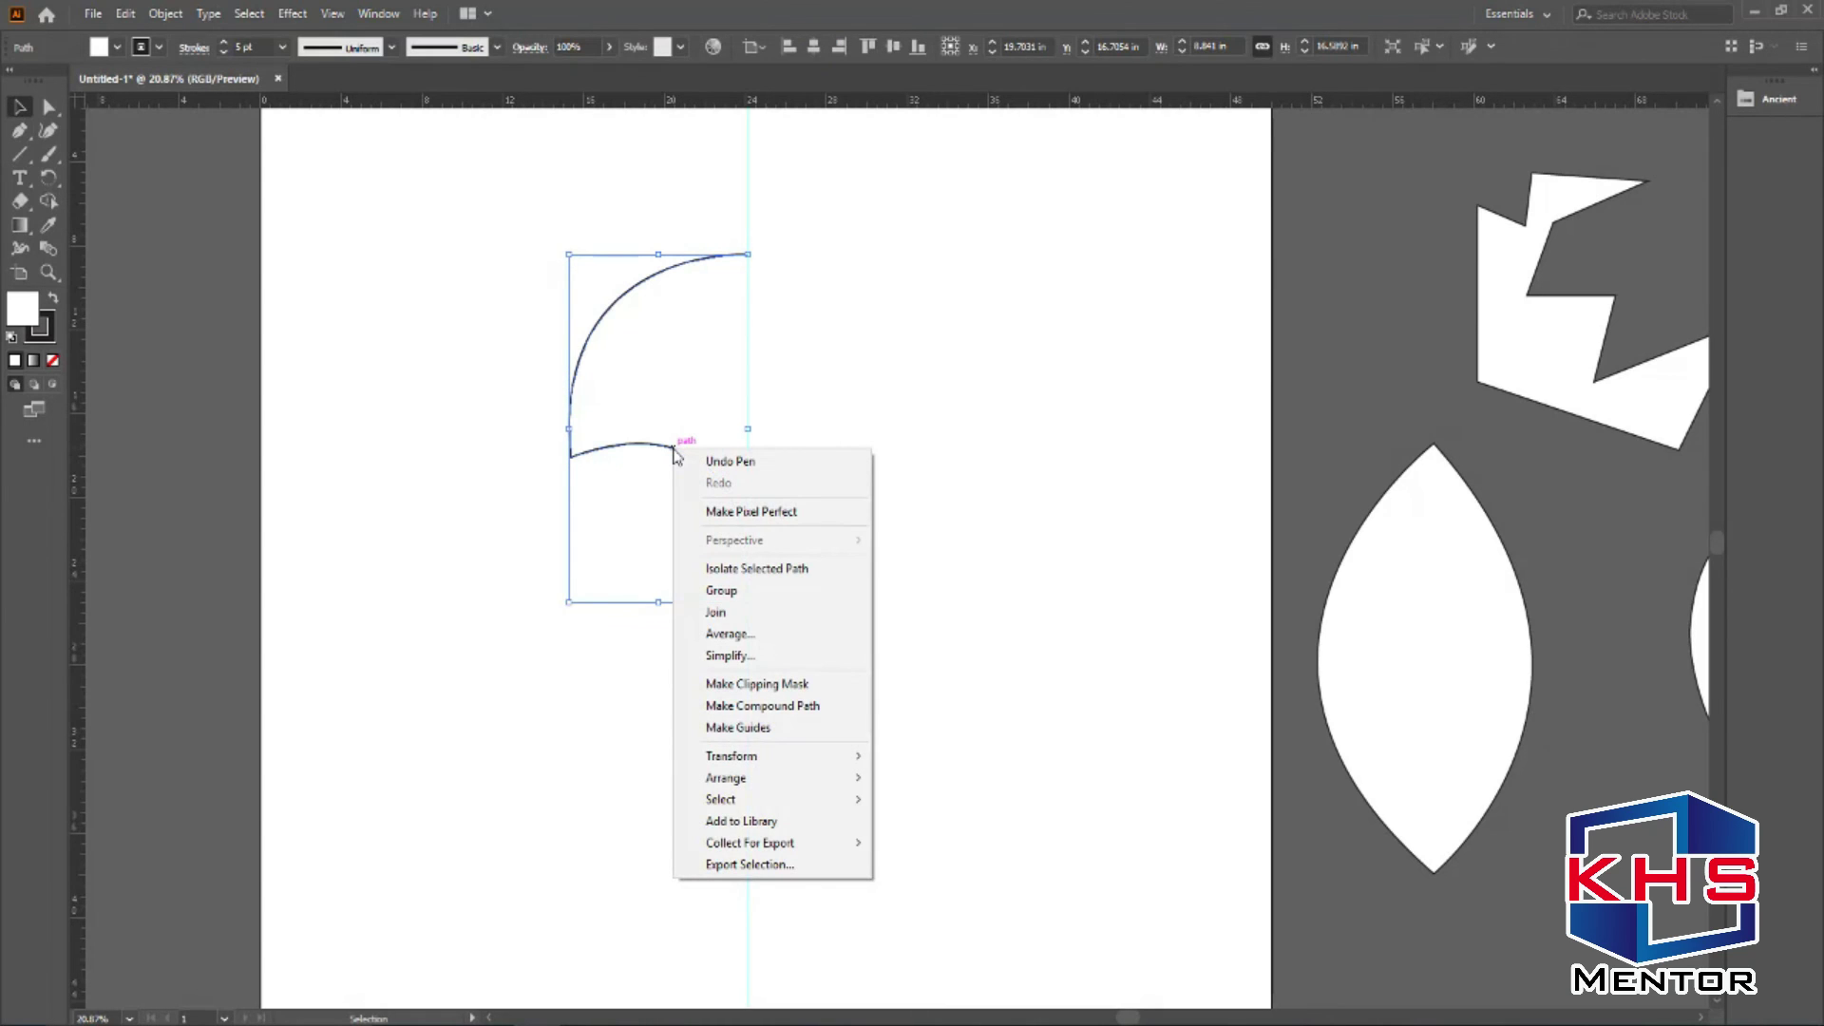
mouse_move(741, 755)
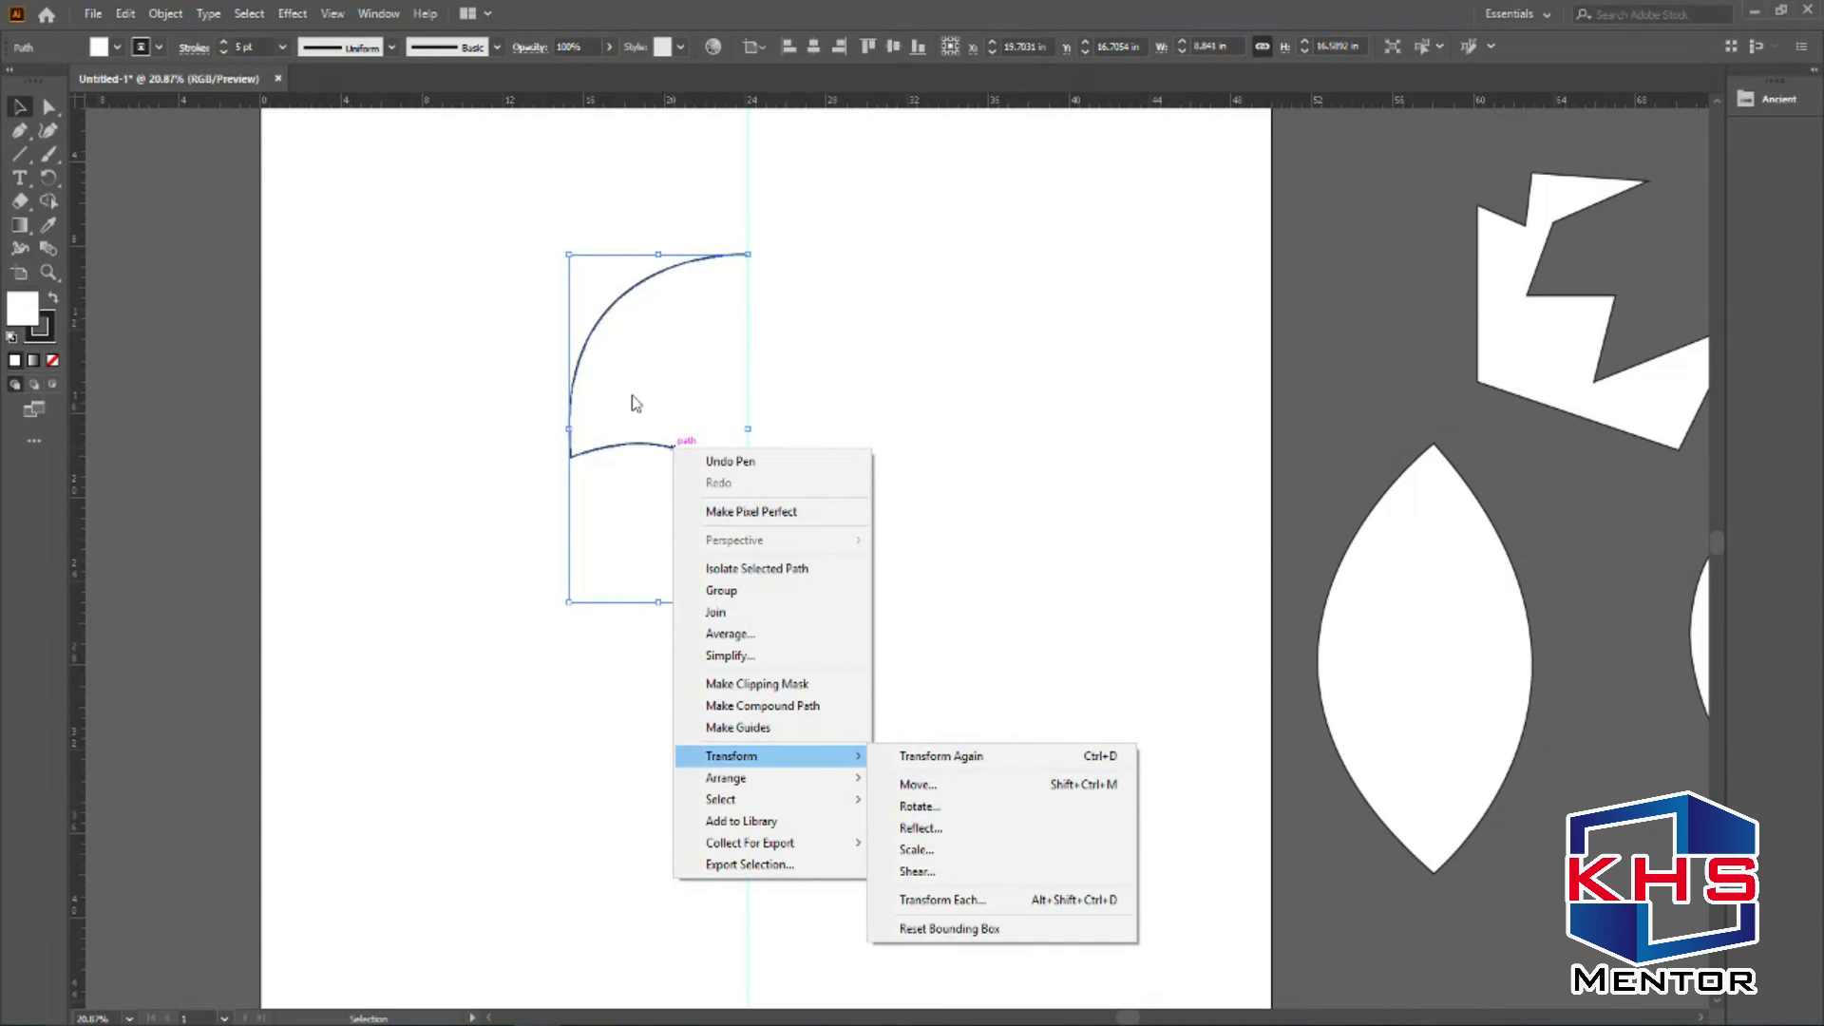
click(965, 832)
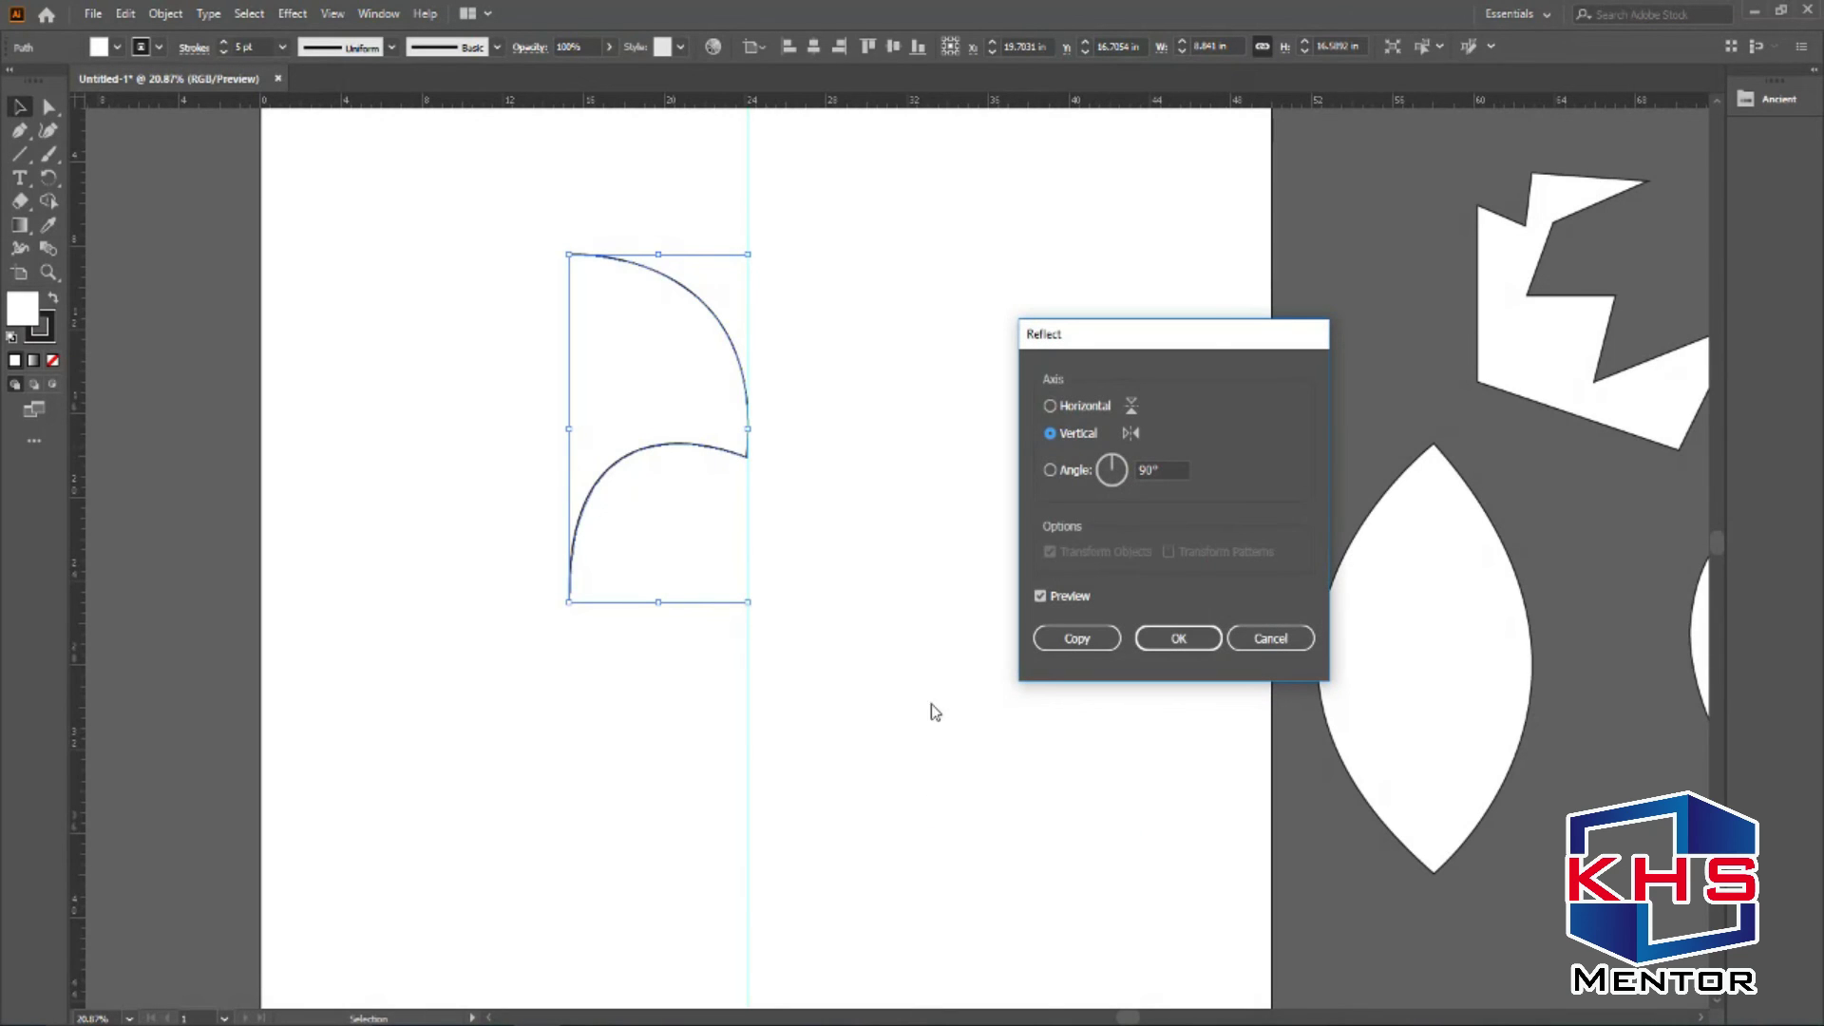
click(1077, 639)
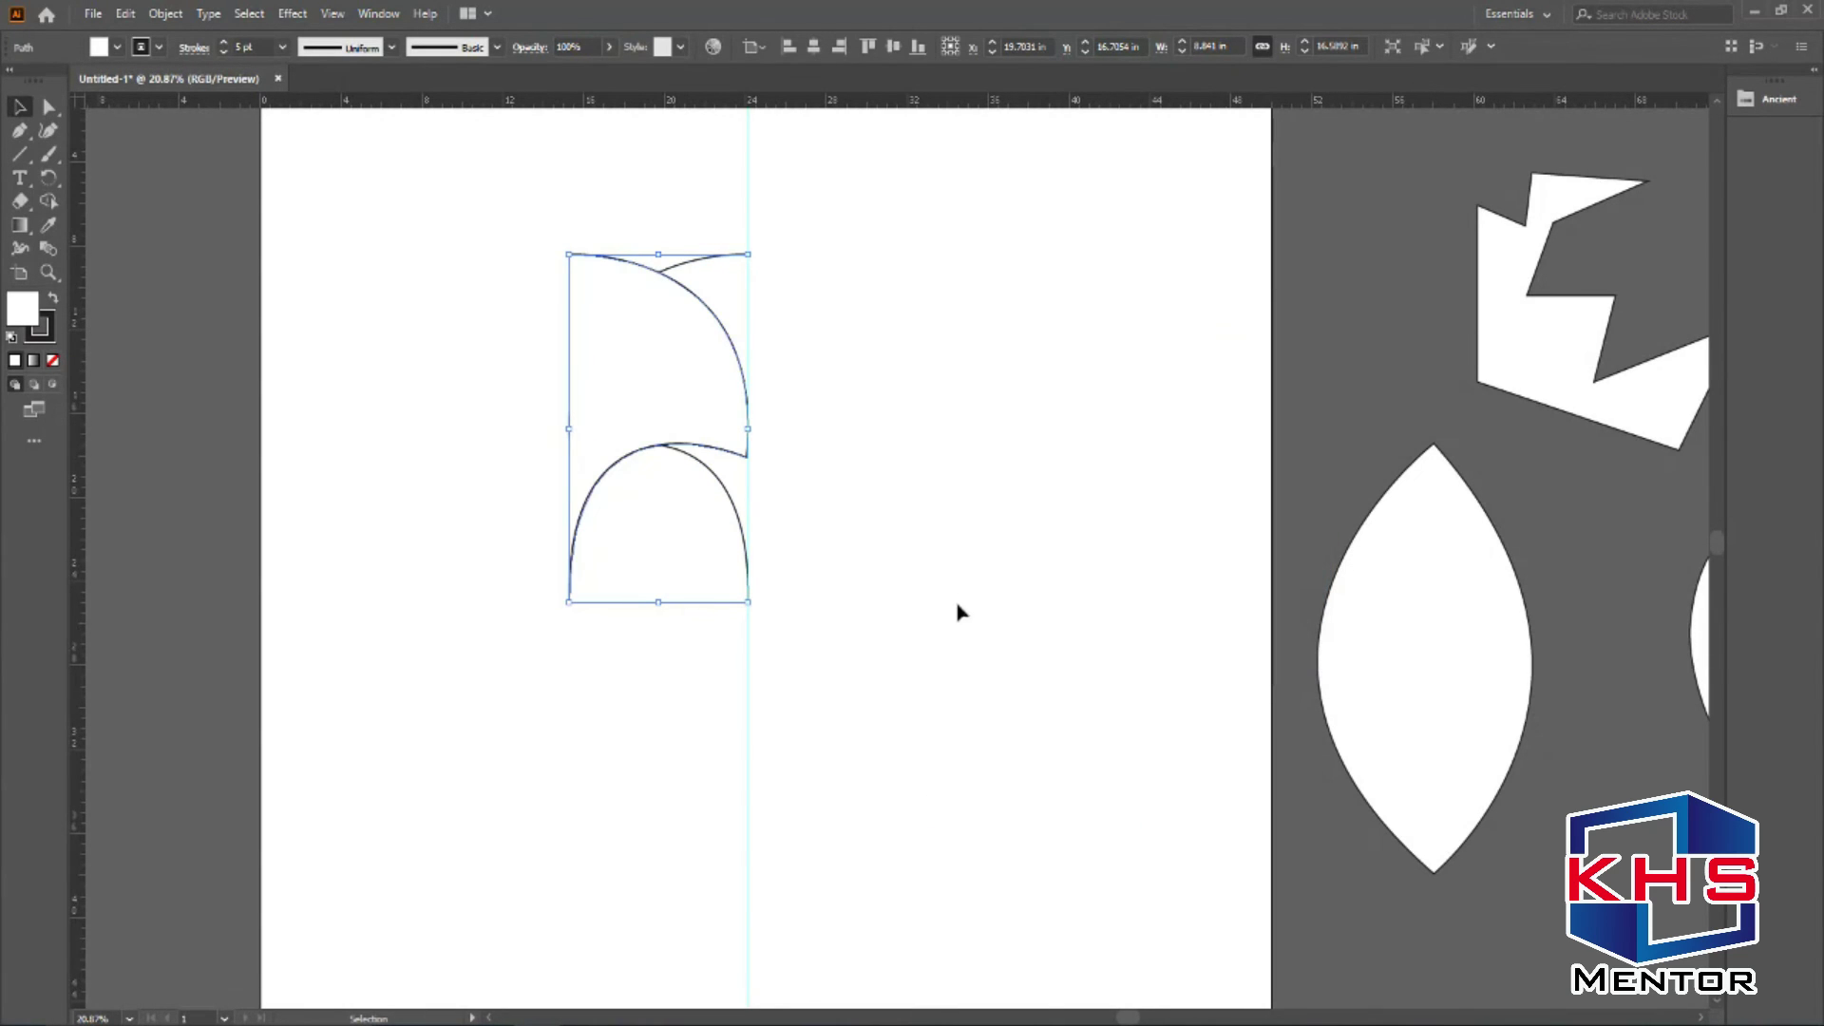
Move the mirrored half 8.84 in horizontally so it meets the original half along the guide.
click(876, 529)
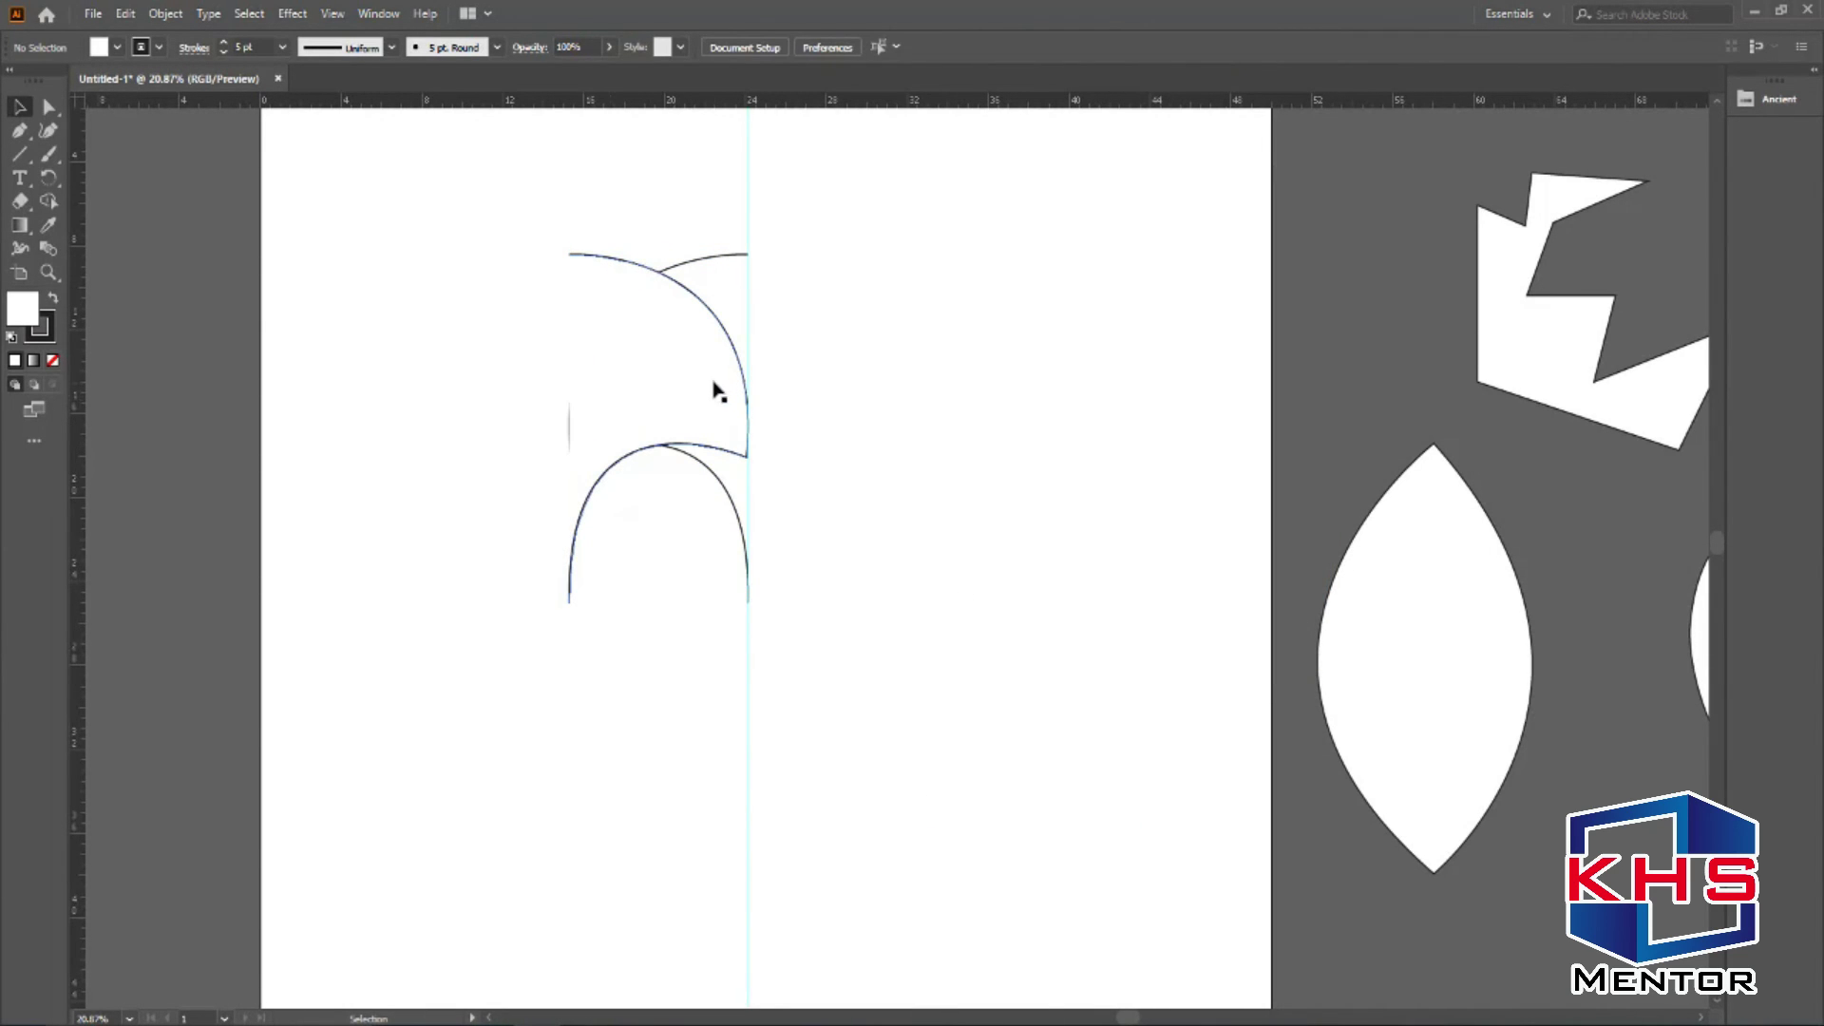
drag(683, 380, 862, 386)
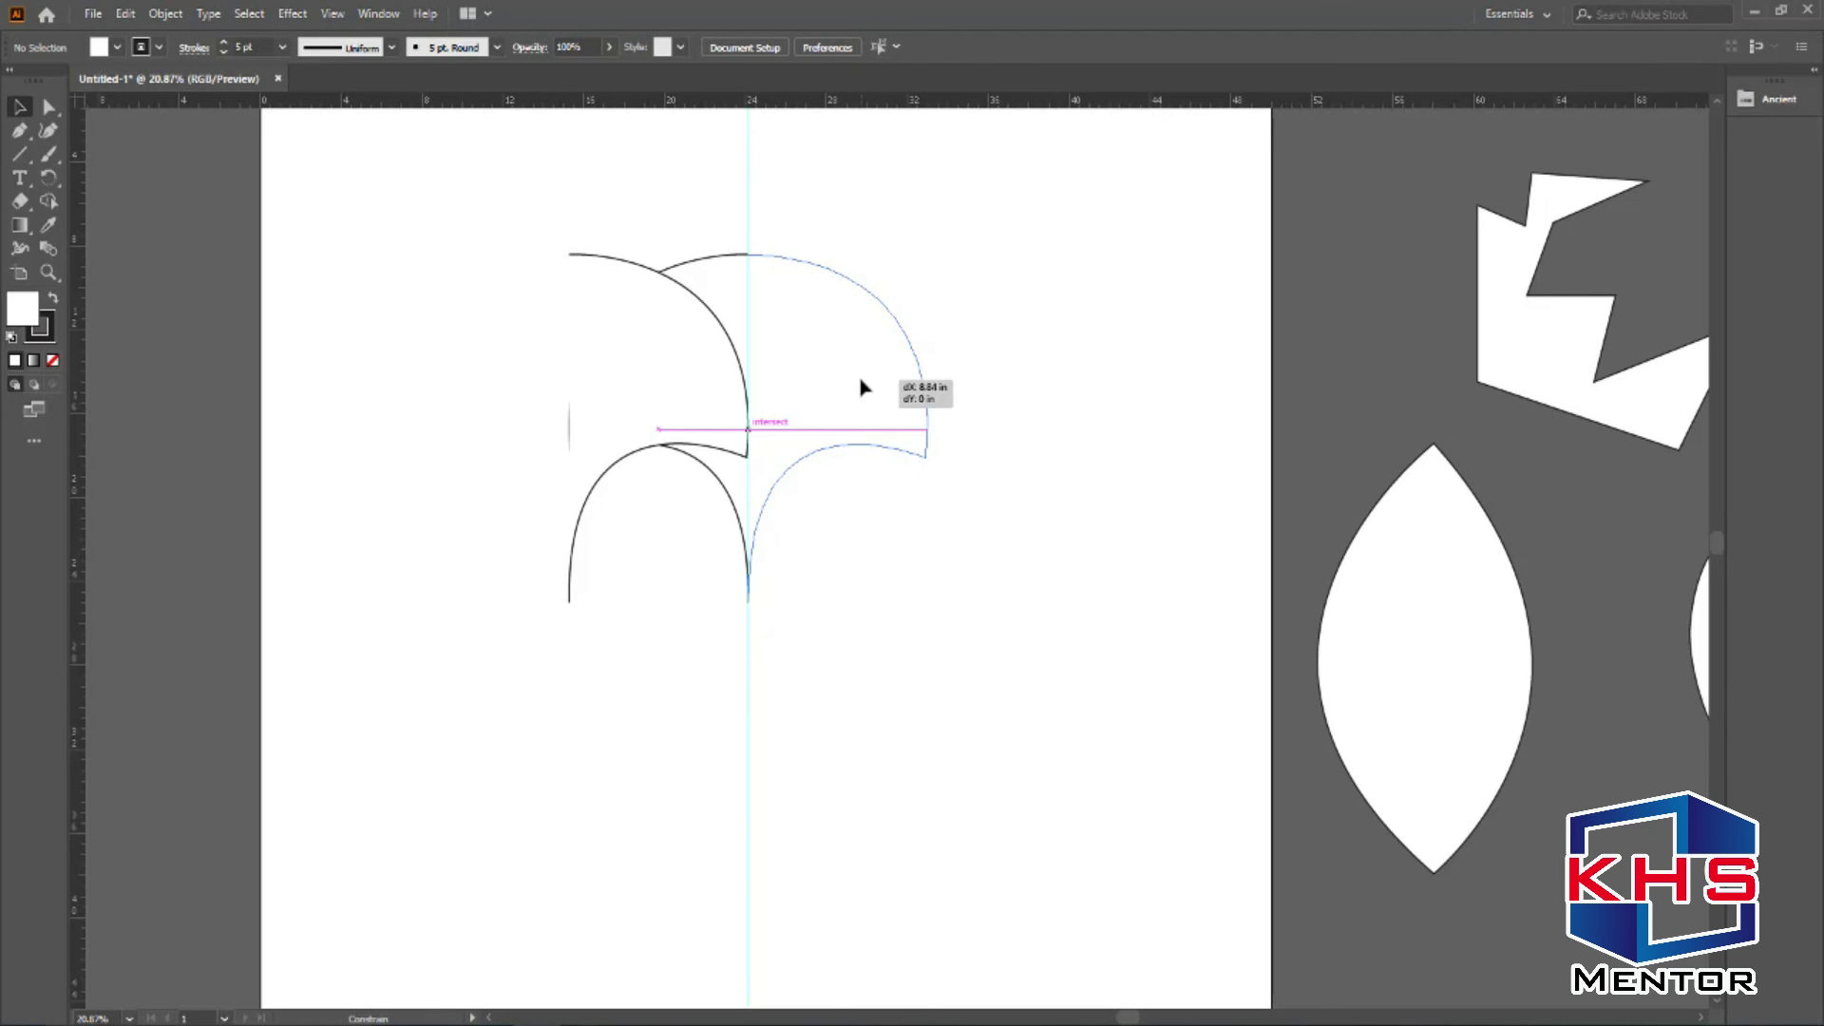
drag(861, 387, 860, 387)
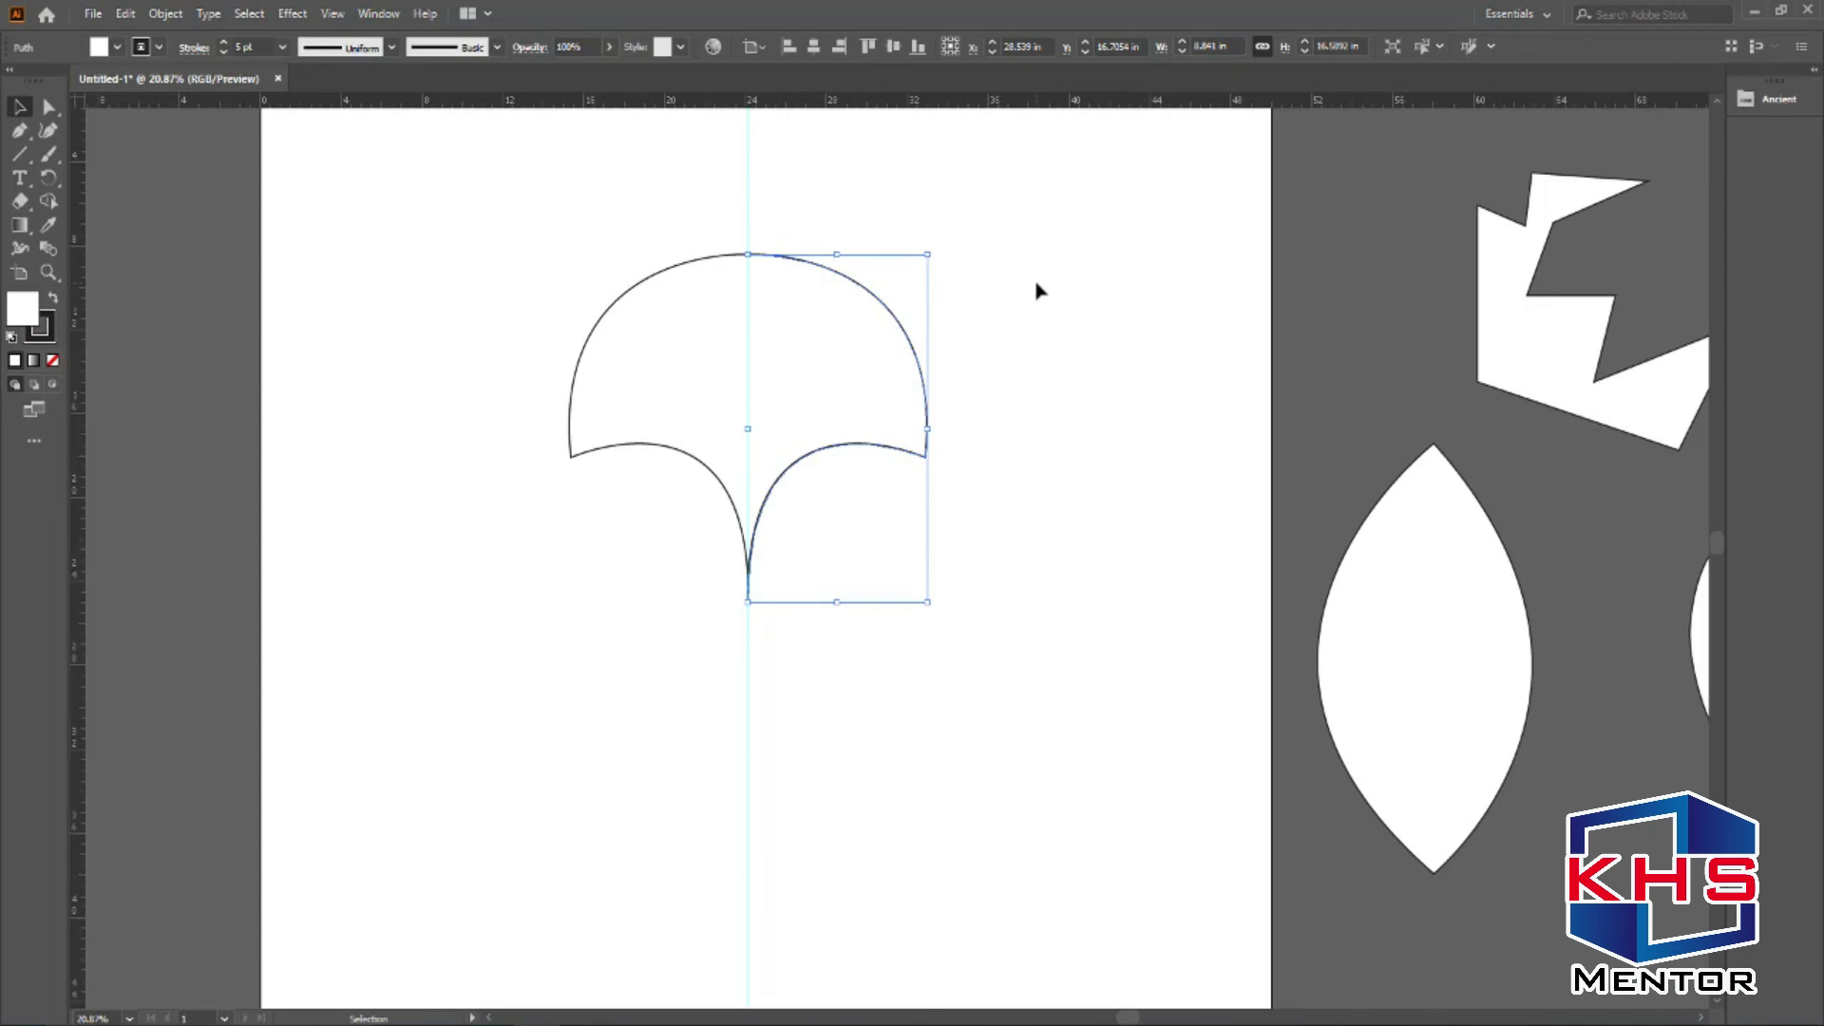
Select both halves of the shape and group them.
click(1039, 290)
drag(983, 189, 402, 701)
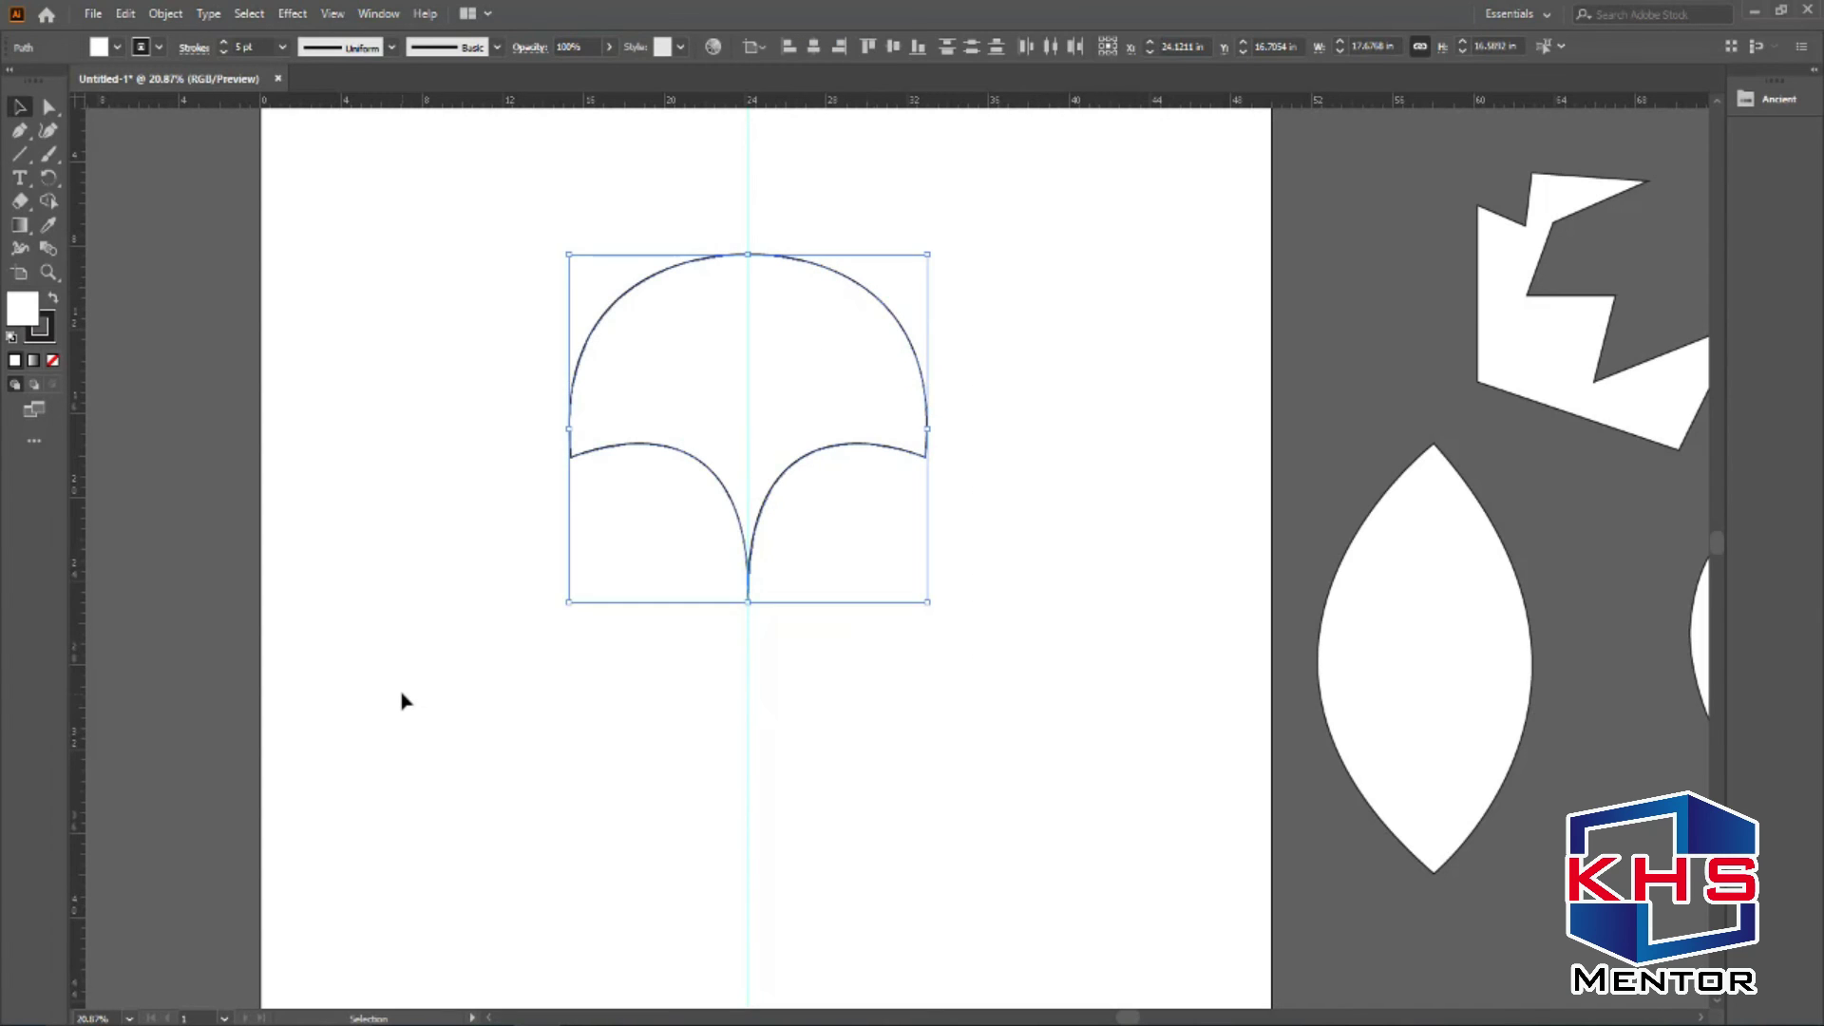
key(ctrl+g)
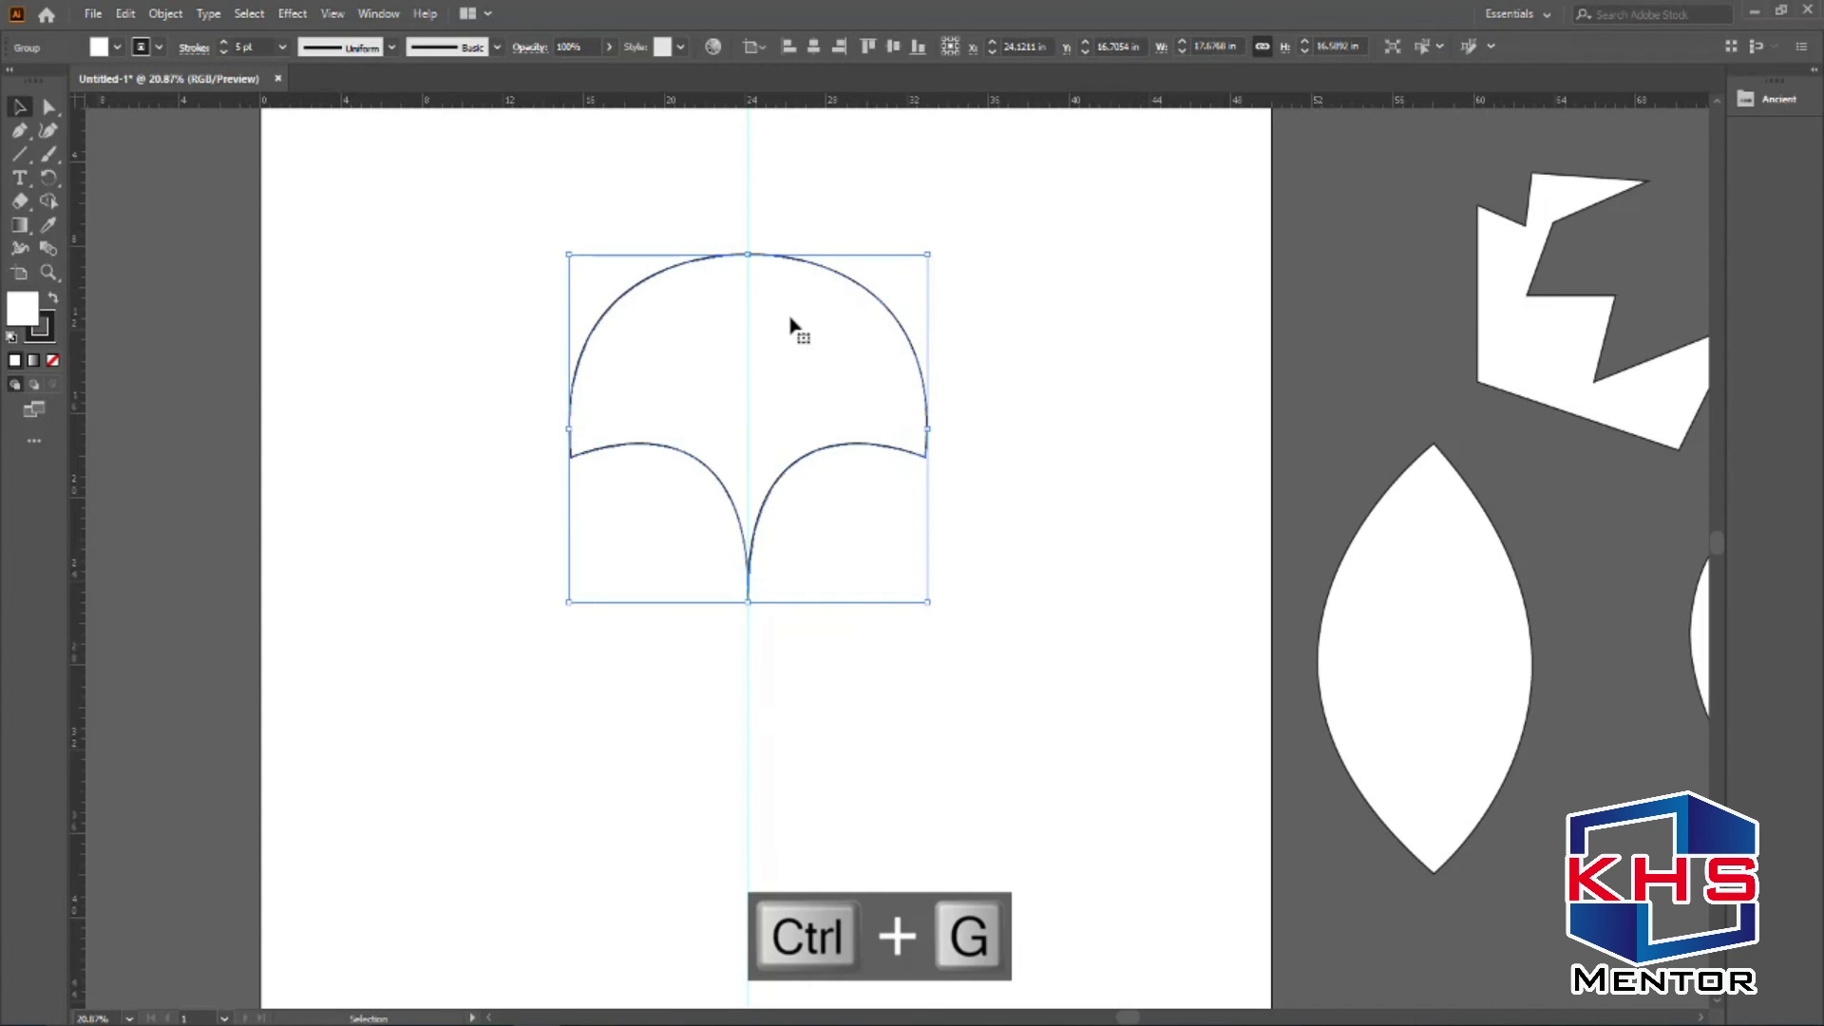
Copy the grouped shape straight down by 16.59 in, turn the copy upside down, select both groups together, and deselect them.
drag(790, 326, 801, 670)
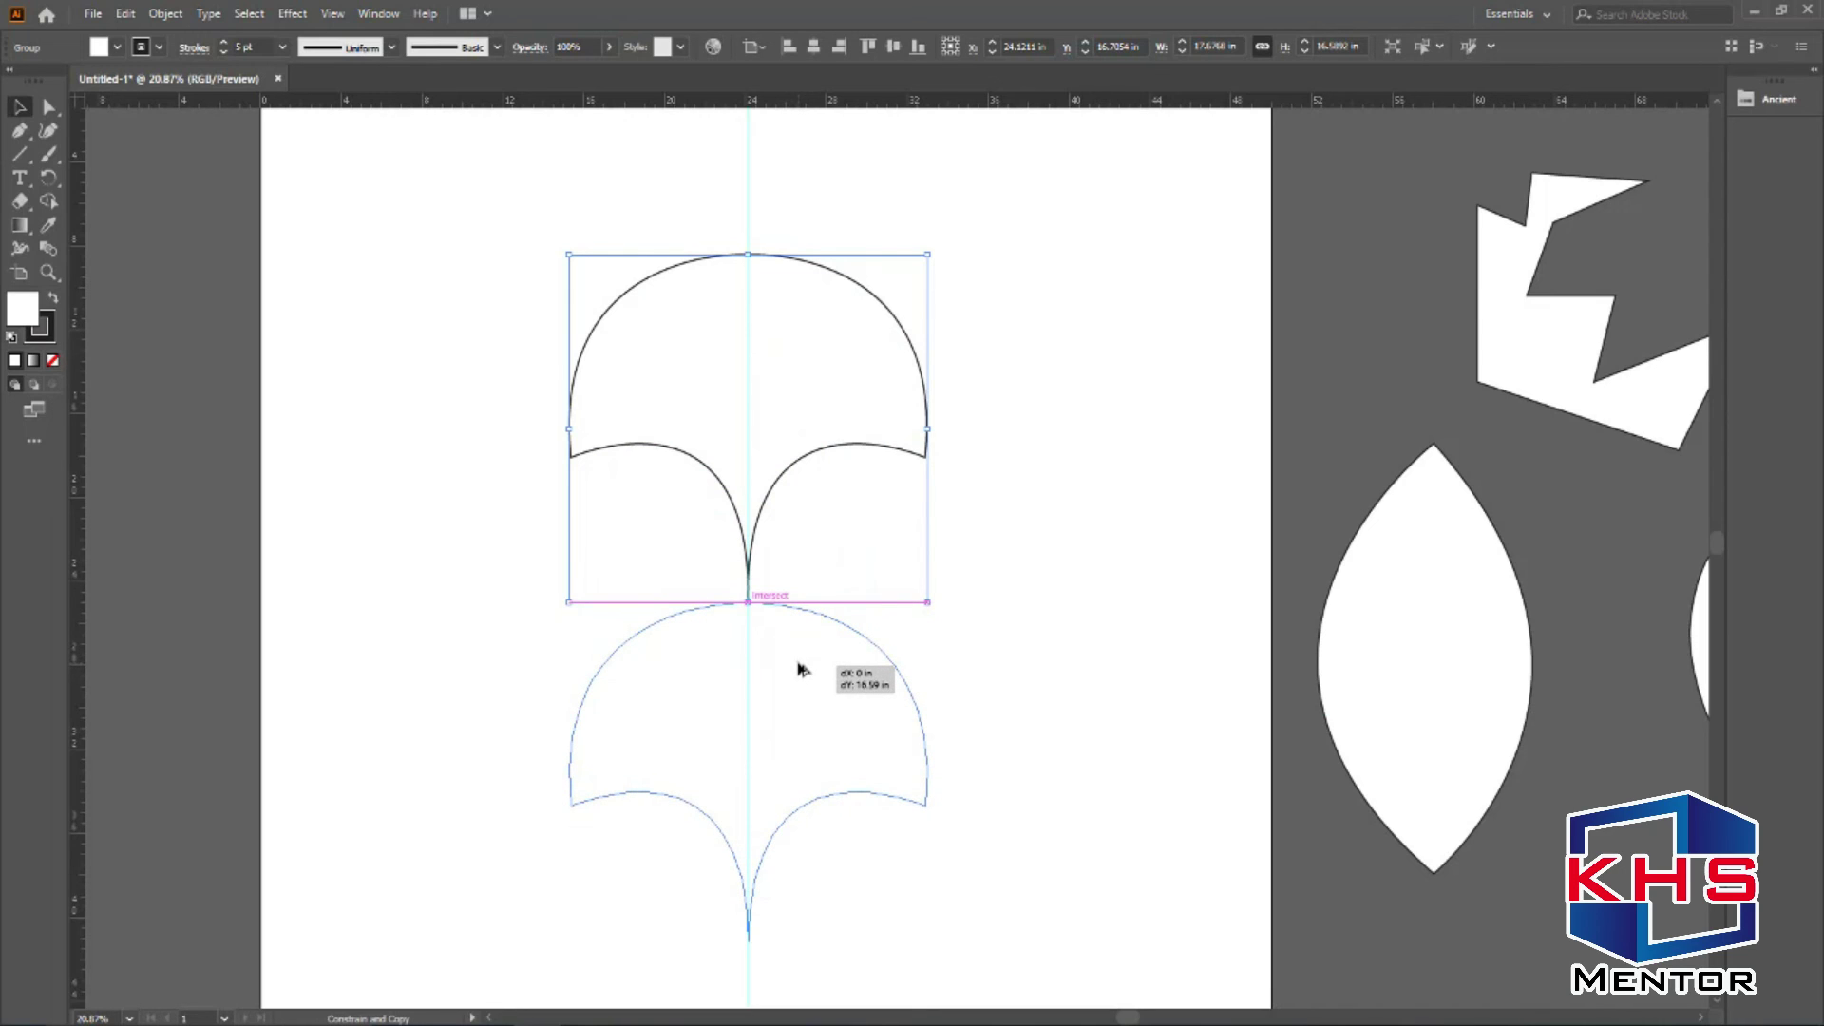
drag(801, 671, 801, 671)
drag(931, 597, 684, 870)
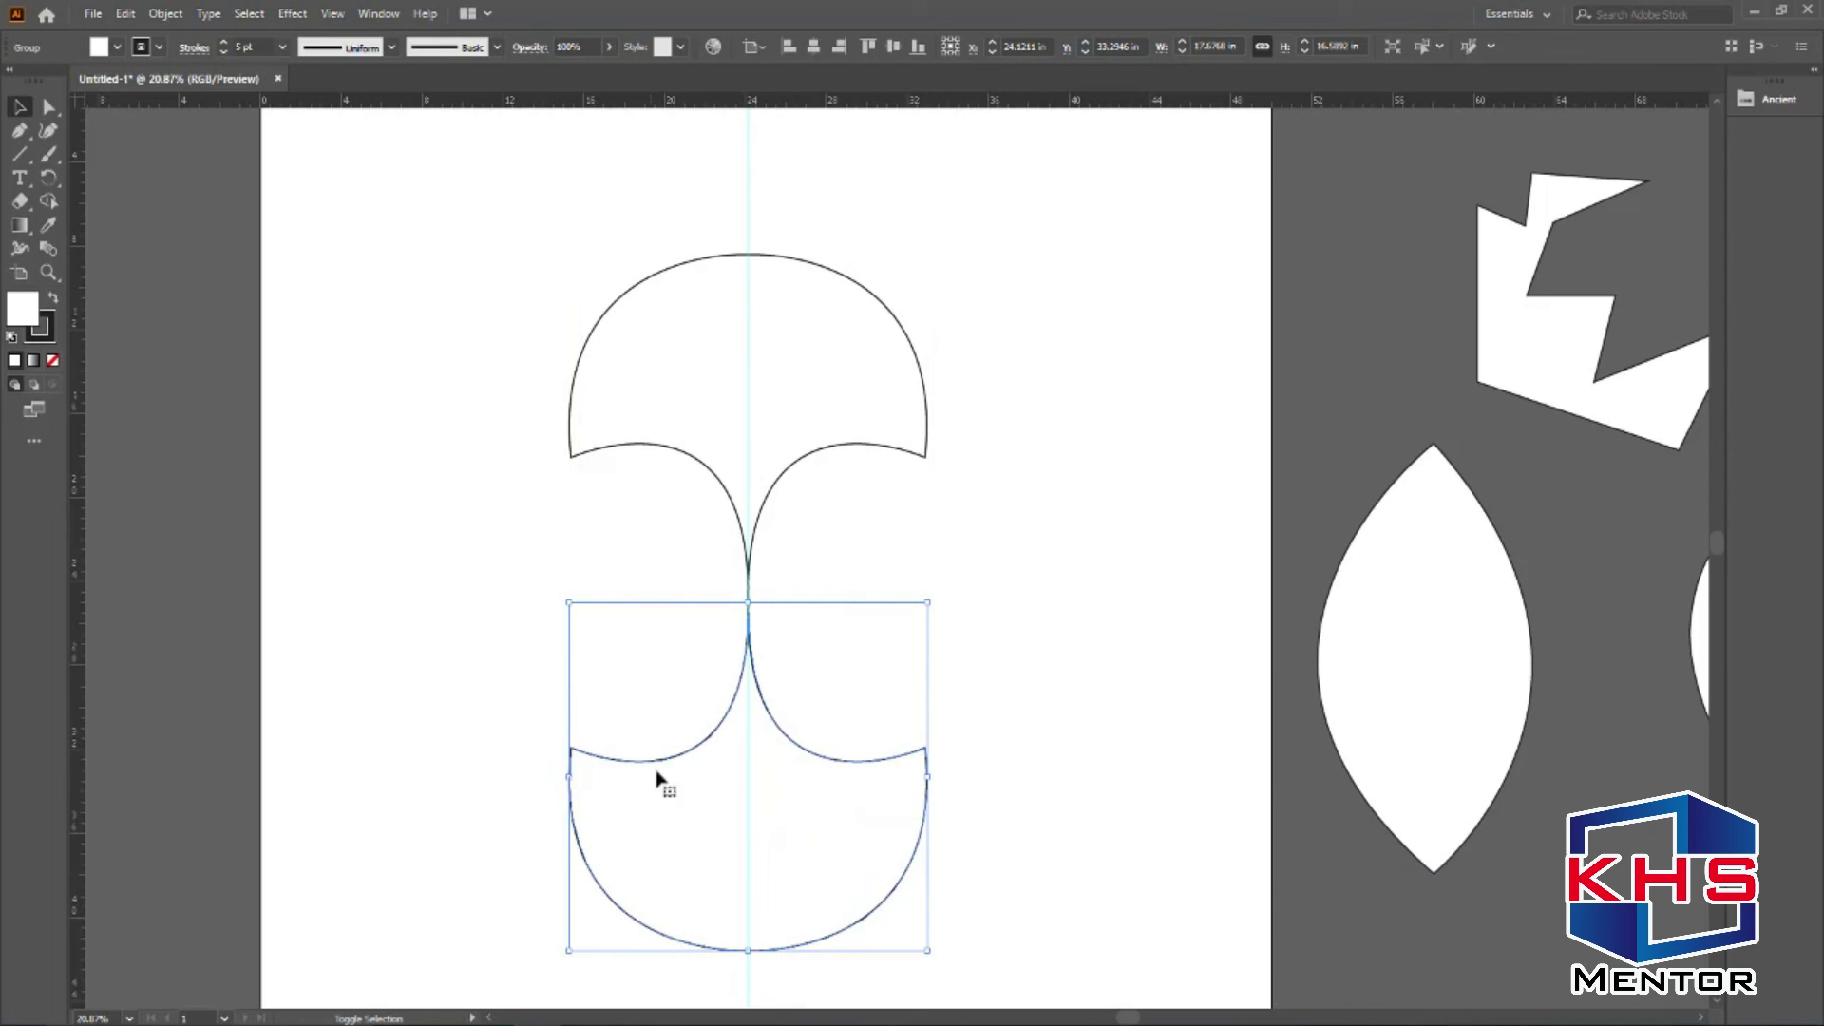
click(949, 493)
click(830, 430)
shift+click(803, 827)
key(a)
key(v)
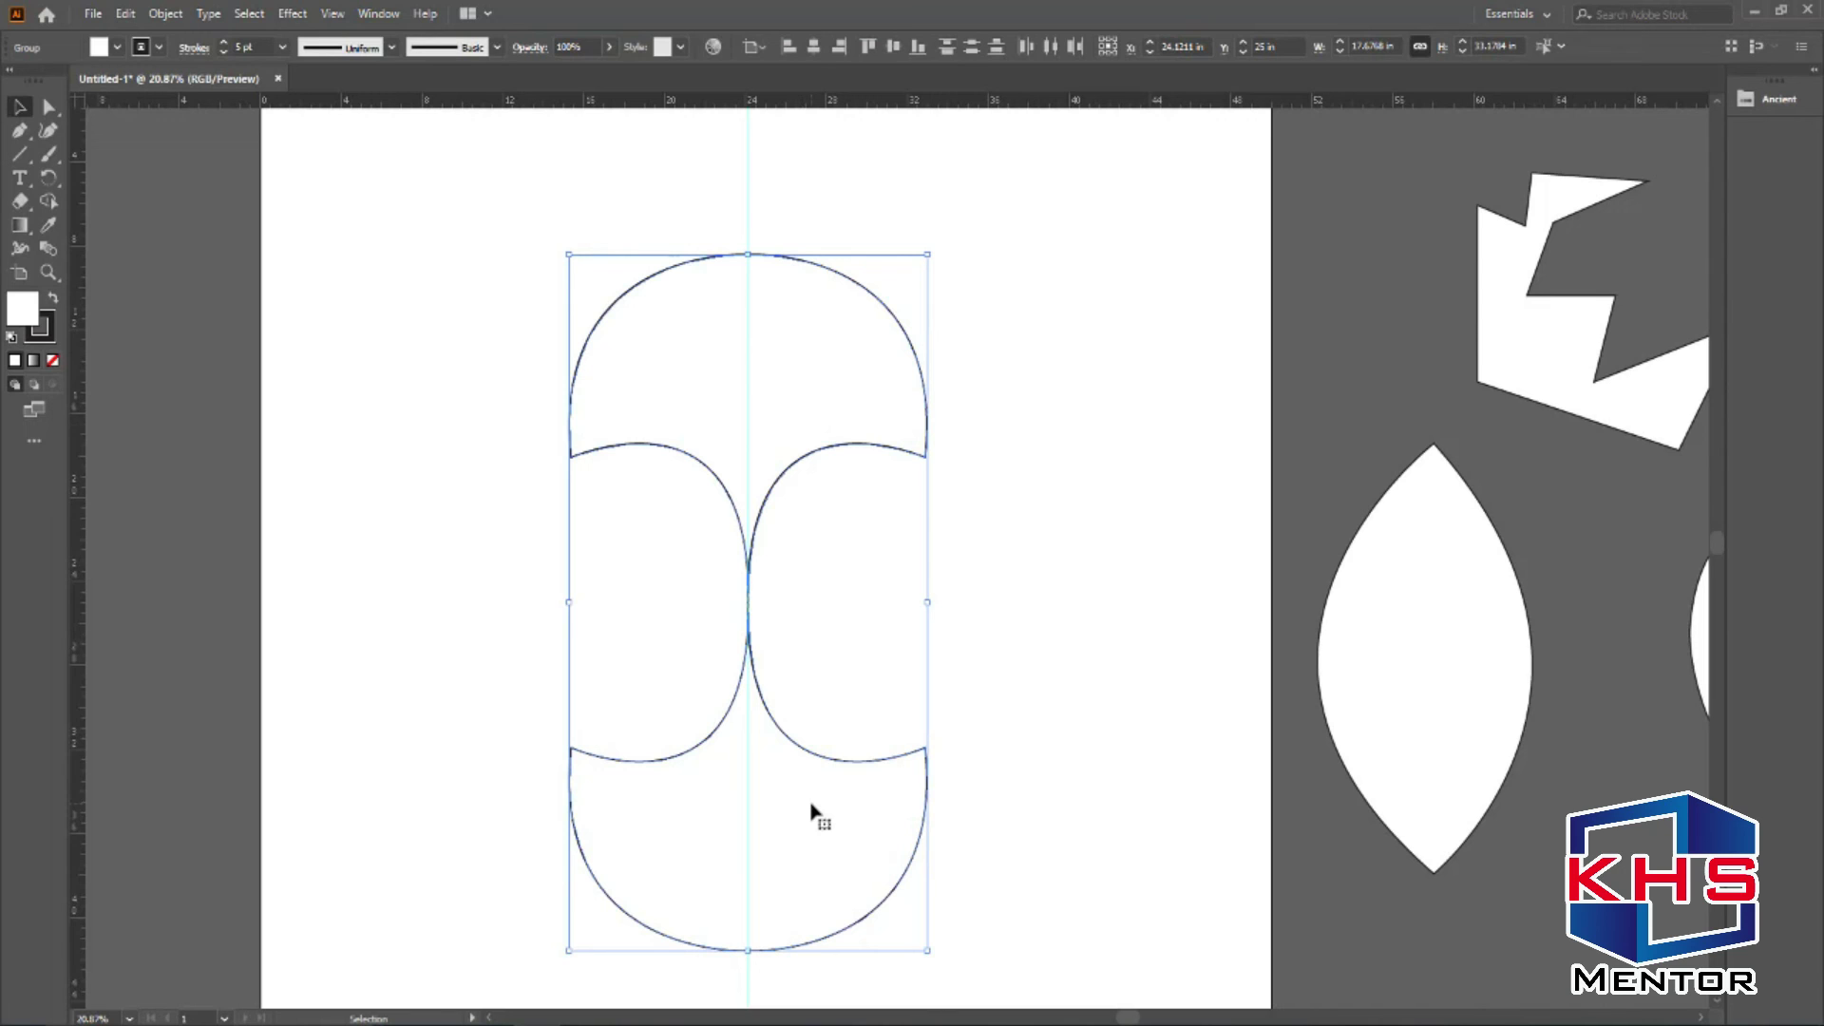
click(889, 565)
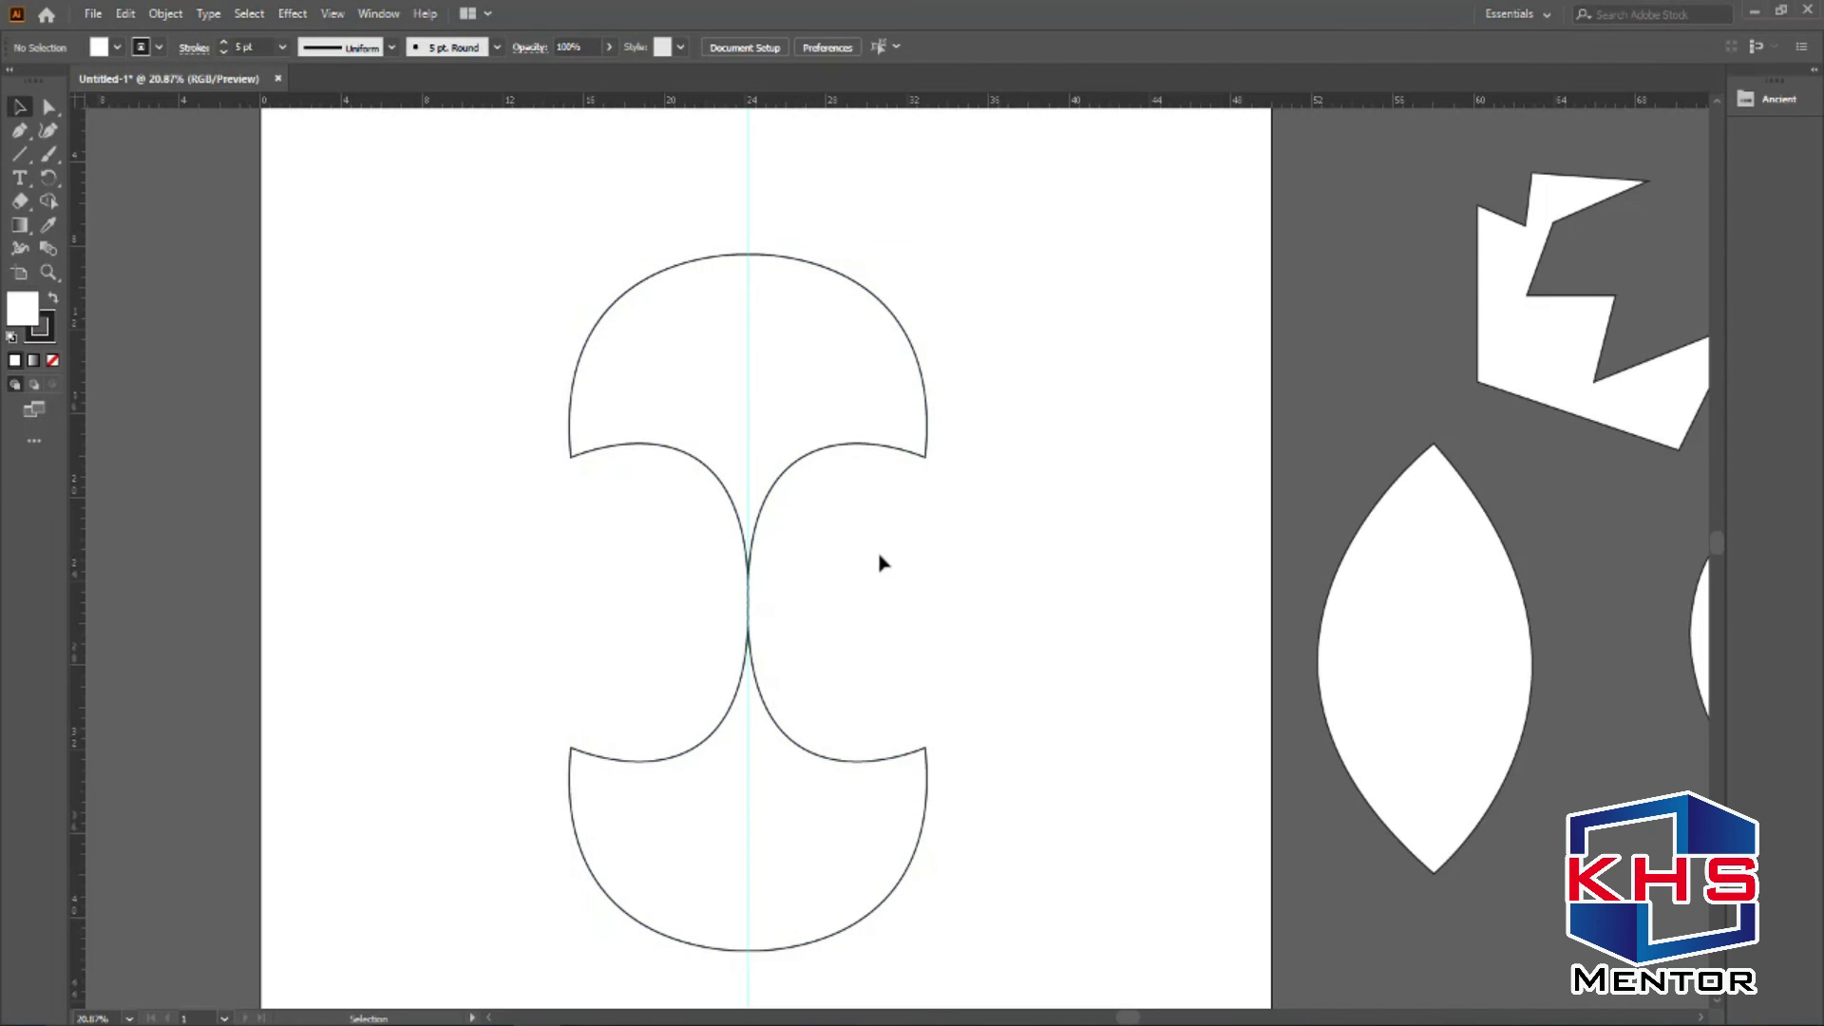
Ungroup the upper shape into its two separate halves.
click(817, 378)
key(ctrl+space)
drag(524, 161, 1045, 454)
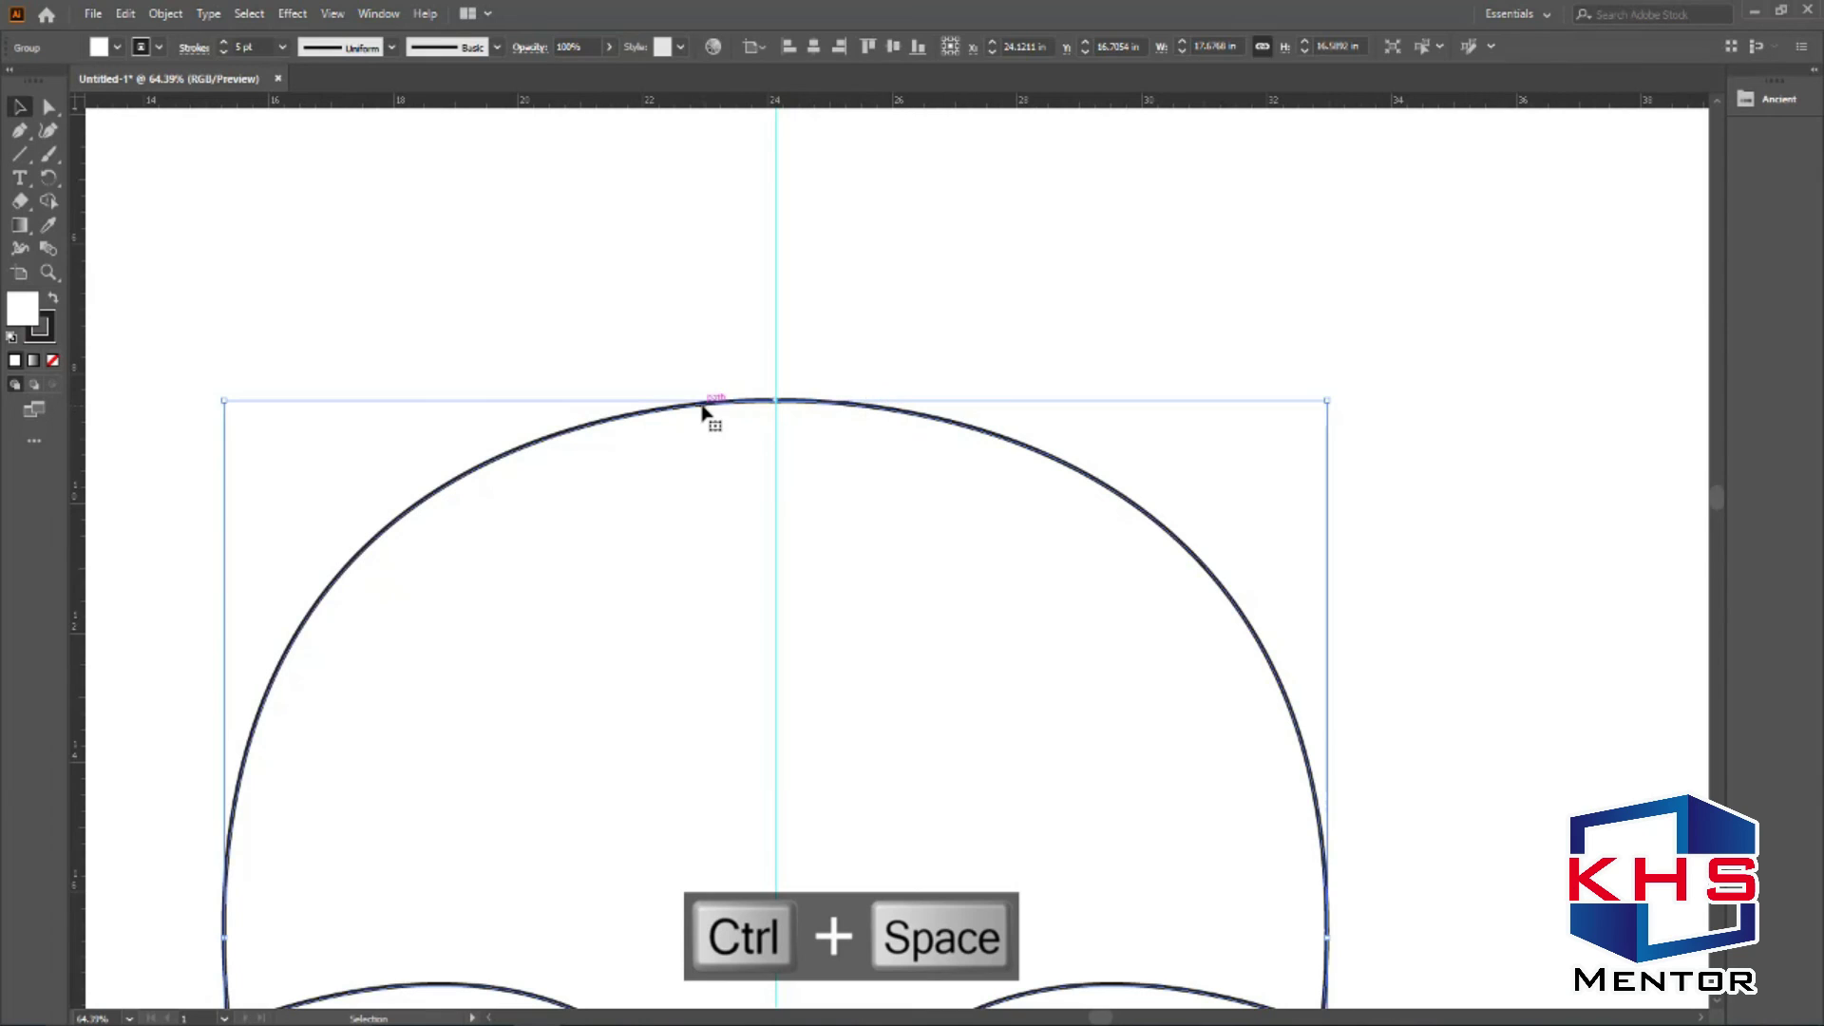
key(ctrl+shift+a)
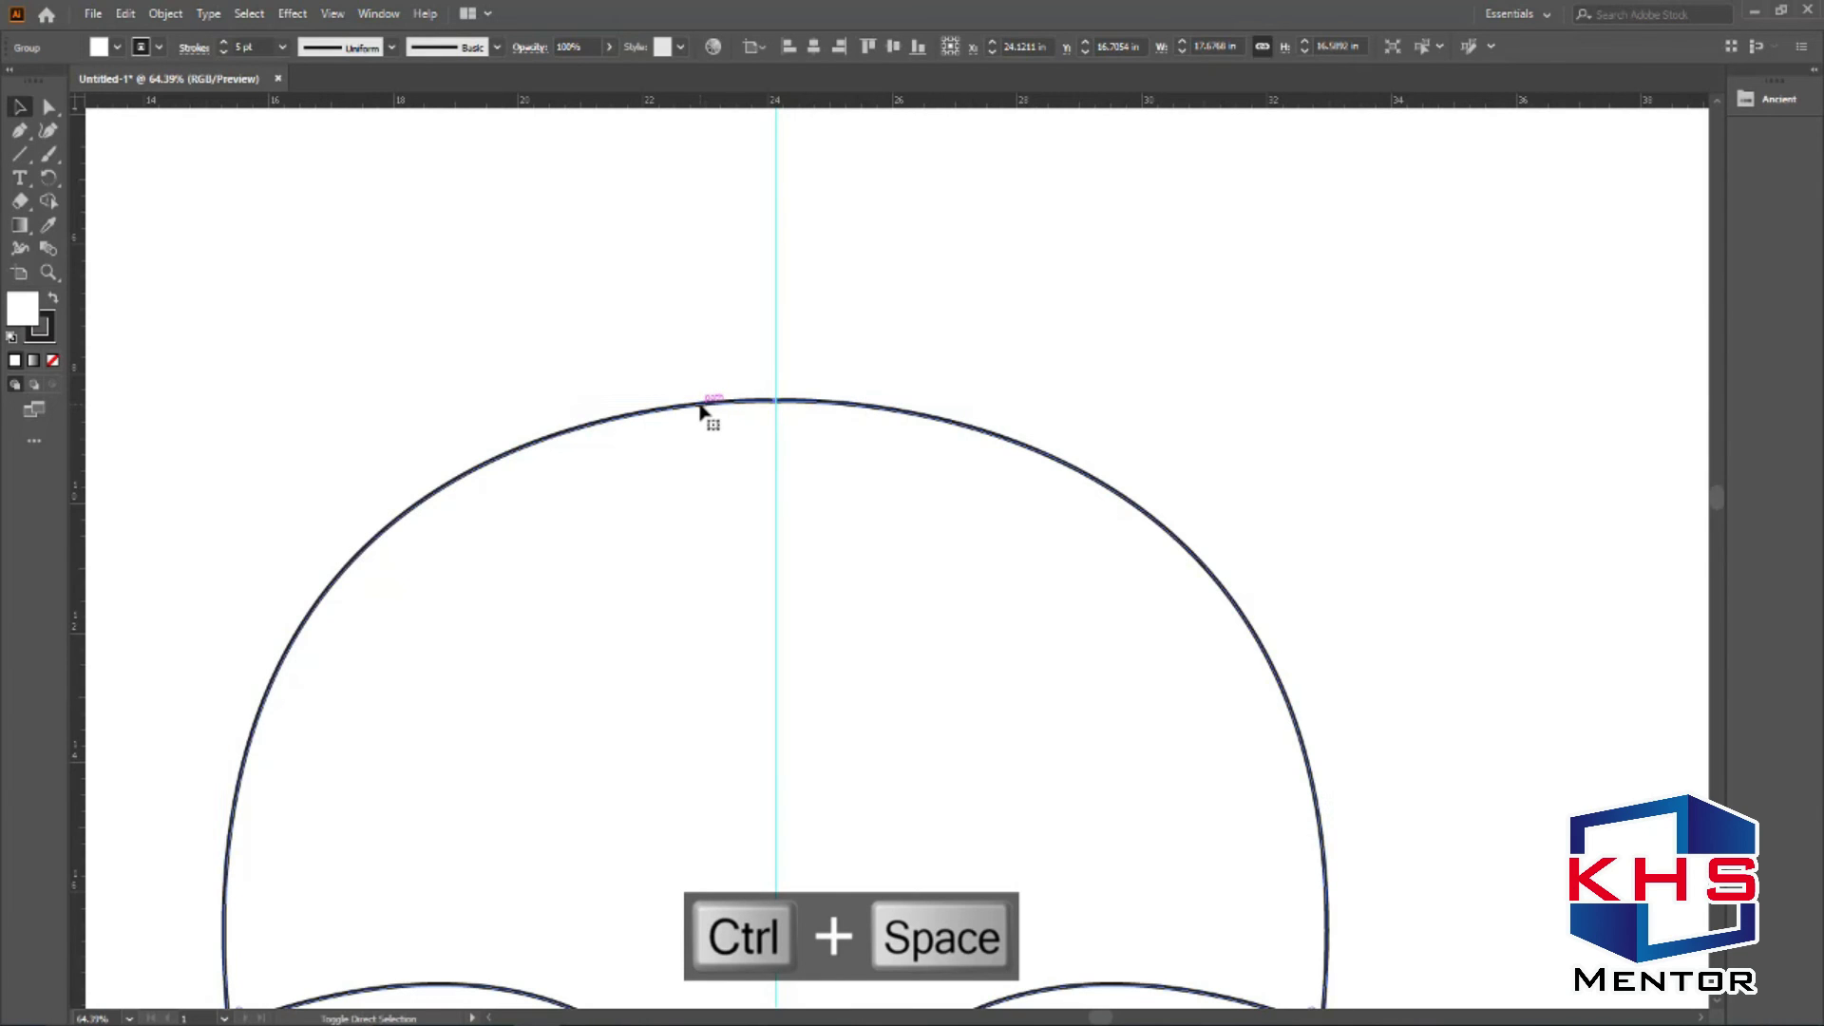
key(ctrl+shift+g)
click(705, 407)
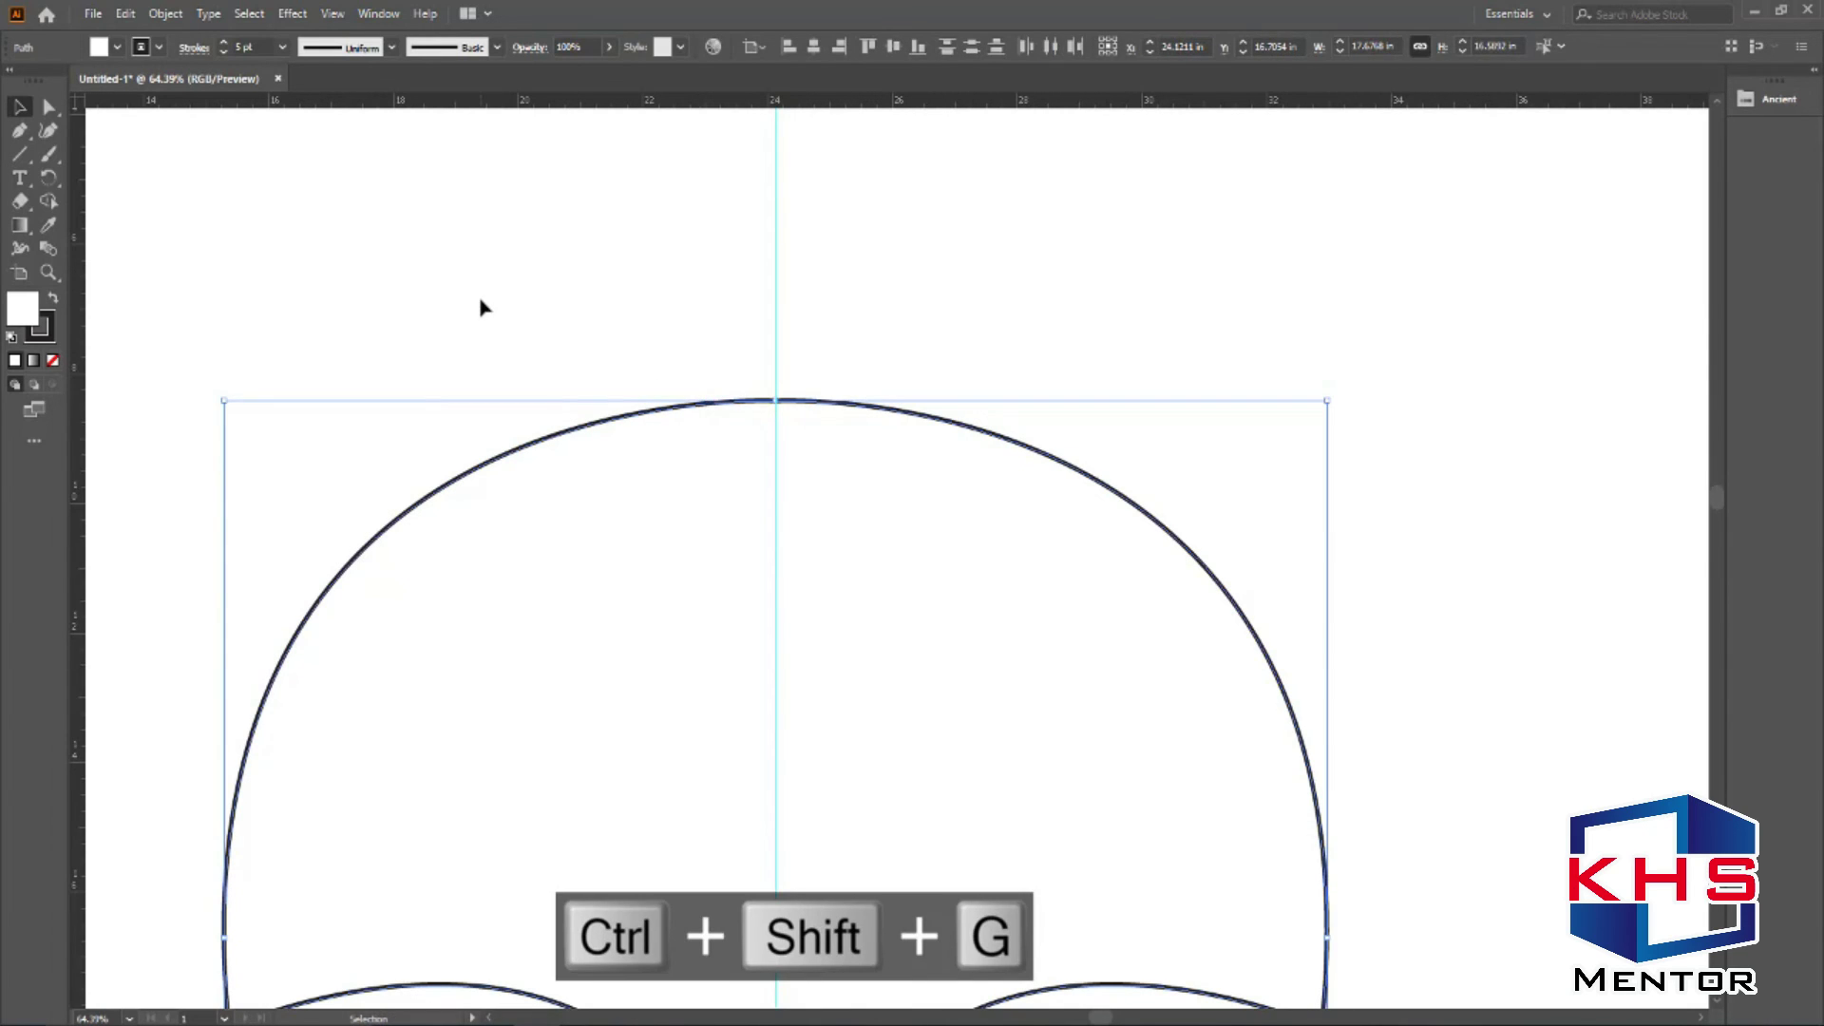
With the Direct Selection tool, select the two overlapping anchors at the shape's top centre, average them and join them.
click(482, 306)
click(48, 107)
drag(717, 334, 814, 431)
right_click(794, 416)
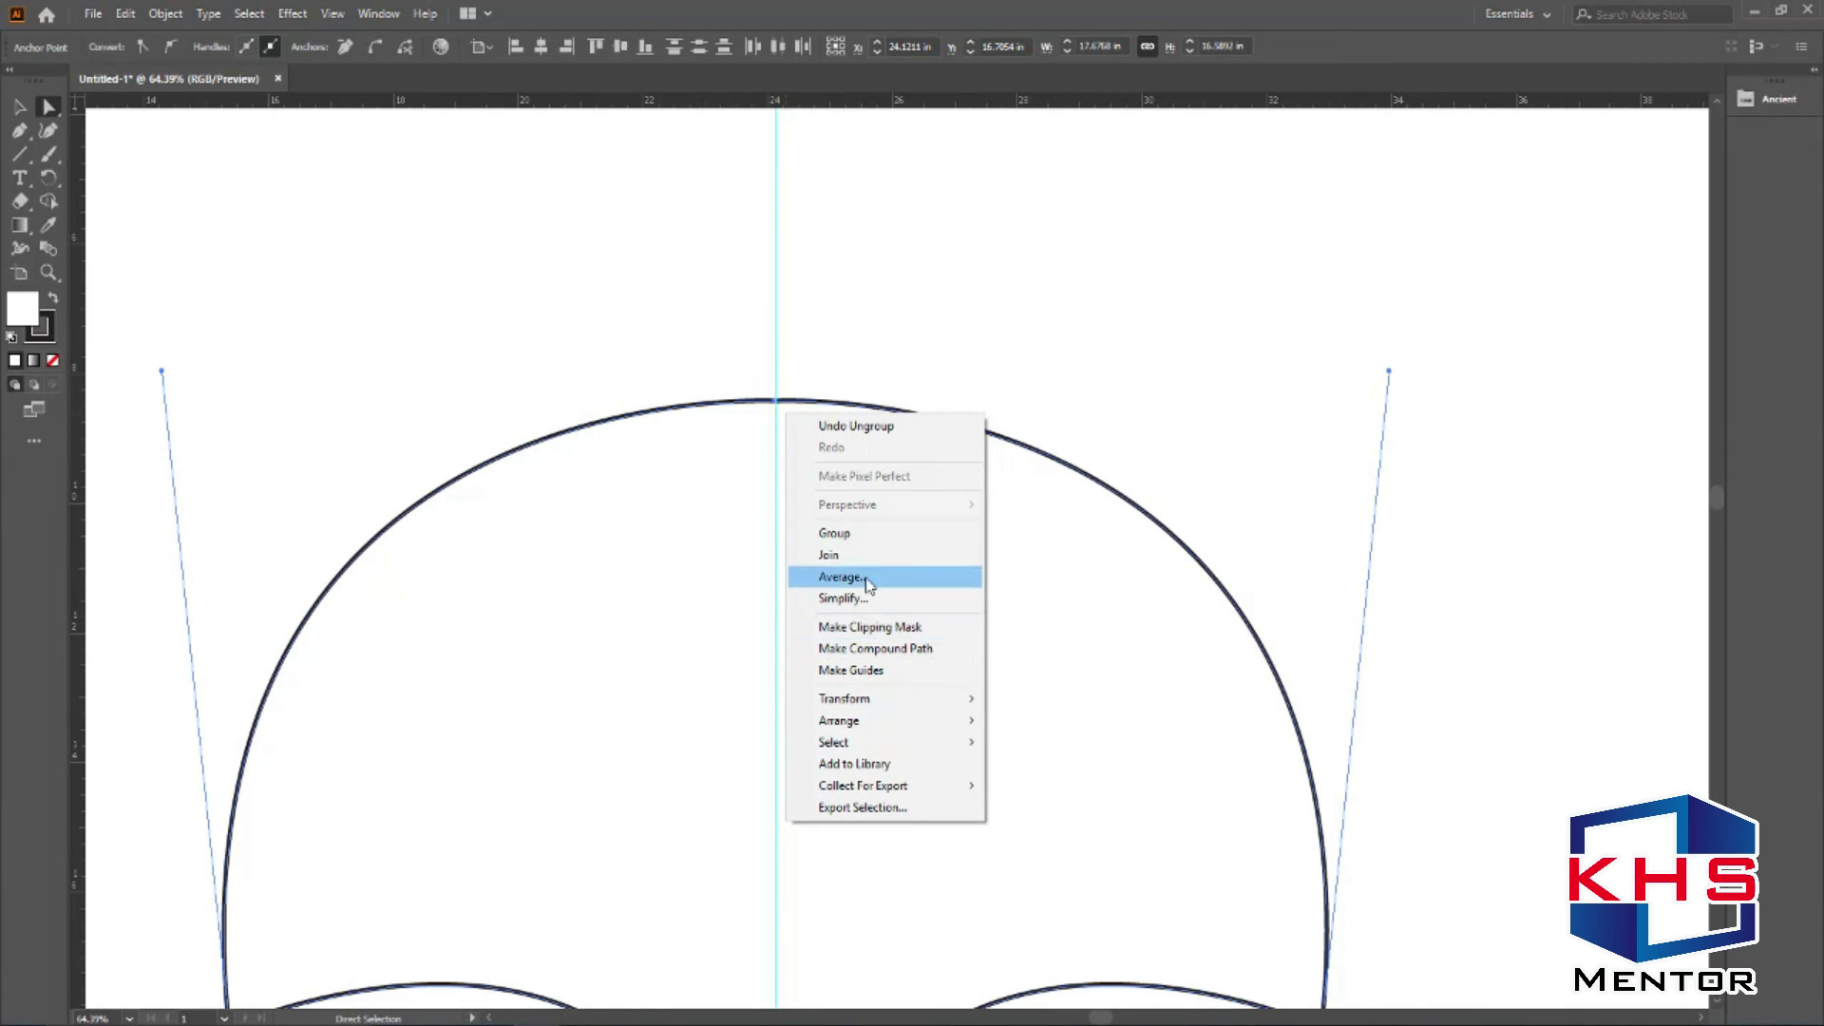
click(867, 578)
click(859, 582)
right_click(805, 411)
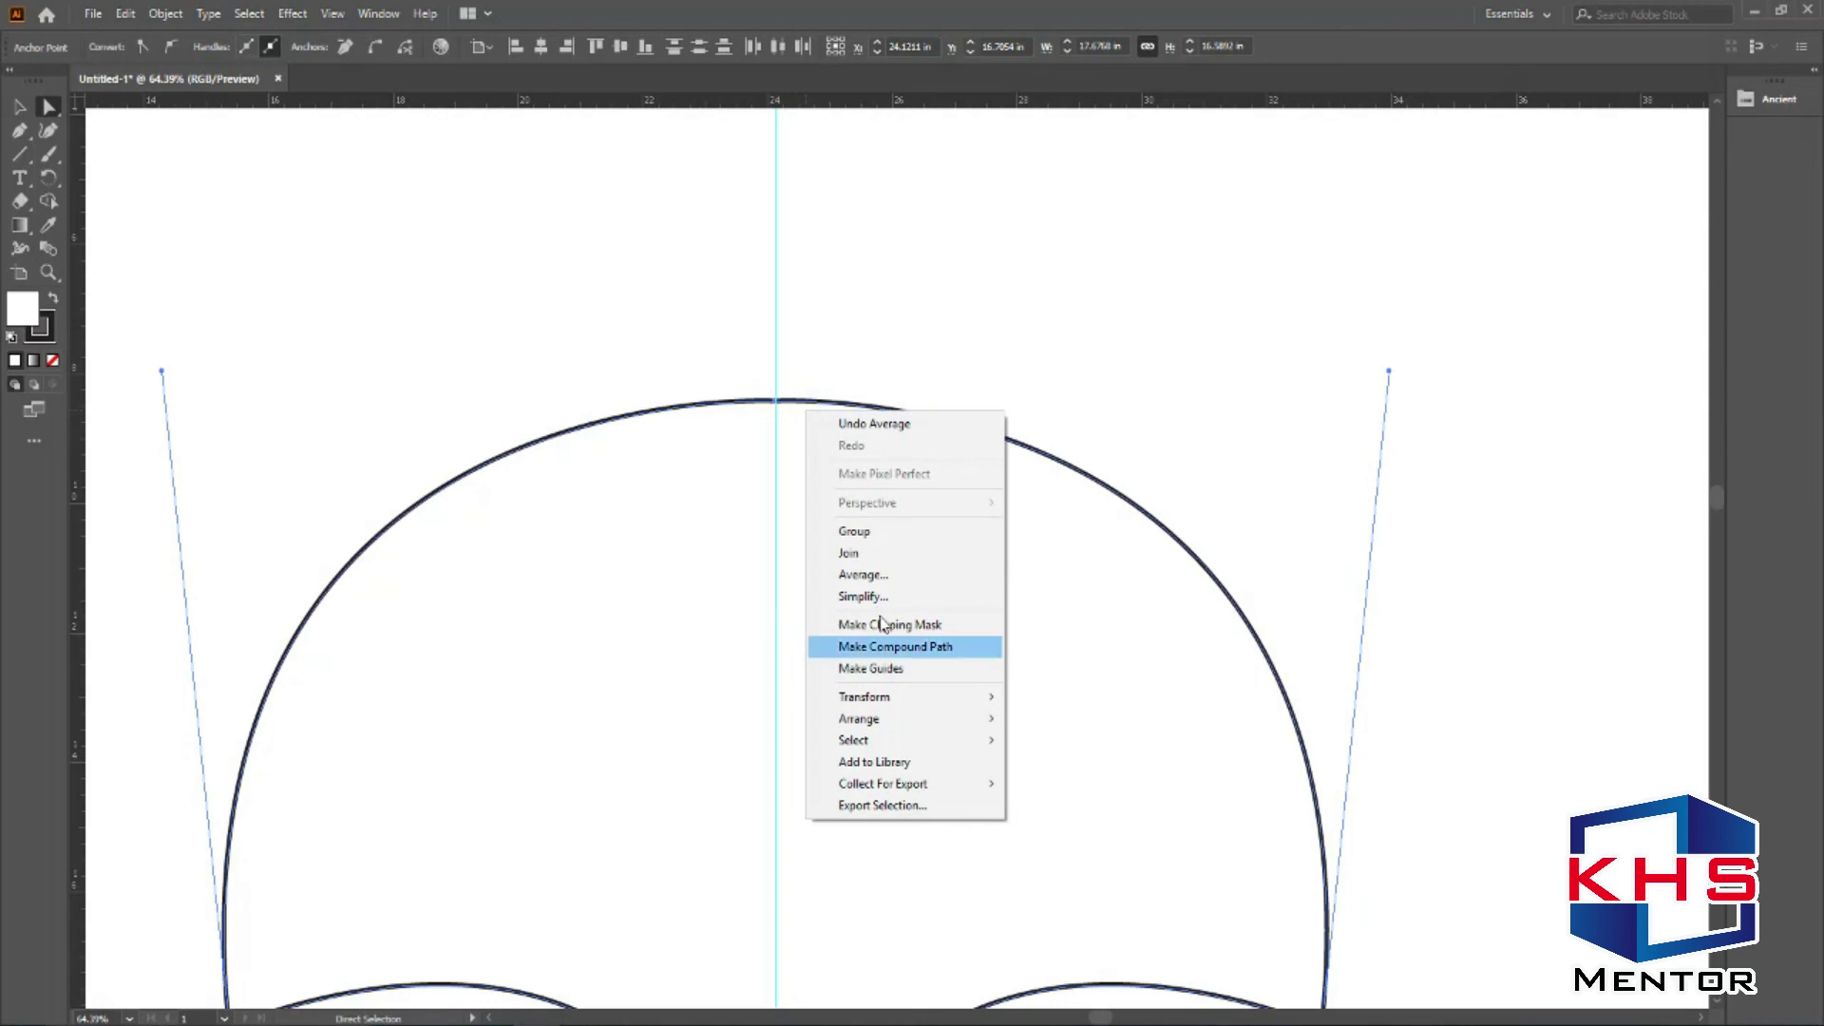
click(875, 557)
Delete the upside-down copy below the shape.
scroll(950, 779, down, 10)
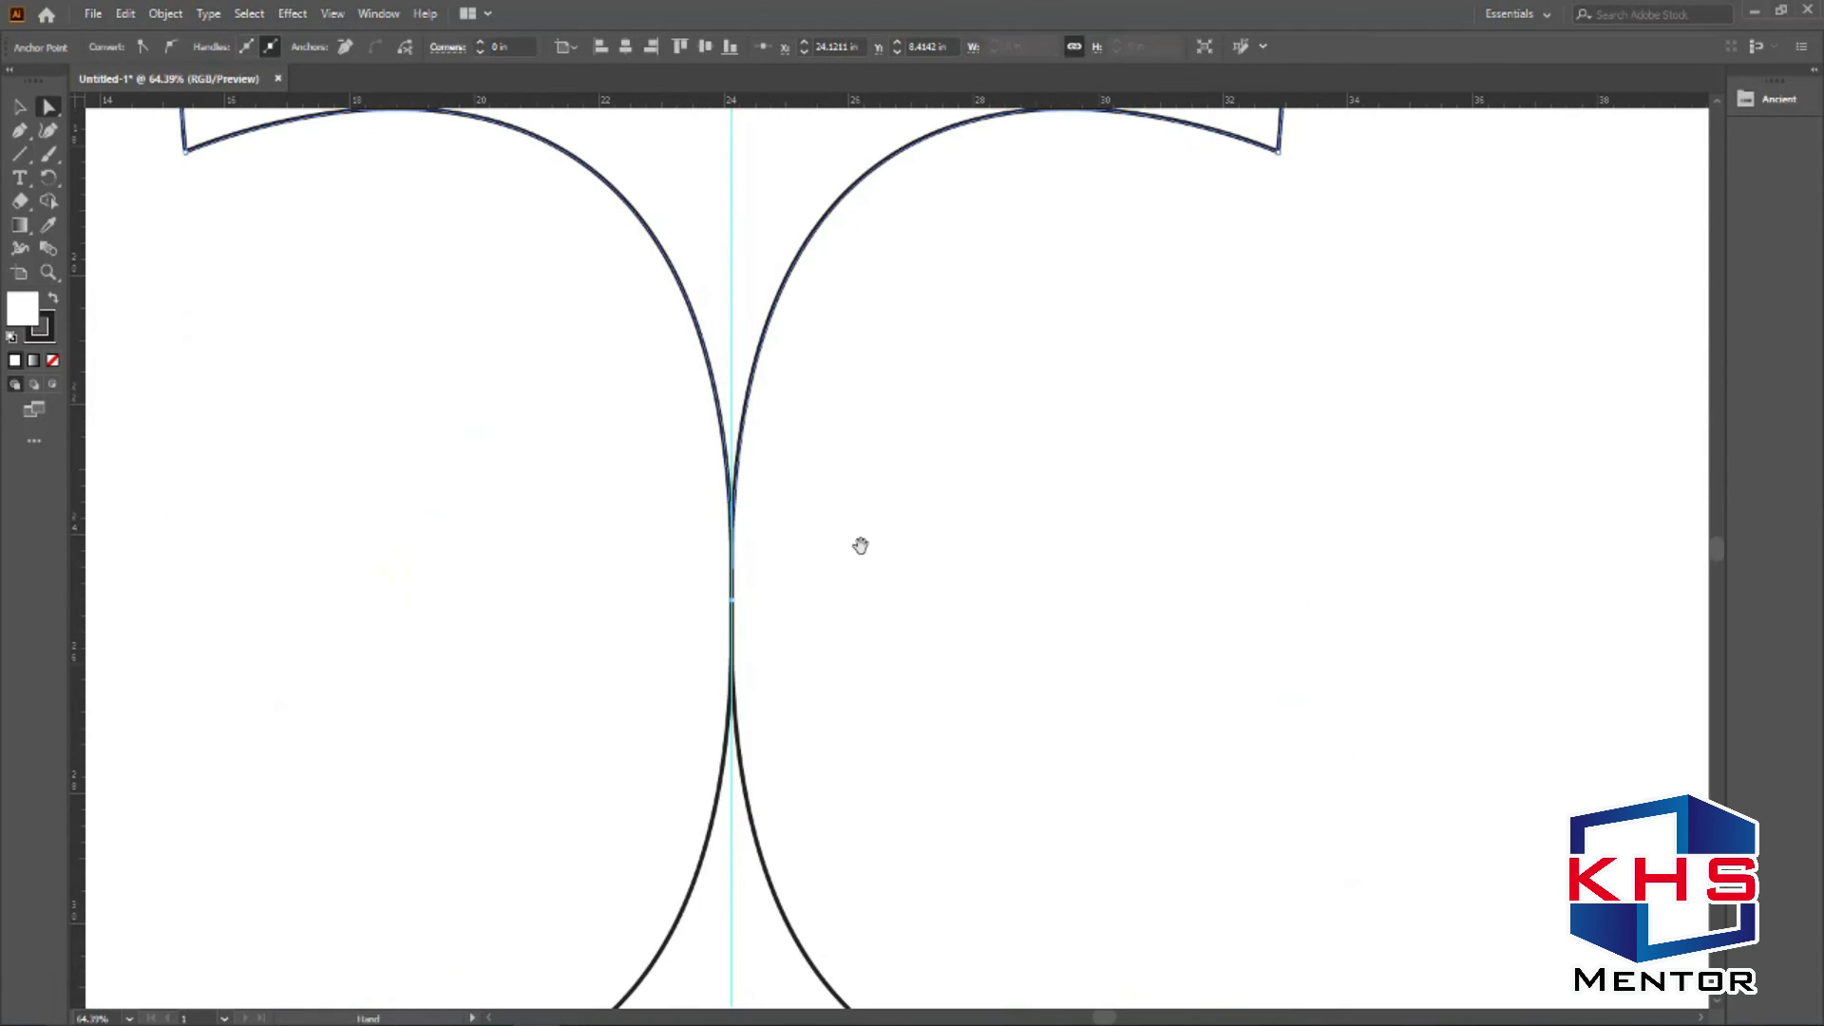
key(v)
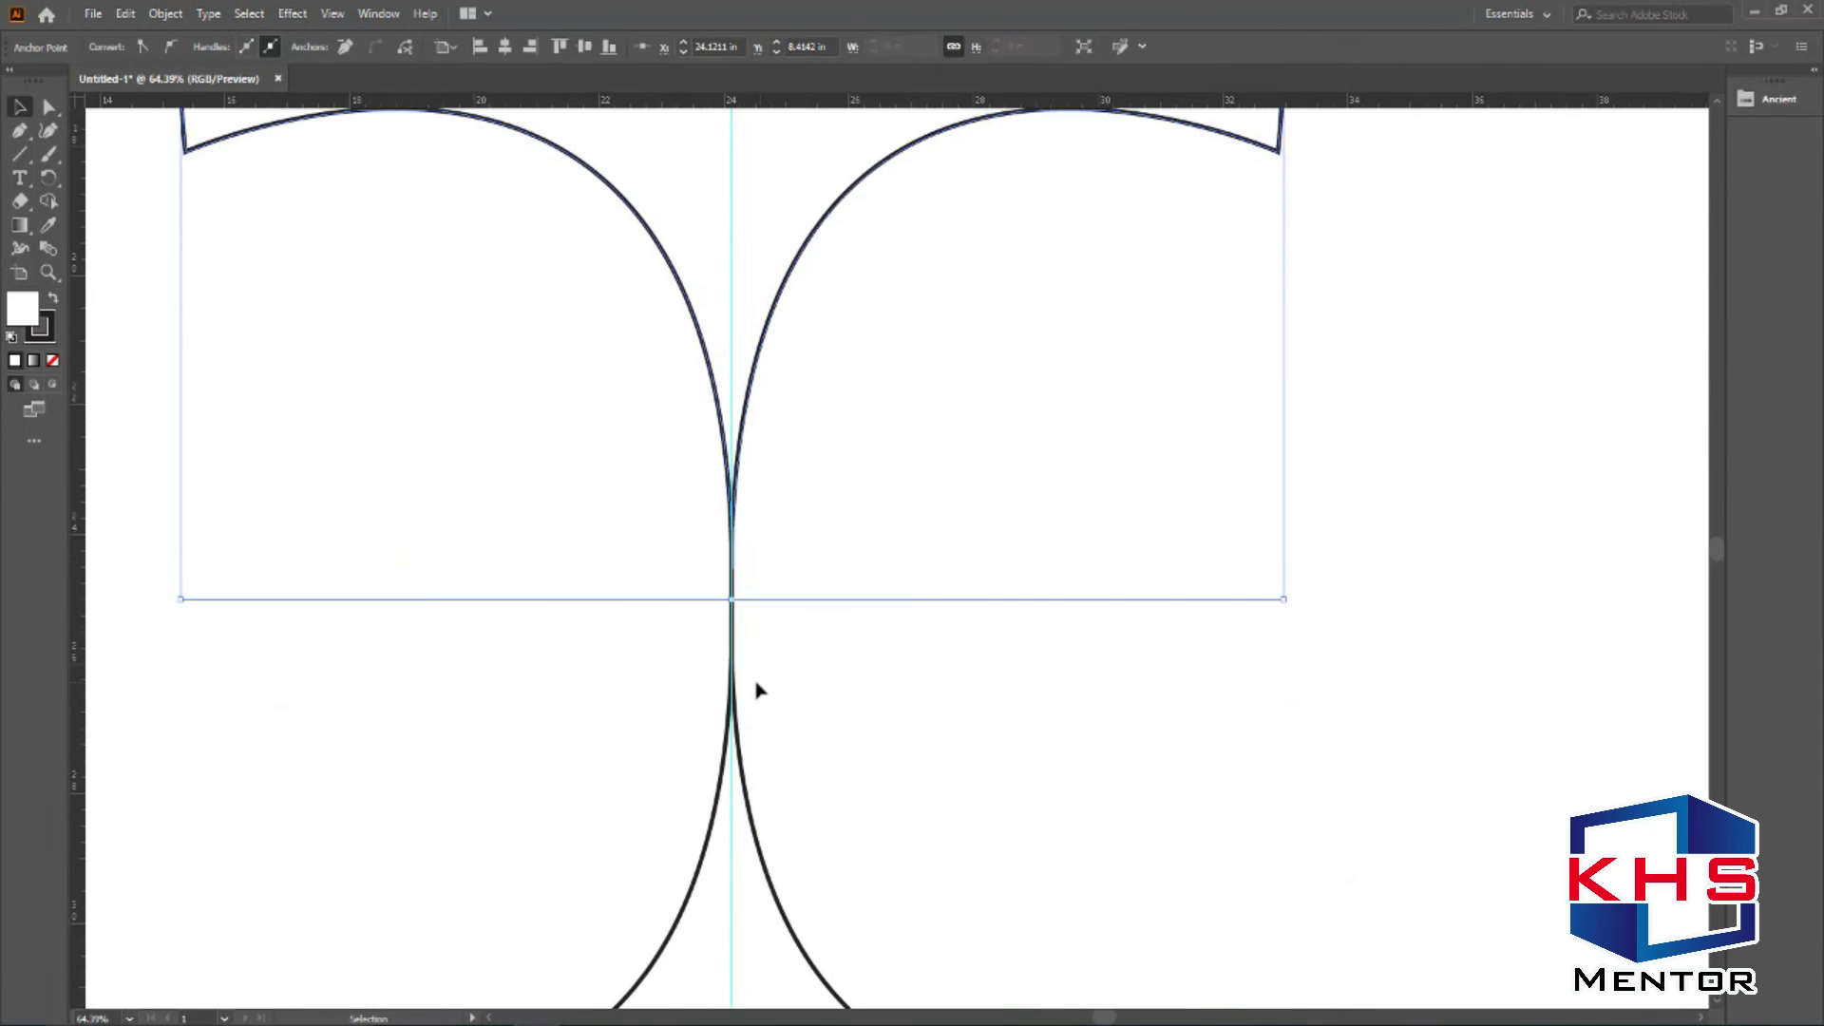
click(758, 691)
scroll(855, 665, up, 3)
Select the two overlapping end anchors at the shape's bottom tip, average them and join them.
key(a)
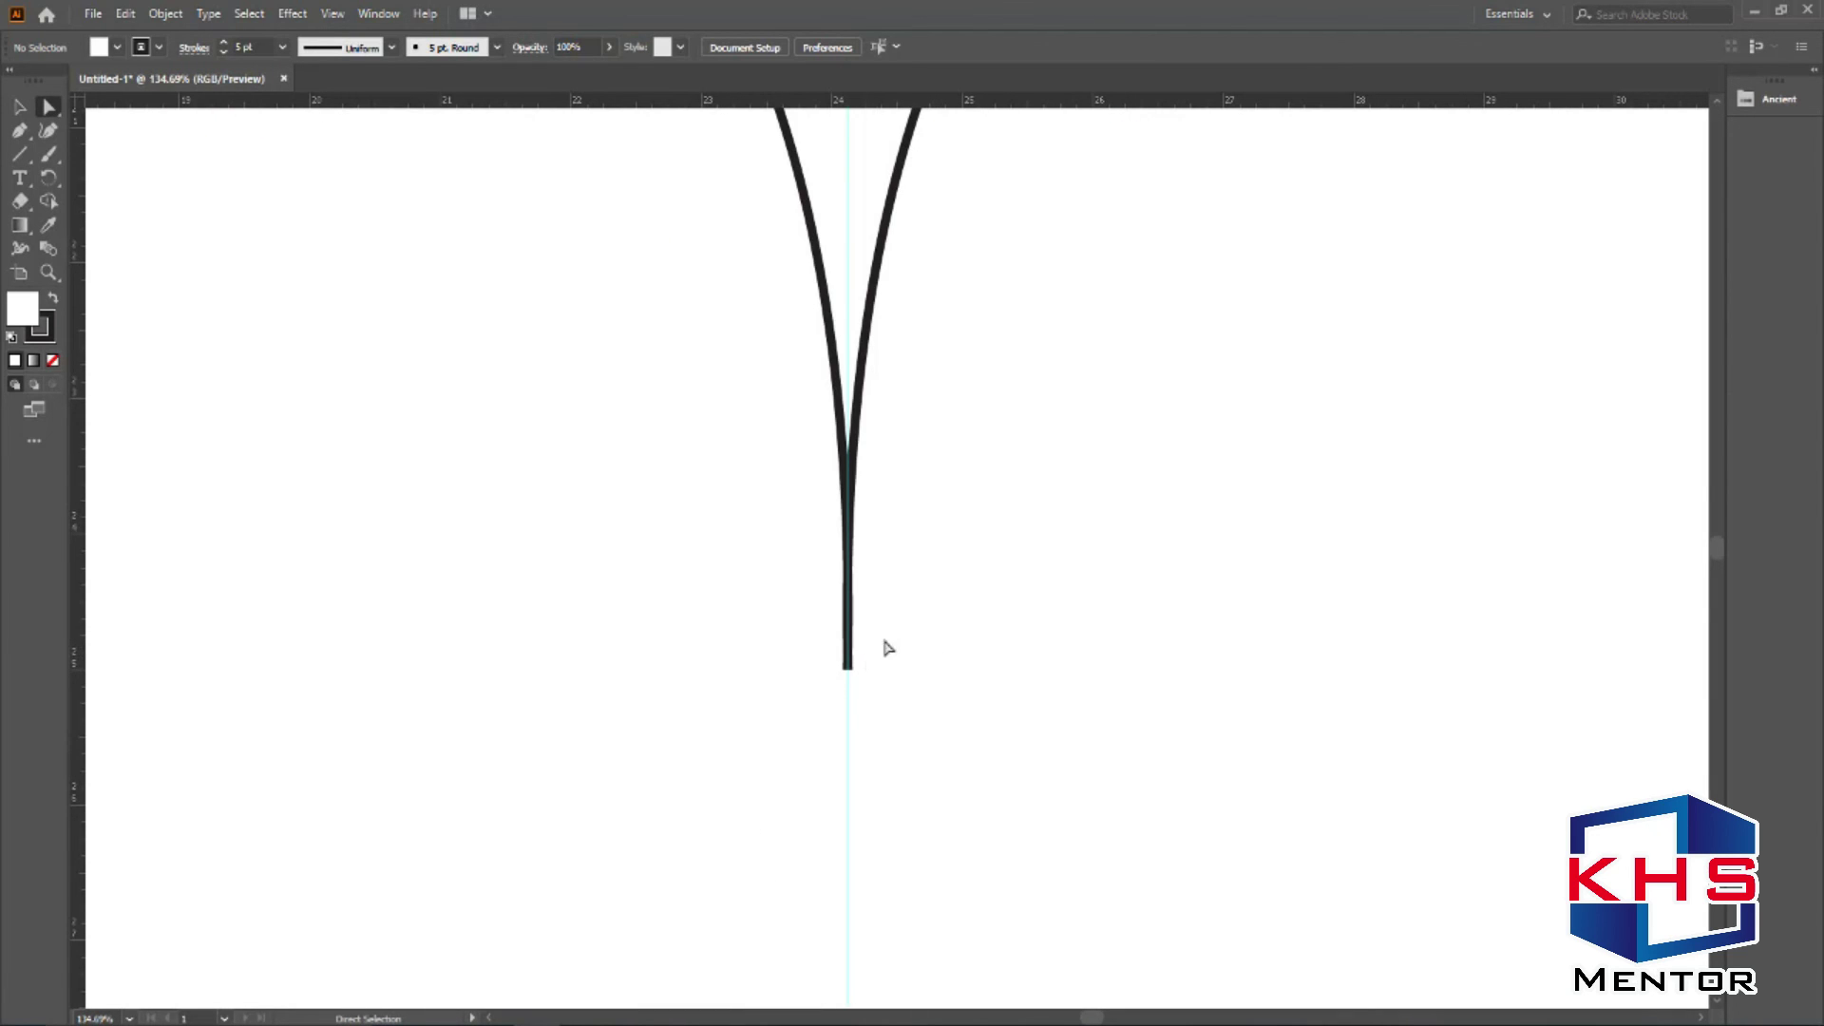
drag(965, 617, 795, 732)
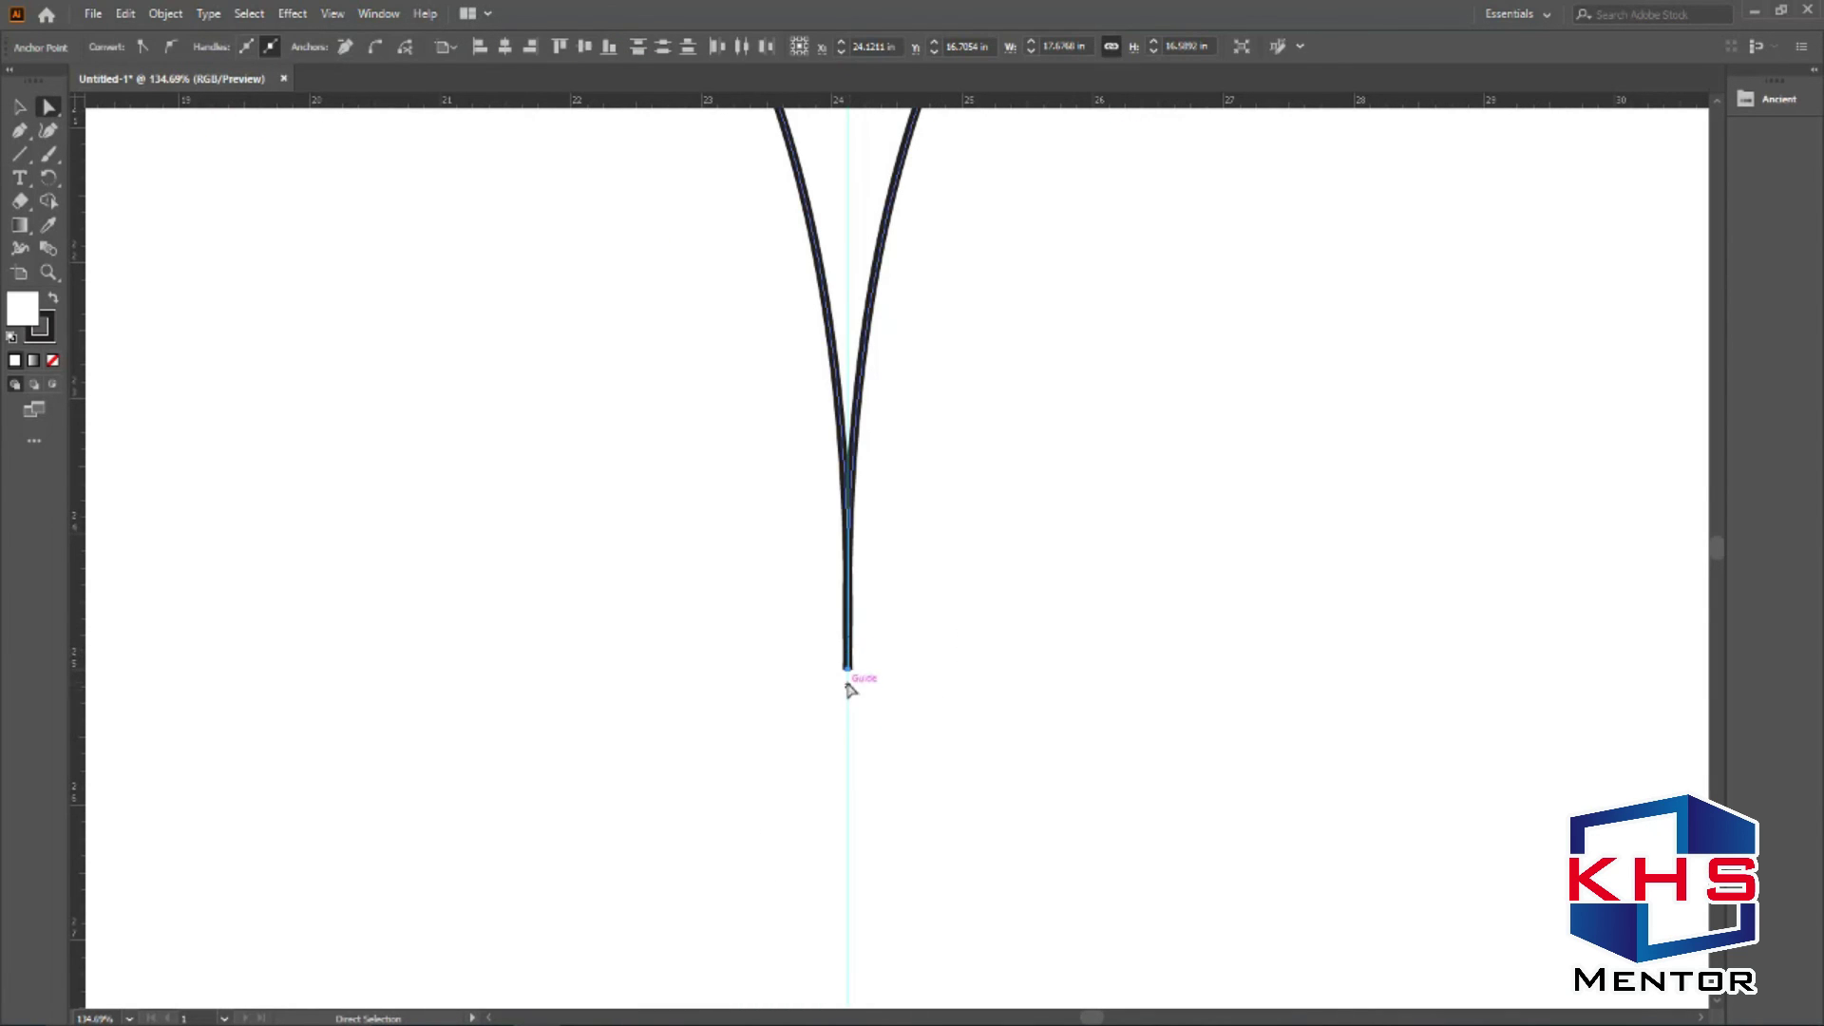
right_click(847, 663)
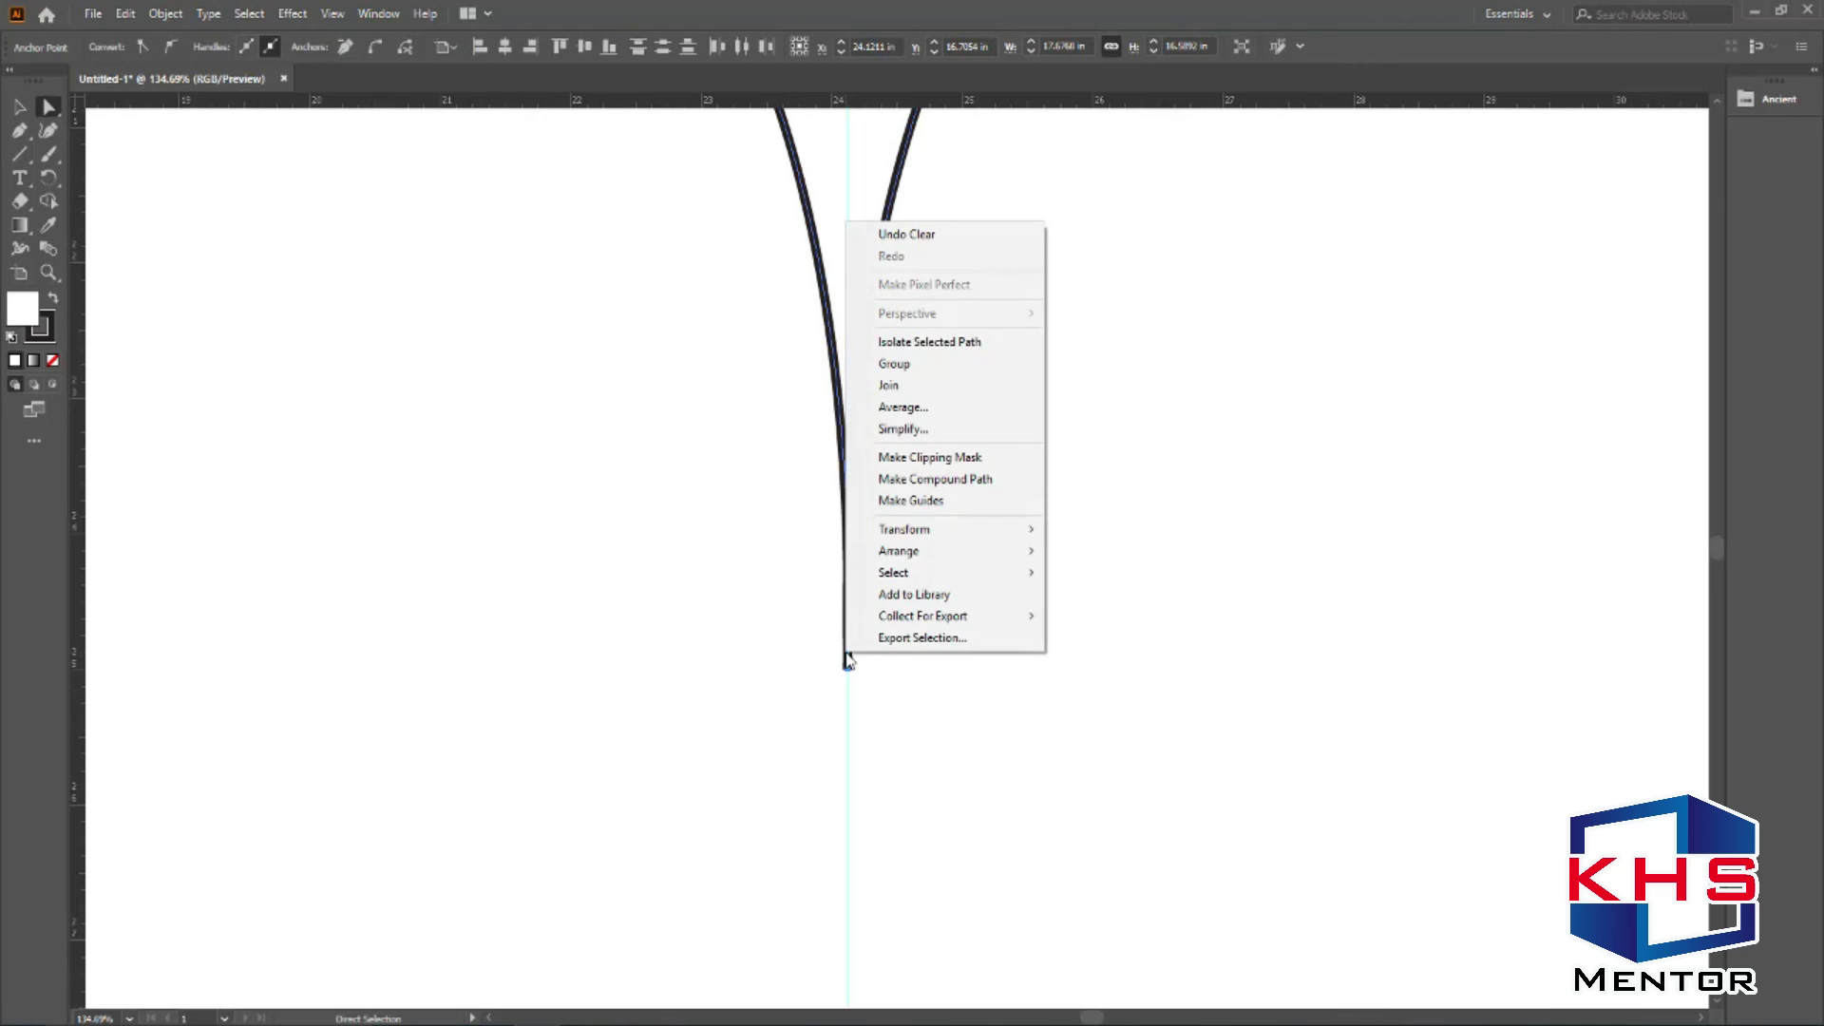
click(939, 408)
click(874, 595)
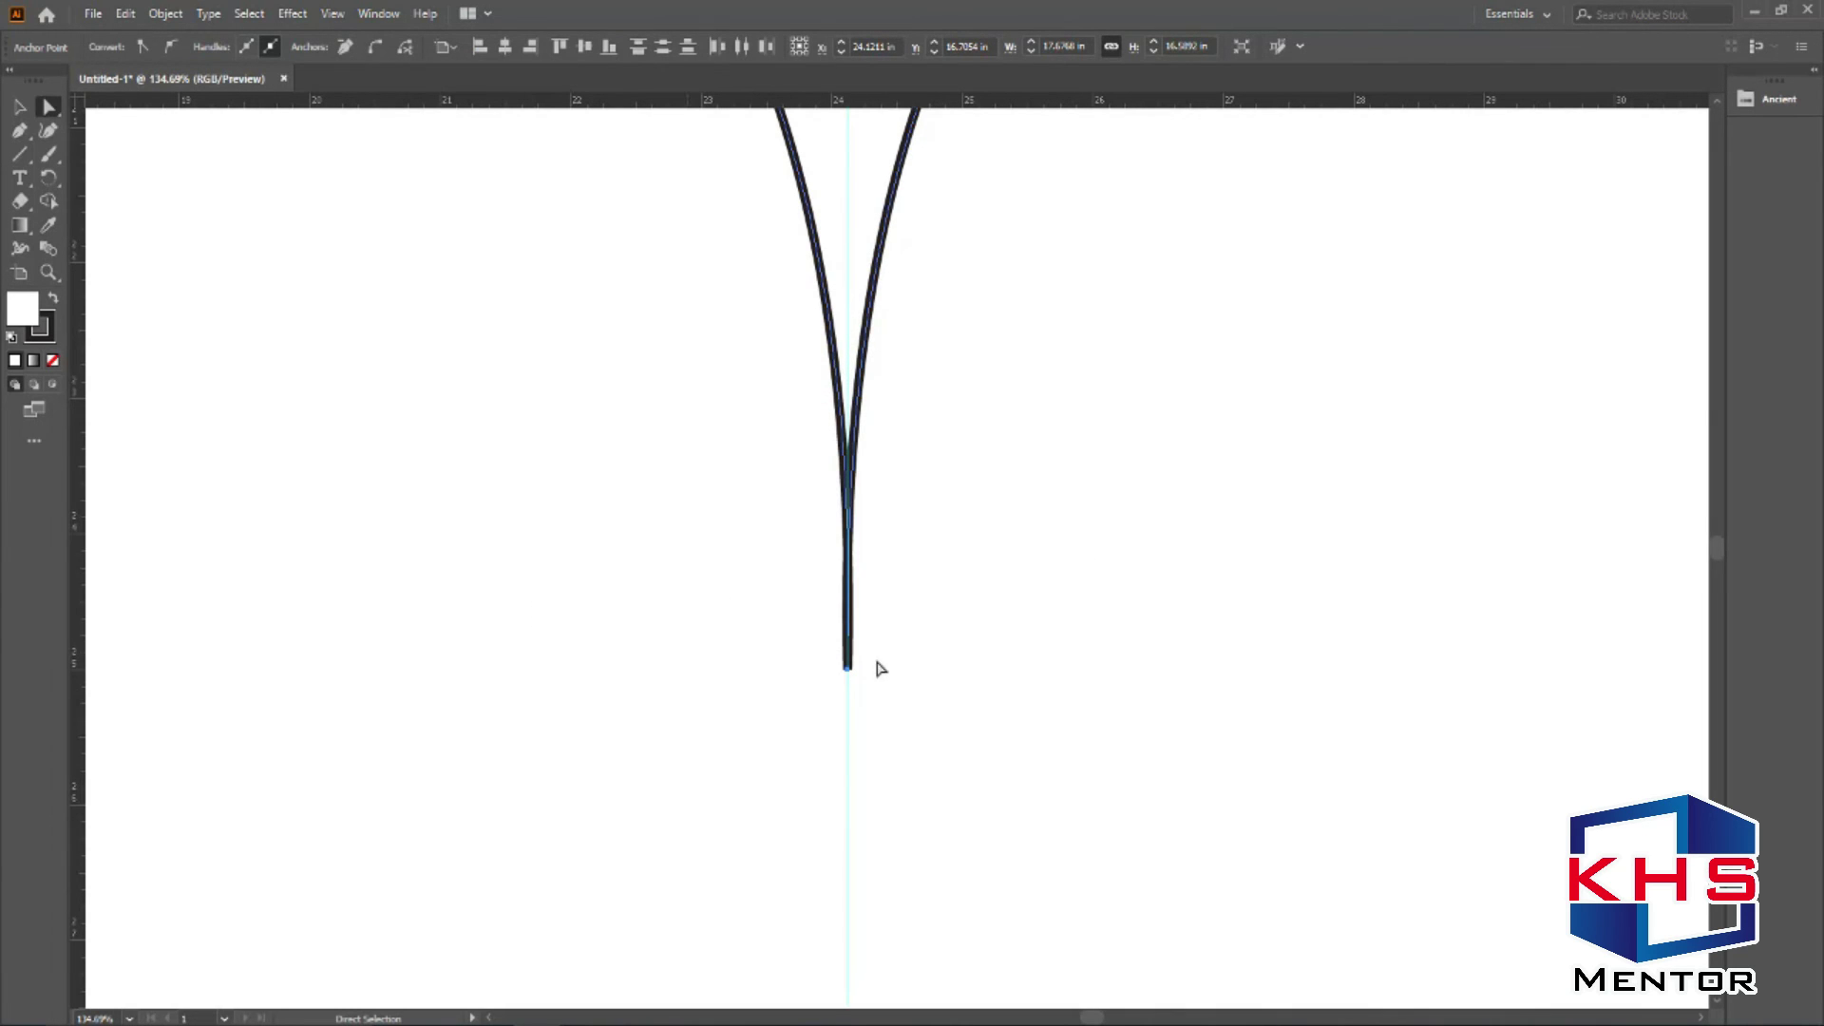
right_click(847, 634)
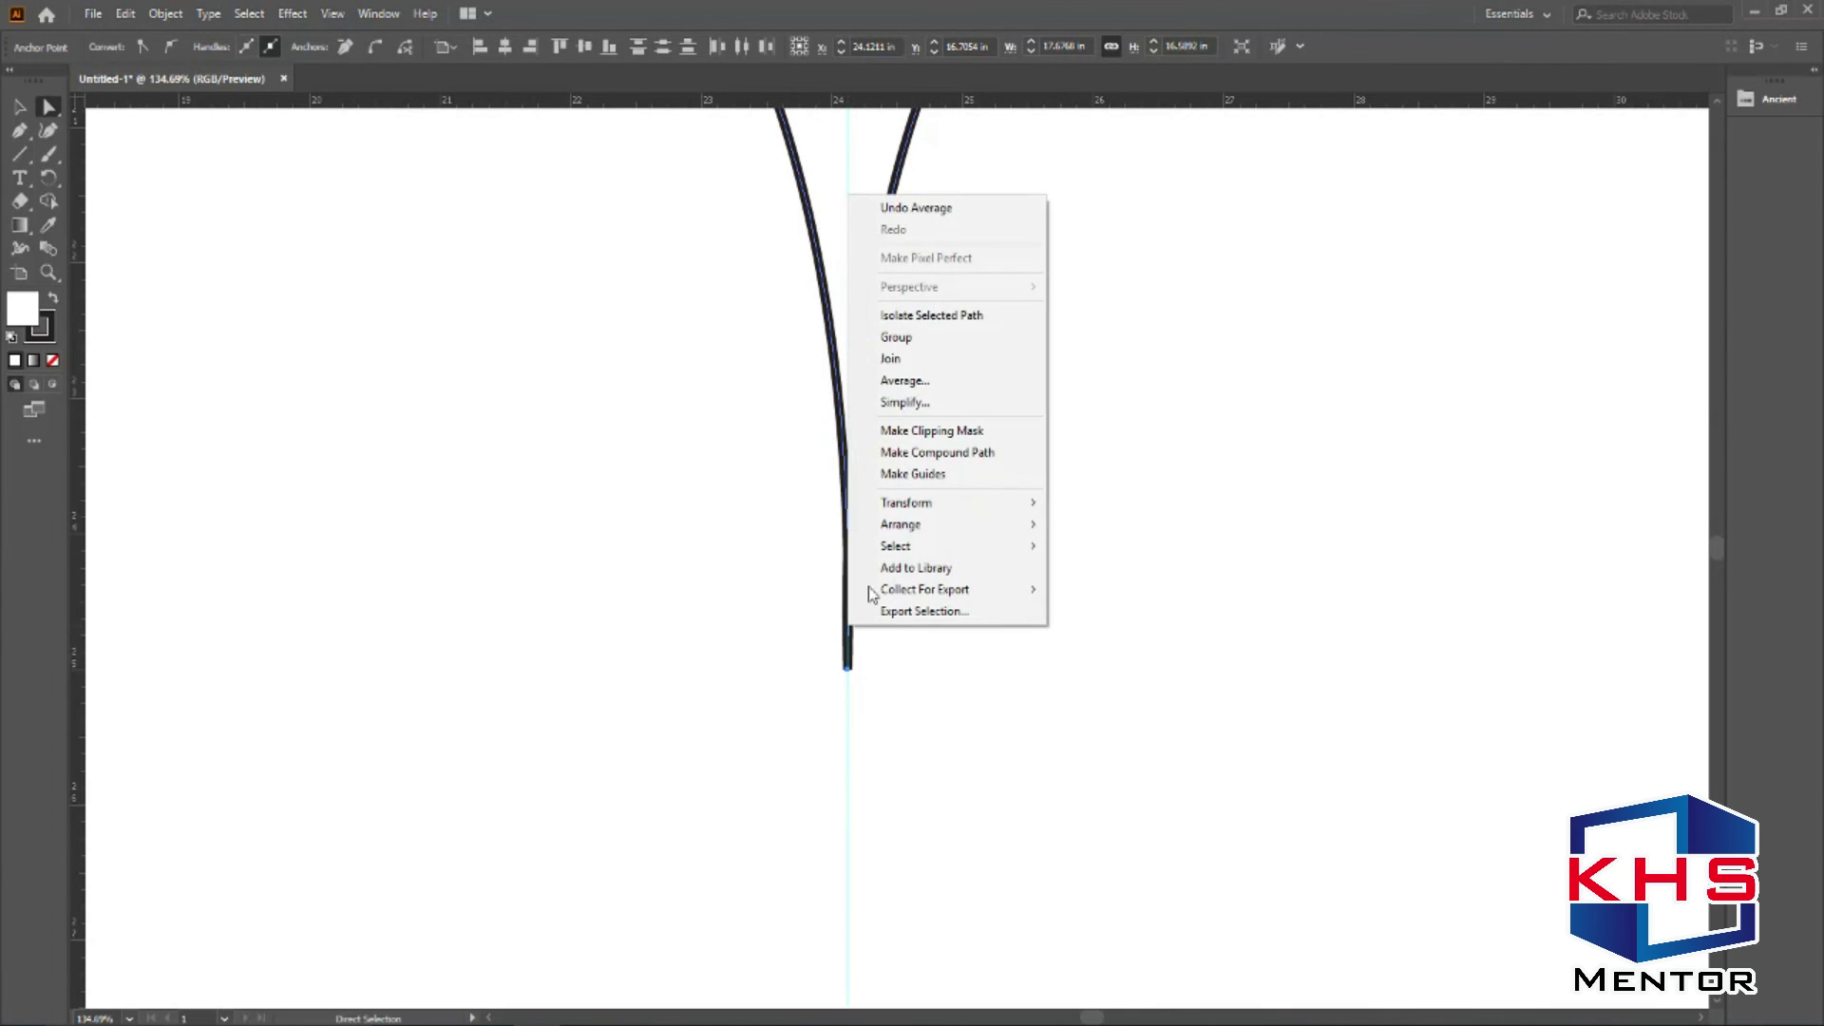
click(898, 358)
Move the joined fan shape off the artboard beside the earlier shapes, and shift the tree shape slightly down.
key(ctrl+minus)
key(ctrl+minus)
key(ctrl+minus)
key(ctrl+minus)
key(ctrl+minus)
key(ctrl+minus)
key(ctrl+minus)
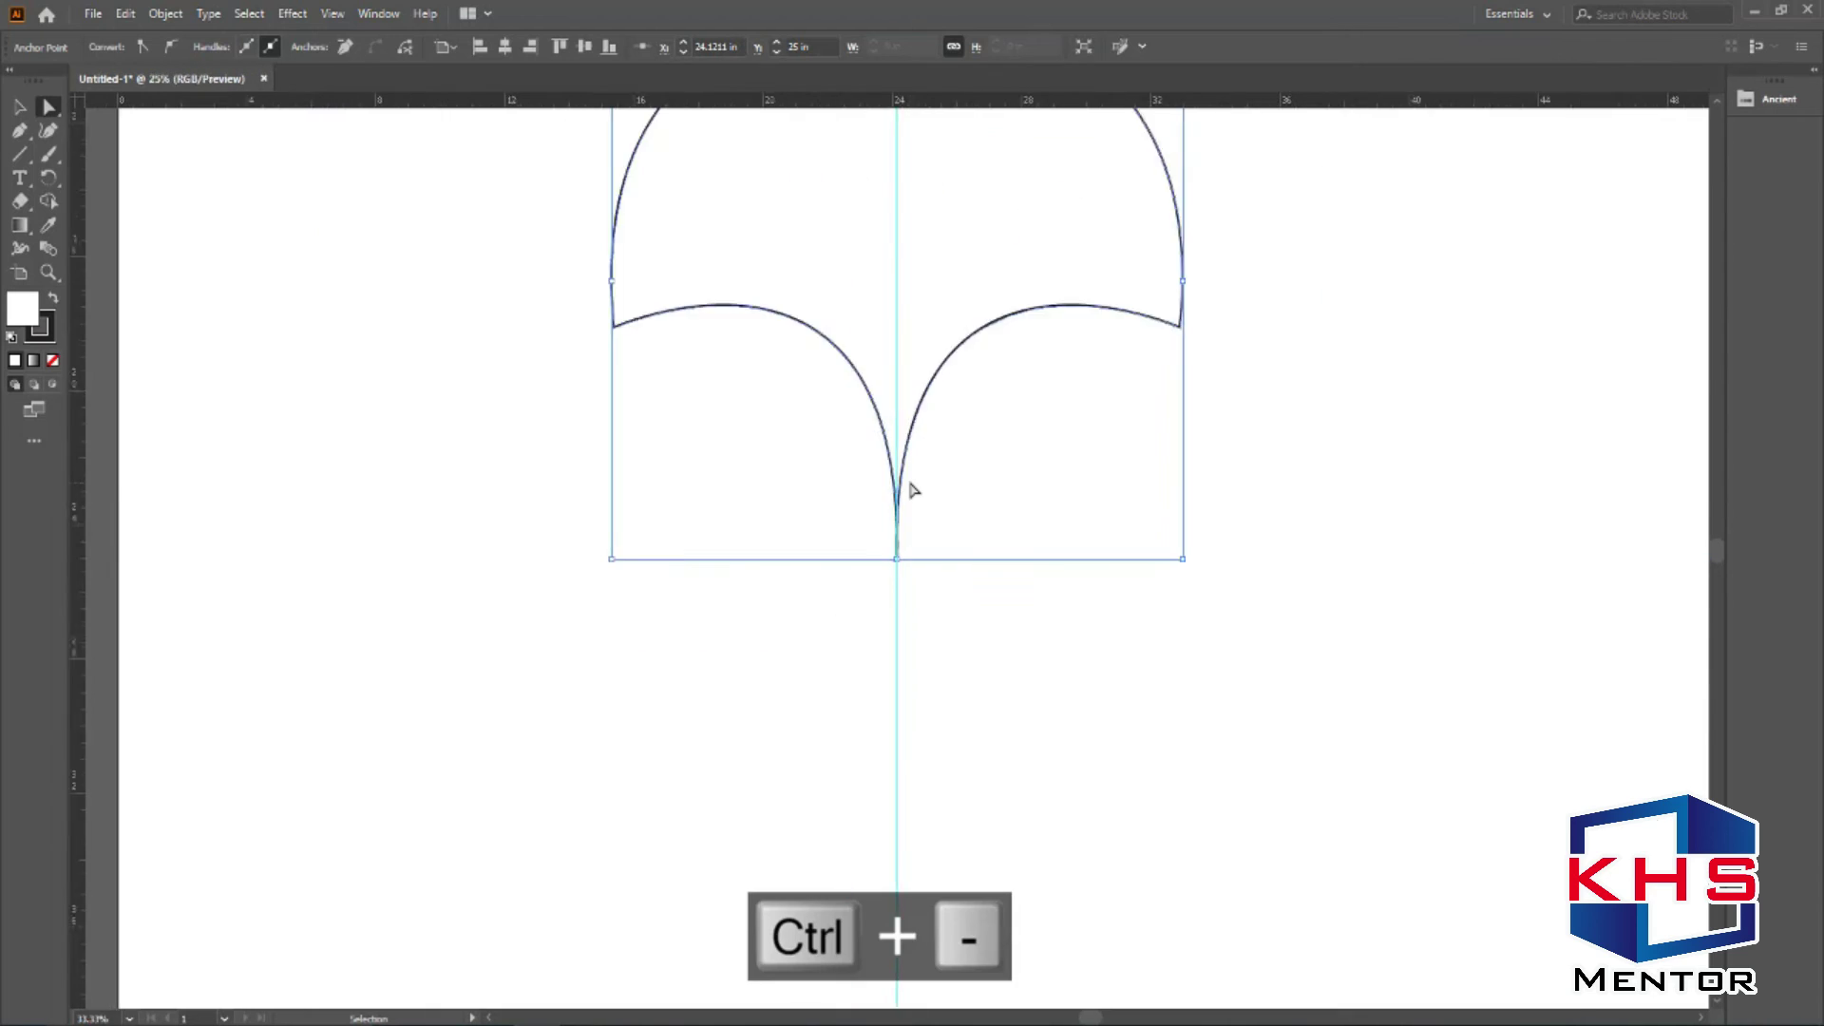
key(ctrl+minus)
key(ctrl+minus)
key(ctrl+minus)
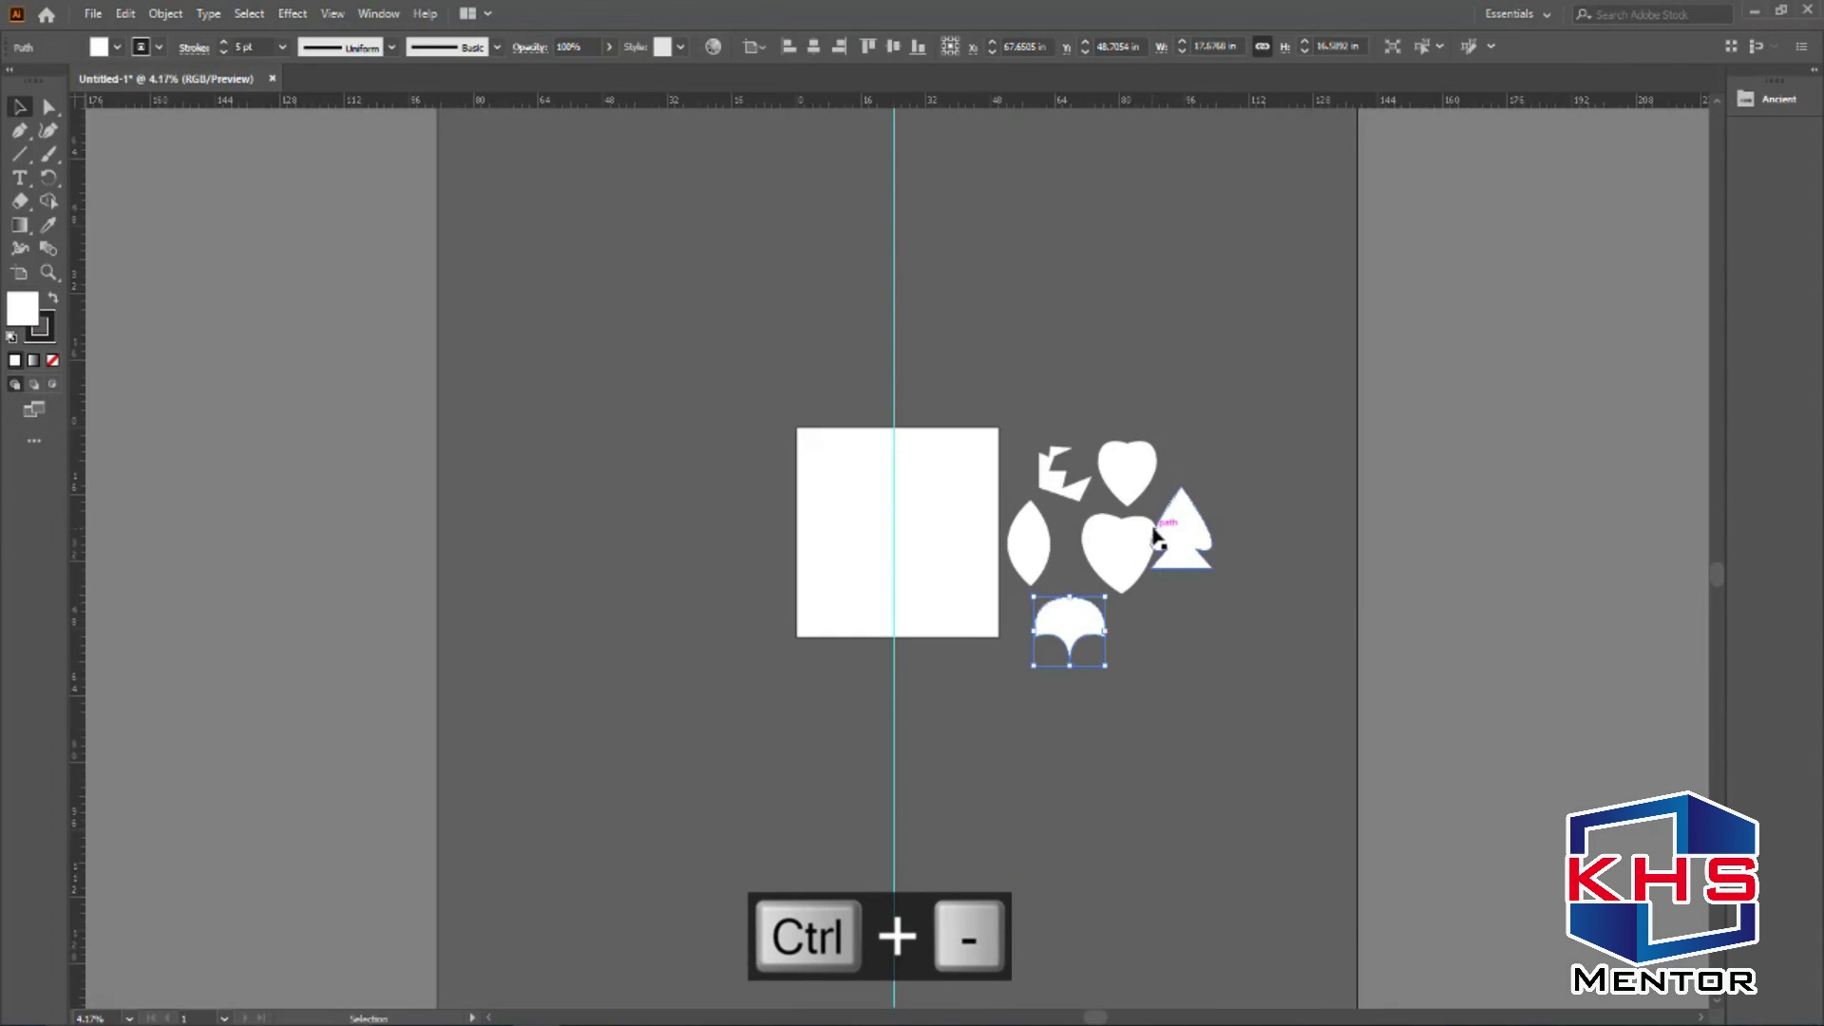
drag(1192, 557, 1183, 602)
Select all six finished shapes, move them together onto the artboard, and fit the artboard to the window.
drag(1235, 435, 1005, 667)
drag(1203, 440, 1194, 481)
drag(1119, 560, 910, 526)
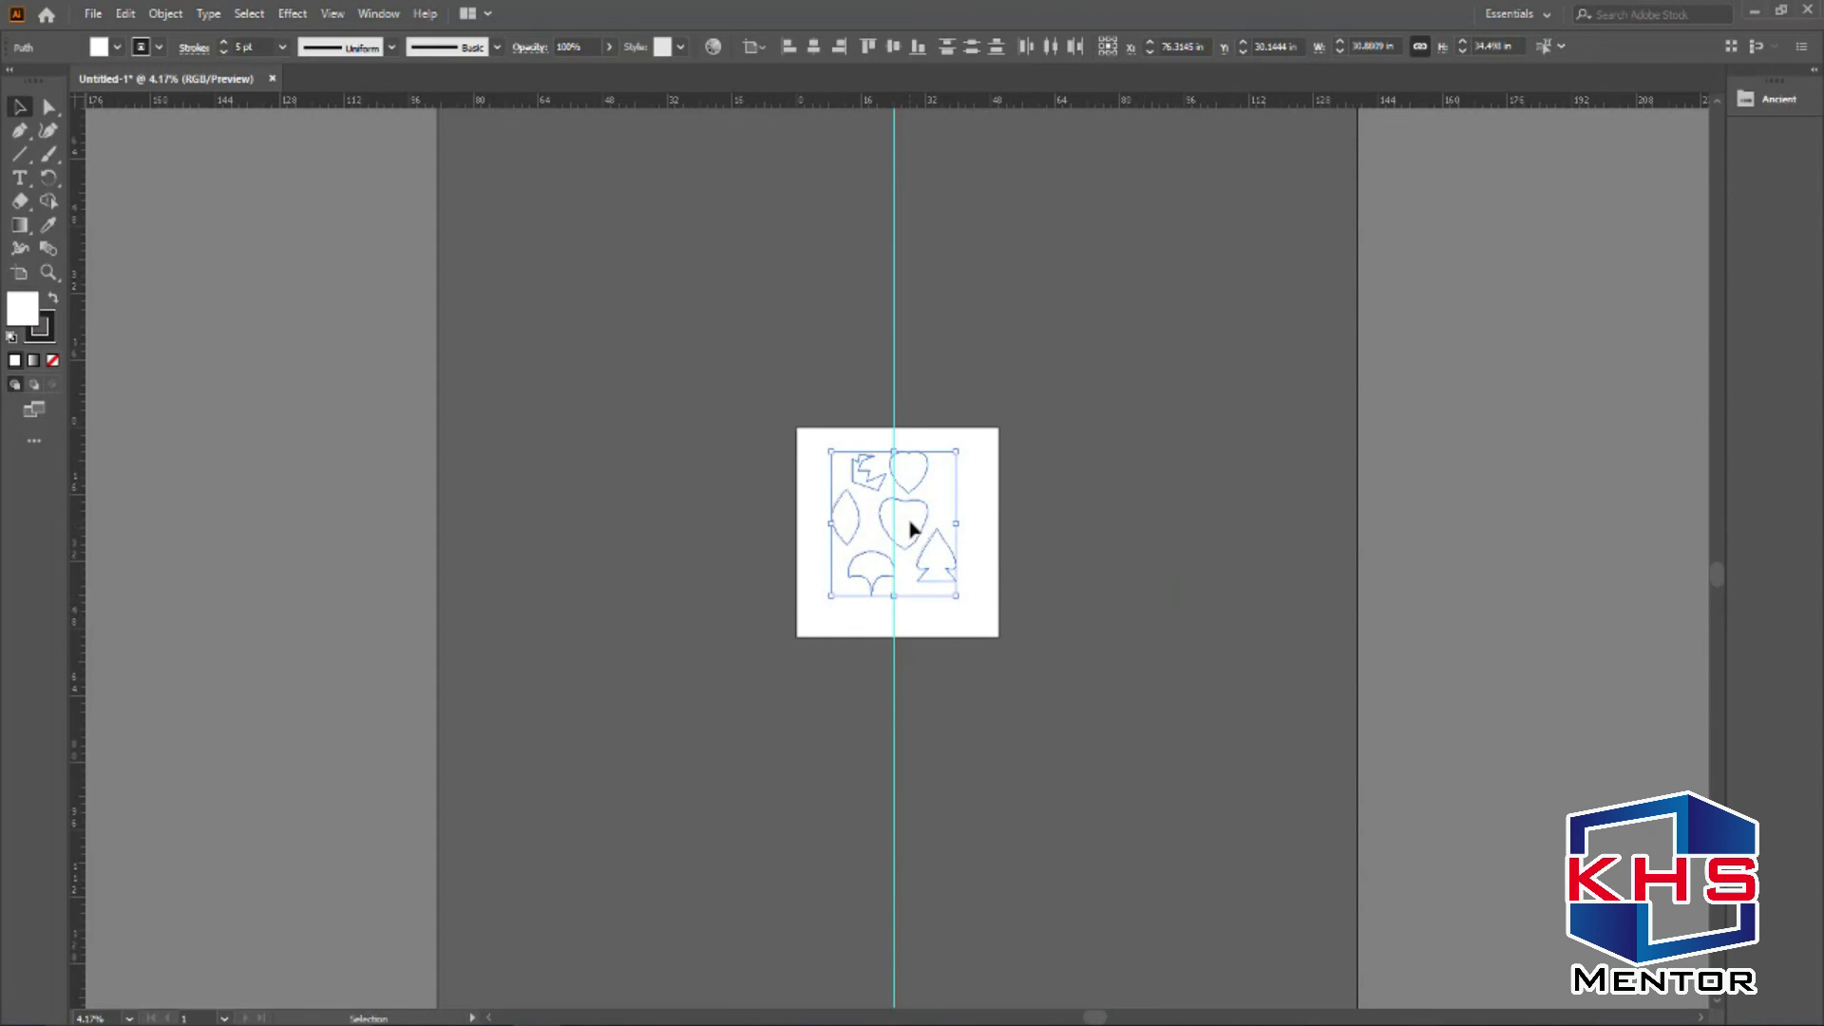
key(ctrl+0)
key(v)
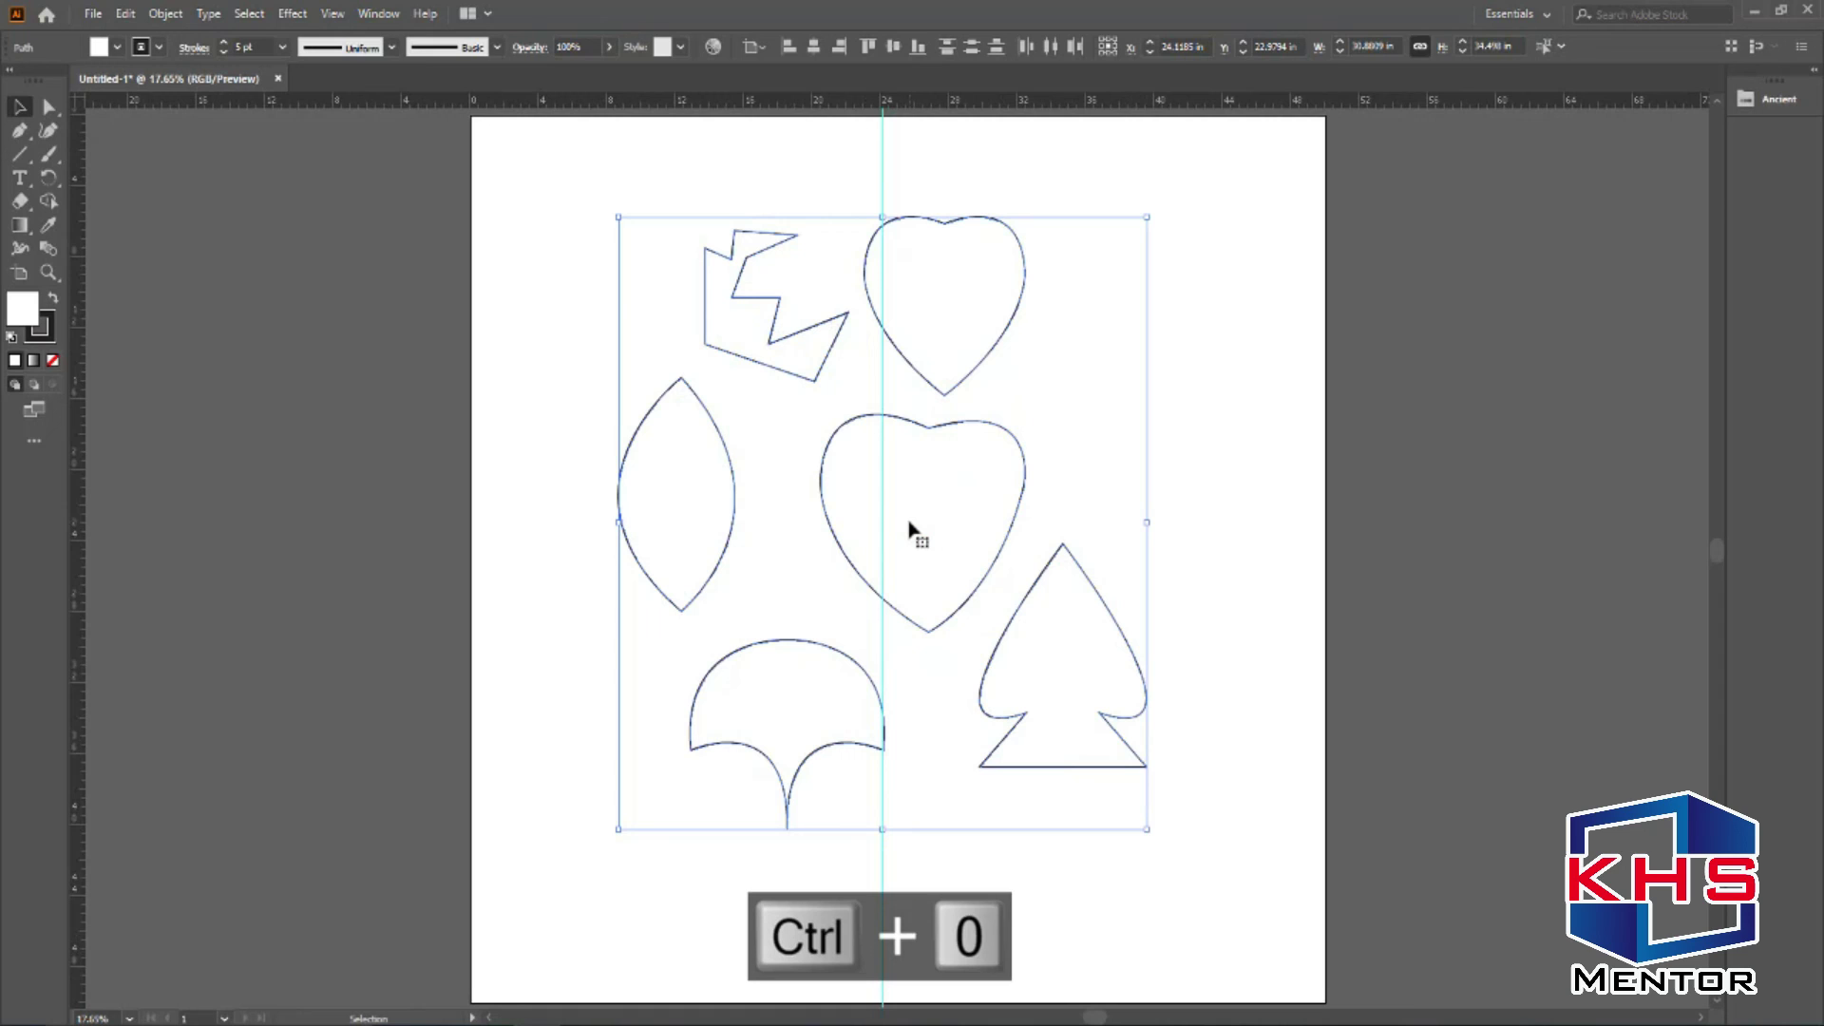